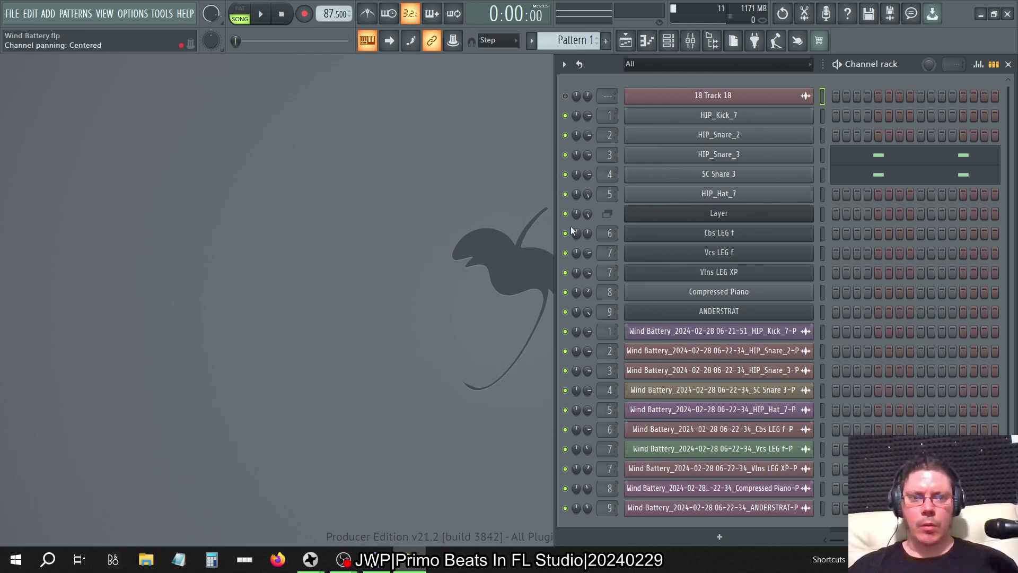
- Open SPAN Plus on the Master track and examine the HH track's spectrum in solo during playback
click(690, 40)
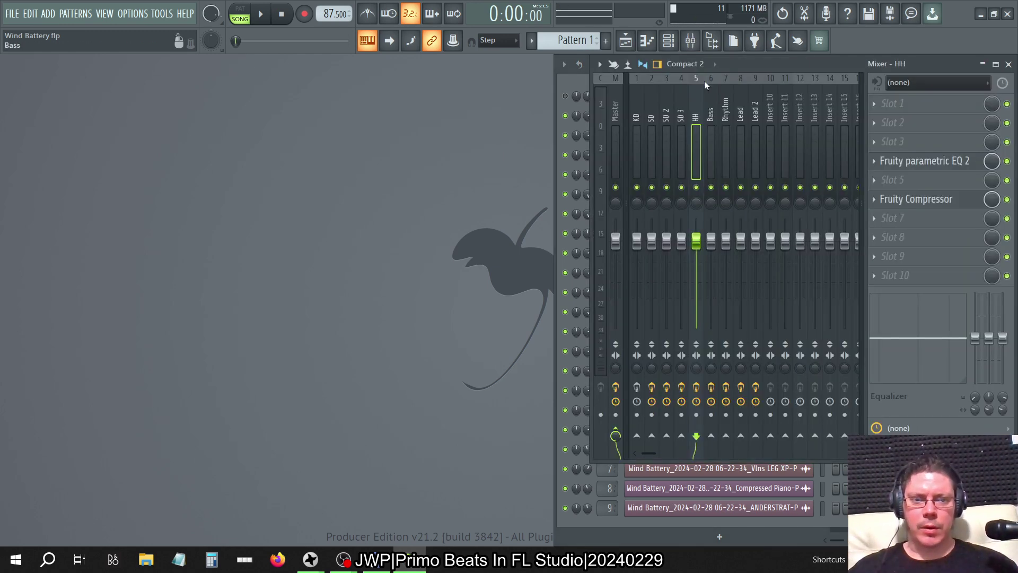
click(622, 105)
click(913, 237)
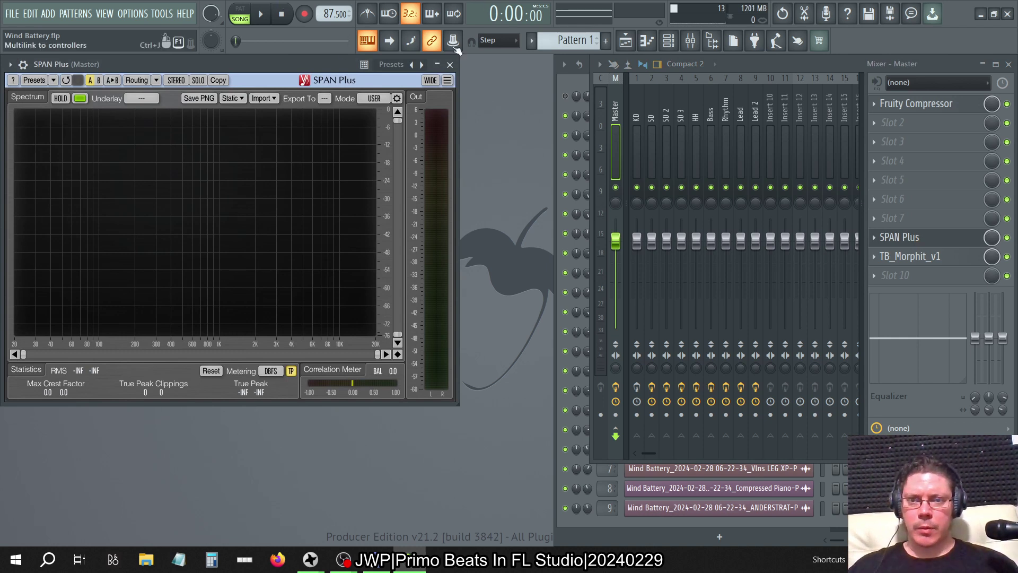
right_click(696, 187)
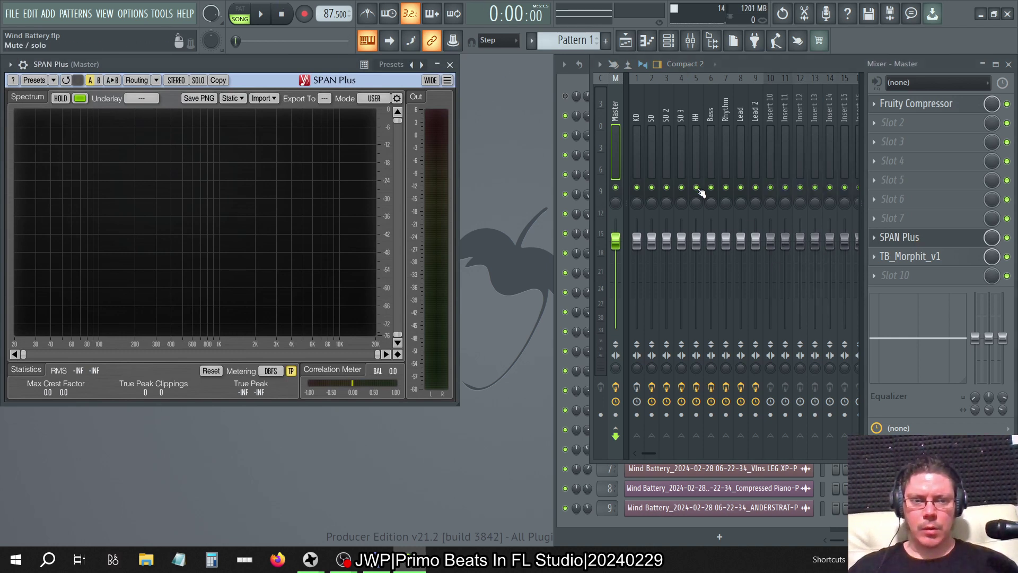
key(space)
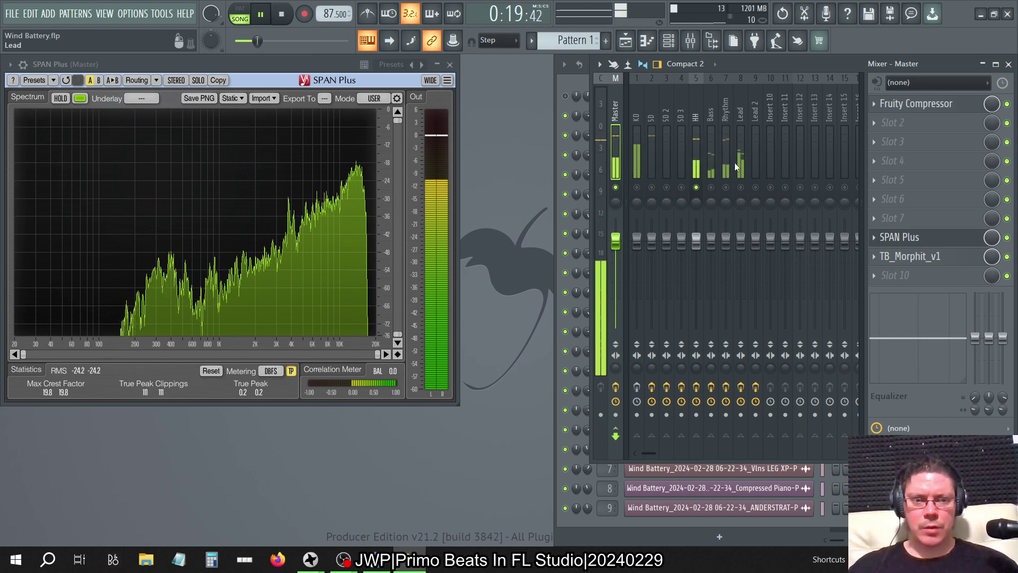
right_click(696, 187)
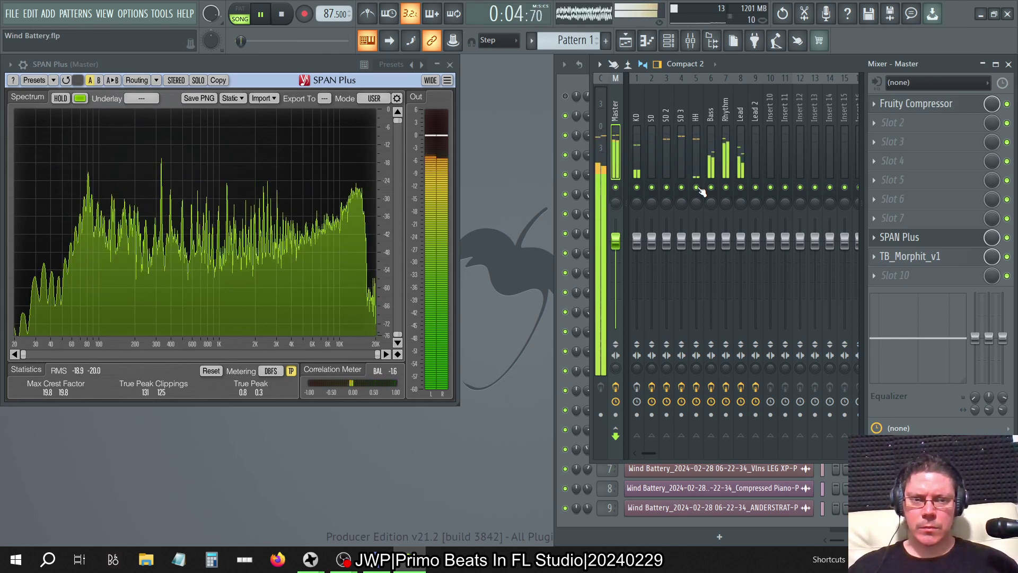
key(space)
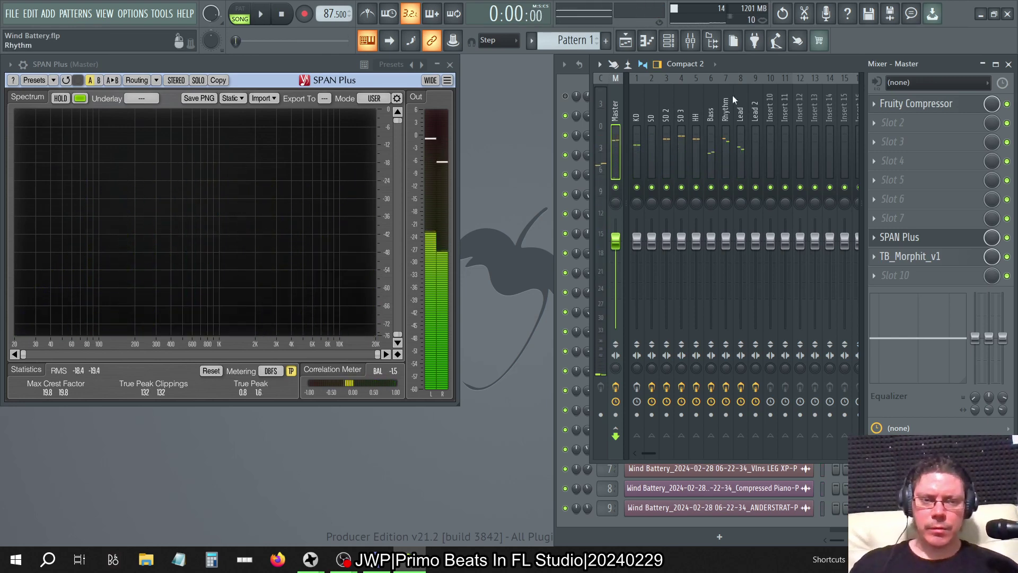
- Look through the effect slots of the HH, Bass, Rhythm and KD mixer tracks and check the playlist
click(700, 96)
click(714, 93)
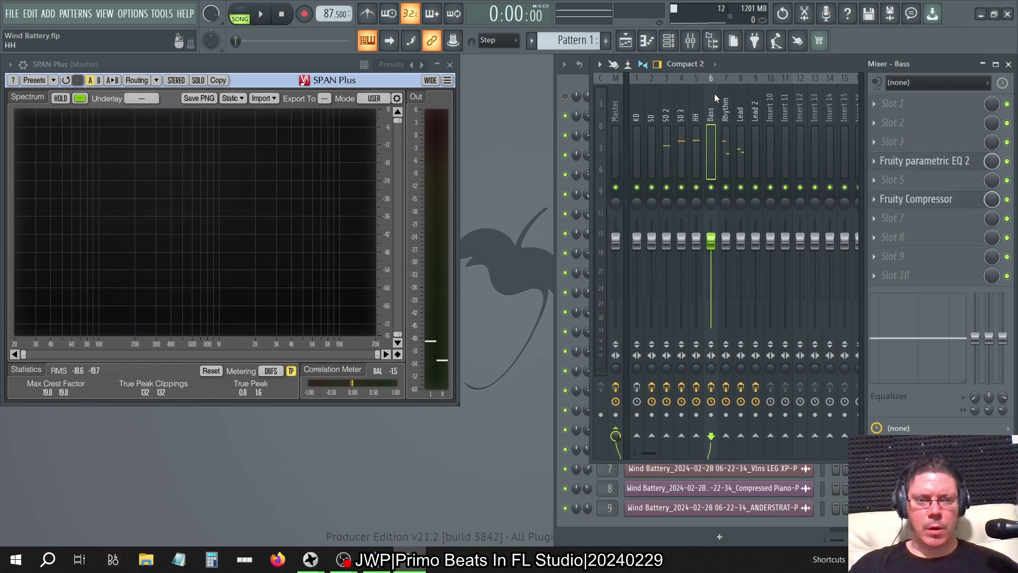
click(750, 99)
click(725, 101)
click(631, 98)
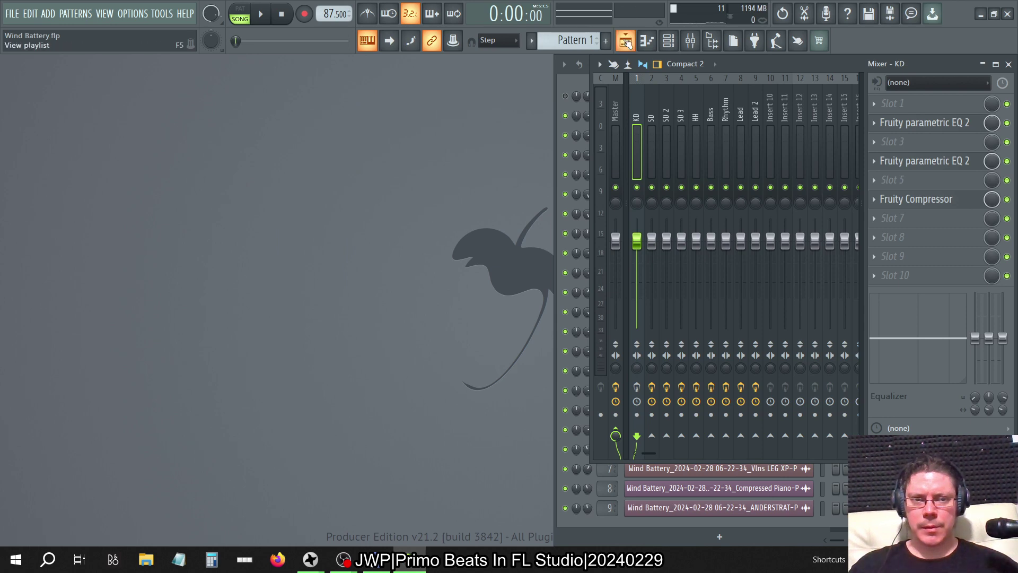
click(626, 42)
click(625, 43)
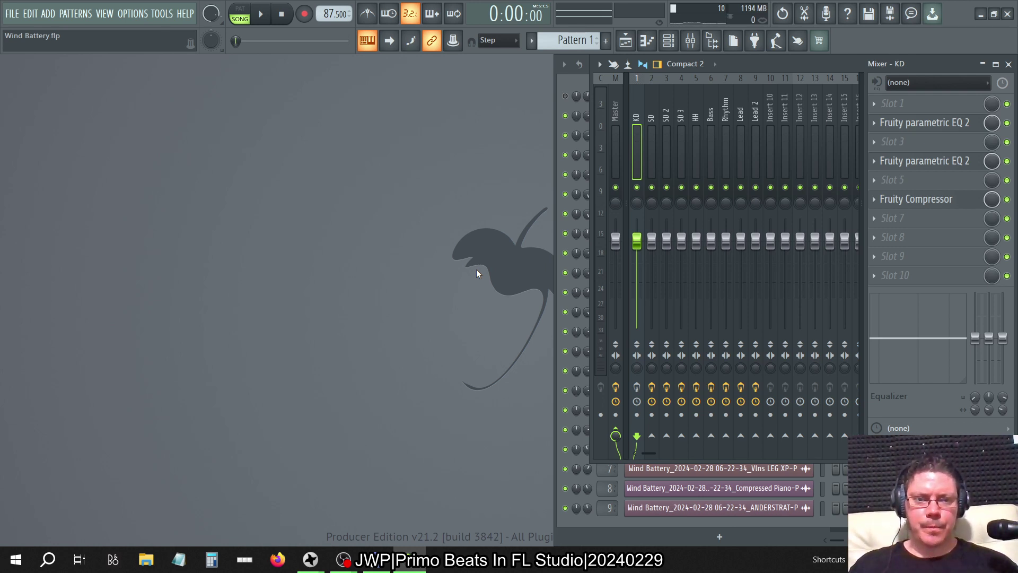
- Play the song and view the full mix in the Master track's SPAN Plus, including its spectrum mode settings
key(space)
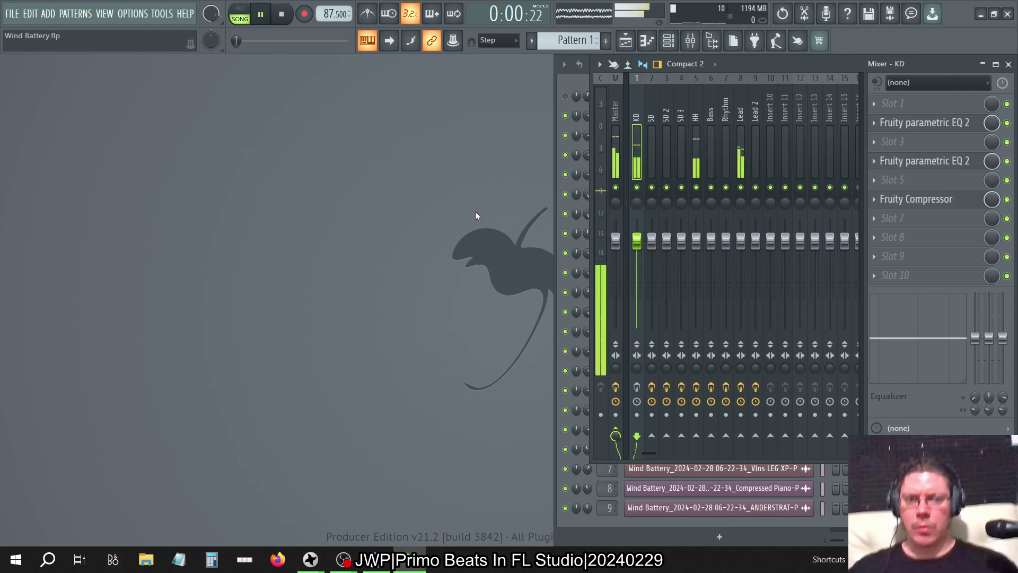
click(616, 101)
click(902, 237)
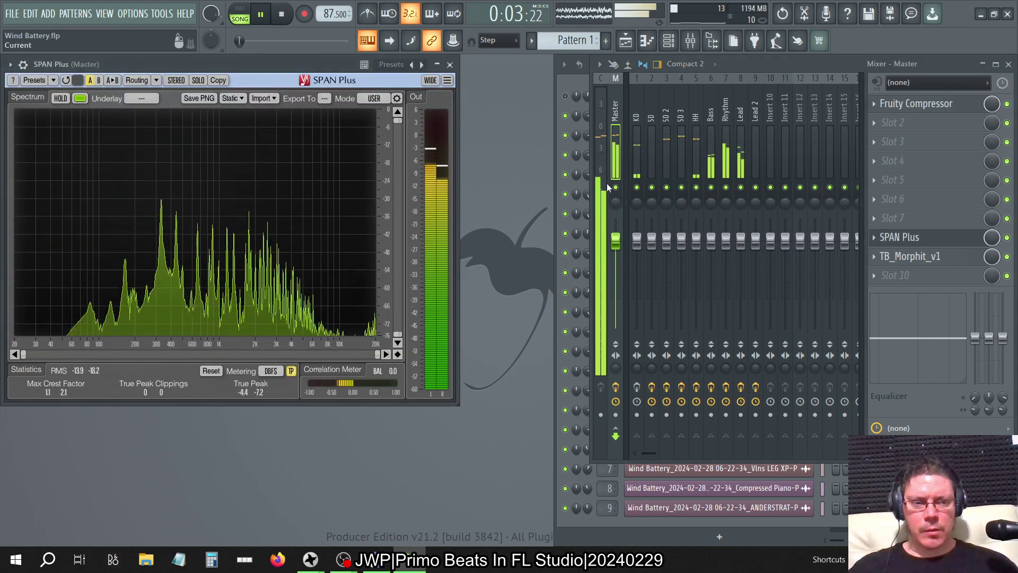
click(398, 99)
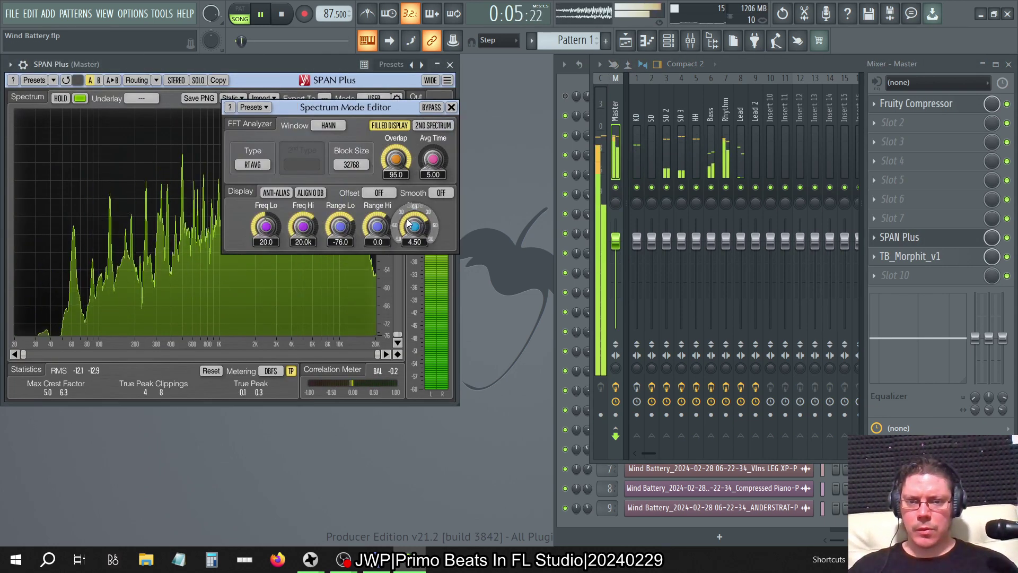
click(451, 108)
drag(306, 62, 411, 108)
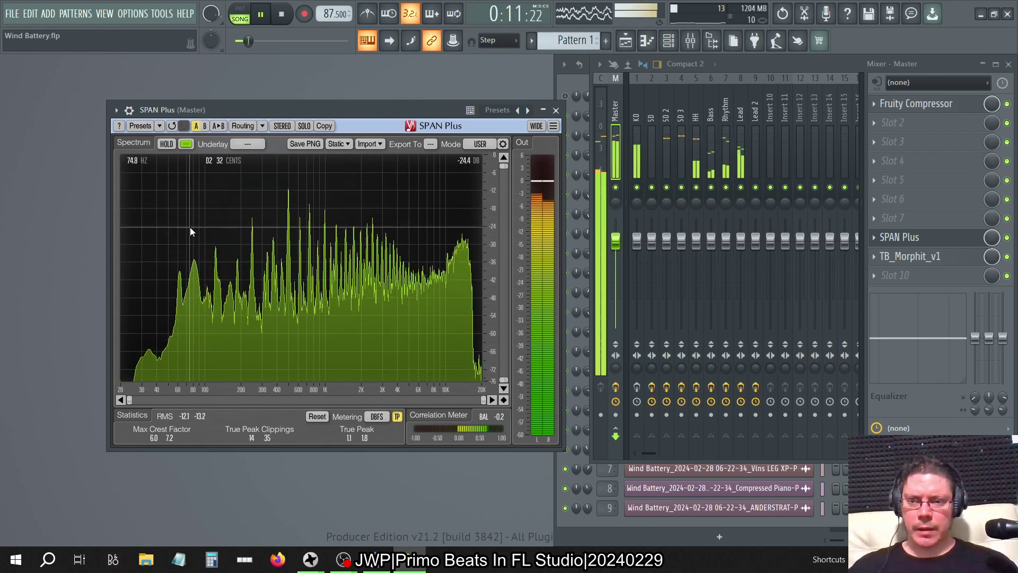
- Solo the Bass track to inspect its spectrum in SPAN Plus, and close the analyser and stop playback
right_click(711, 187)
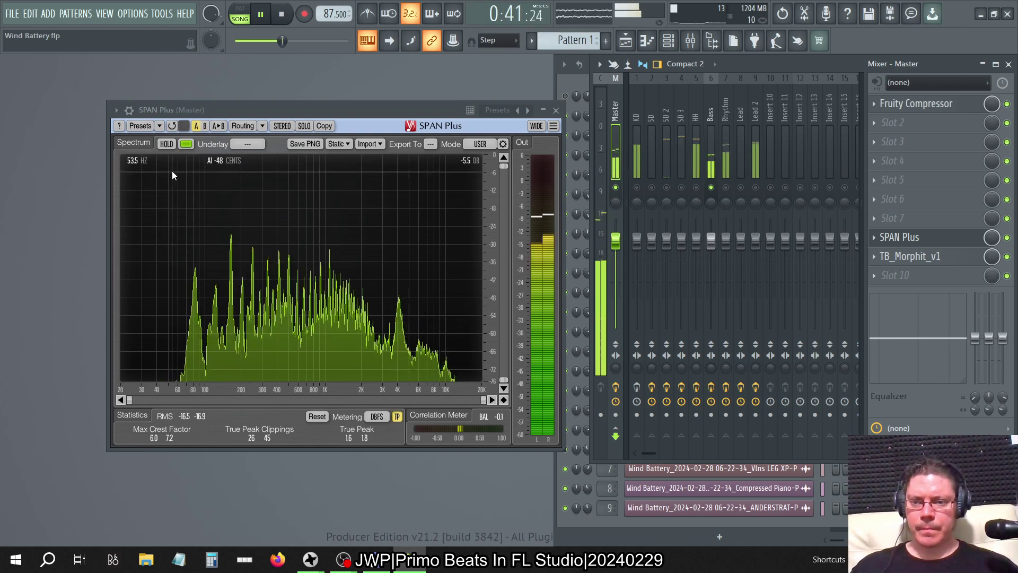
click(556, 110)
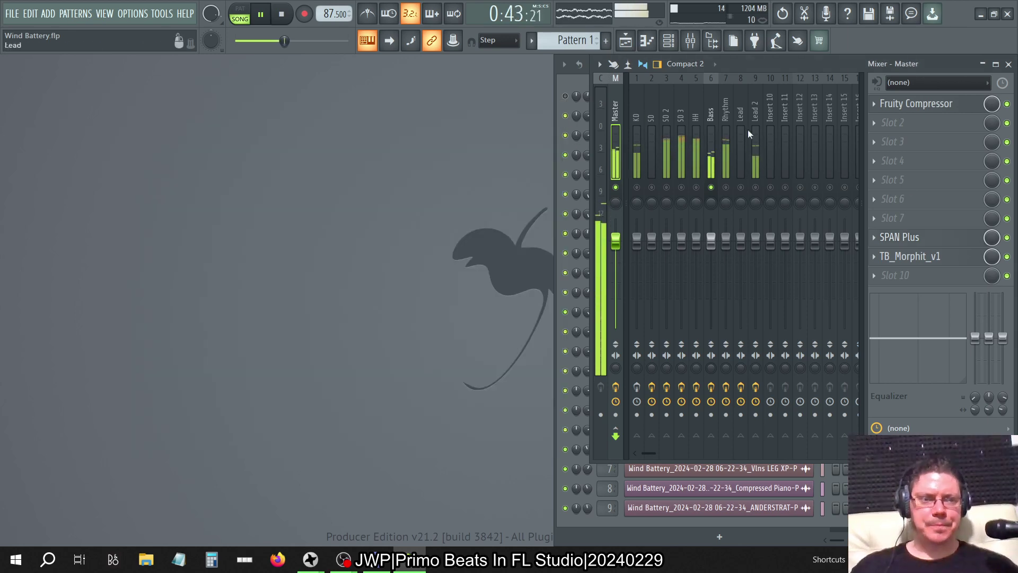
click(712, 104)
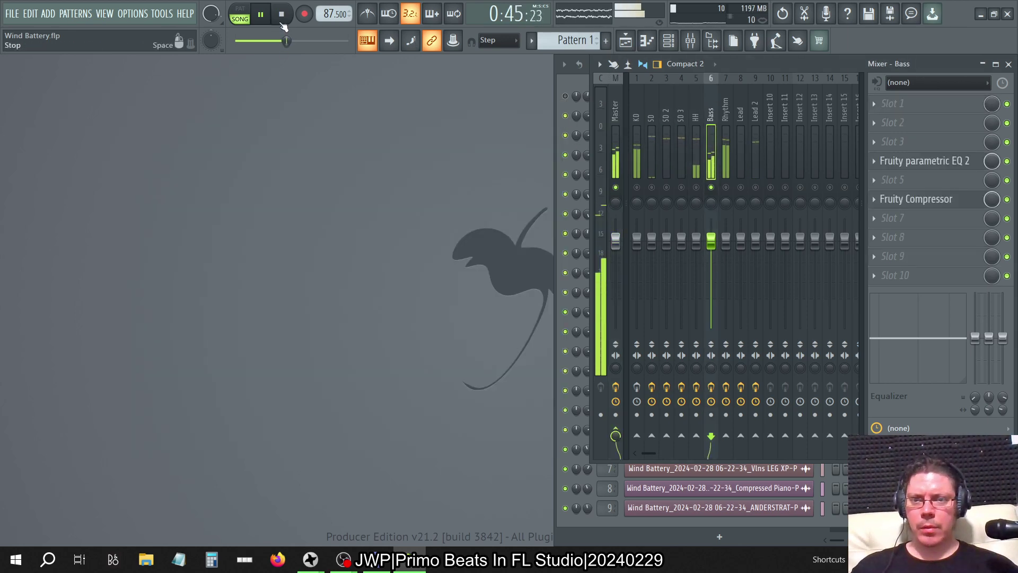
key(space)
- Insert a MIDI Out channel directly above the Cbs LEG f channel in the channel rack
click(668, 40)
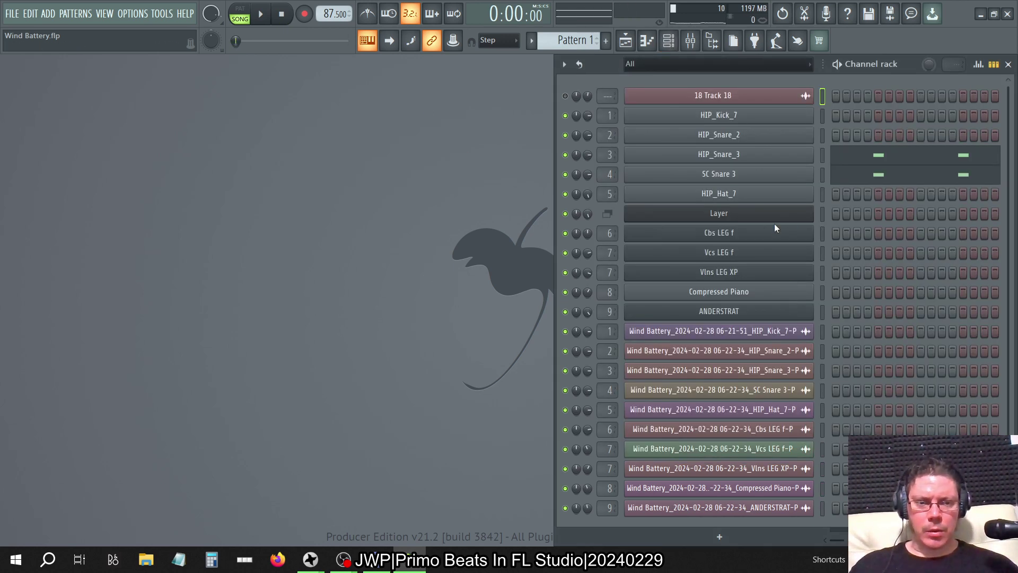
right_click(753, 233)
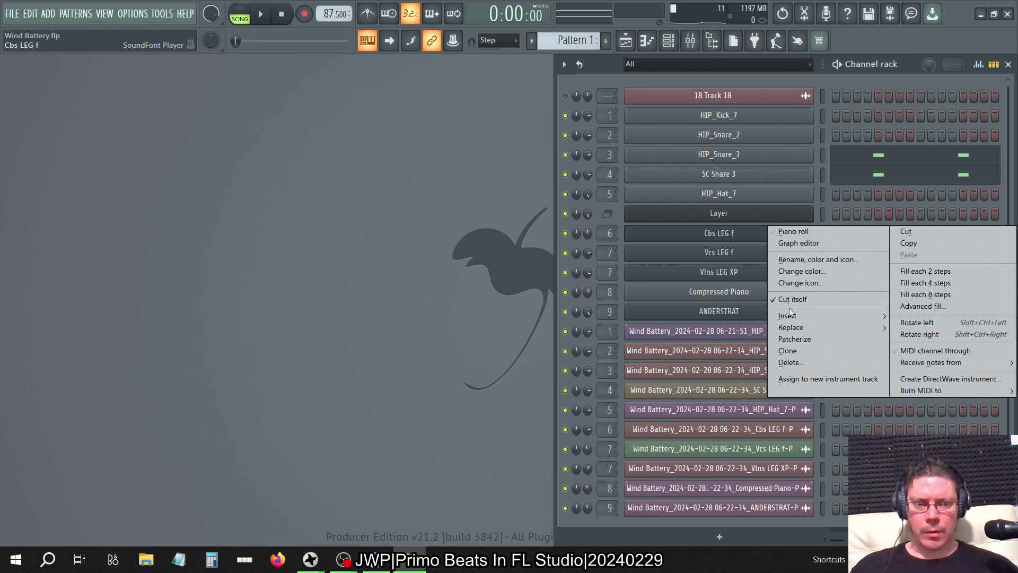
mouse_move(789, 313)
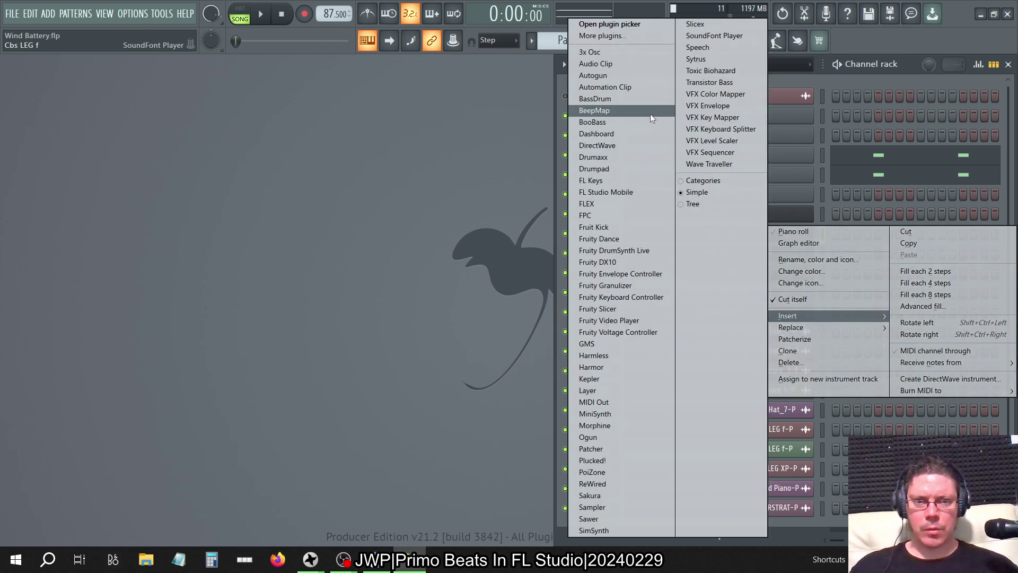
click(593, 402)
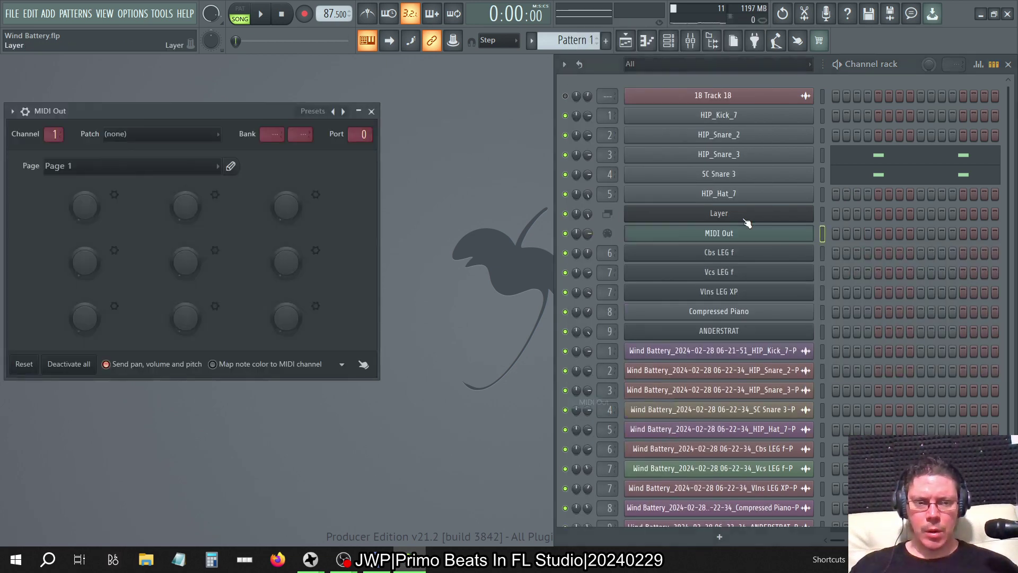
- With the Layer channel's settings open, select the MIDI Out, Cbs LEG f, Vcs LEG f and VIns LEG XP channels for layering
click(784, 221)
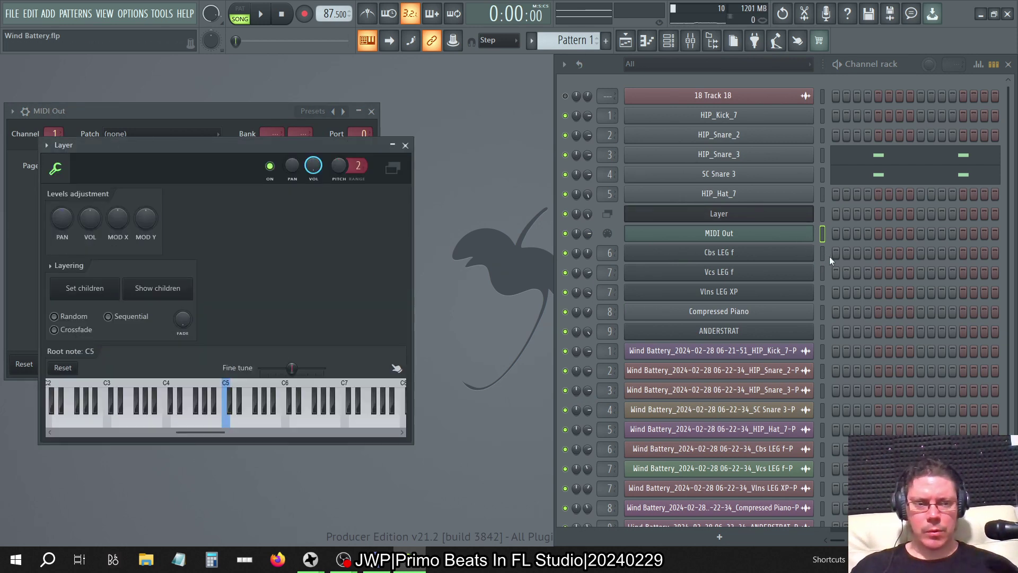
click(822, 291)
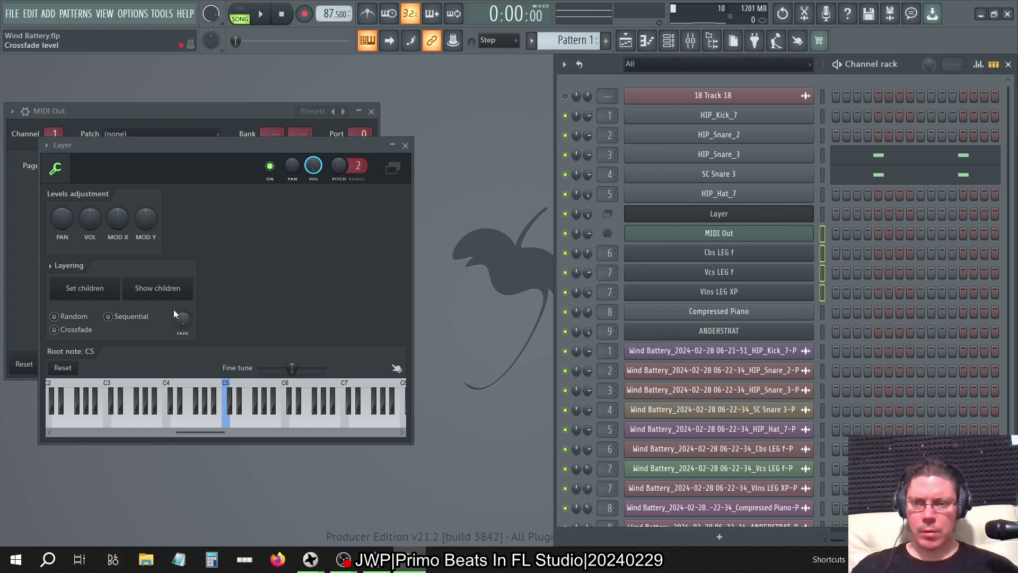
click(406, 146)
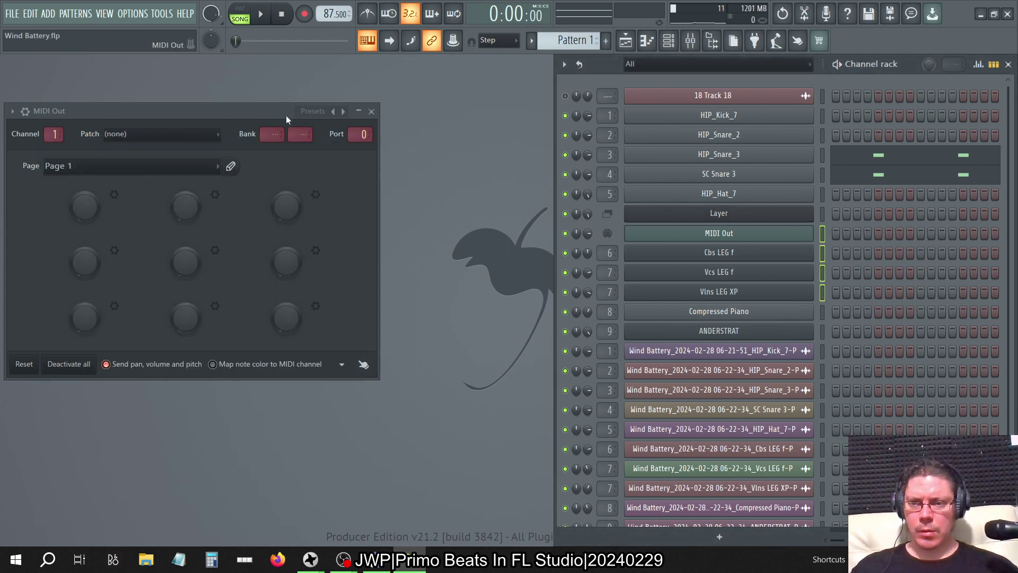
- Load Patcher into the first effect slot of the Bass track and apply its MIDI EQ preset
click(691, 41)
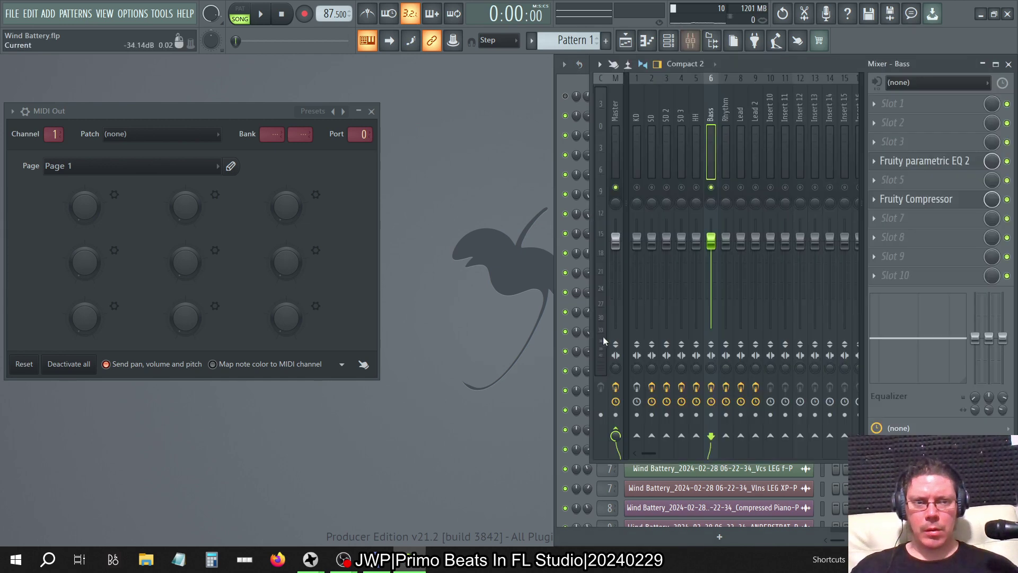
click(880, 104)
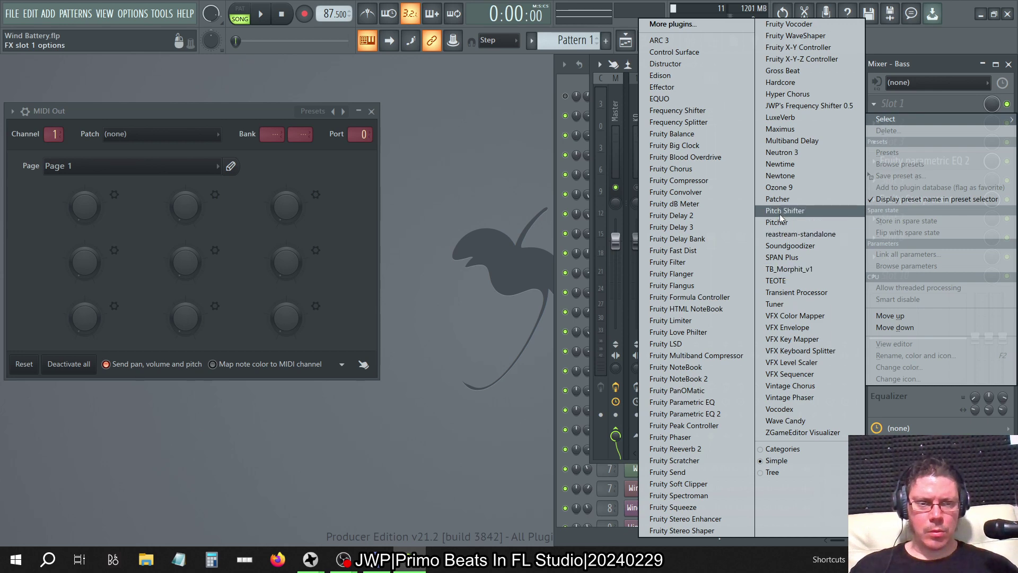
click(777, 199)
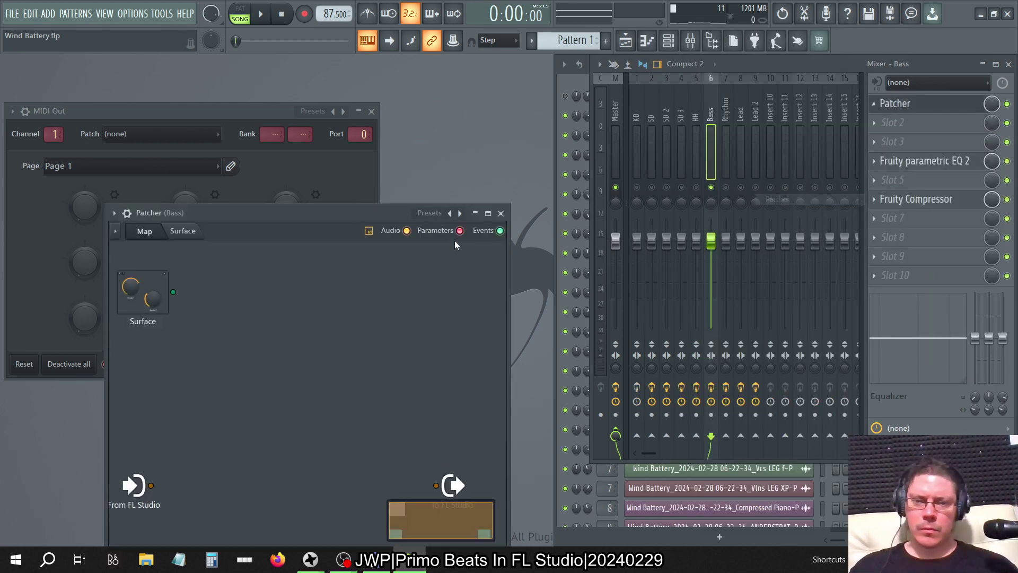
right_click(460, 214)
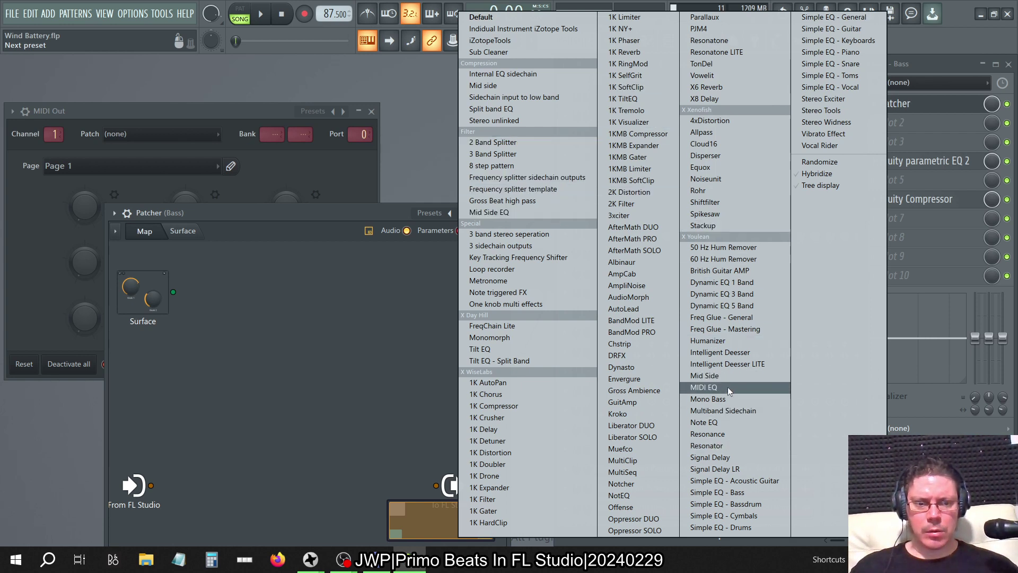
click(710, 387)
drag(286, 213, 688, 184)
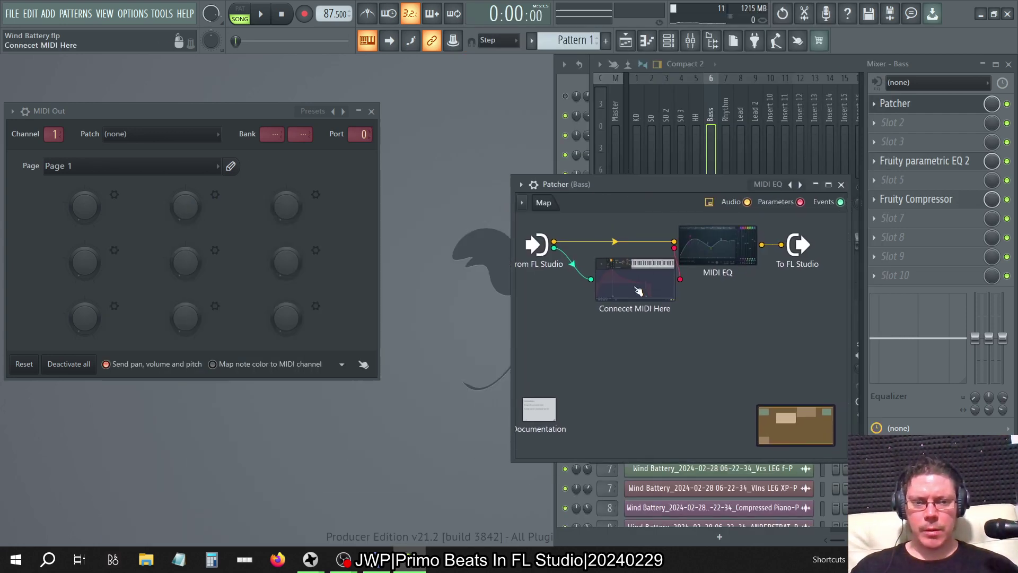
- Open the MIDI EQ module inside Patcher and move its window clear of the MIDI Out settings
click(705, 258)
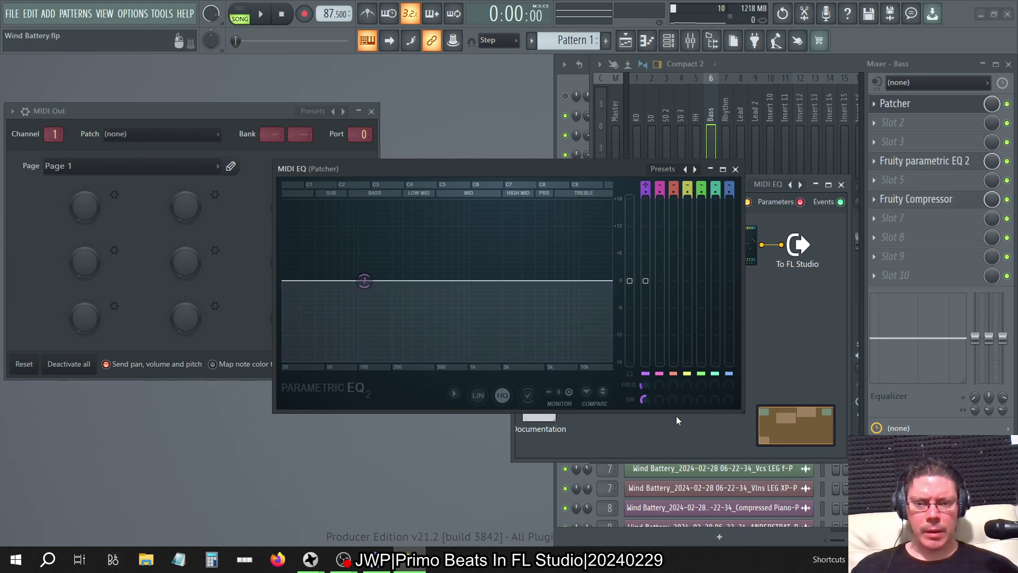
right_click(365, 281)
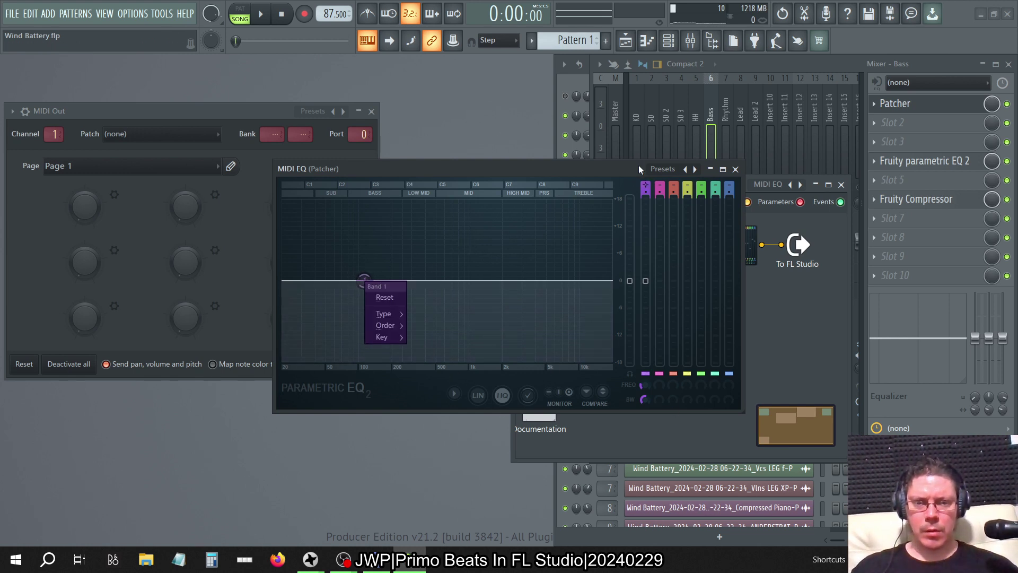
click(586, 167)
drag(586, 167, 734, 170)
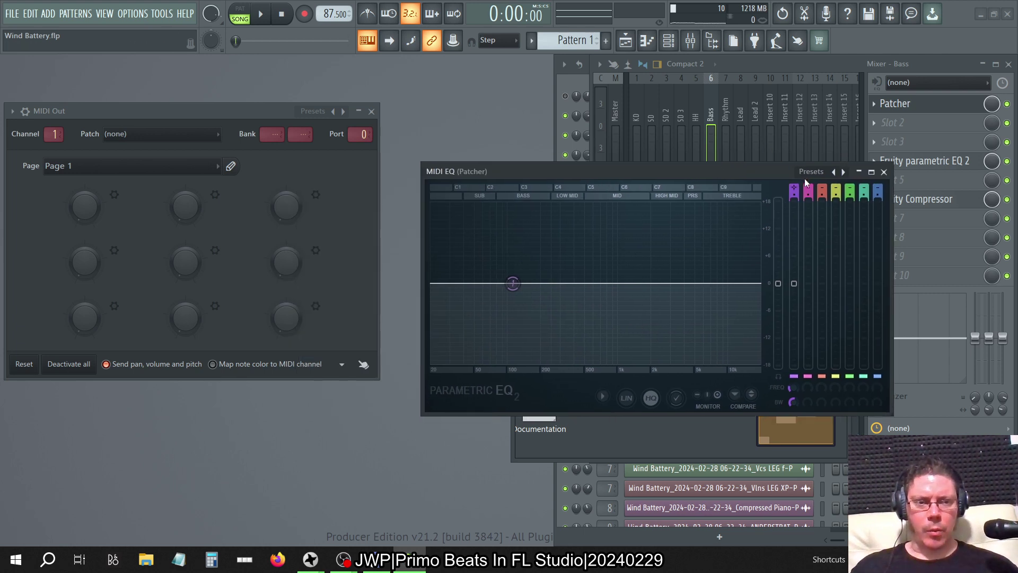
- Set band 1 of the MIDI EQ to a High pass with a steep slope and reset the band's bandwidth
drag(512, 283, 522, 283)
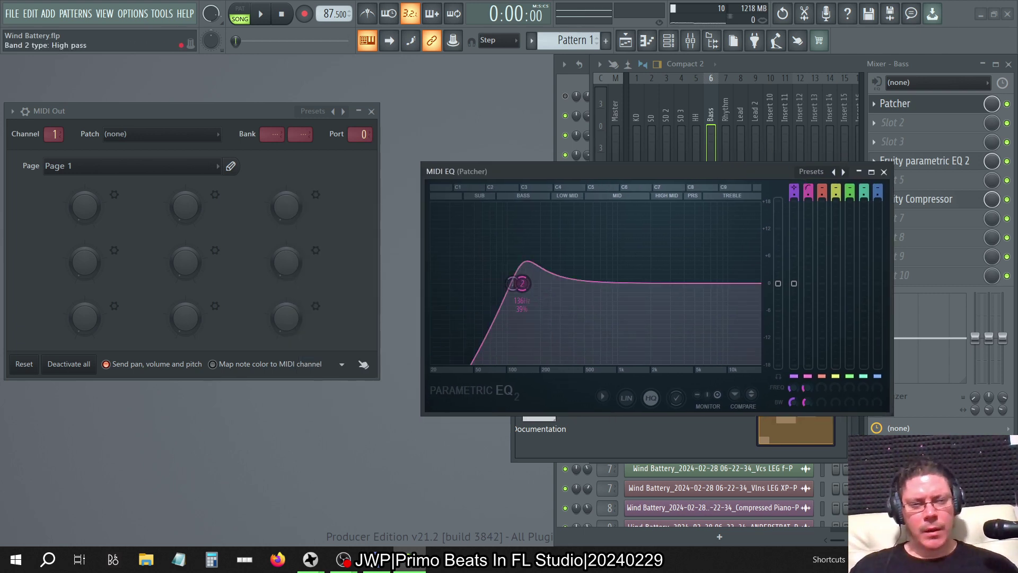
scroll(806, 187, up, 3)
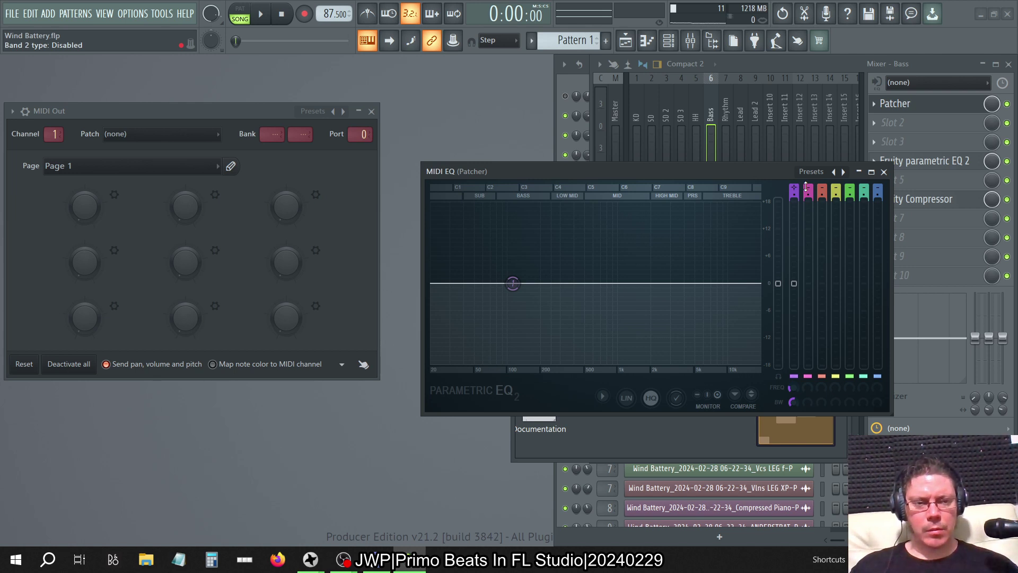
scroll(794, 190, down, 3)
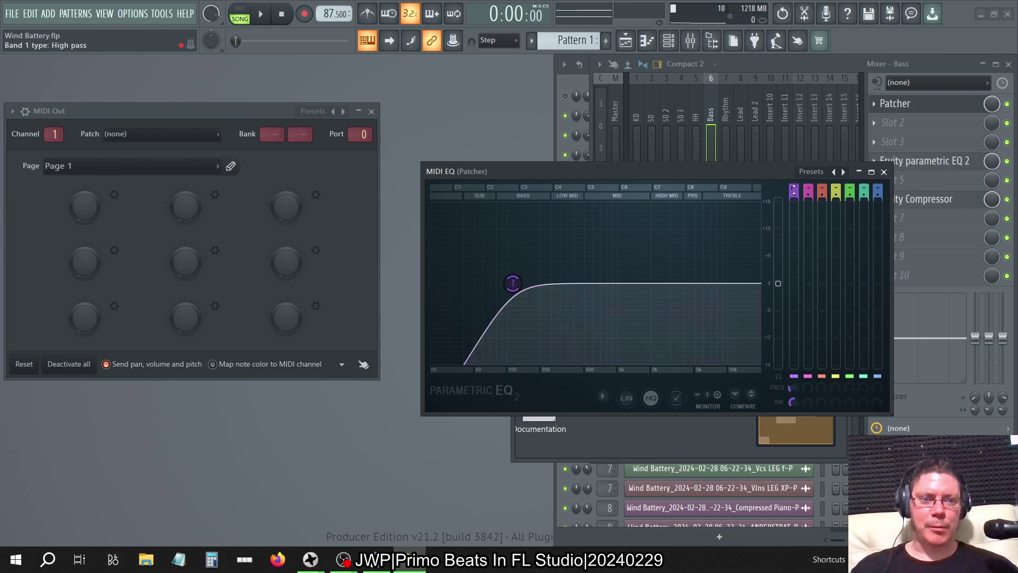
scroll(793, 189, down, 2)
right_click(792, 402)
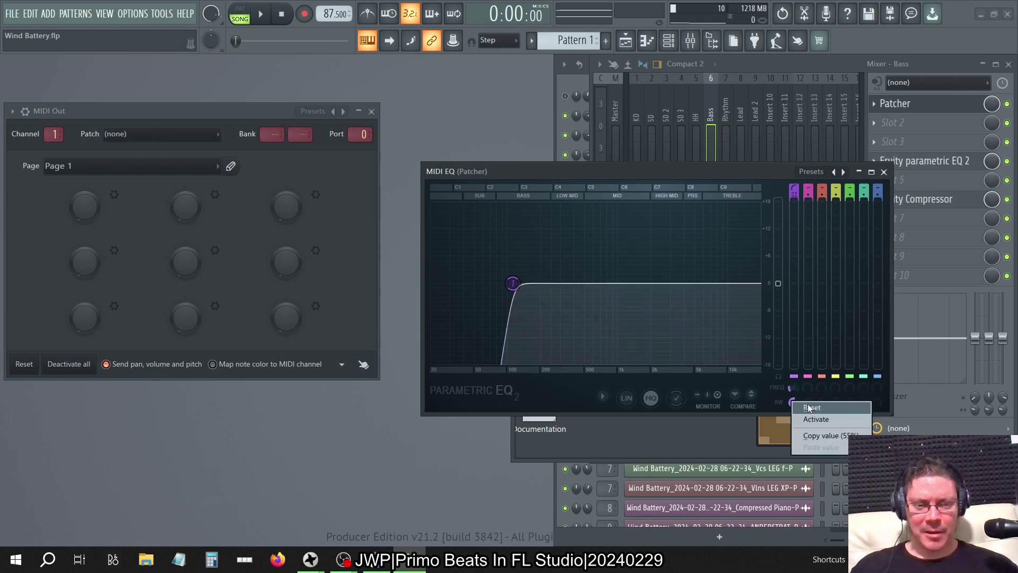
click(809, 407)
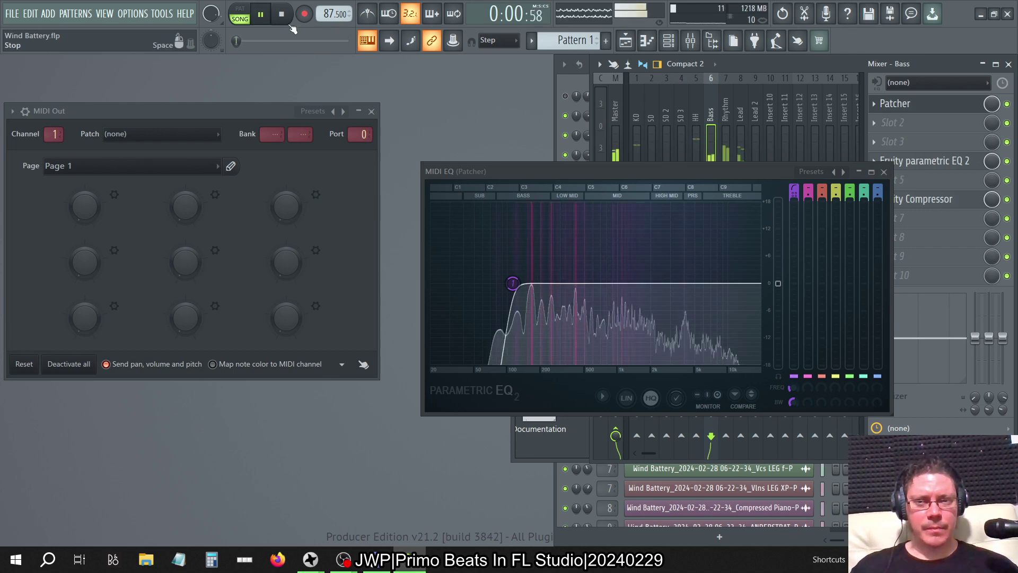
- Show the playlist, switch it from the Consolidated to the original Arrangement and close the MIDI EQ window
click(625, 40)
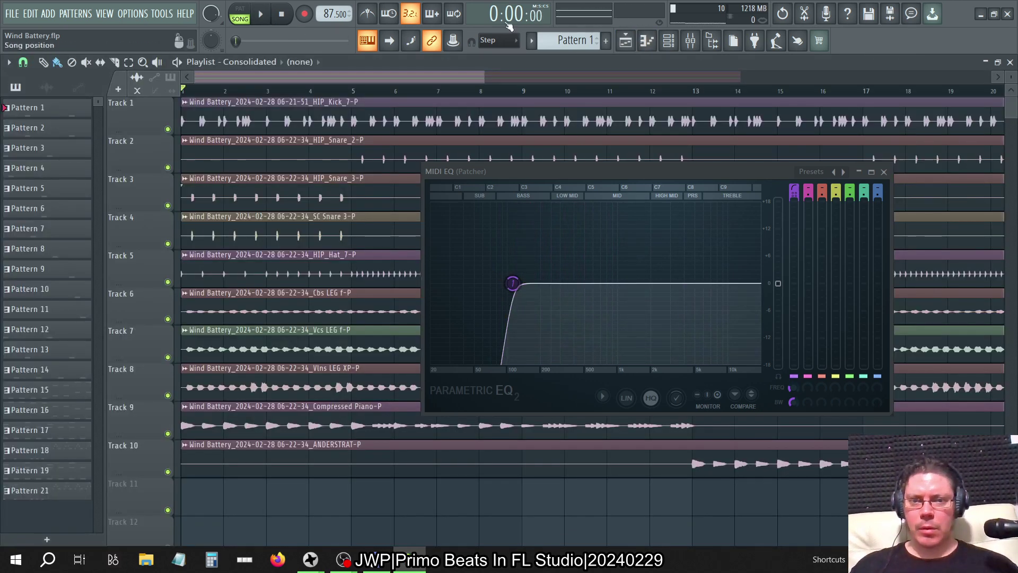
click(268, 63)
click(249, 85)
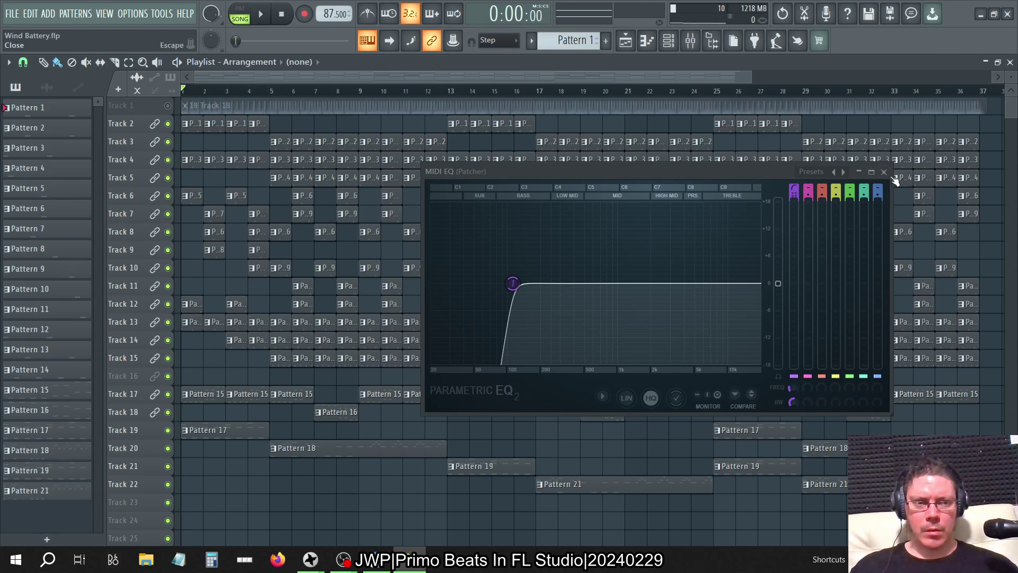
key(F5)
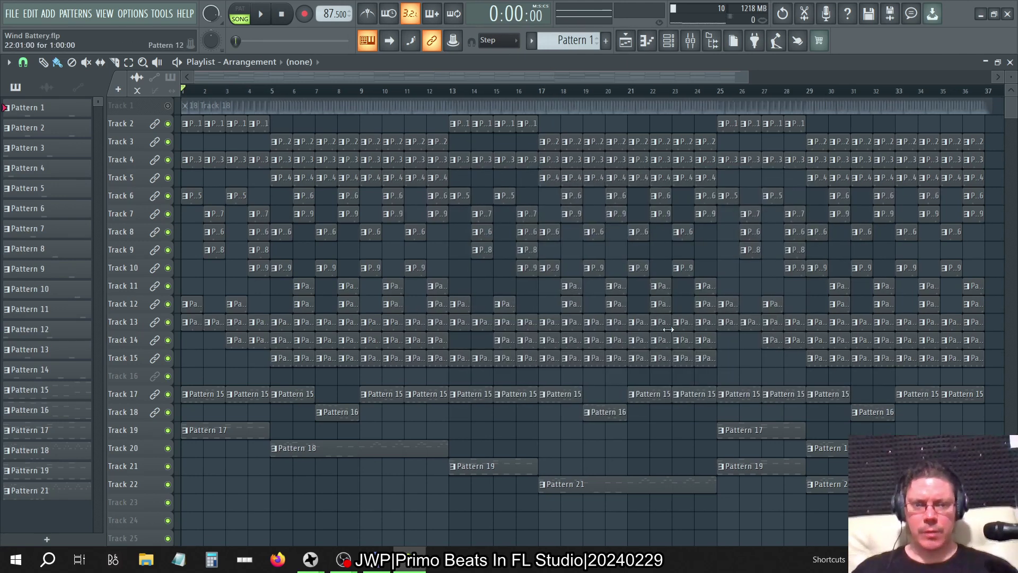
- Step through the patterns alongside the channel rack to examine which channels each one contains notes for, ending on Pattern 15
key(F6)
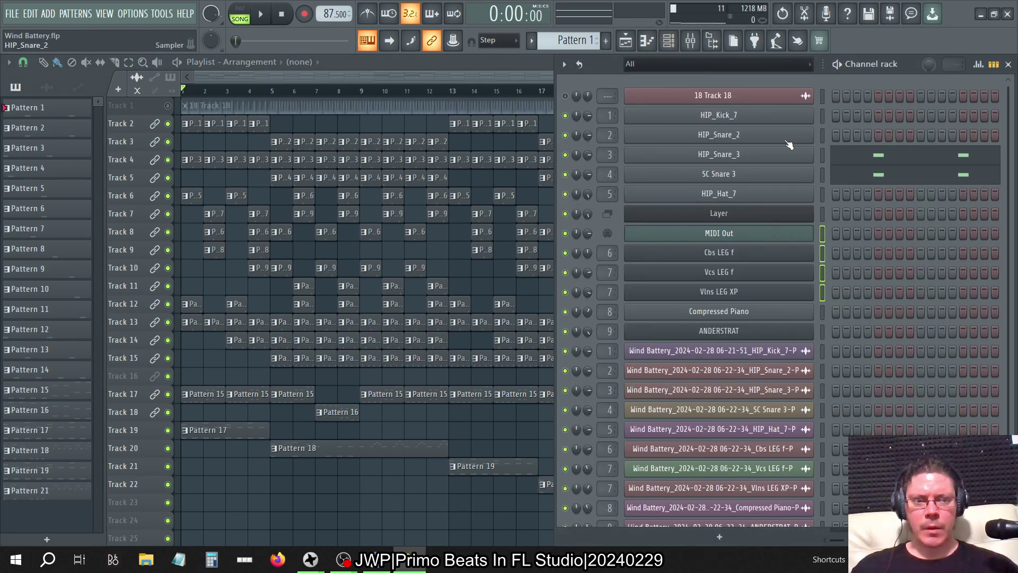
key(Down)
key(Down)
key(Down)
key(Down)
key(Down)
key(Down)
key(Down)
key(Down)
key(Down)
key(Down)
key(Down)
key(Down)
key(Down)
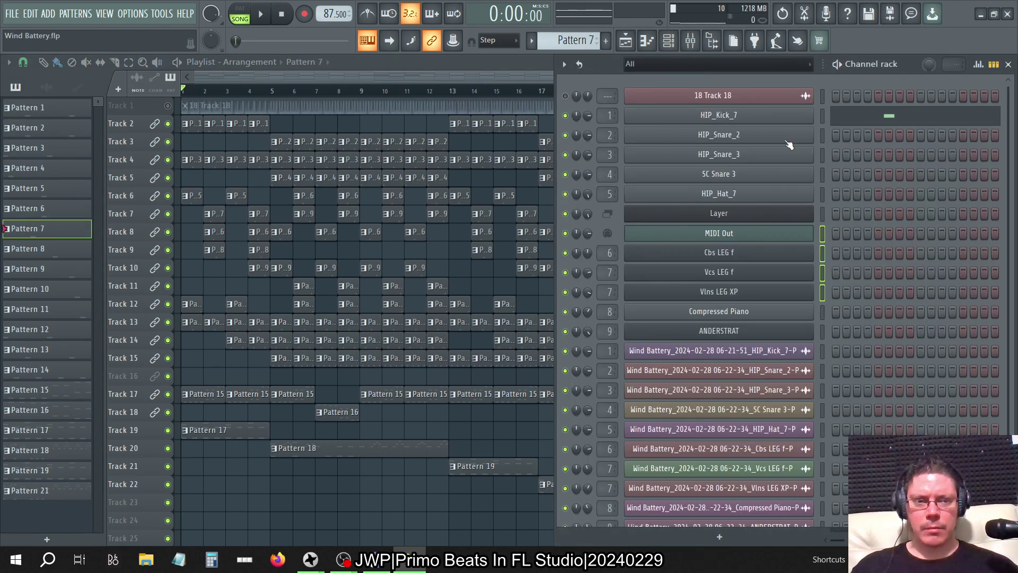
key(Down)
key(Down)
key(Down)
key(Down)
key(Down)
key(Down)
key(Down)
key(Down)
key(Down)
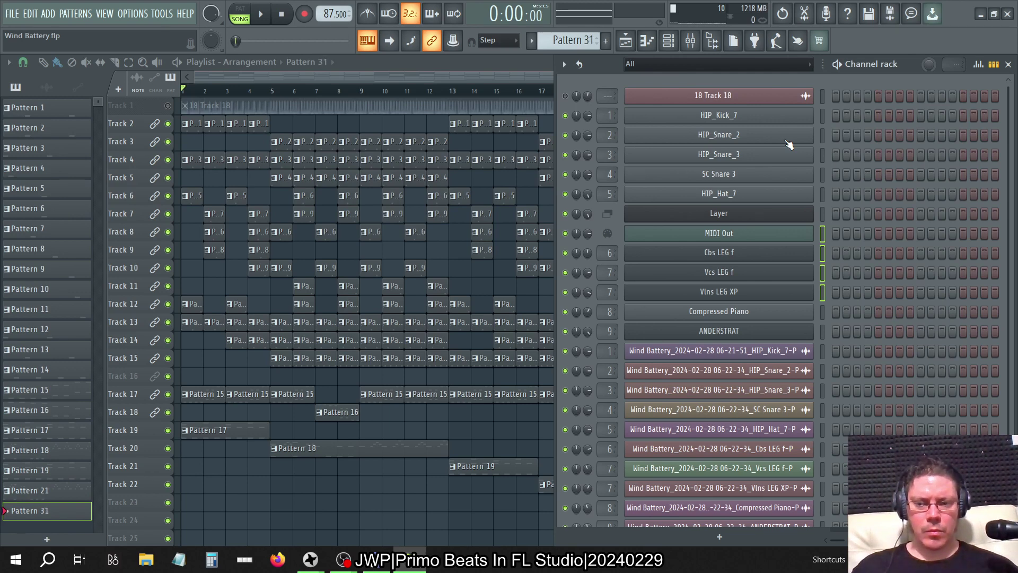
key(Down)
key(Down)
key(Down)
key(Down)
key(Down)
key(Down)
key(Down)
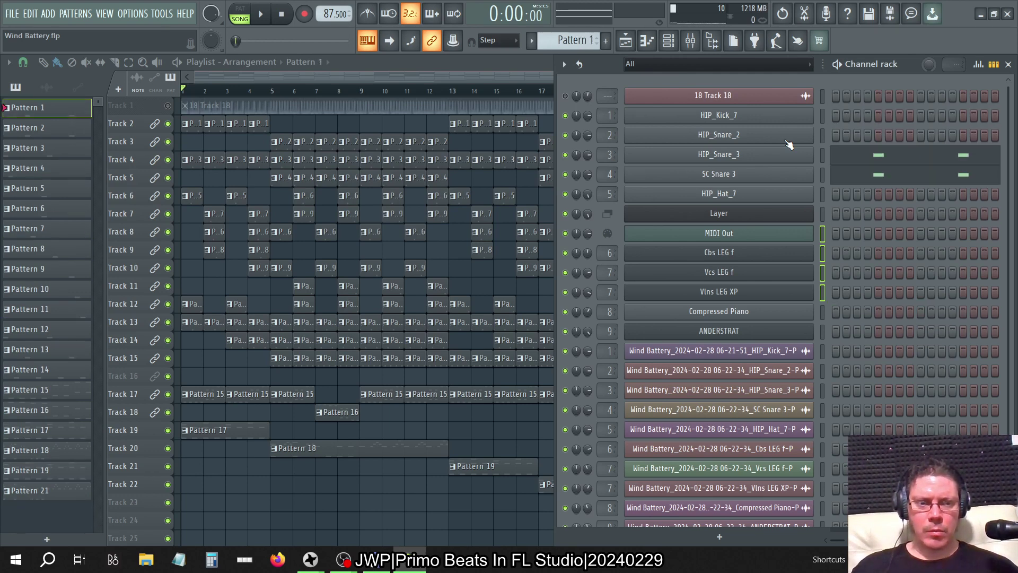
key(Down)
key(Down)
key(Down)
key(Down)
key(Down)
key(Down)
key(Down)
key(Down)
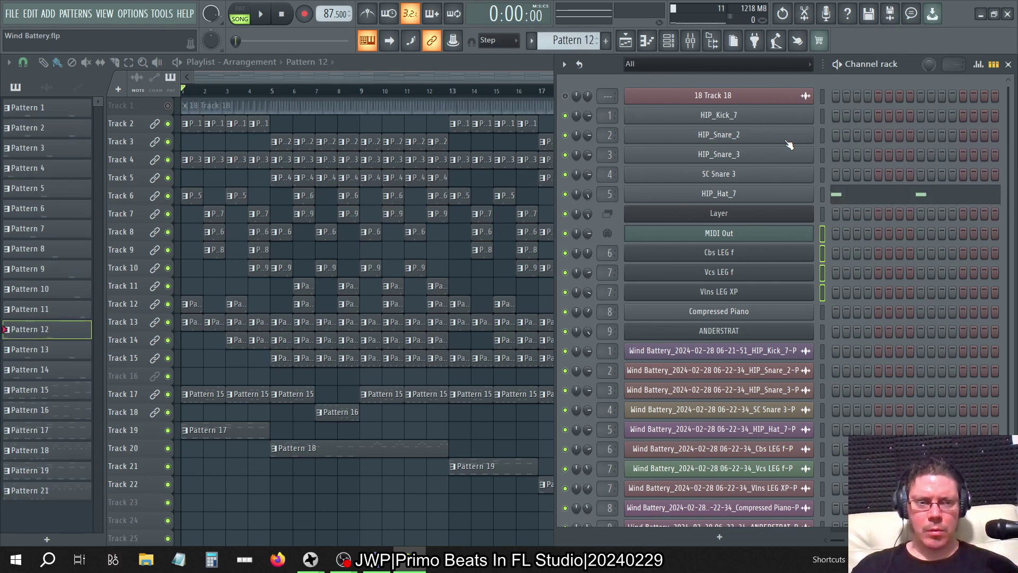
key(Down)
key(Down)
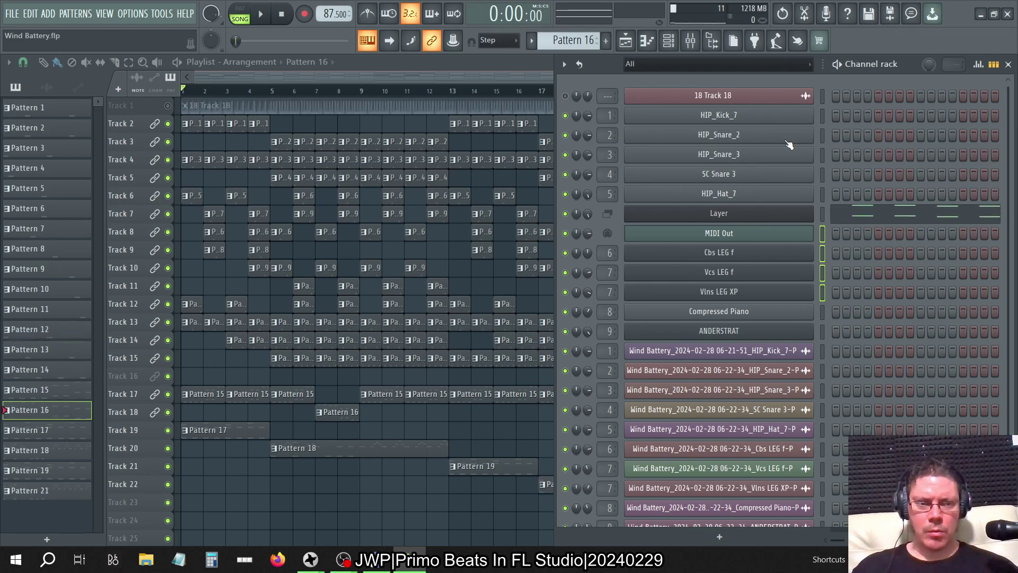
key(Up)
key(Up)
key(Up)
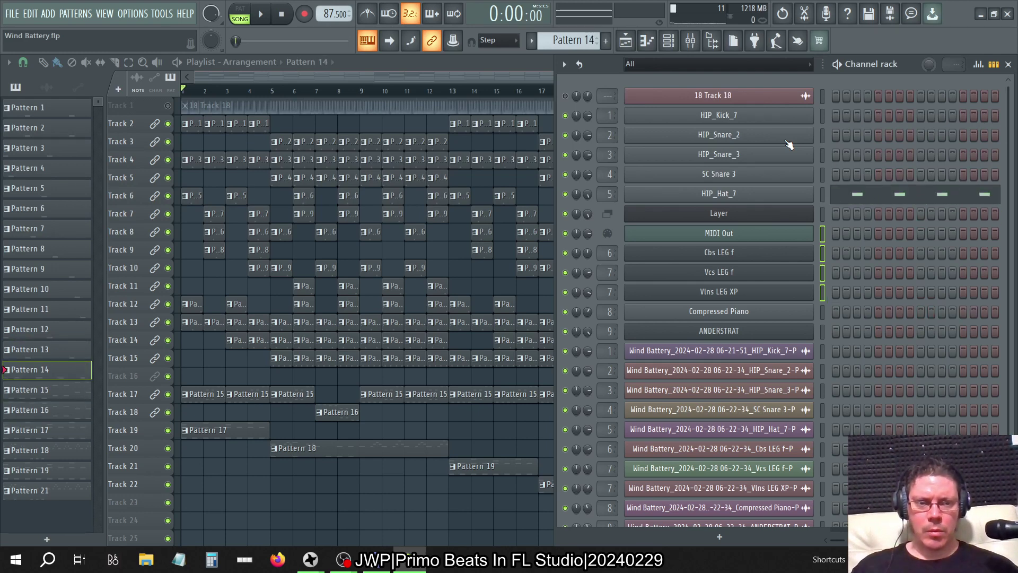
key(Up)
key(Up)
key(Up)
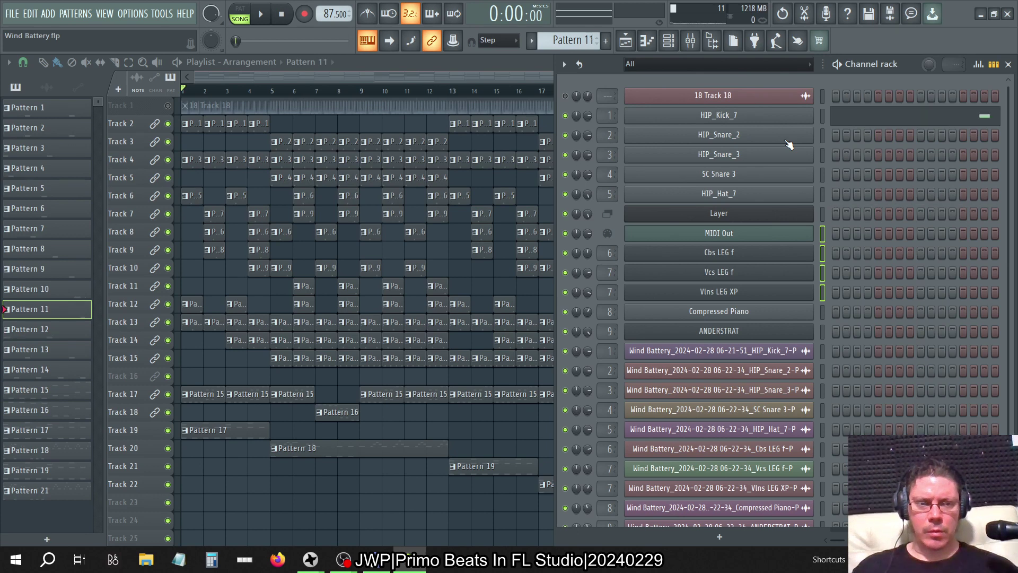
key(Down)
key(Down)
key(Down)
key(Down)
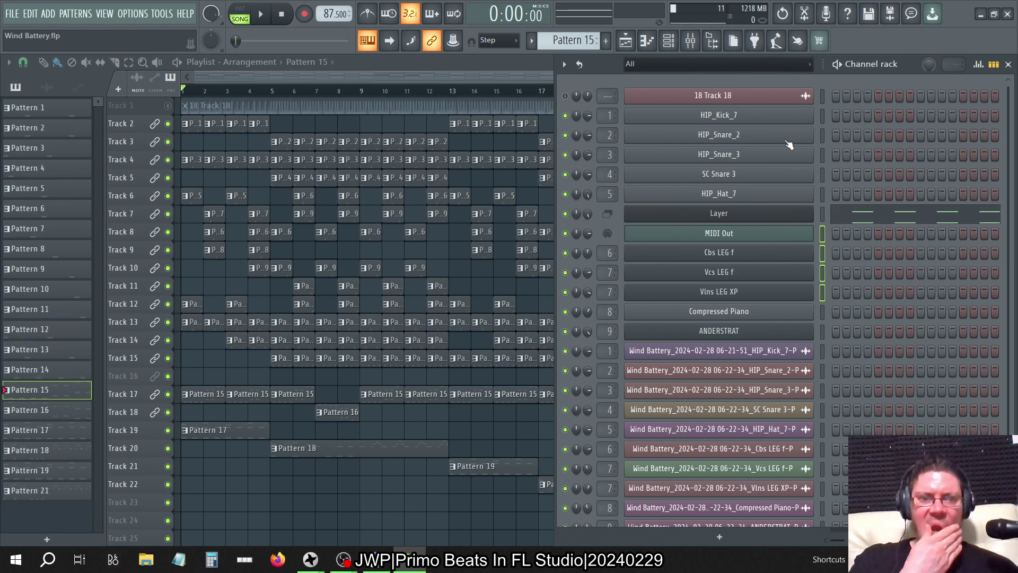
- Clone the current playlist arrangement under the name Merged
click(480, 58)
click(270, 65)
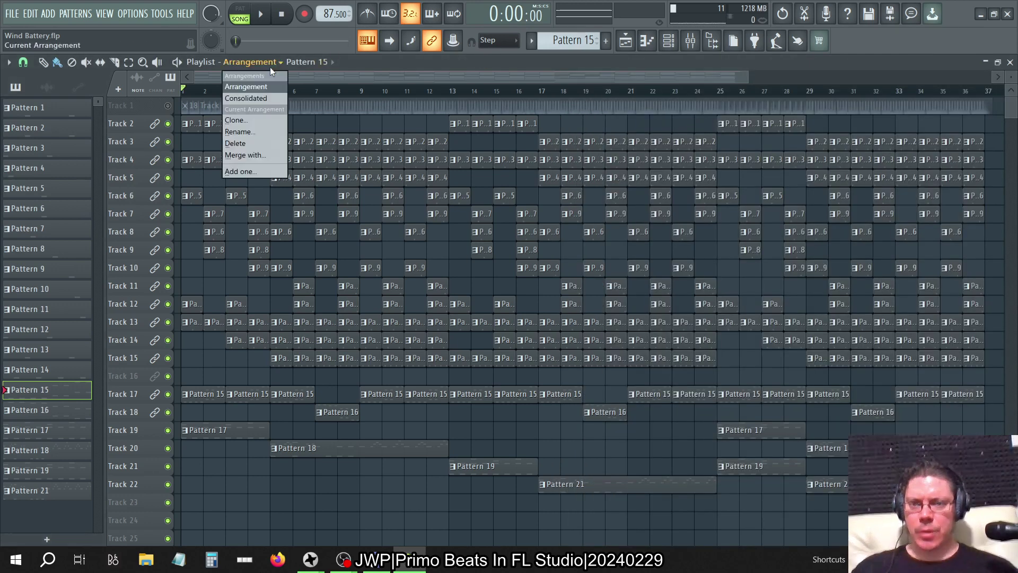
click(250, 122)
text(Merg)
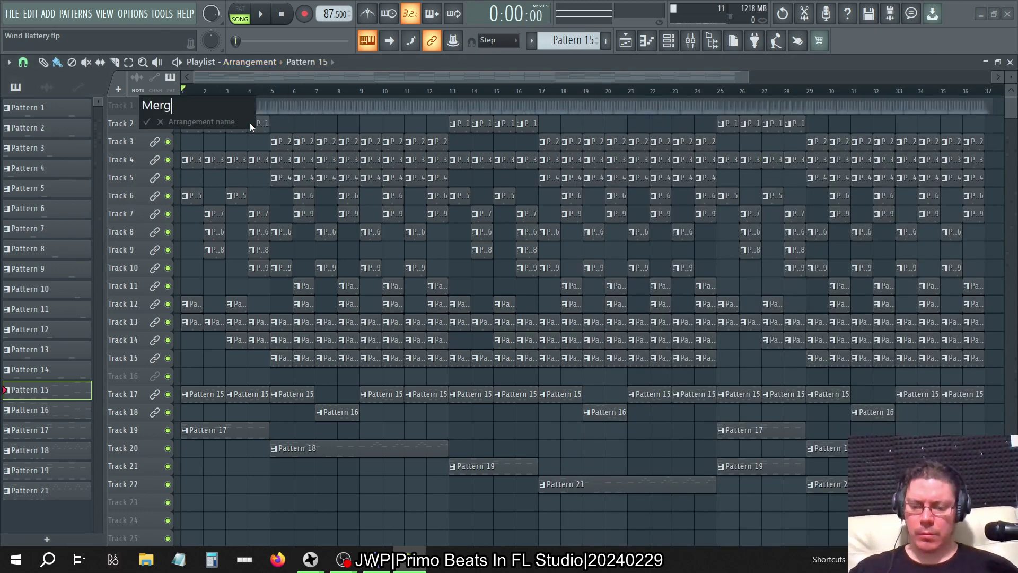
text(ed)
key(Return)
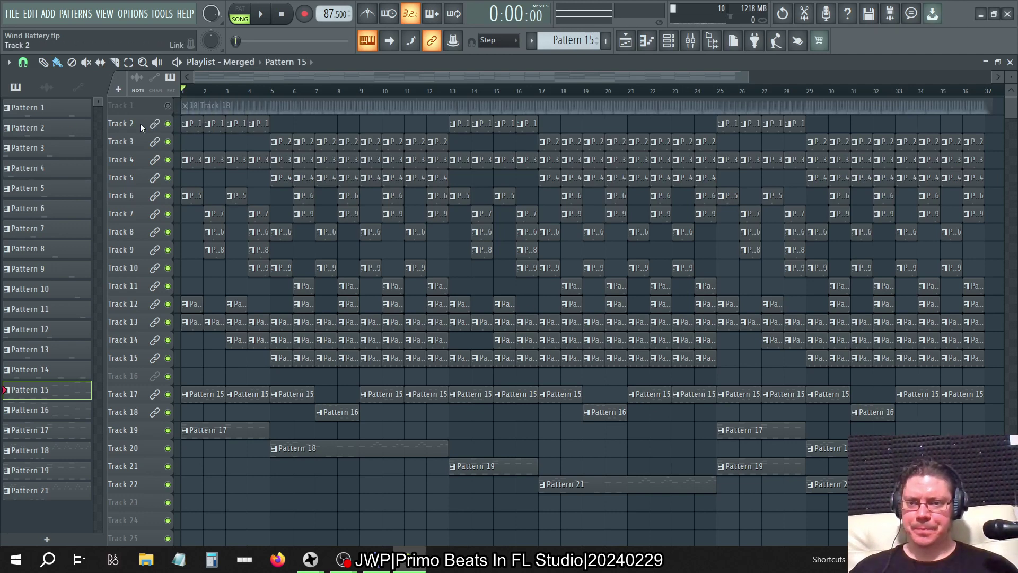
- Select the clips on Tracks 2 to 23 of the Merged arrangement and review the playlist's options for merging clips
drag(140, 123, 141, 497)
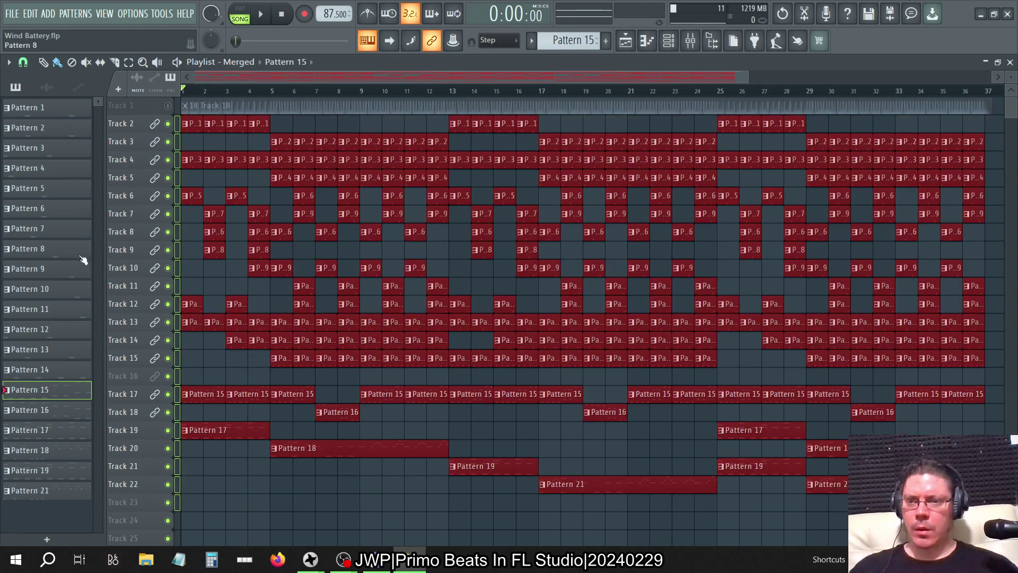
click(8, 64)
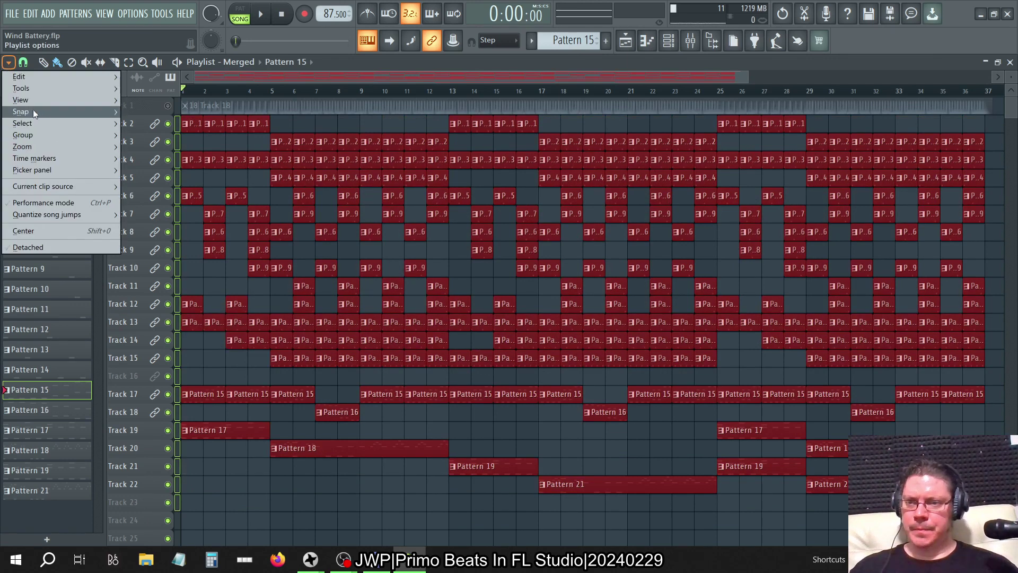
mouse_move(32, 91)
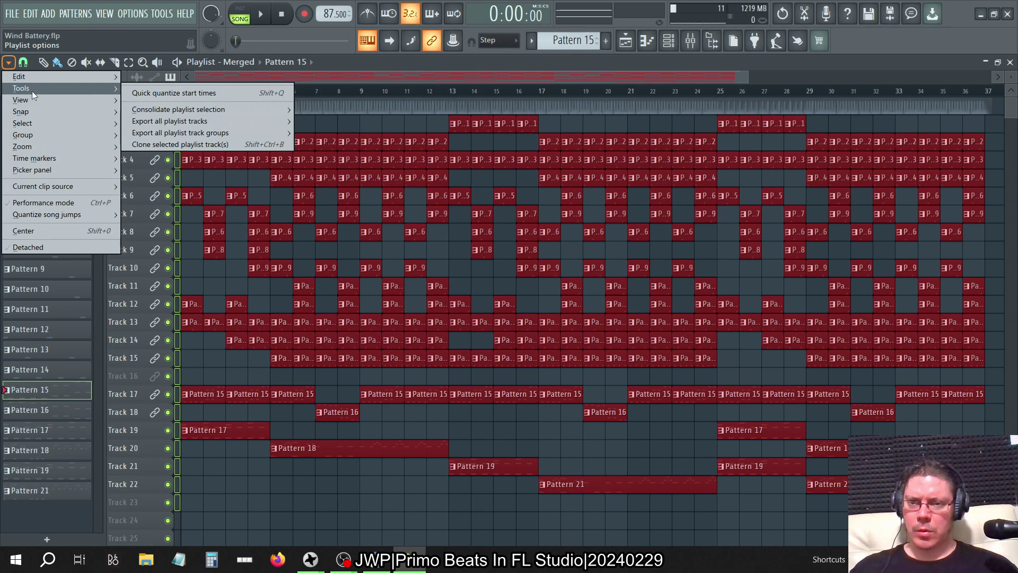
mouse_move(192, 108)
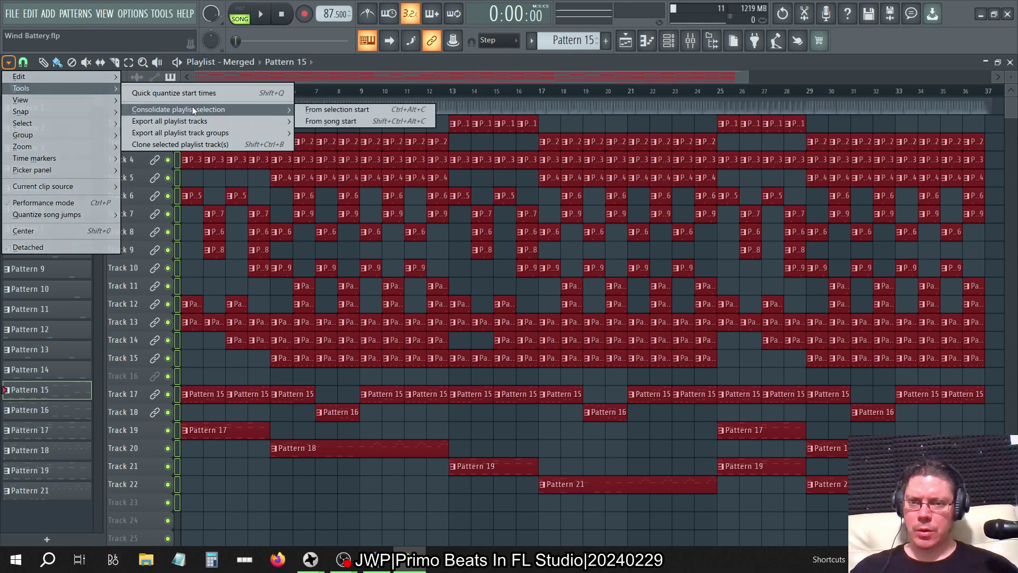
mouse_move(65, 102)
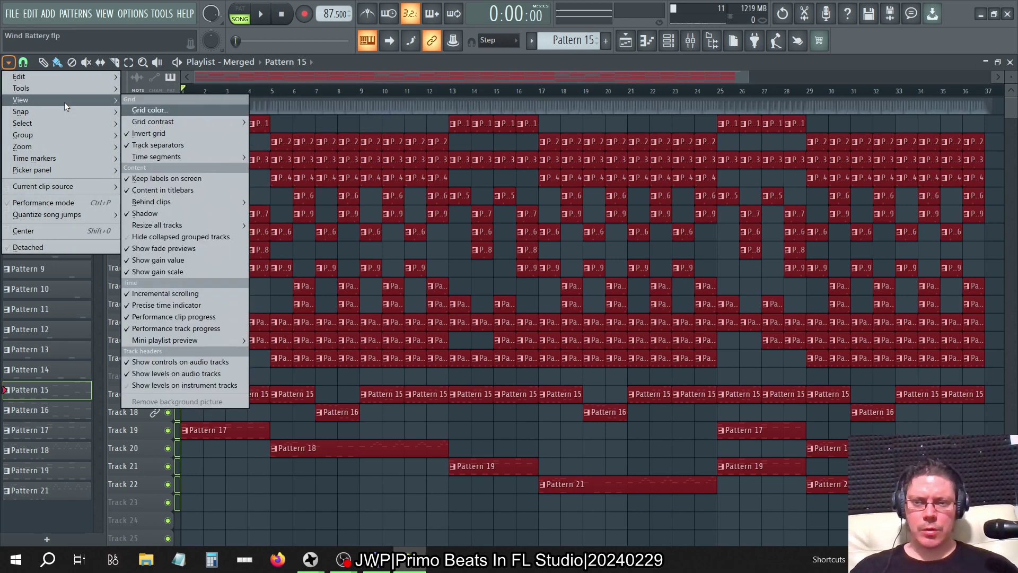
mouse_move(56, 126)
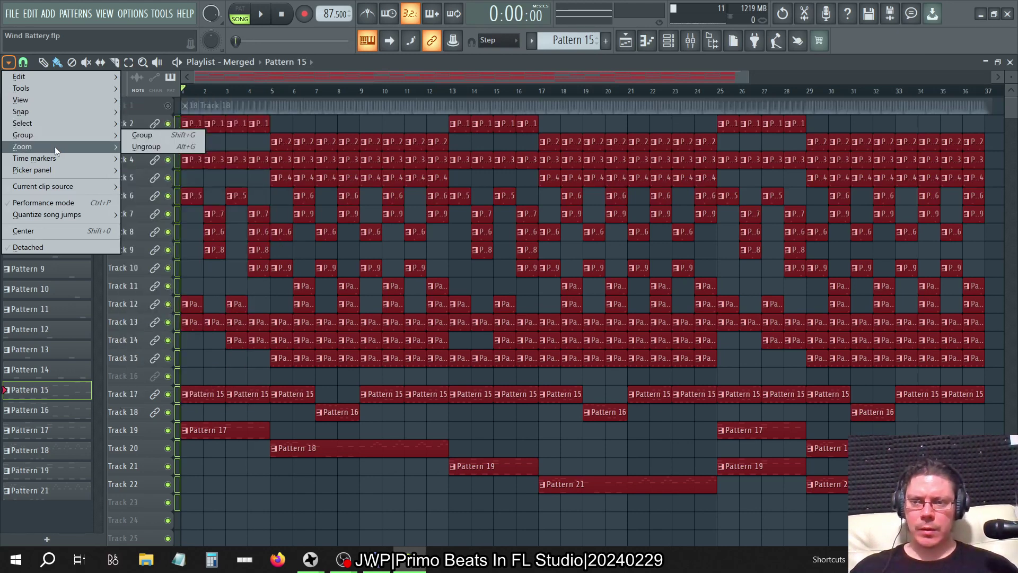
mouse_move(54, 155)
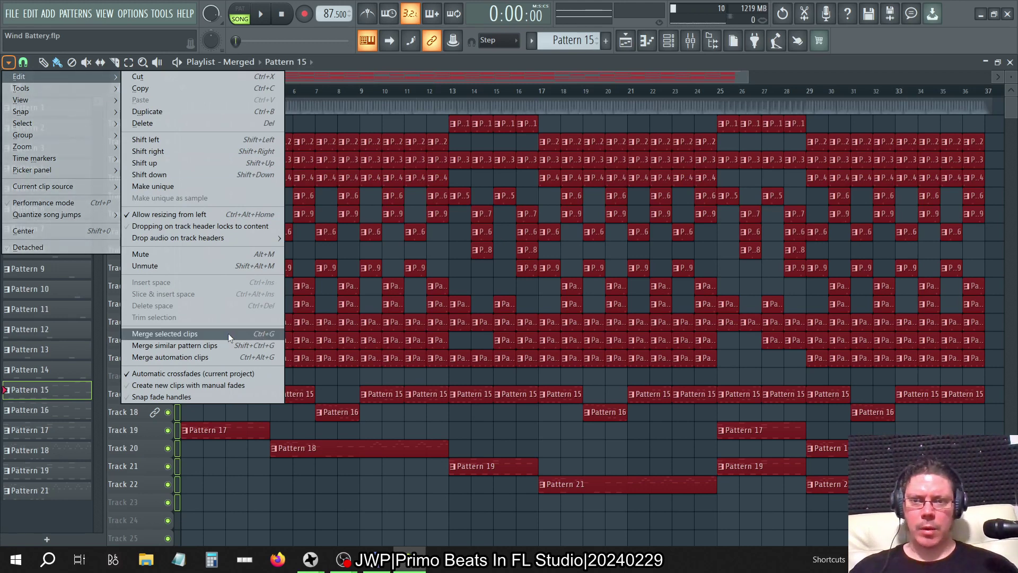
click(402, 59)
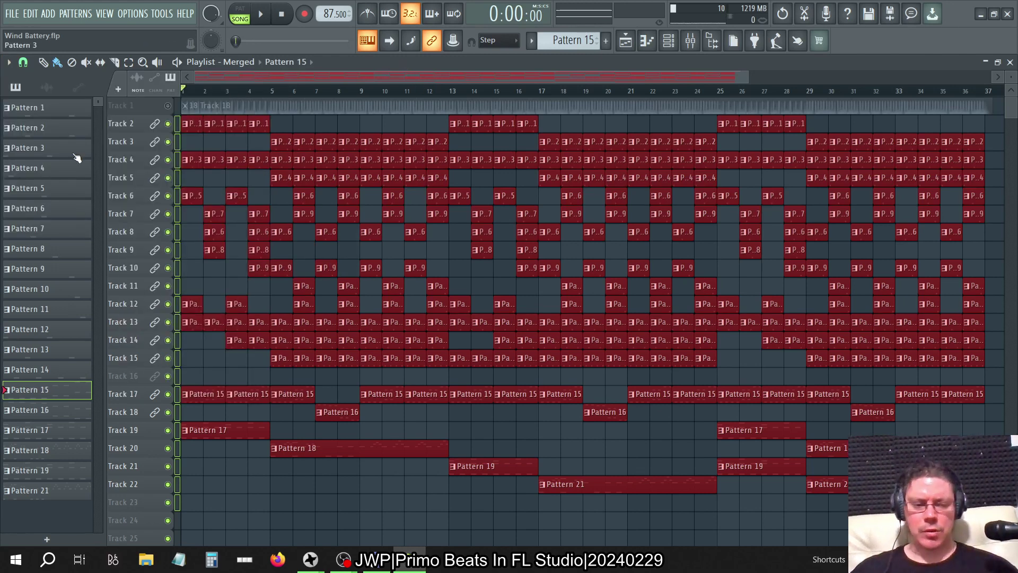
- Renumber Pattern 21 as Pattern 20 to fill the empty pattern slot, and select the empty pattern that follows it
key(KP_Subtract)
key(KP_Add)
key(KP_Add)
key(KP_Add)
key(KP_Add)
key(KP_Add)
key(KP_Add)
key(KP_Add)
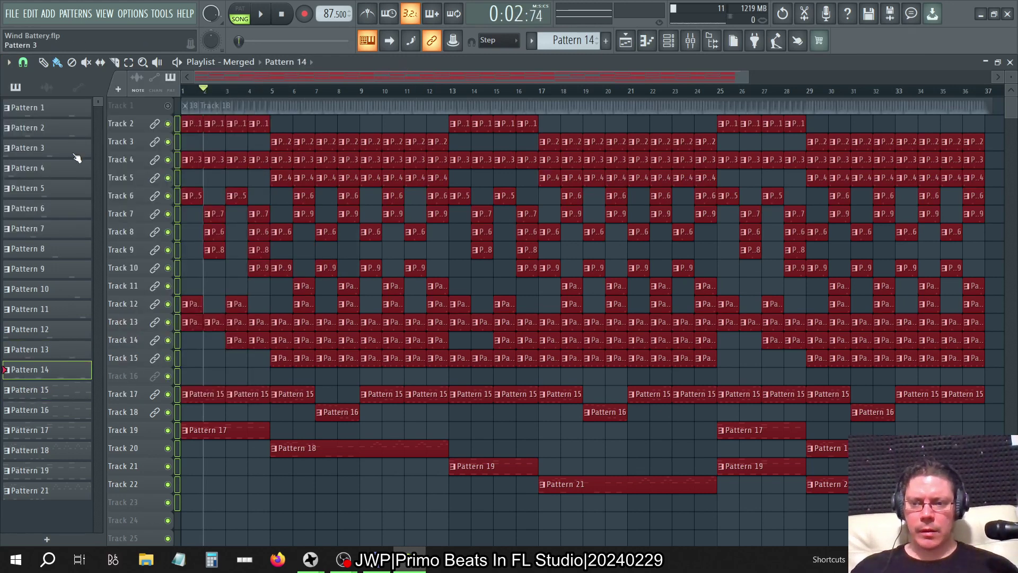
key(KP_Subtract)
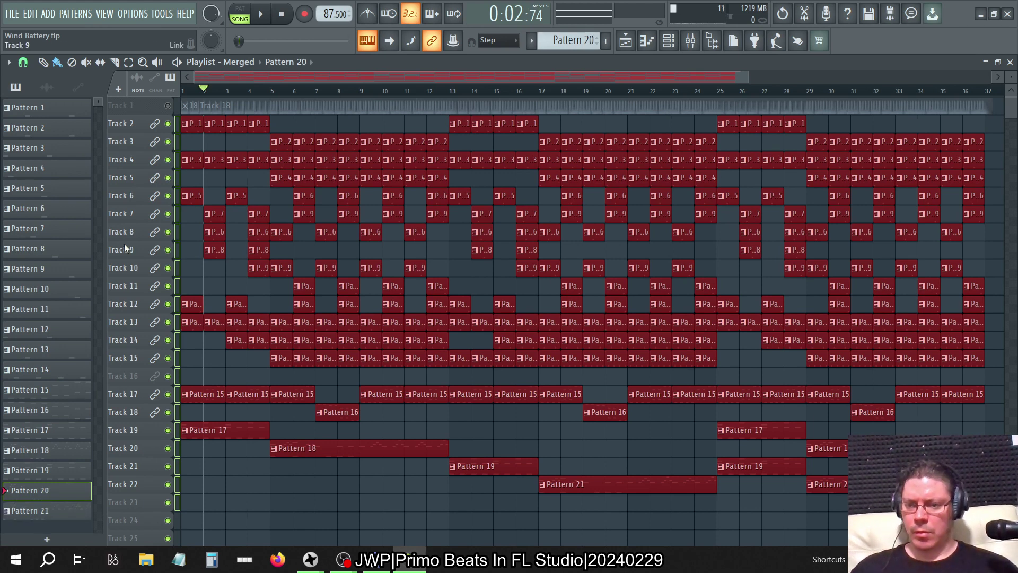
key(KP_Add)
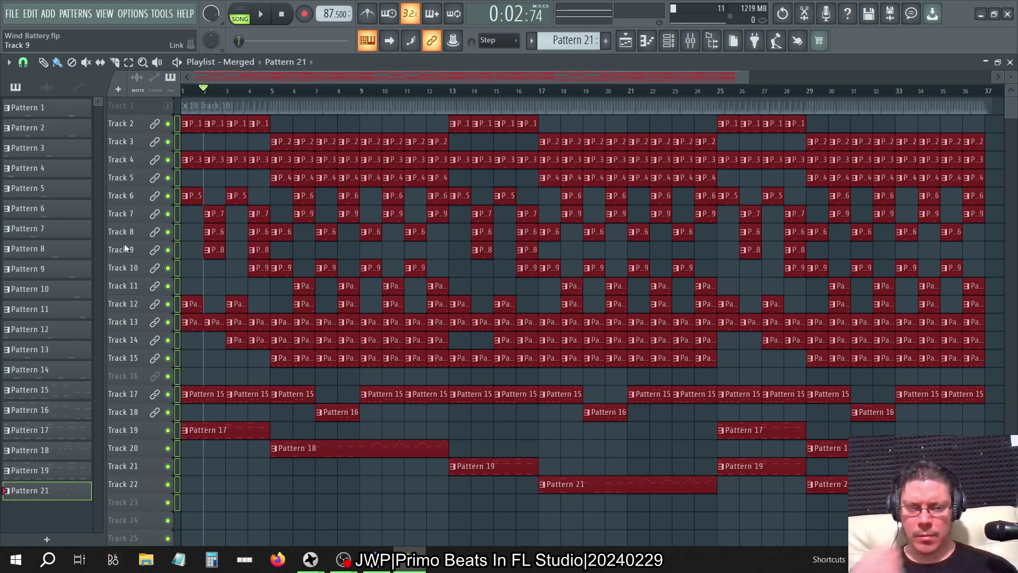
key(ctrl+z)
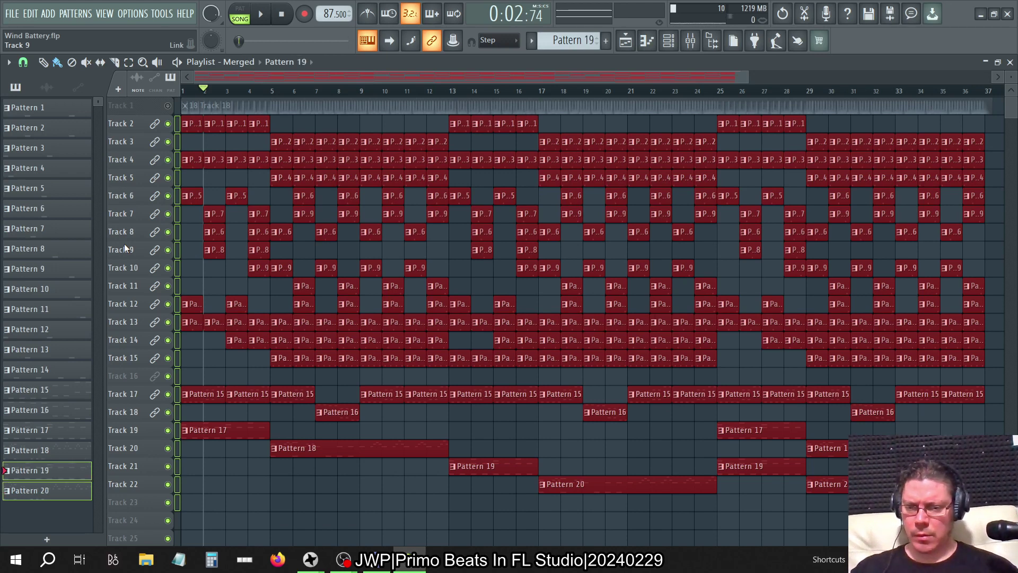
scroll(124, 243, down, 1)
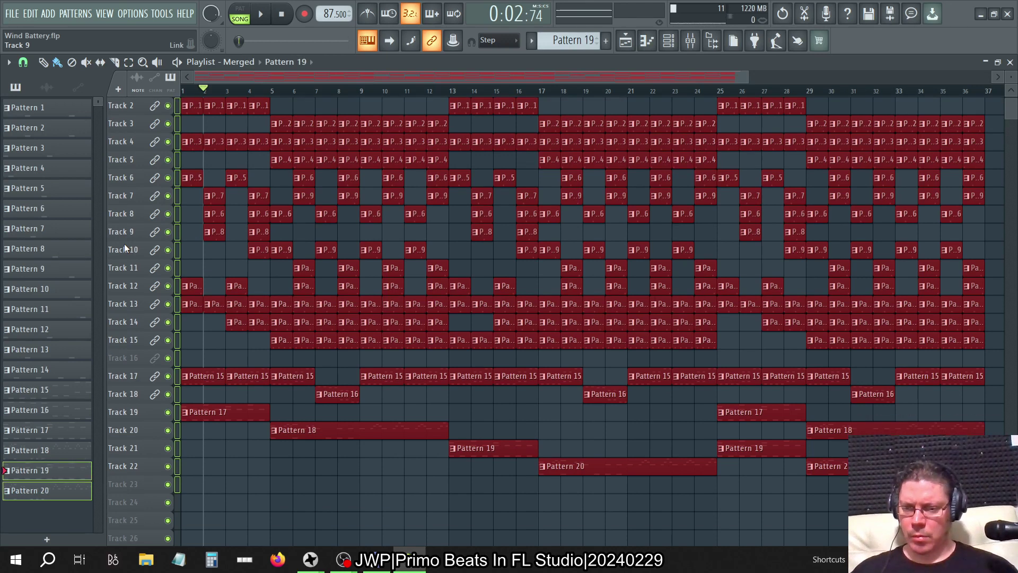
scroll(124, 244, up, 1)
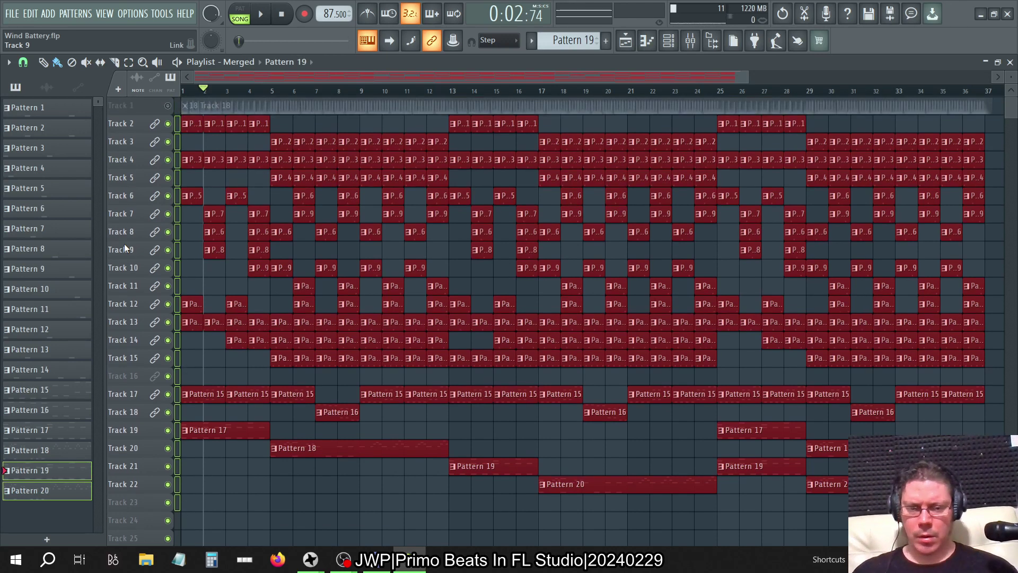
click(49, 496)
key(KP_Add)
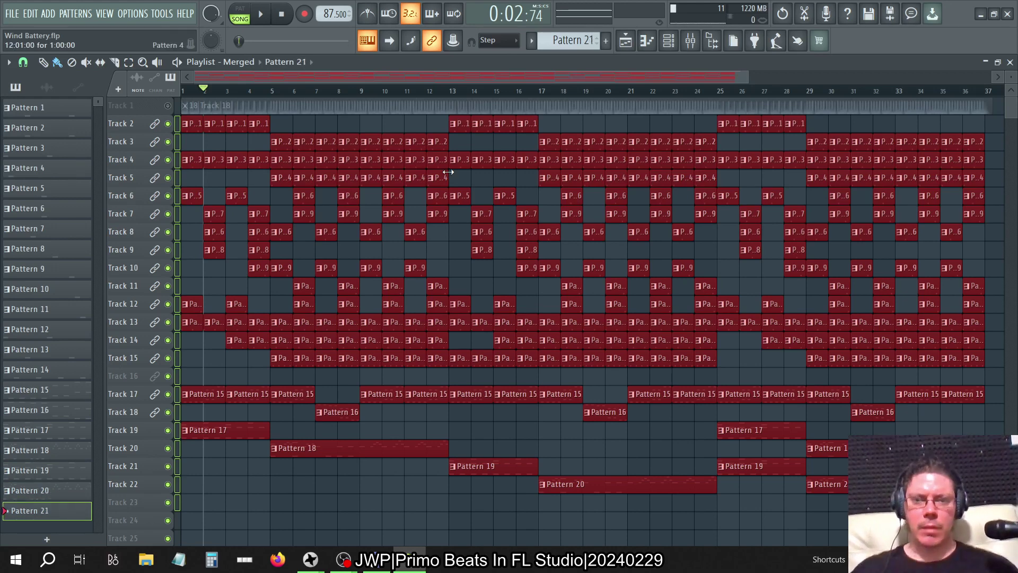
- Merge the selected clips into a single pattern clip and move the merged pattern to the end of the pattern list as Pattern 21
click(8, 62)
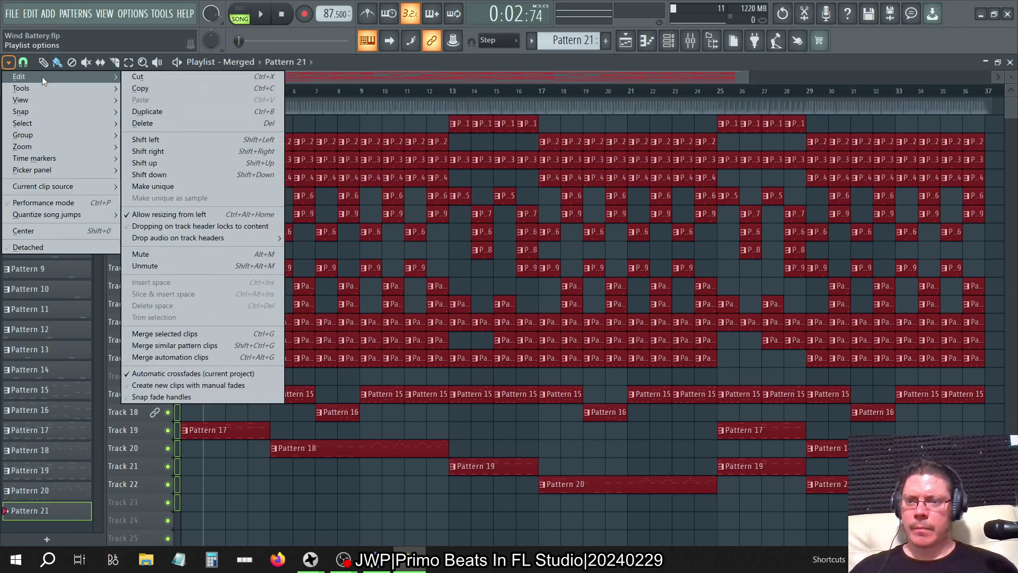
click(180, 334)
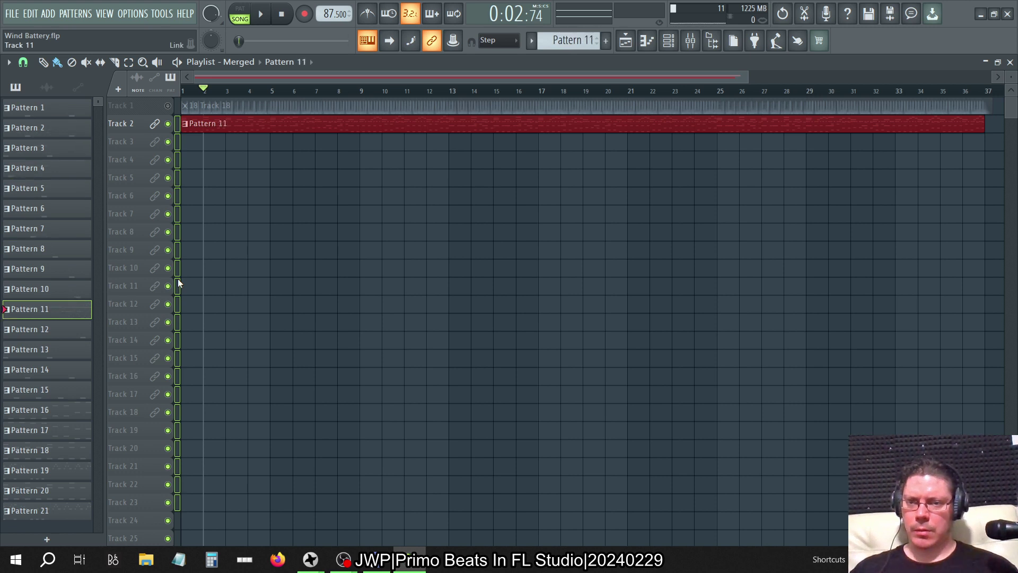
key(KP_Add)
key(KP_Add)
key(KP_Add)
key(KP_Add)
key(KP_Add)
key(KP_Add)
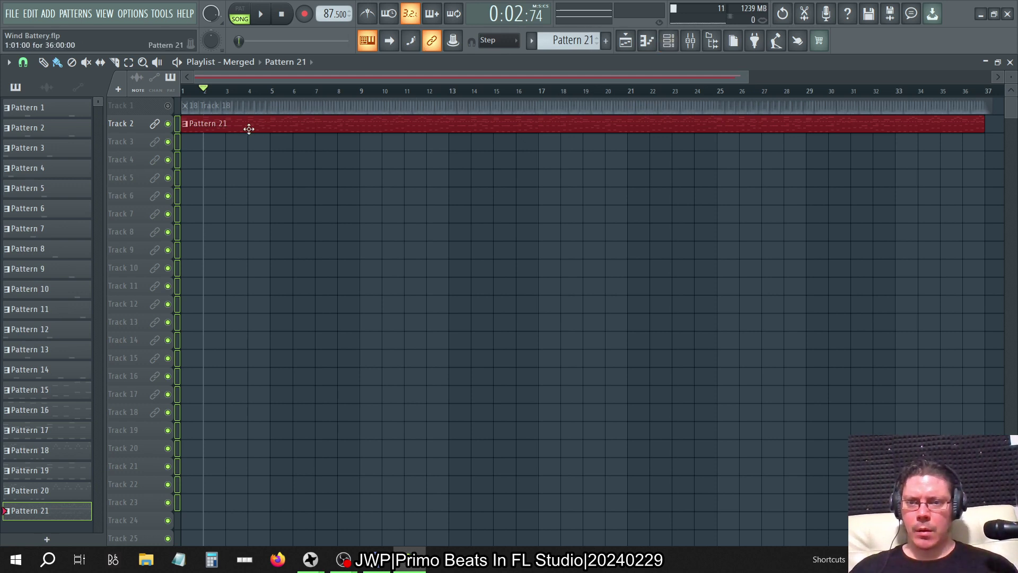
- Split Pattern 21 by channel into separate patterns
click(185, 125)
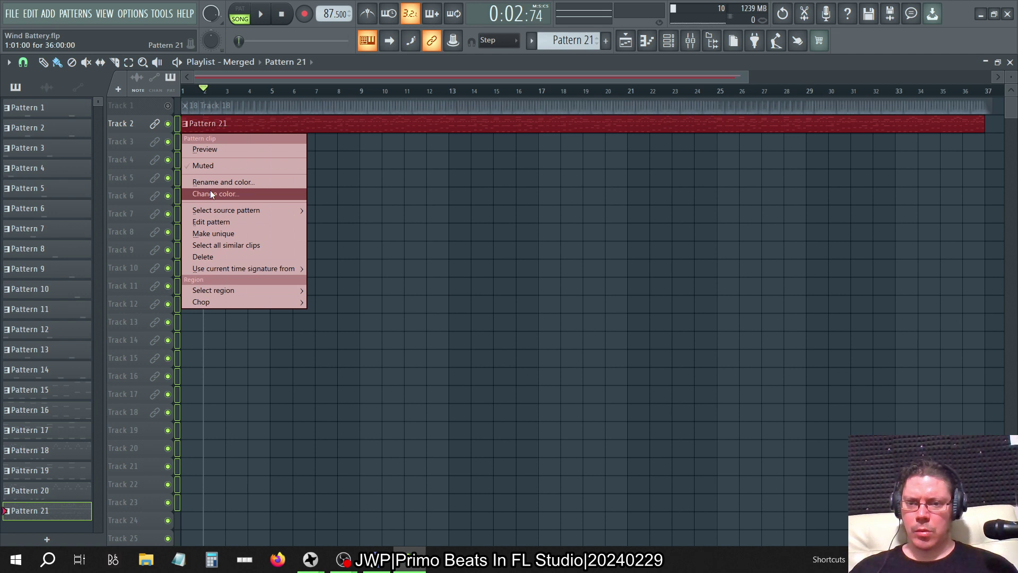
right_click(53, 510)
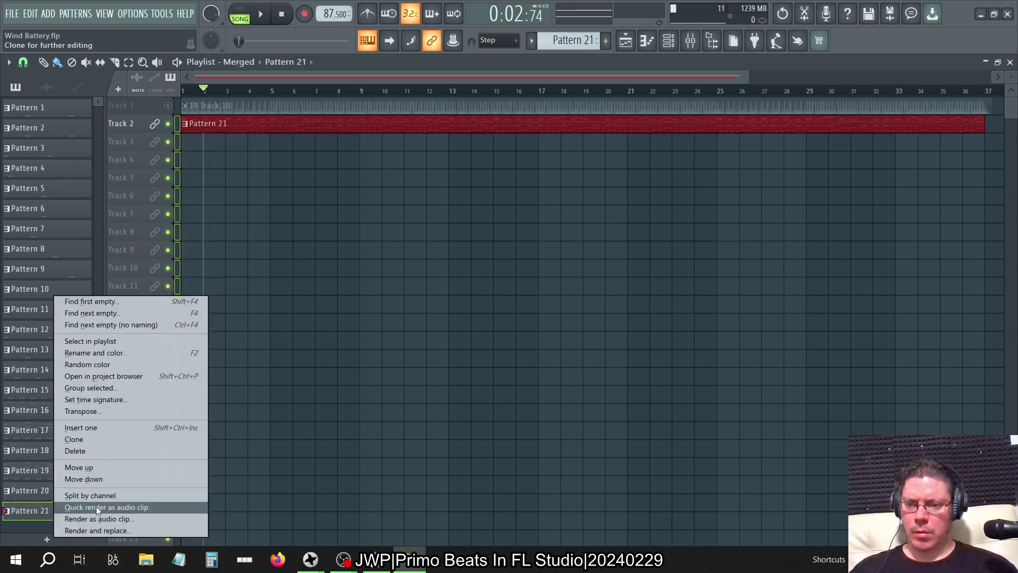
click(88, 495)
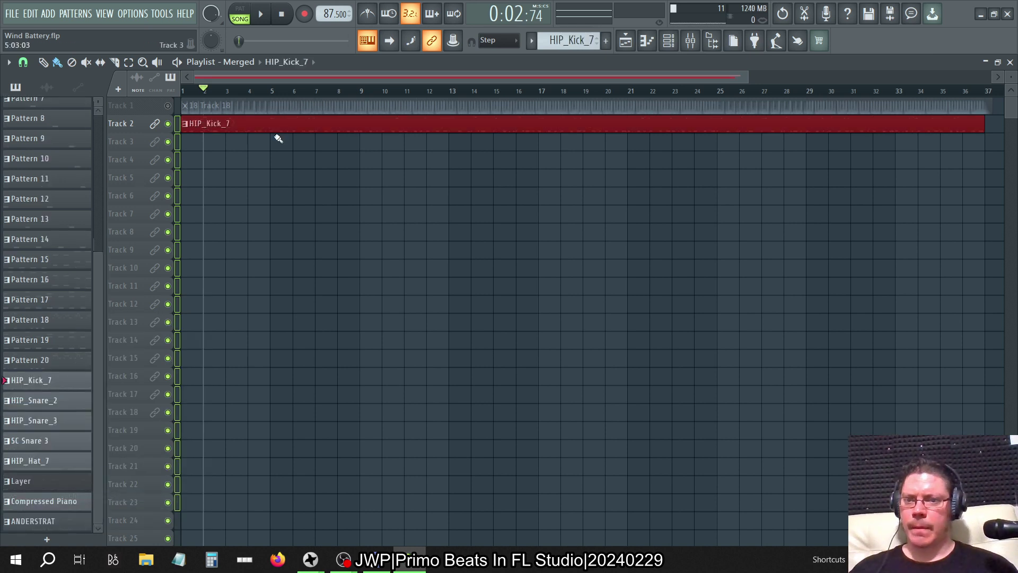
- Spread the stacked HIP_Kick_7, HIP_Snare_2, HIP_Snare_3, SC Snare 3 and HIP_Hat_7 clips over Tracks 3 to 7 and the Layer clip onto Track 14
drag(264, 124, 234, 139)
drag(233, 242, 228, 159)
drag(228, 249, 227, 176)
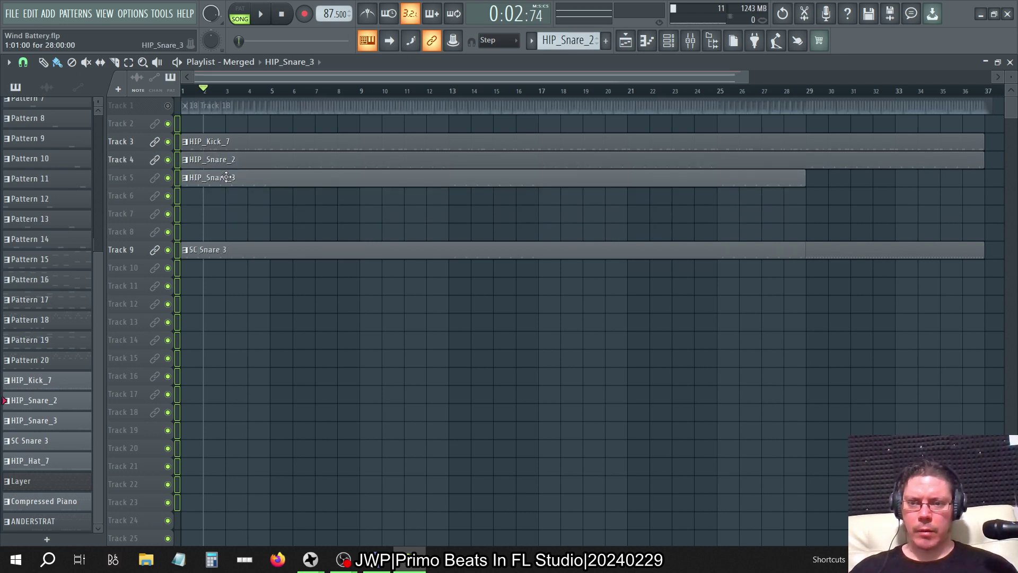
drag(227, 250, 221, 194)
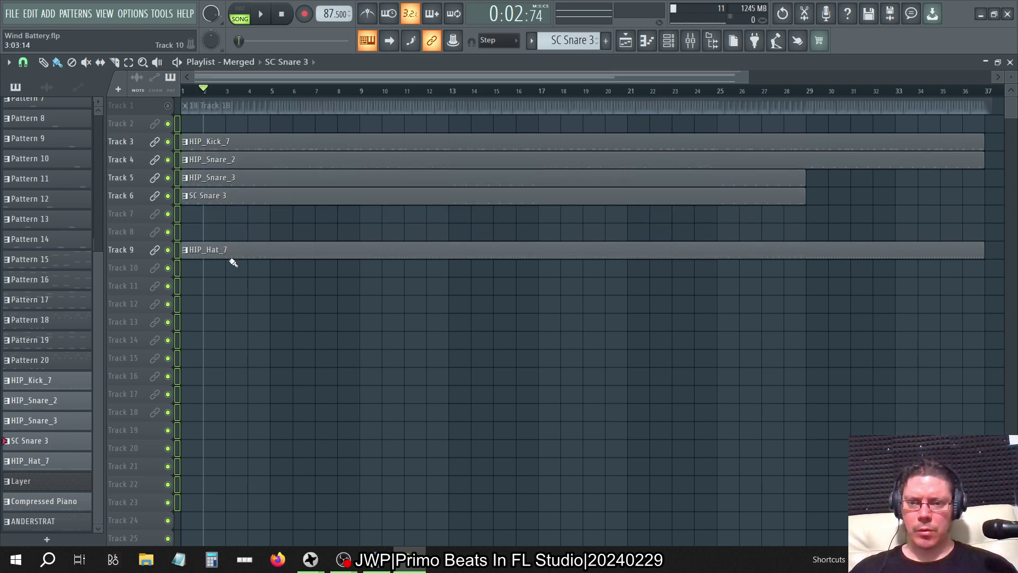
drag(232, 249, 223, 352)
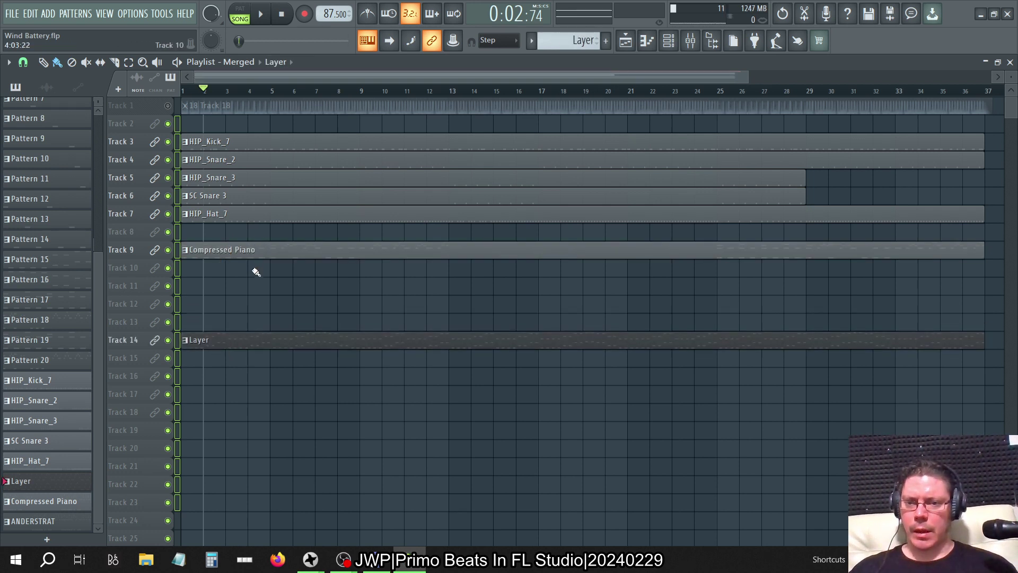
- Delete all the split pattern clips, including Compressed Piano and Layer, from the Merged arrangement
right_click(273, 252)
right_click(286, 213)
right_click(289, 195)
right_click(291, 177)
right_click(294, 159)
right_click(296, 141)
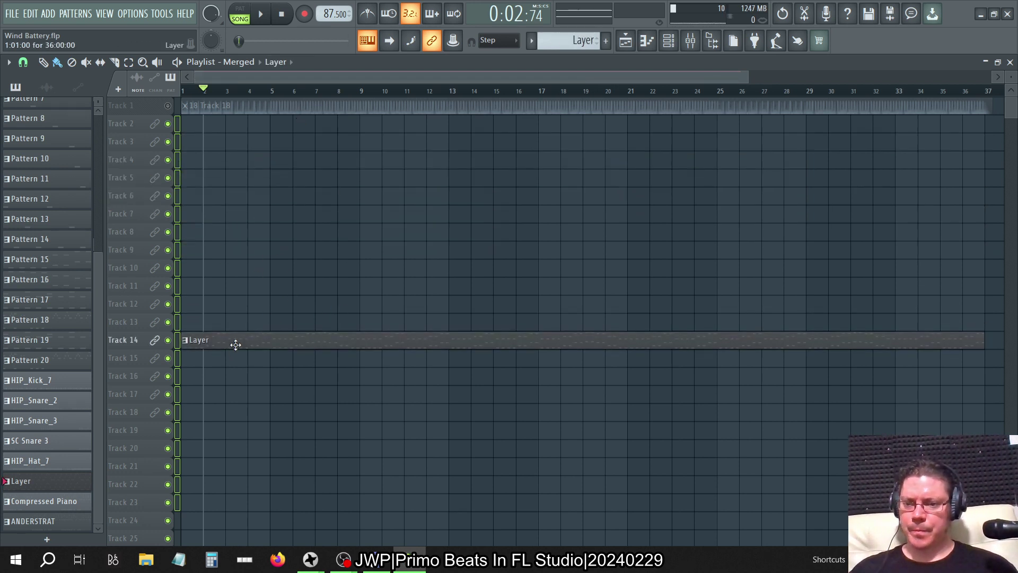
drag(235, 345, 224, 121)
right_click(225, 121)
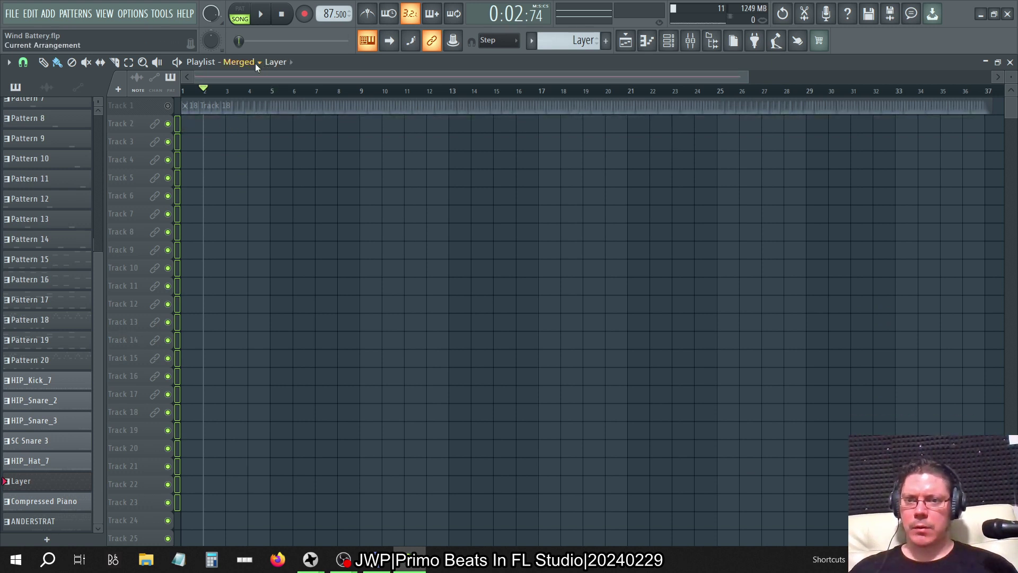
- Switch the playlist to the Consolidated arrangement and place the Layer pattern at bar 1 of Track 11
click(256, 62)
click(237, 109)
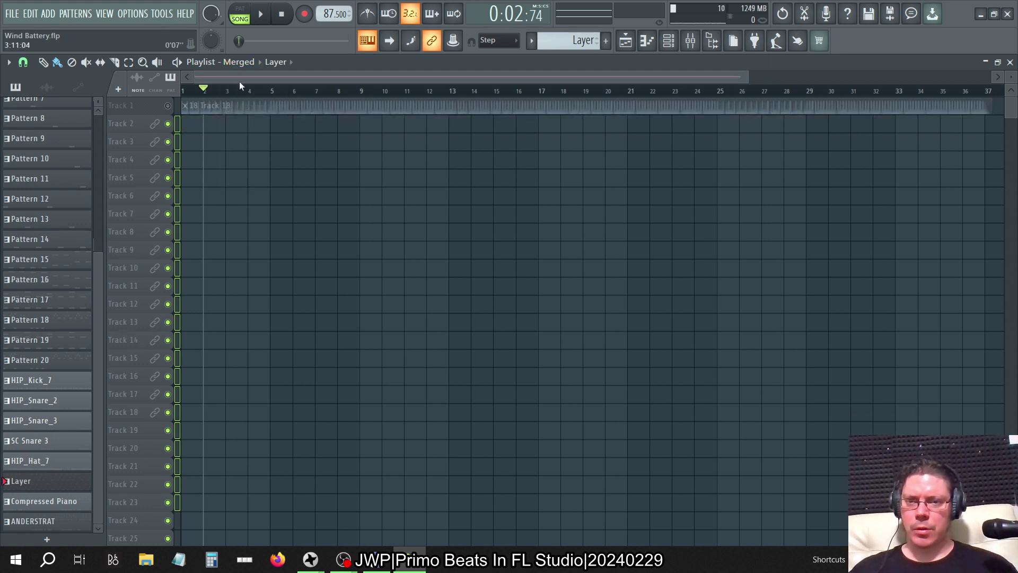
click(241, 65)
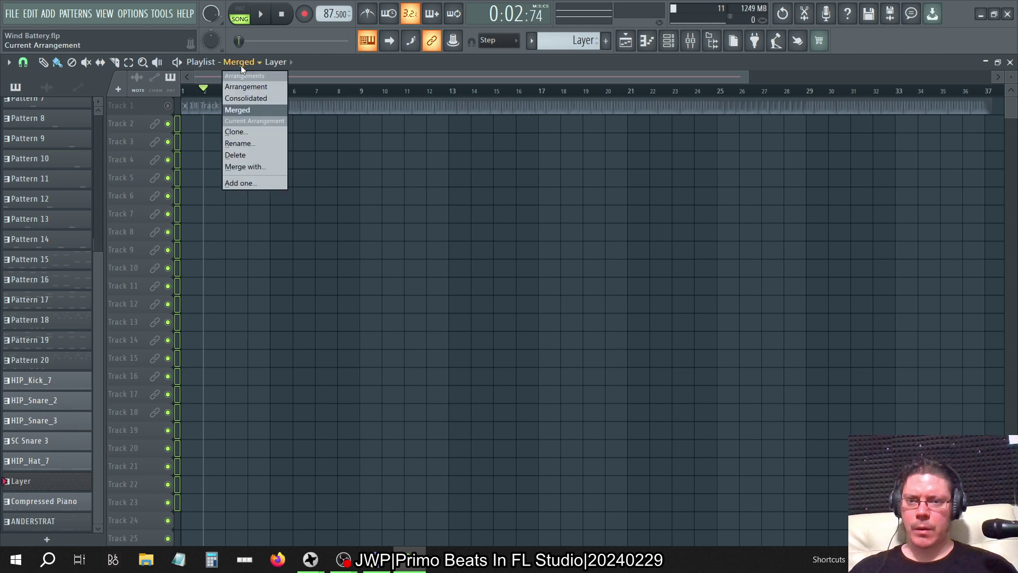
click(259, 98)
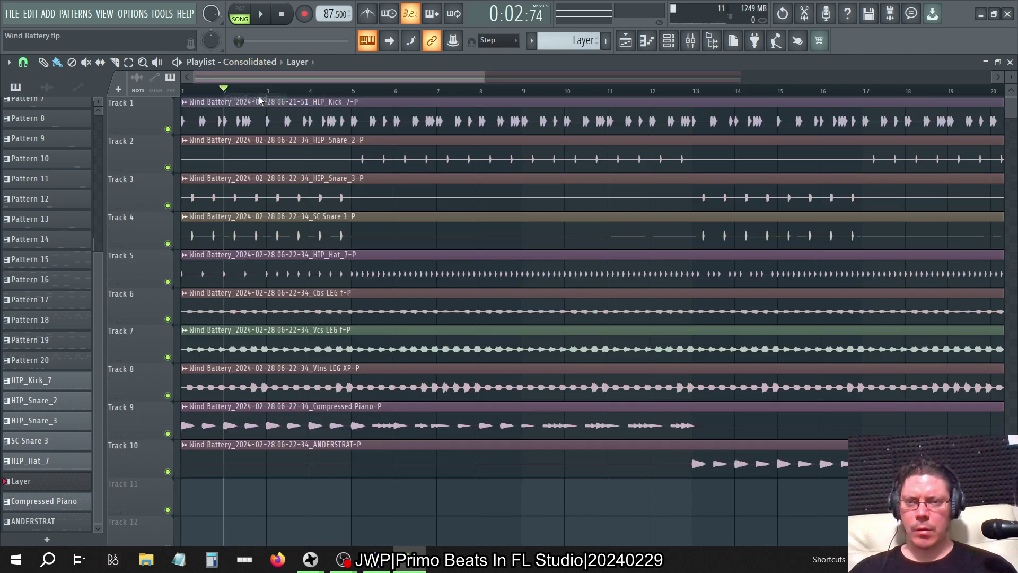
drag(66, 479, 229, 493)
- Clone the Layer pattern and rename the copy as Bass To MIDI
right_click(66, 484)
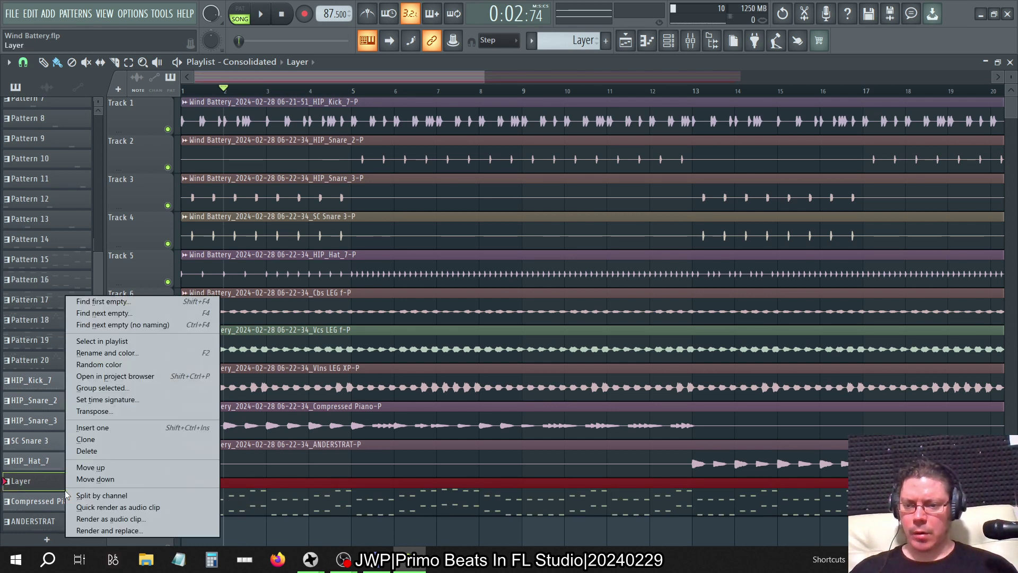
click(107, 430)
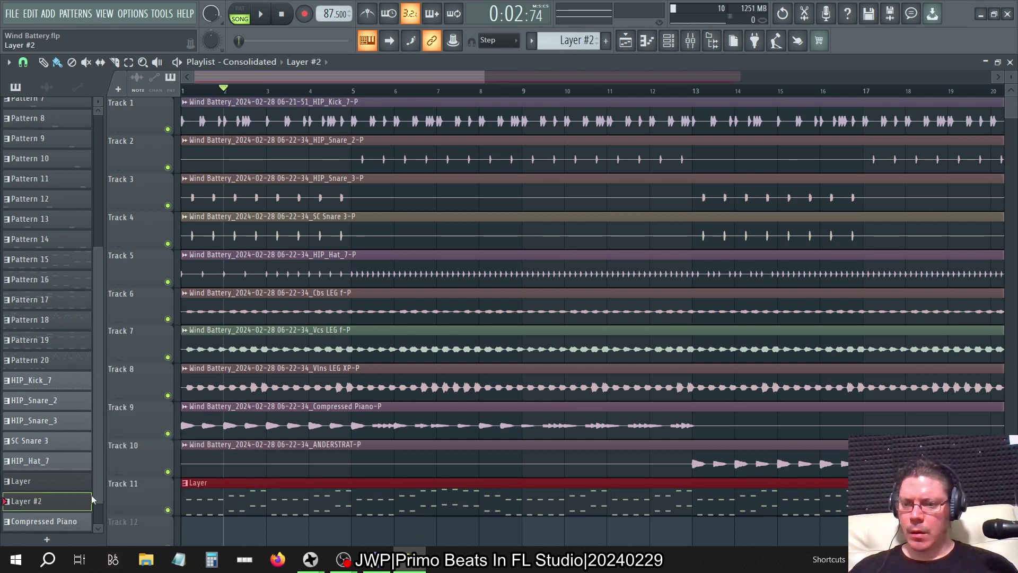
right_click(69, 502)
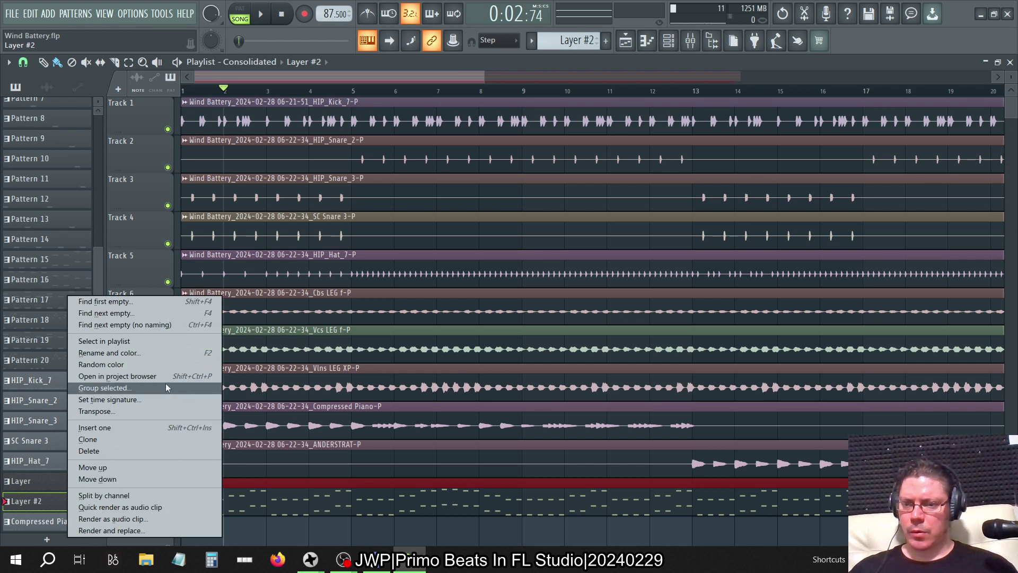
click(127, 353)
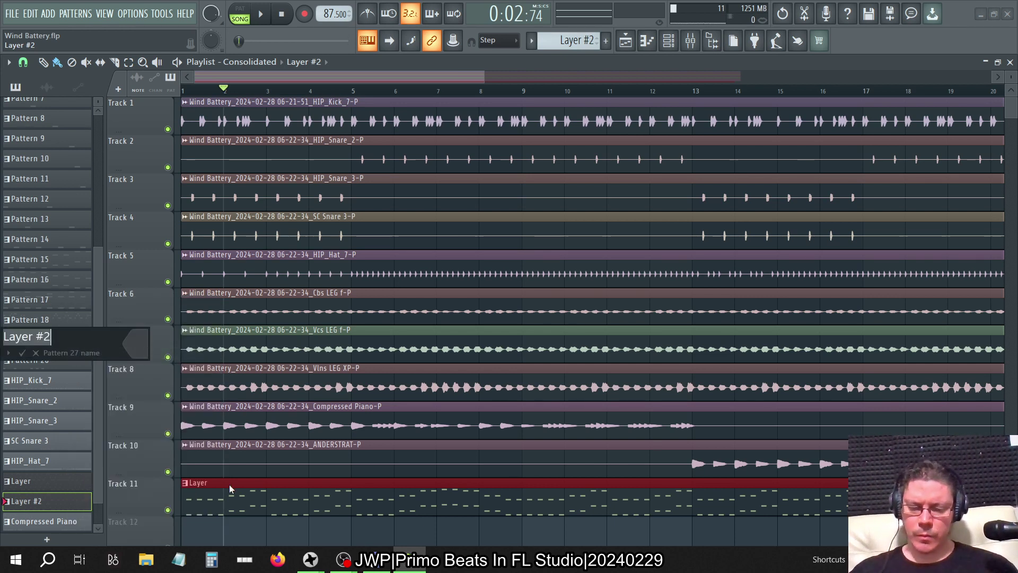
text(M)
text(Bass )
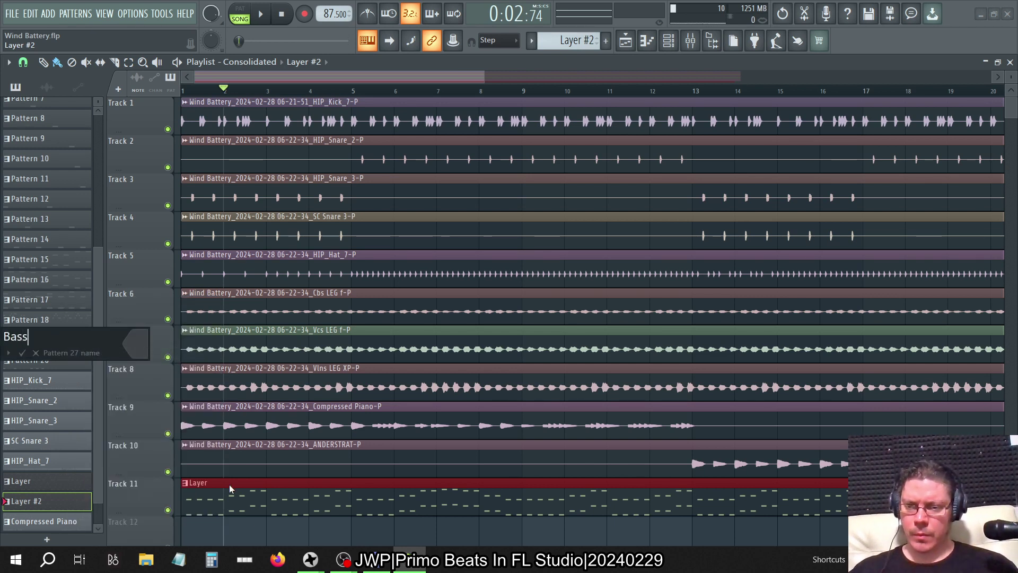
text(To MIDI)
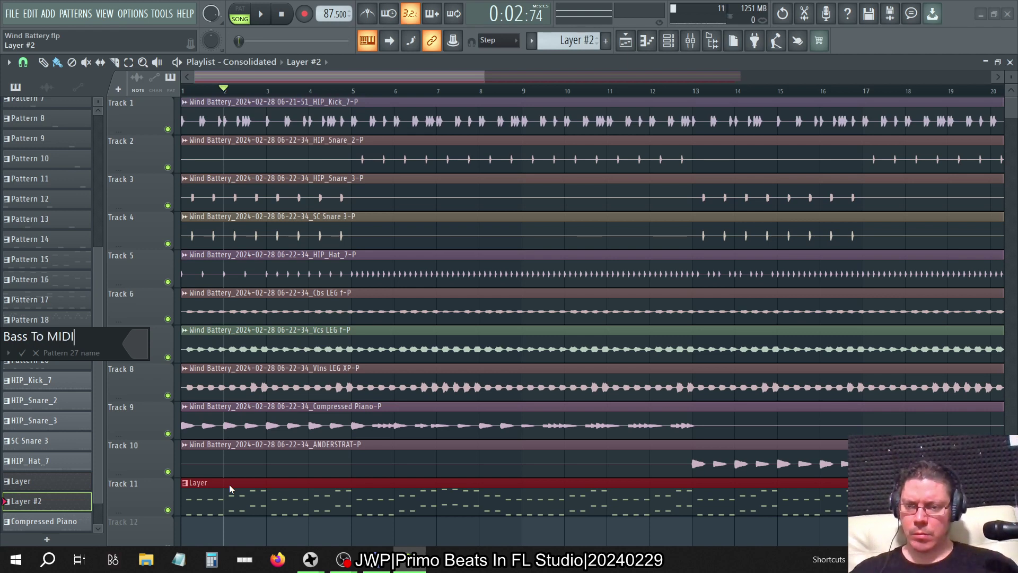
key(Return)
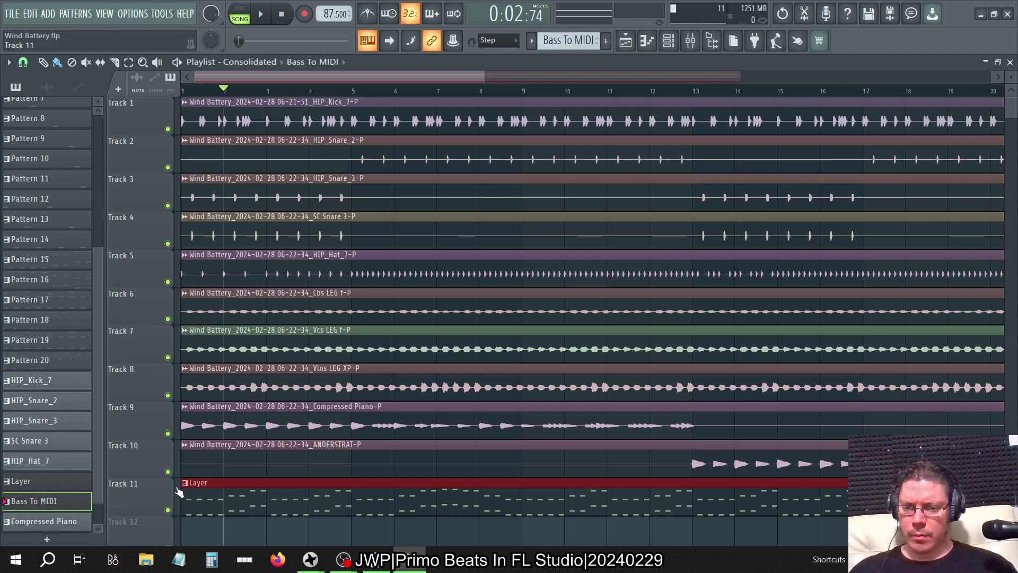
- Replace the Layer clip on Track 11 with Bass To MIDI at bar 1, and move that pattern below ANDERSTRAT in the pattern list
right_click(233, 497)
click(226, 506)
drag(225, 505, 183, 505)
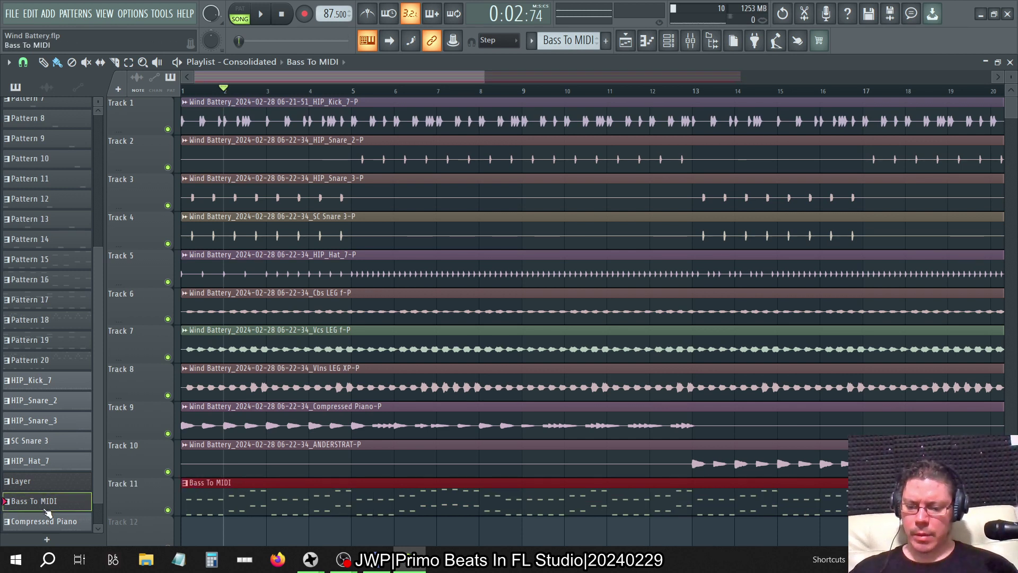
scroll(47, 511, down, 1)
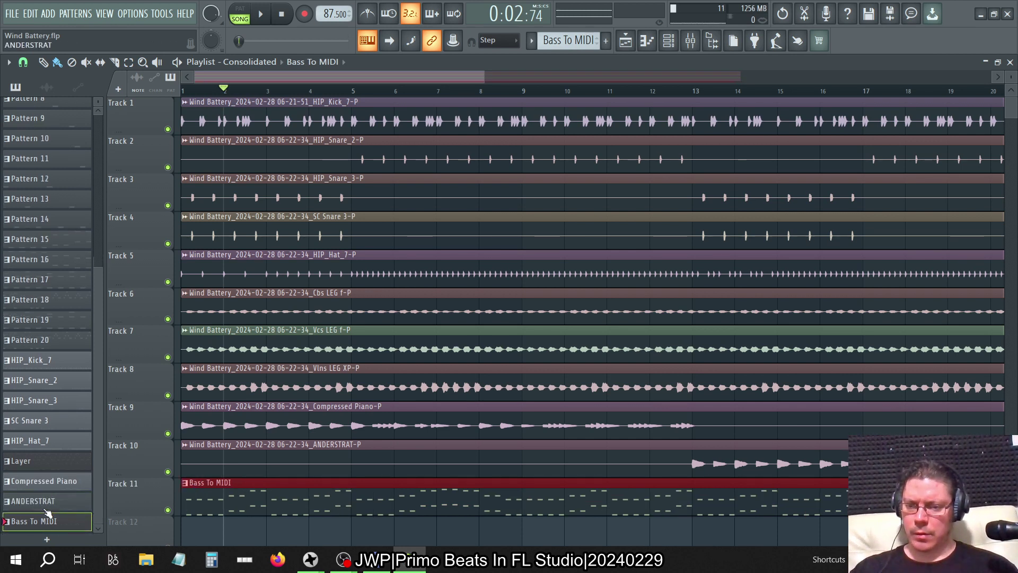
mouse_move(47, 511)
mouse_down()
mouse_move(47, 451)
mouse_move(47, 511)
mouse_up()
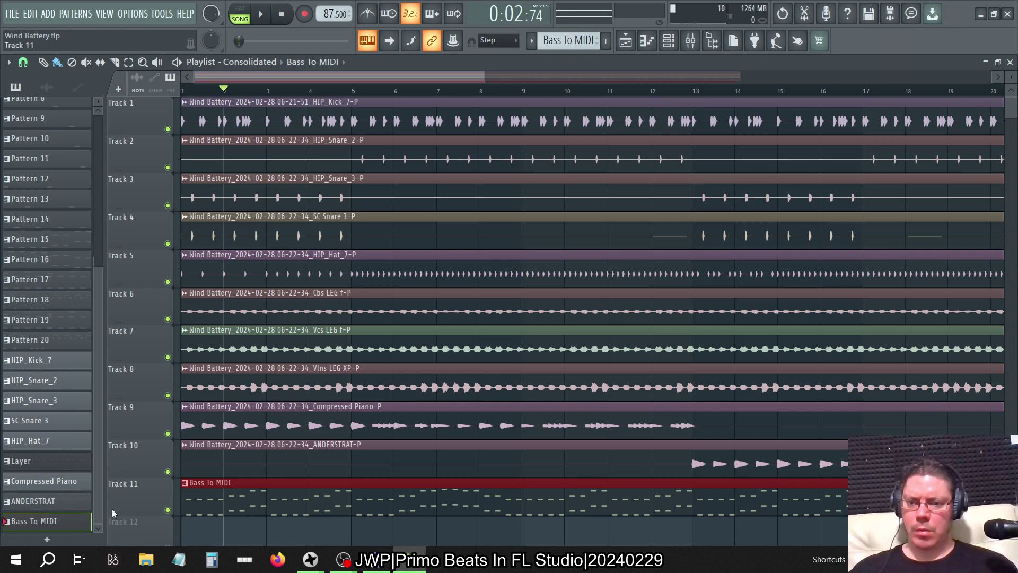
- Delete the upper-octave notes, E4 and above, from the Layer channel of the Bass To MIDI pattern
double_click(270, 501)
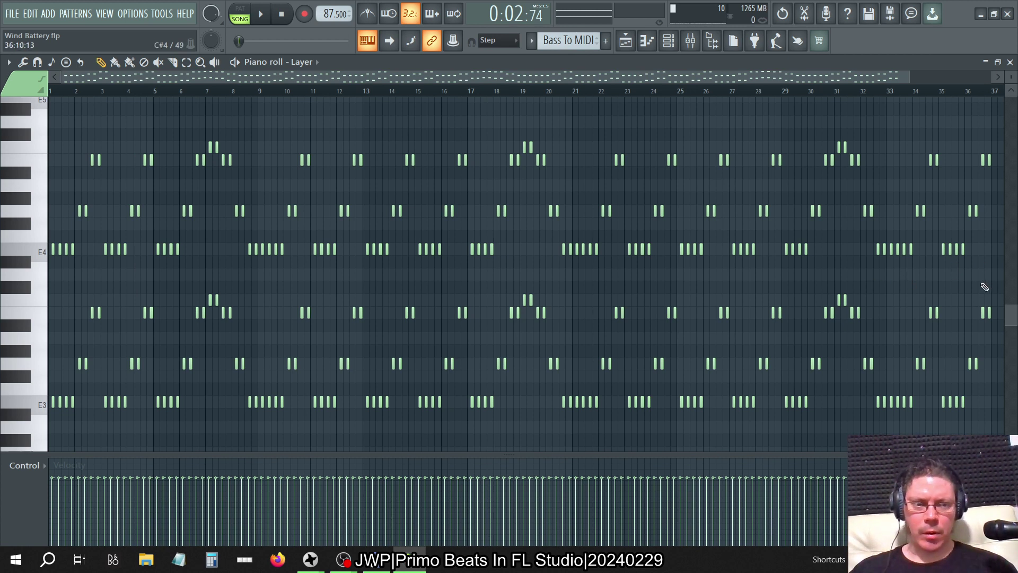
drag(999, 270, 1, 104)
key(Delete)
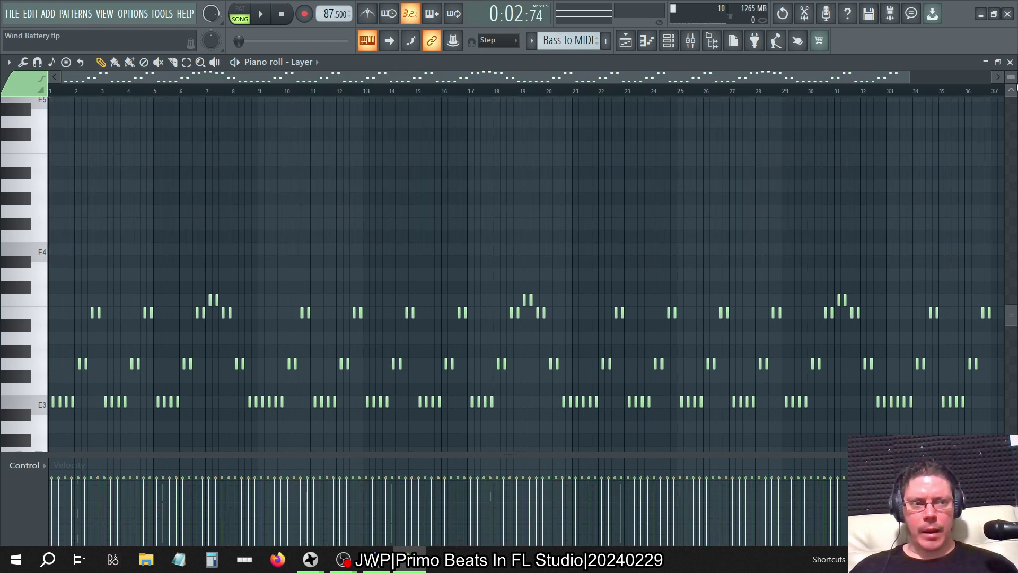
click(1010, 62)
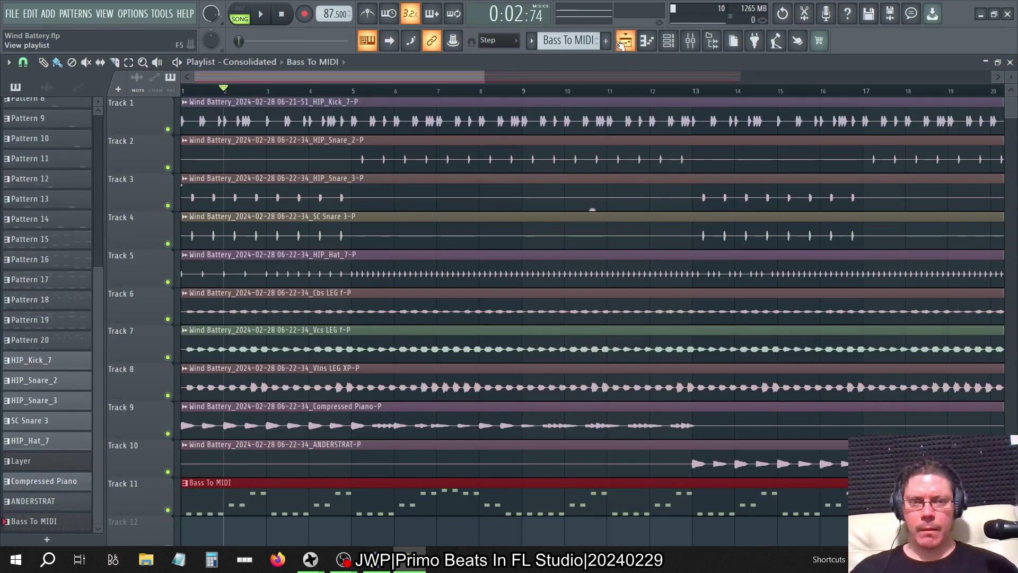
- Play the Consolidated arrangement while checking the Bass To MIDI pattern in the channel rack and the Bass track in the mixer
click(669, 40)
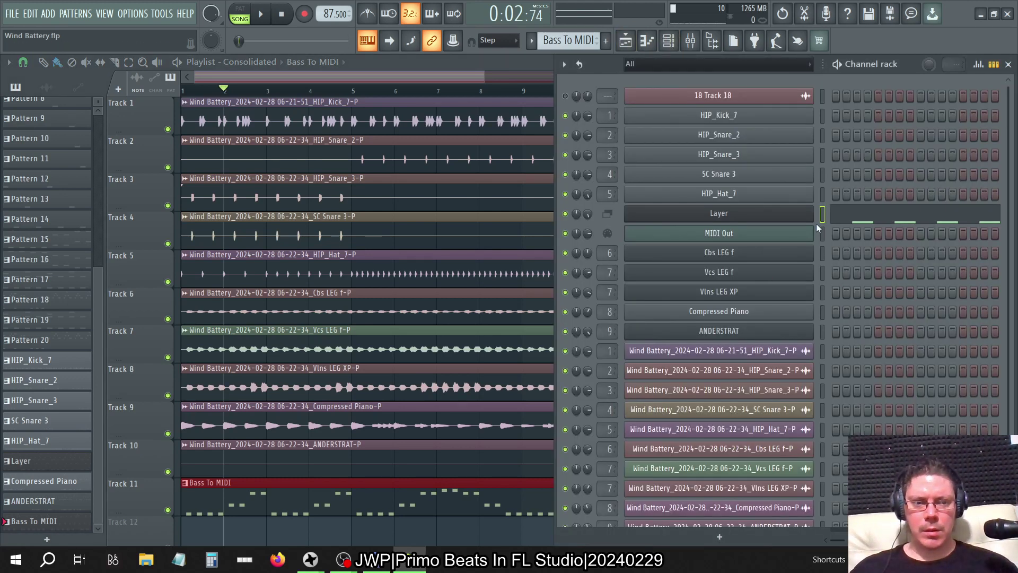
key(space)
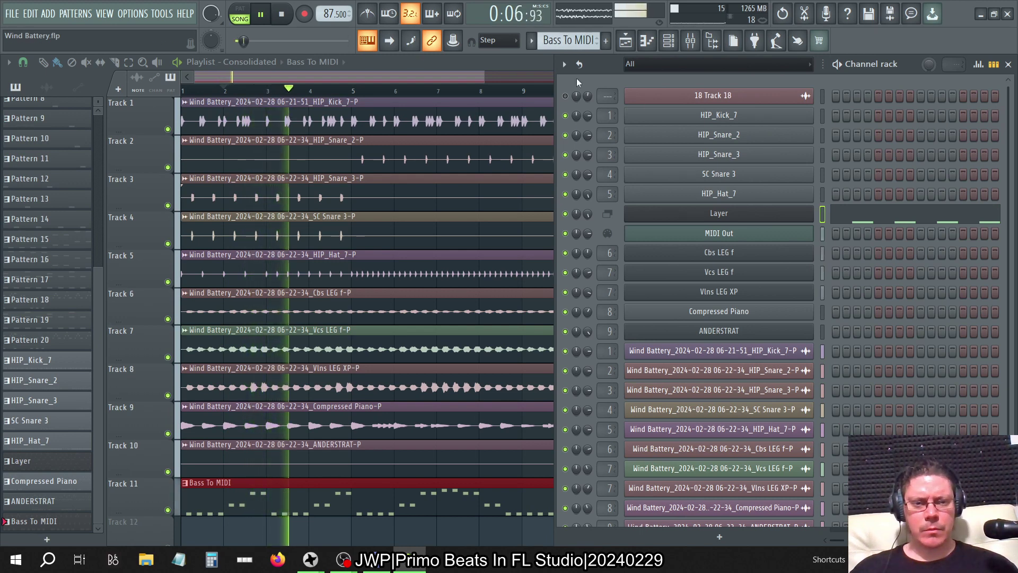
key(F9)
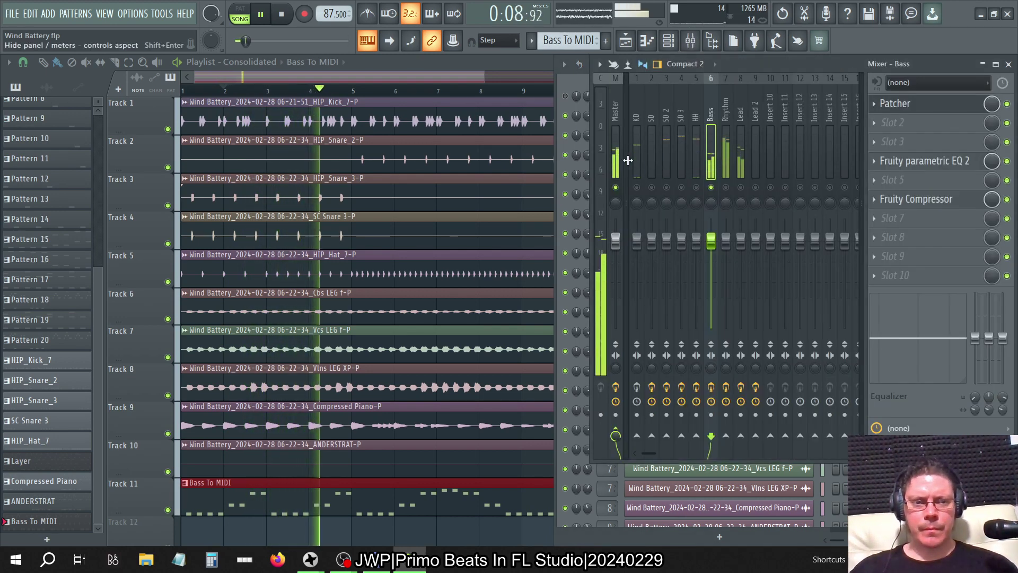
key(F9)
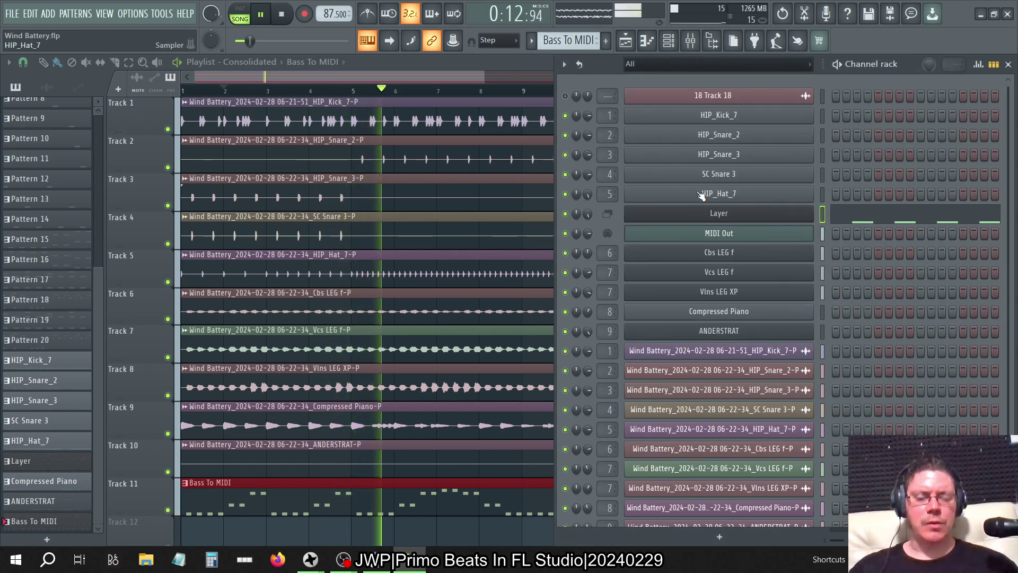
key(space)
key(space)
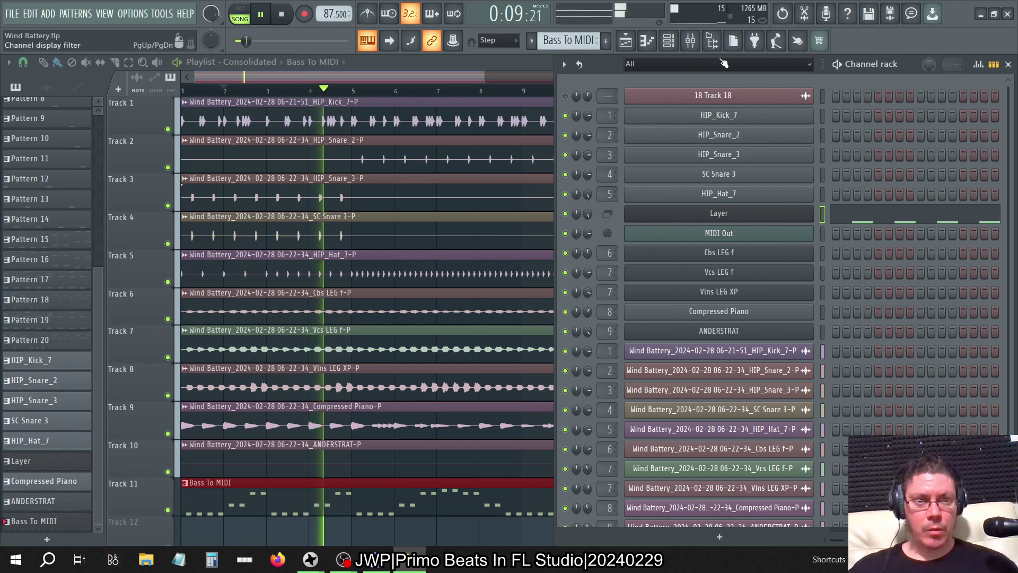
- Solo the Bass track in the mixer during playback
key(F9)
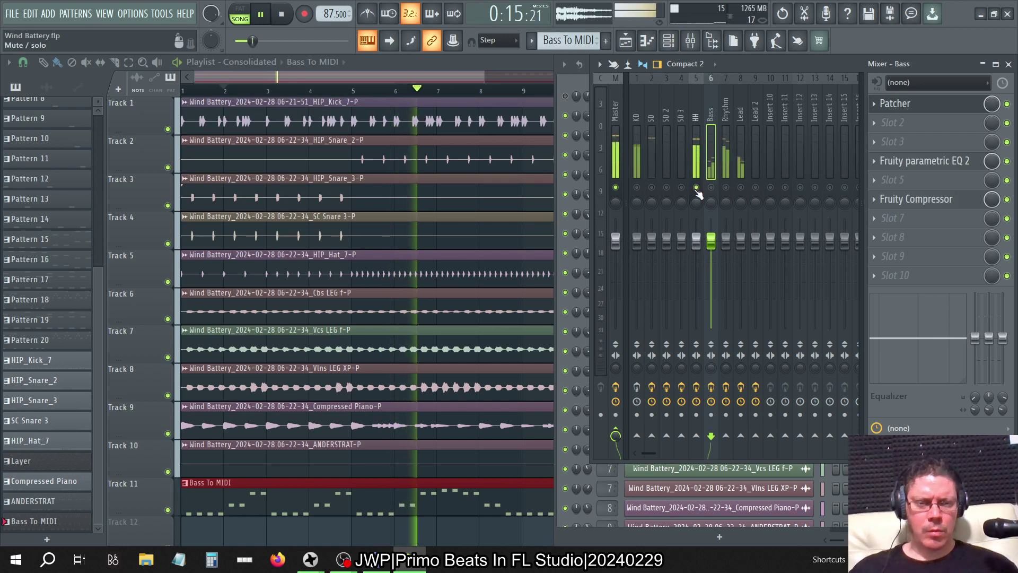
right_click(711, 199)
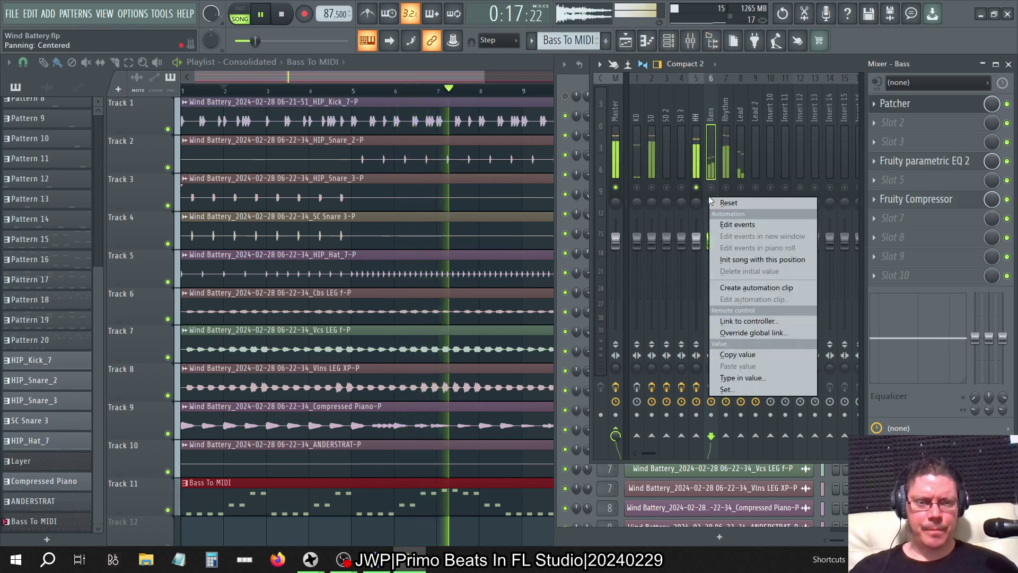
right_click(711, 193)
key(Escape)
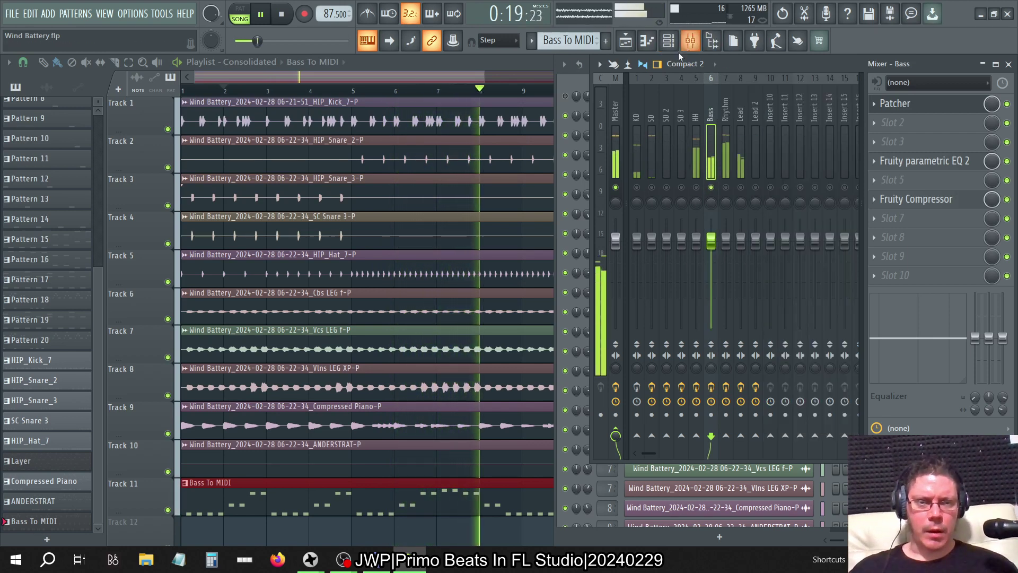
- Mute the Vcs LEG f and Vlns LEG XP channels, select Cbs LEG f, and replay the Consolidated arrangement to compare
click(668, 42)
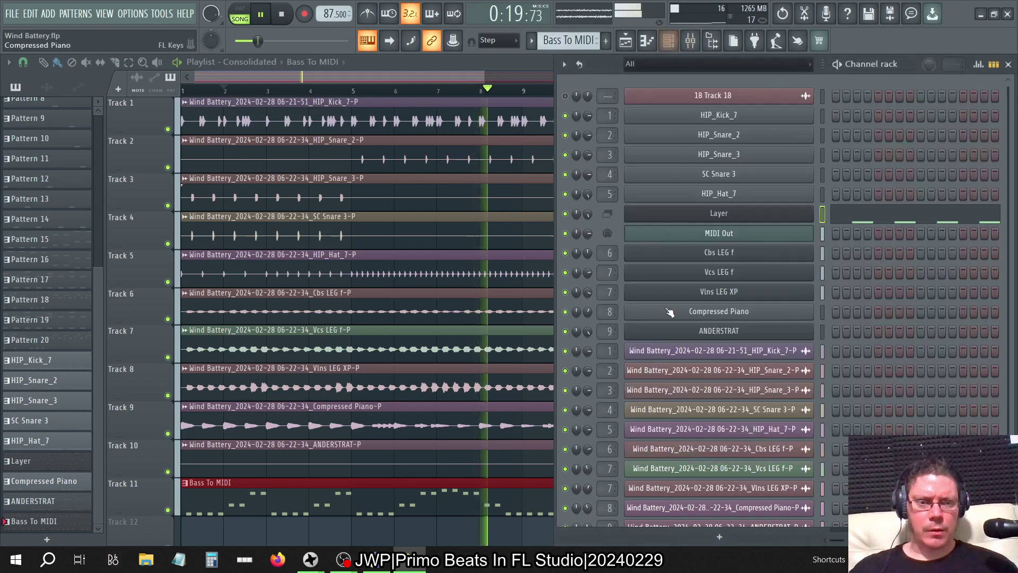
click(565, 271)
click(565, 292)
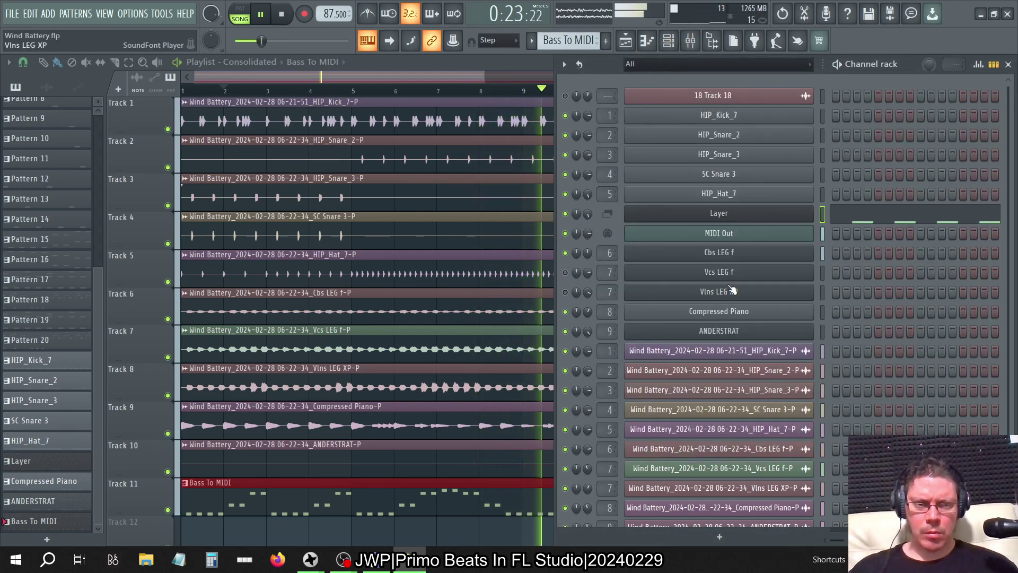
key(space)
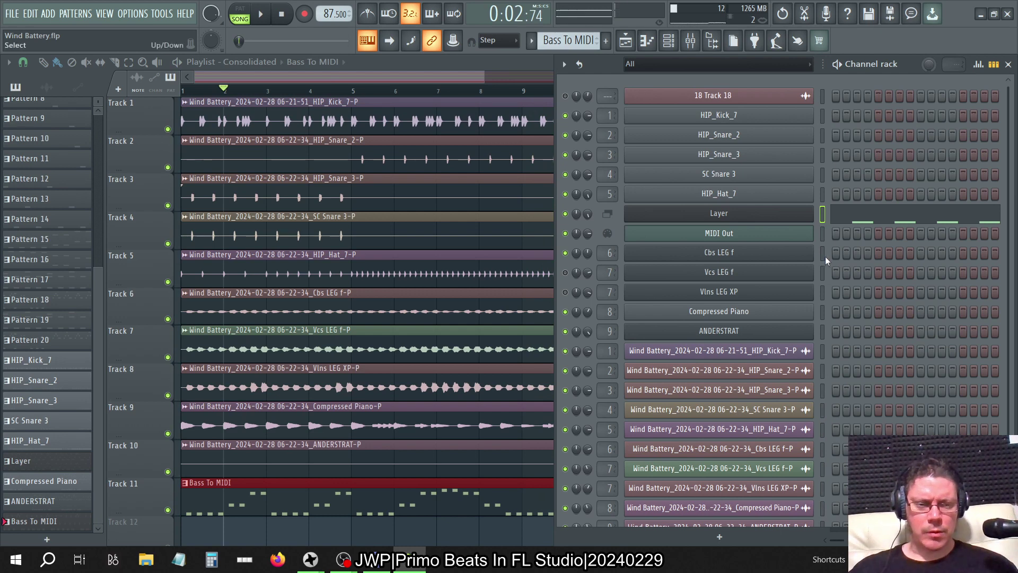
click(823, 253)
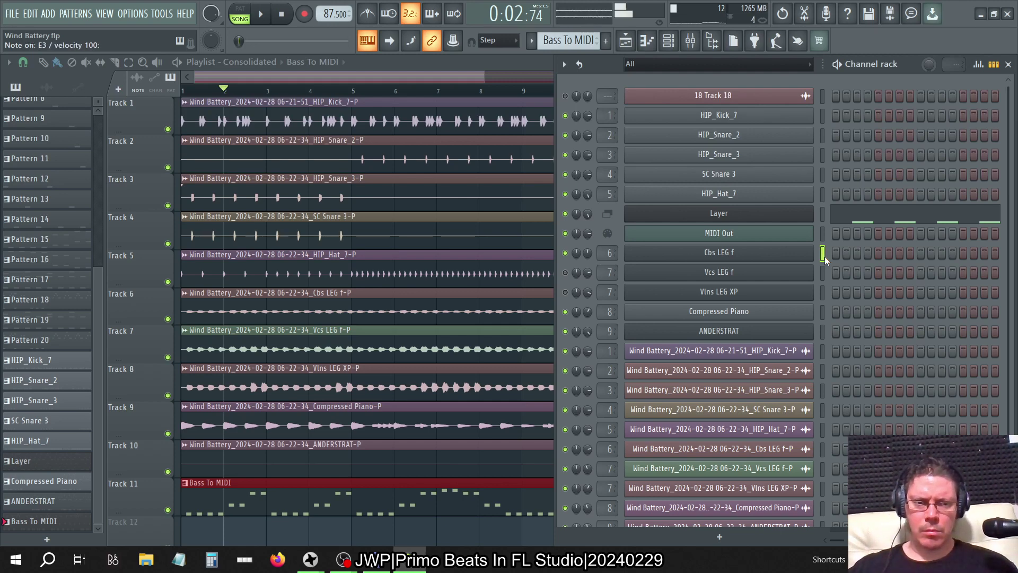
key(space)
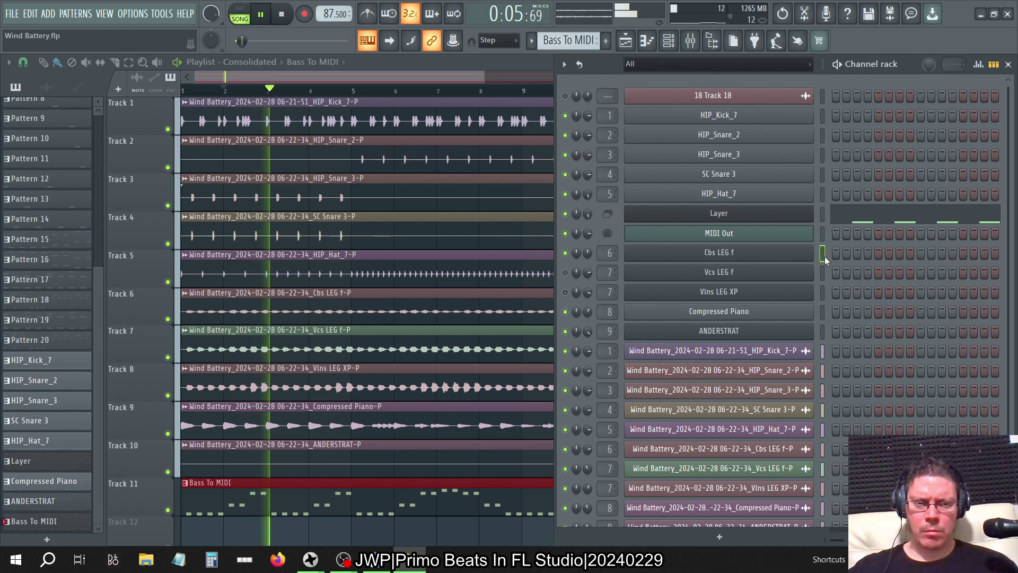
key(space)
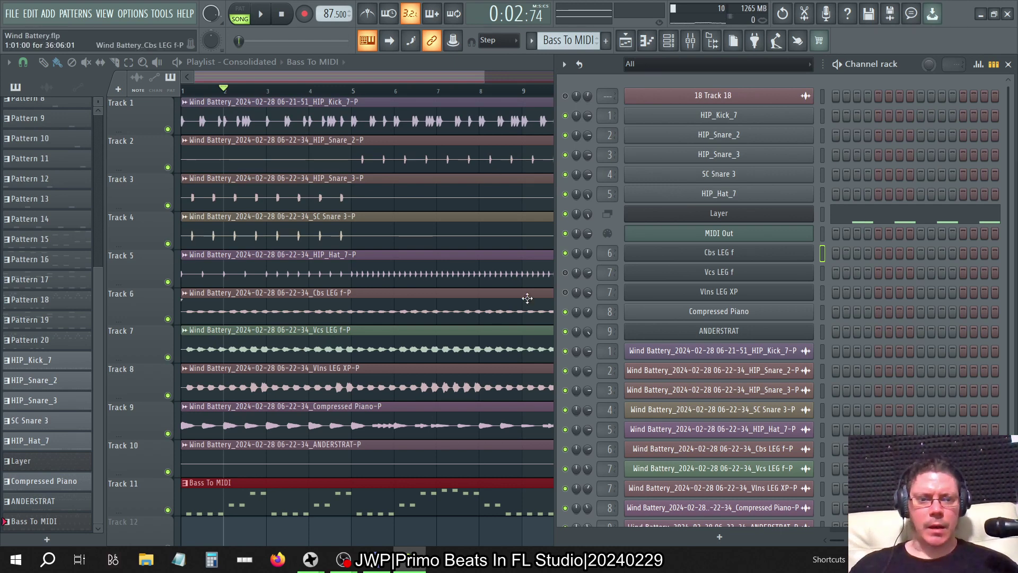
scroll(678, 321, down, 1)
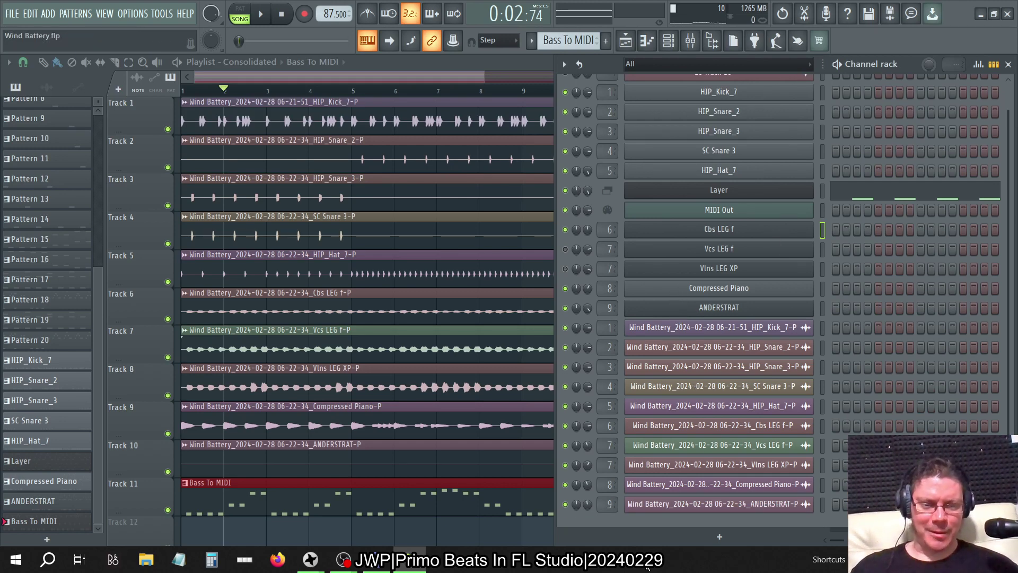
- Mute the Cbs LEG f channel and the Vcs LEG f and Vlns LEG XP audio clip channels while replaying the arrangement
key(space)
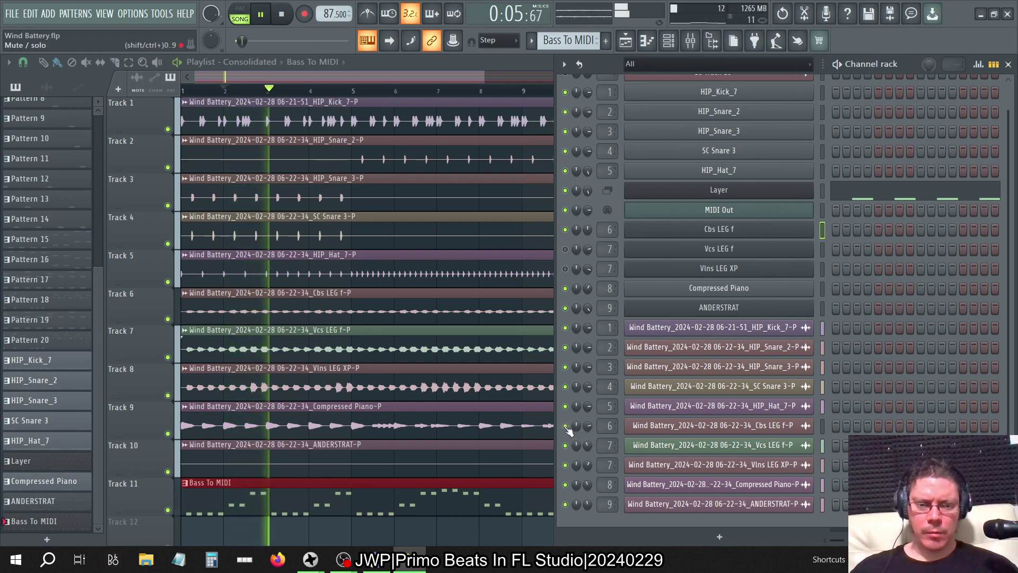
click(565, 229)
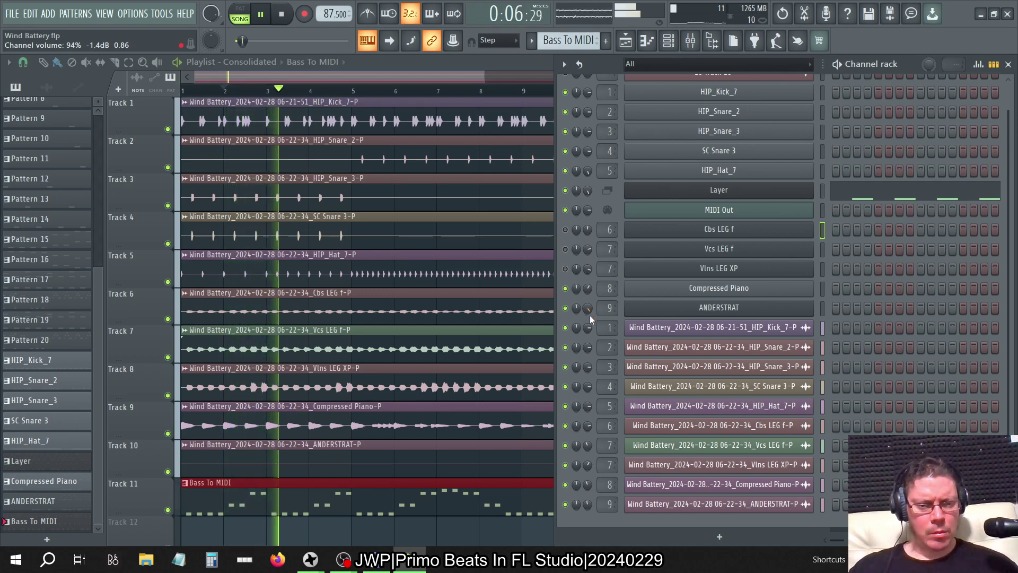
key(space)
key(space)
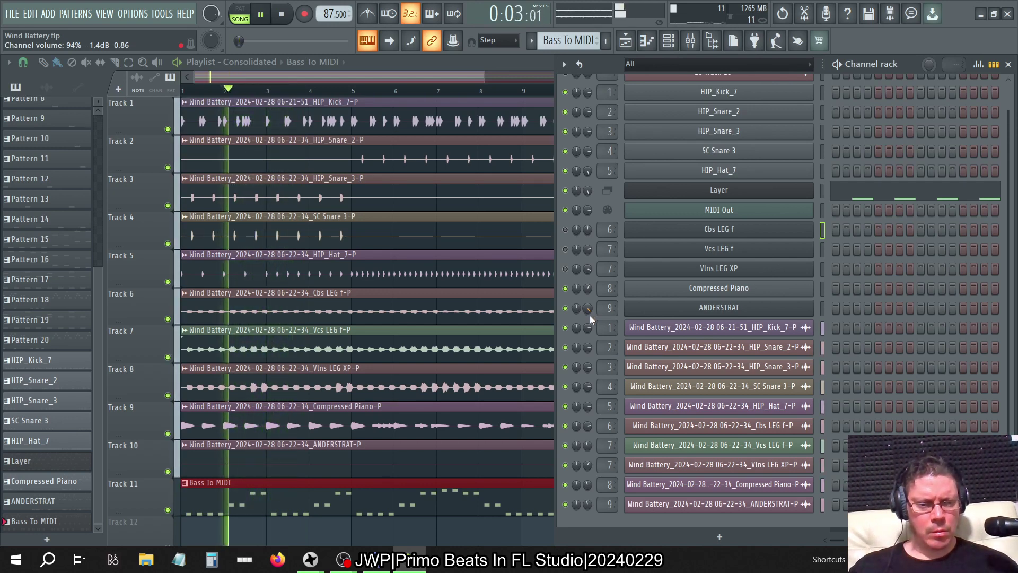
click(565, 445)
key(space)
key(space)
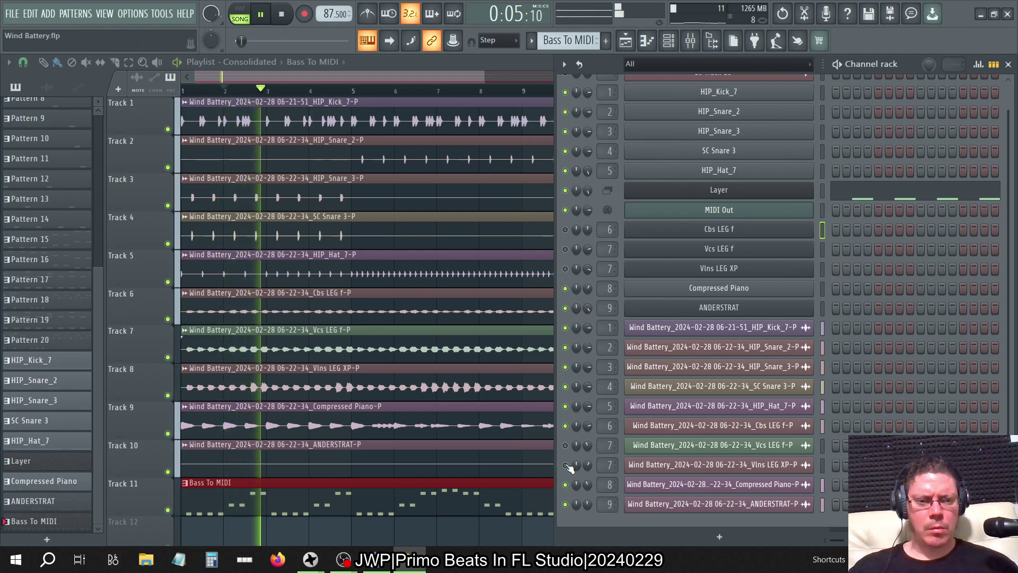
key(space)
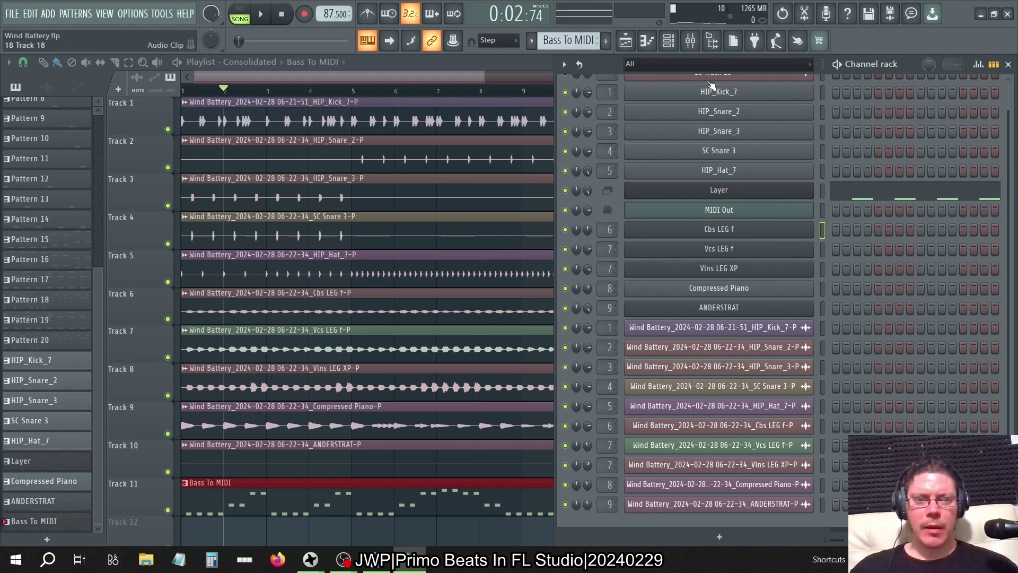
- Check the Bass track's Patcher and move the Bass To MIDI pattern's notes from the Layer channel to MIDI Out
click(690, 42)
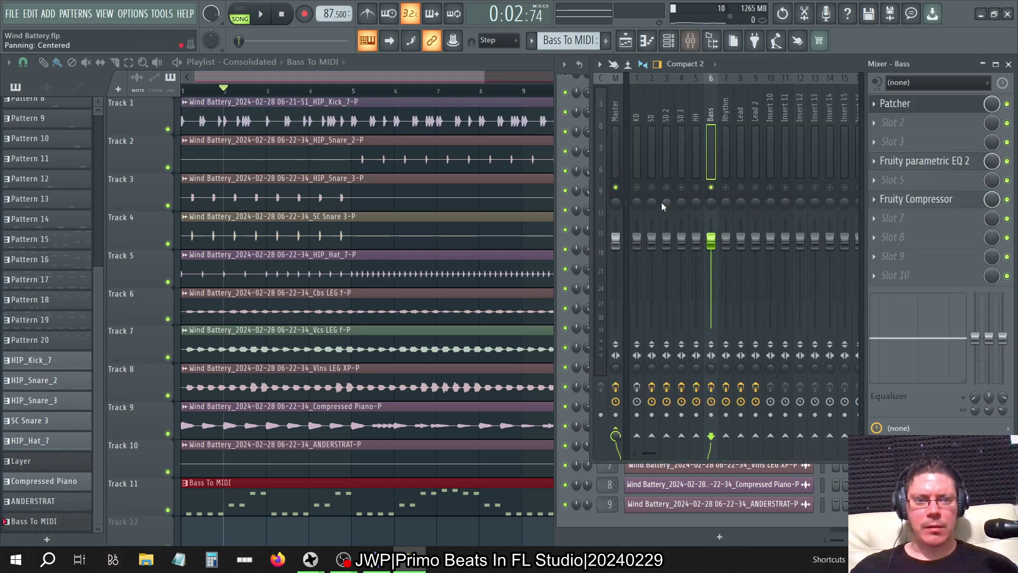
click(906, 107)
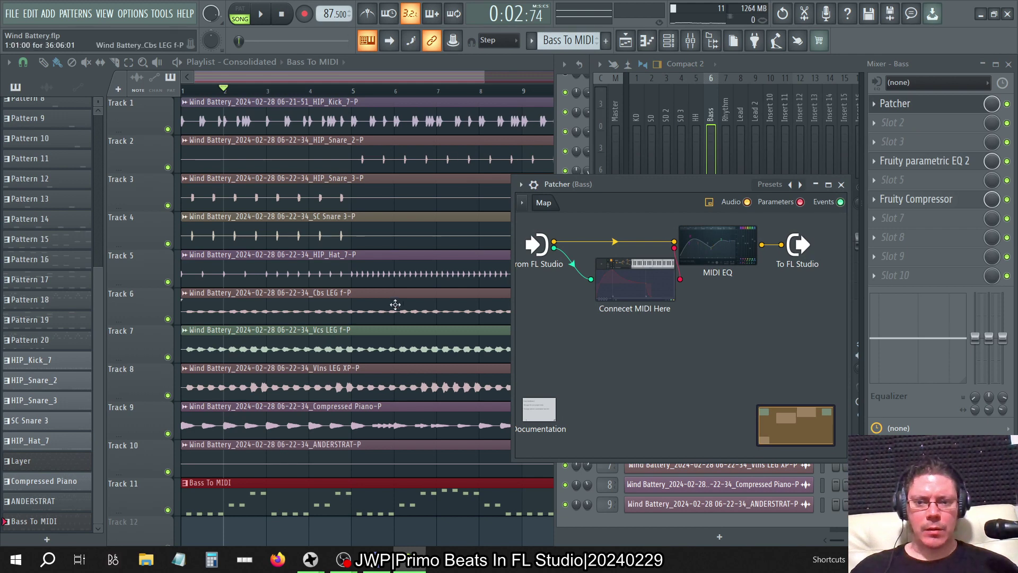
click(670, 43)
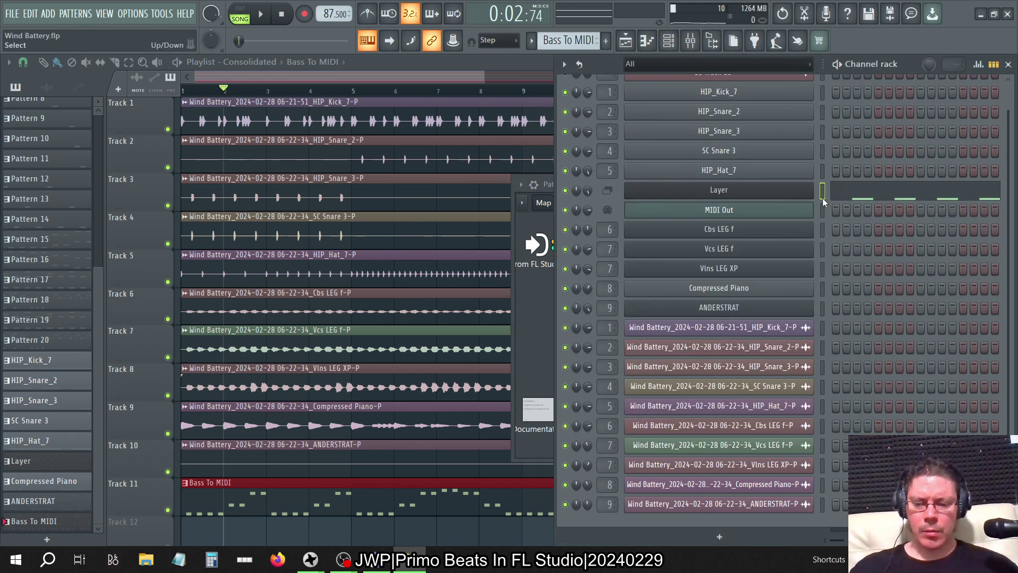
drag(822, 198, 821, 216)
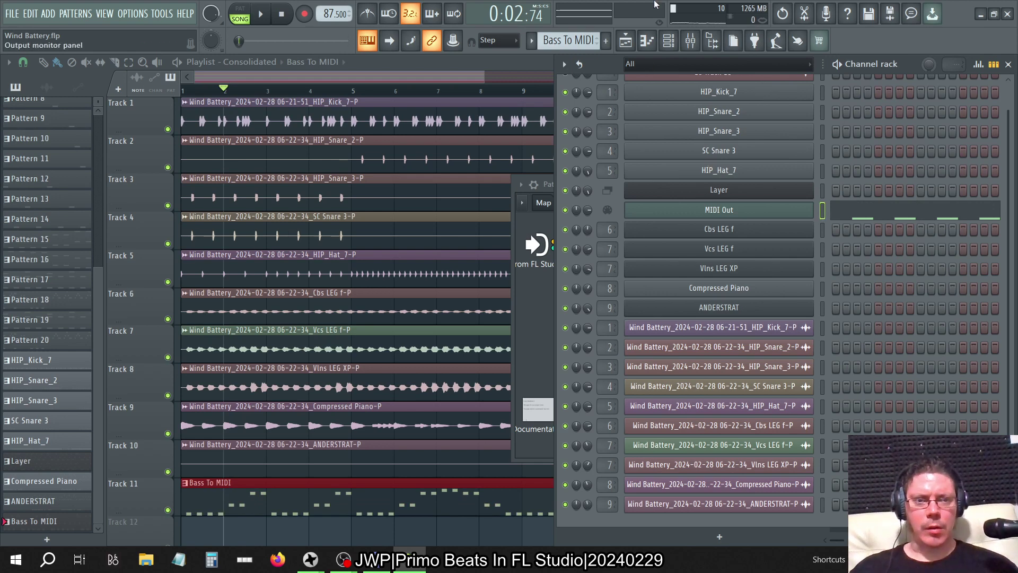
- Open the MIDI EQ inside the Bass track's Patcher and play the arrangement from the start
click(696, 41)
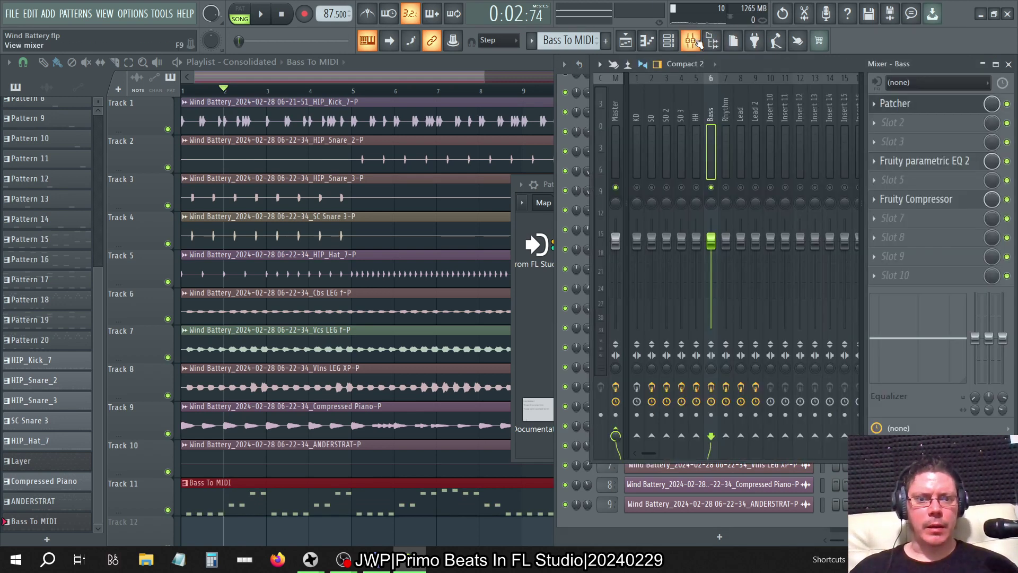
click(930, 104)
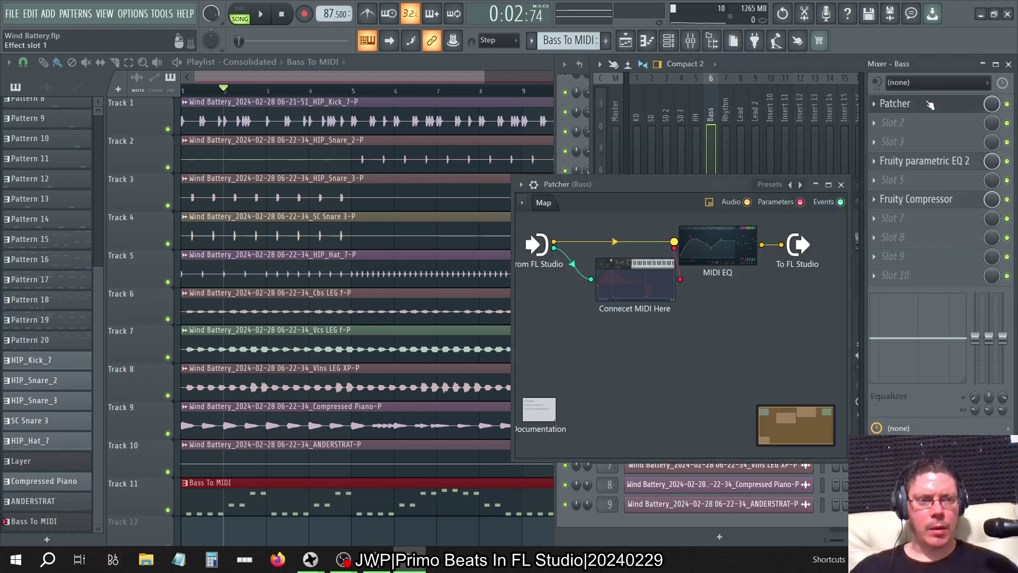
click(718, 260)
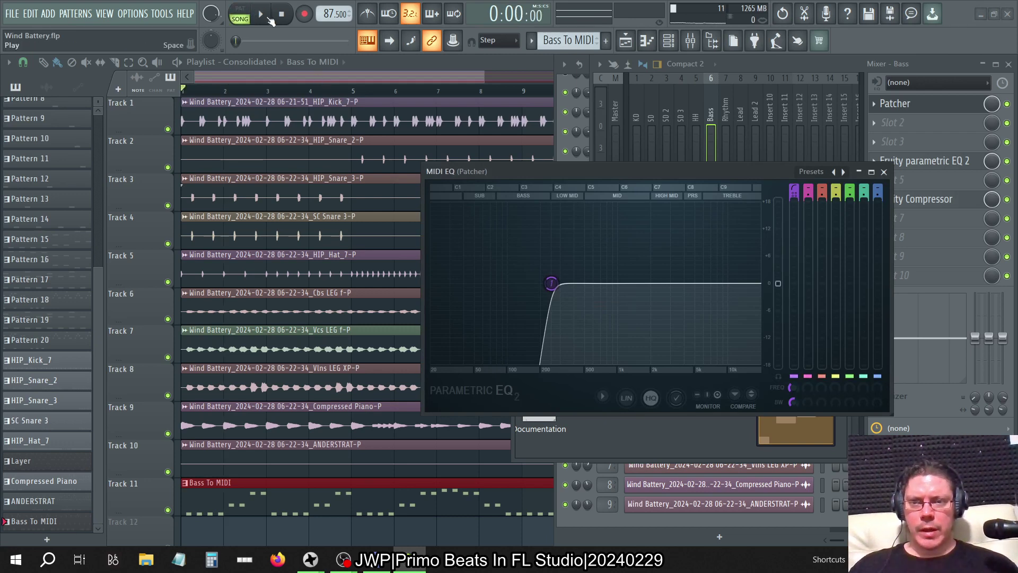
click(269, 17)
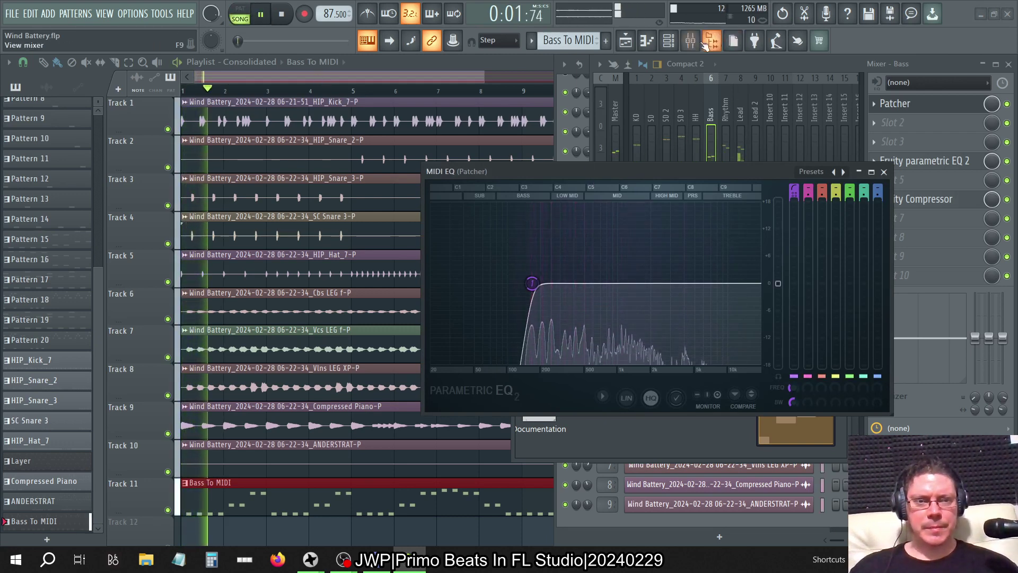
- Show the channel rack with the MIDI EQ moved clear of it to watch MIDI Out and the filter during playback
click(669, 42)
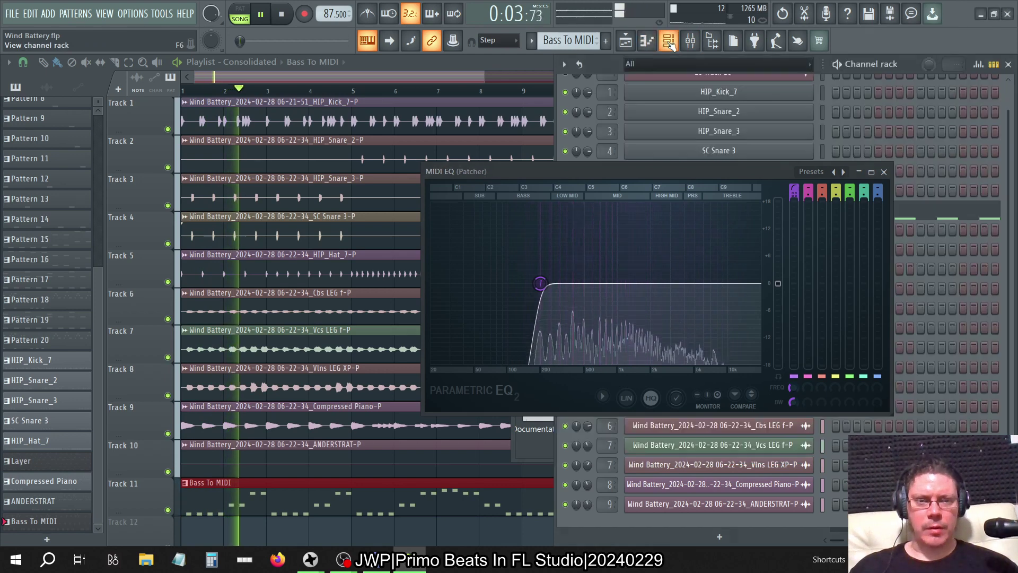
drag(727, 171, 584, 168)
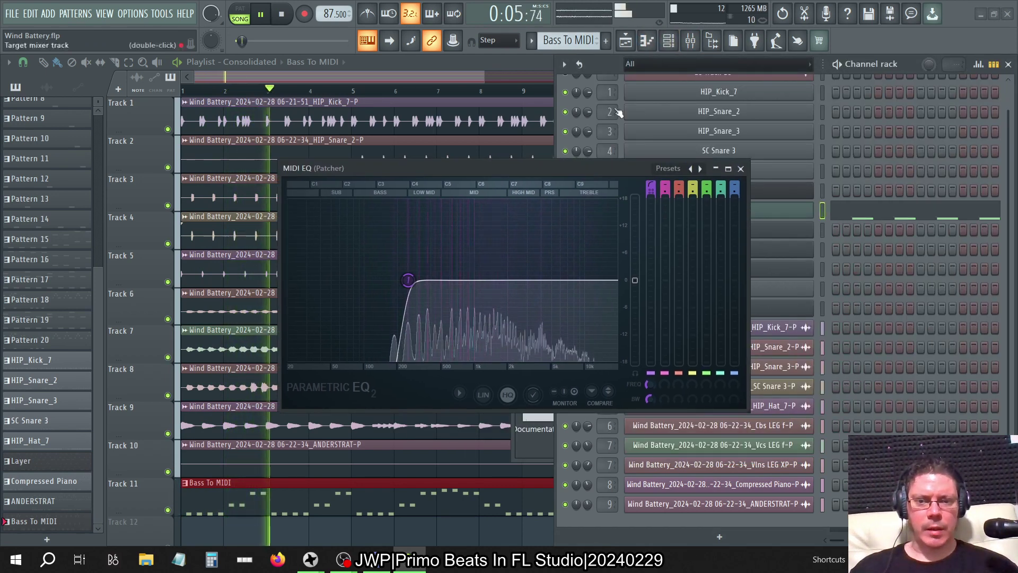
click(671, 44)
click(672, 45)
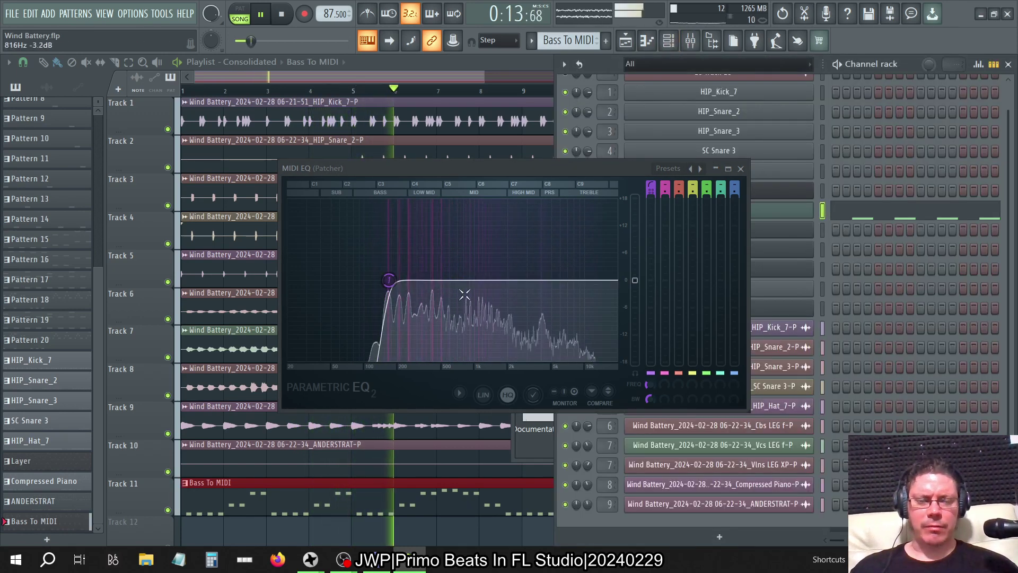
click(683, 45)
click(680, 47)
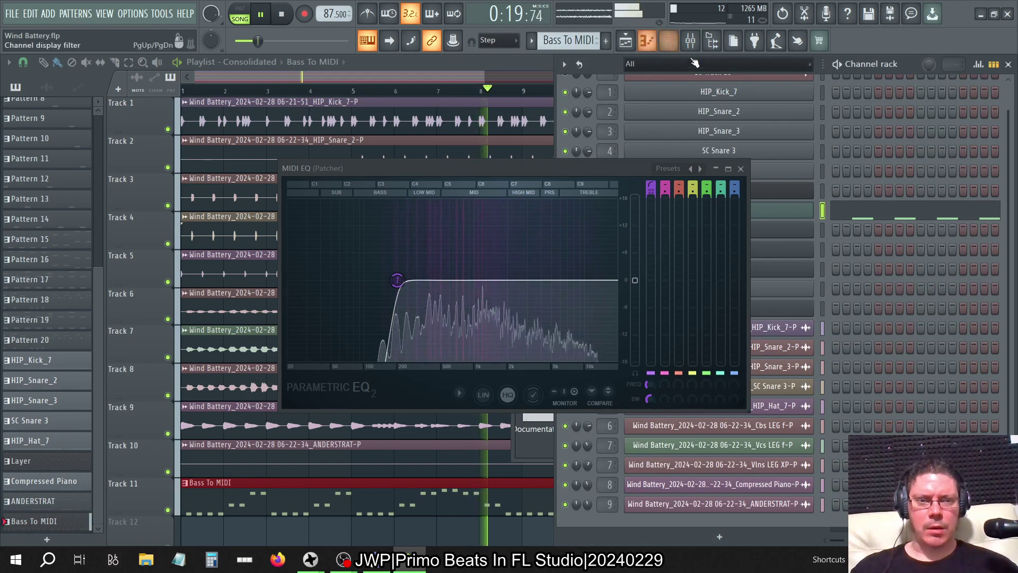
drag(618, 170, 353, 98)
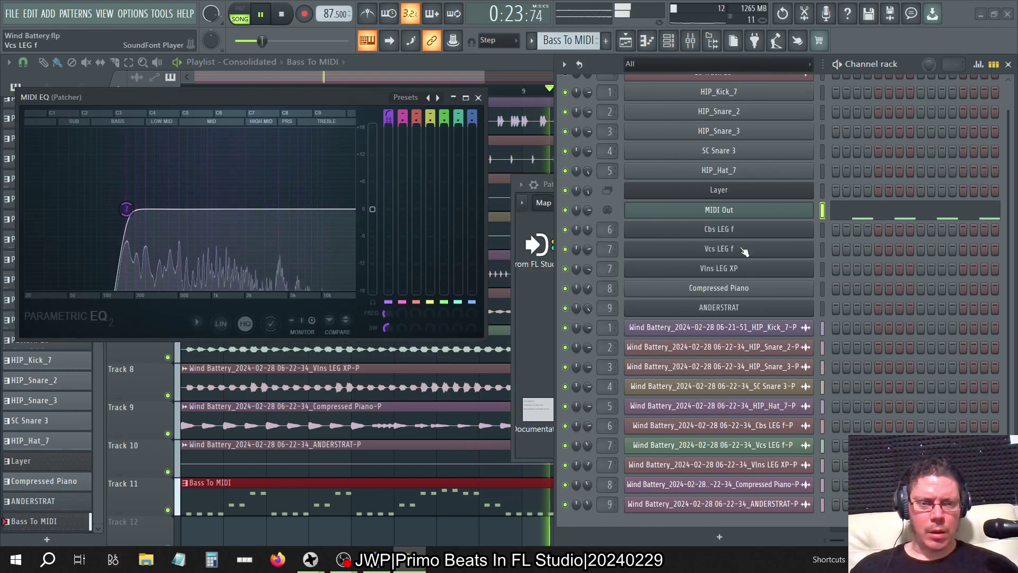
- Display the MIDI Out channel's miscellaneous settings beside the MIDI EQ and try a gentler slope on EQ band 1
click(719, 209)
drag(143, 98, 480, 93)
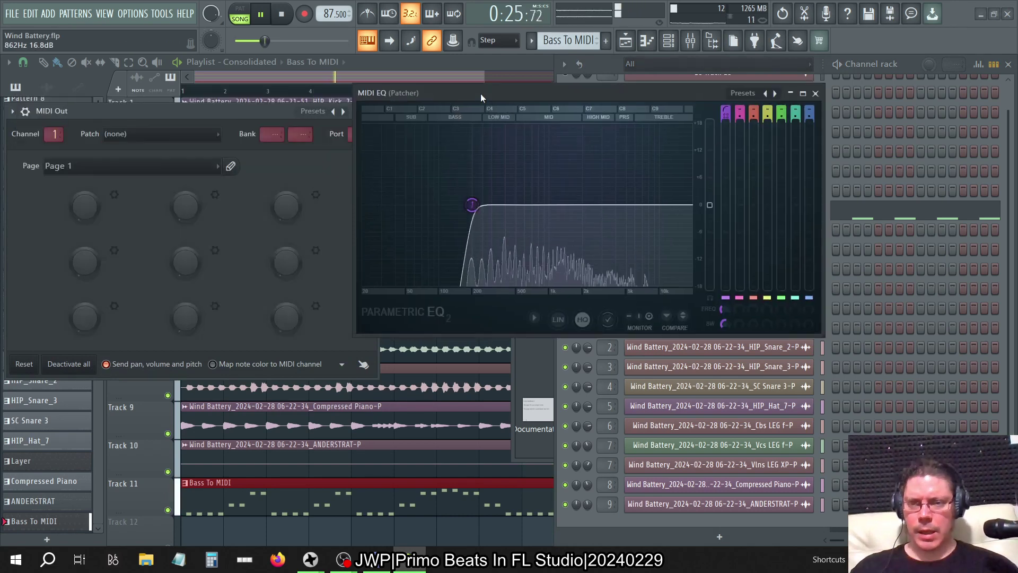
drag(151, 110, 222, 204)
click(121, 228)
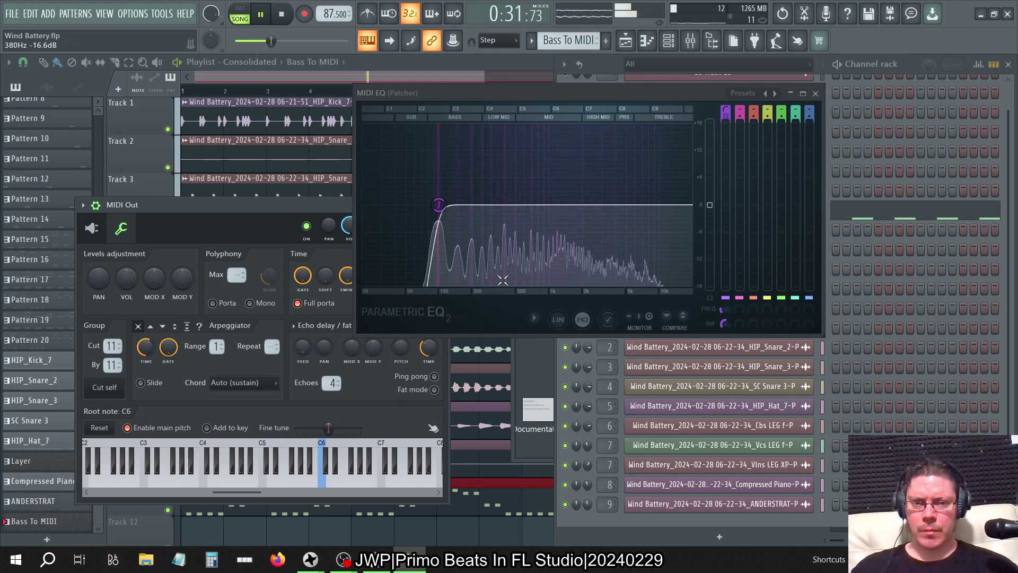
drag(437, 207, 447, 221)
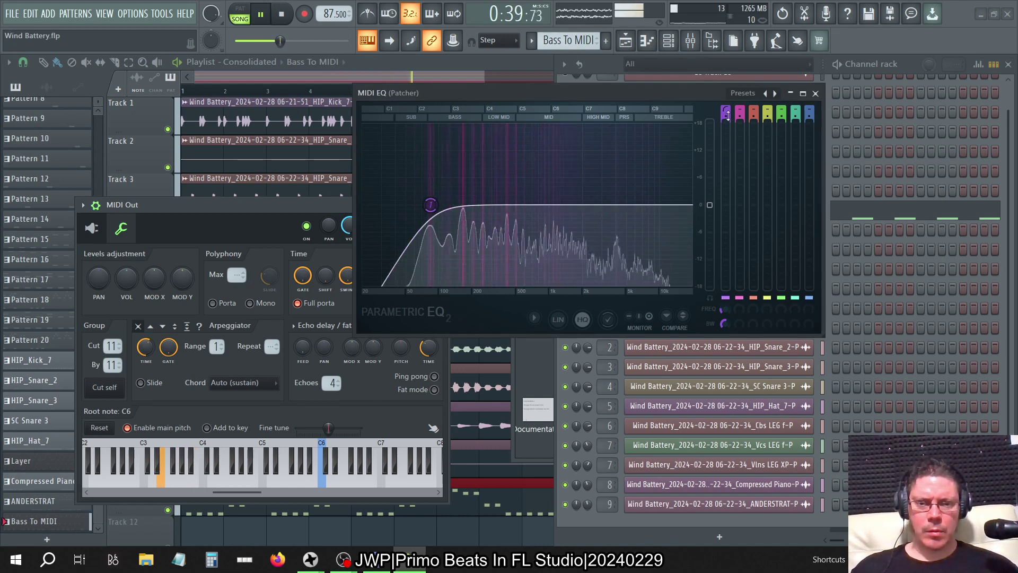
- Close all open windows and open SPAN Plus on the Master track to examine the bass spectrum
key(F12)
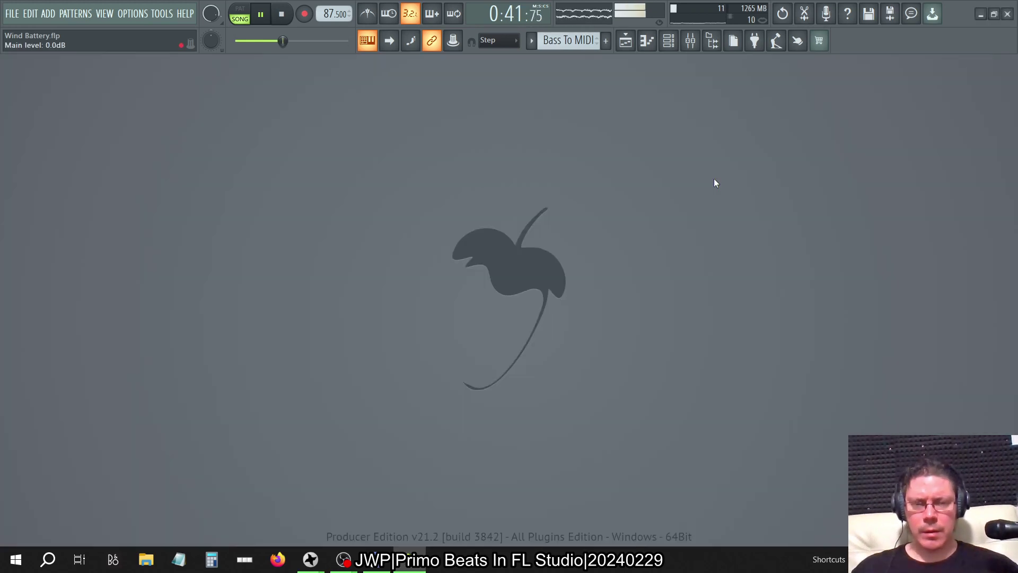
click(691, 40)
click(618, 95)
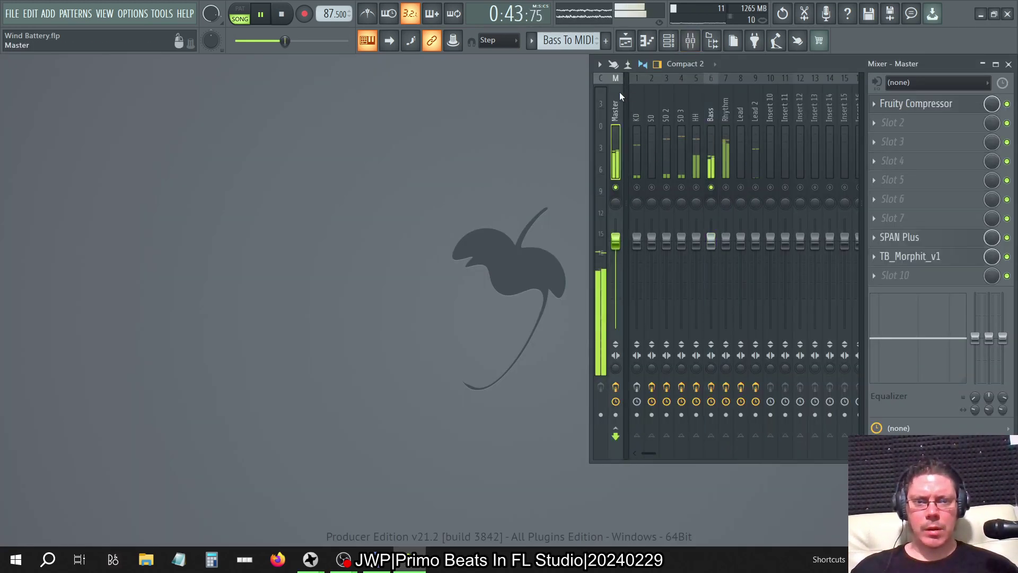
click(923, 235)
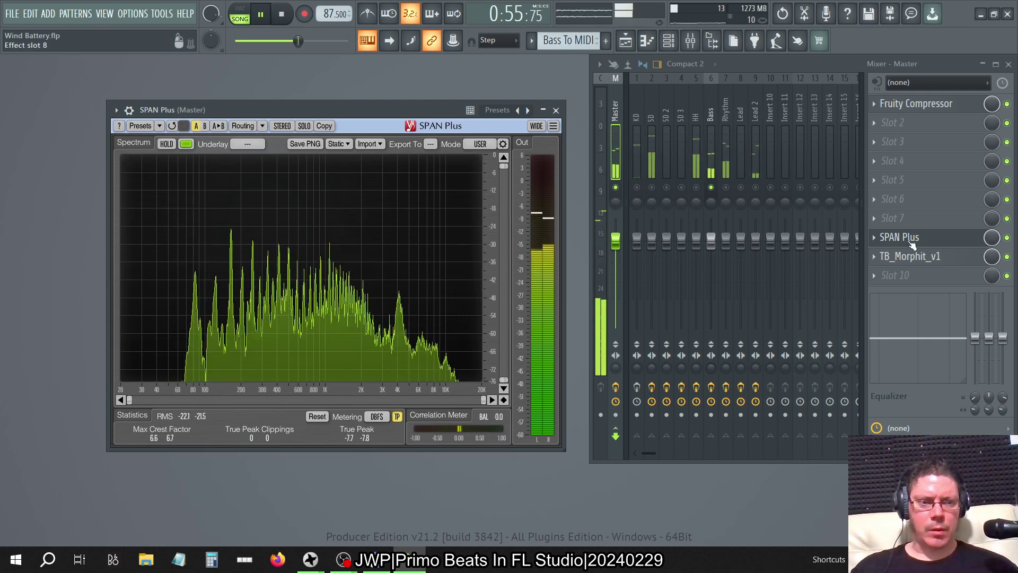
- Set band 1 of the Bass track's MIDI EQ to the Steep 8 order and examine the spectrum in SPAN Plus
click(783, 79)
click(709, 109)
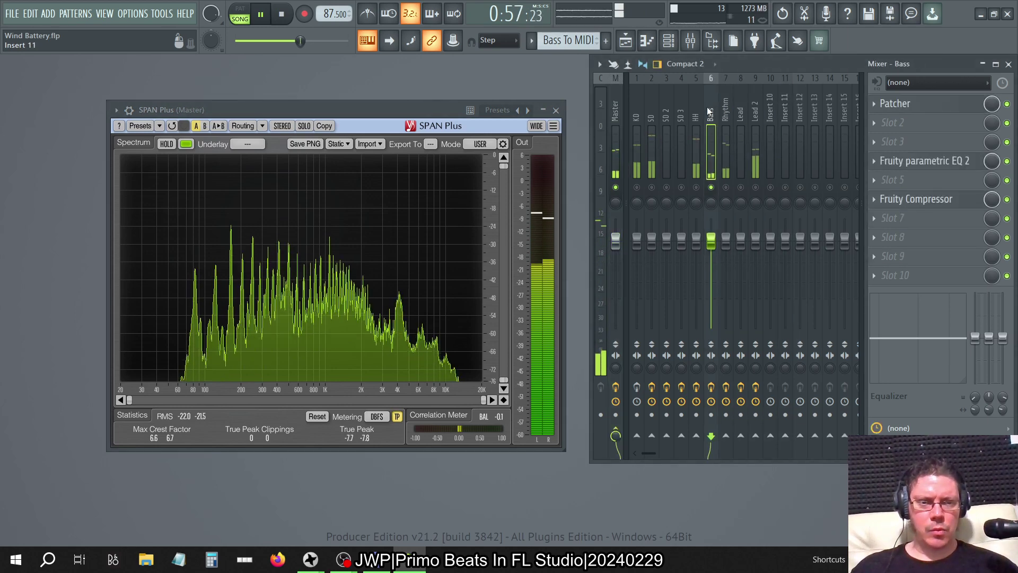
click(893, 103)
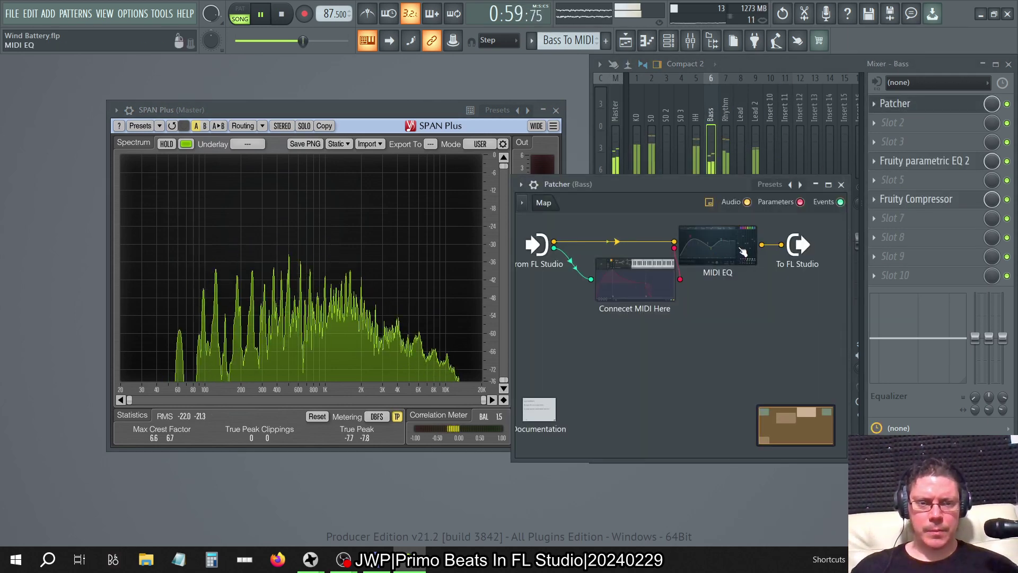
double_click(717, 249)
scroll(726, 117, up, 5)
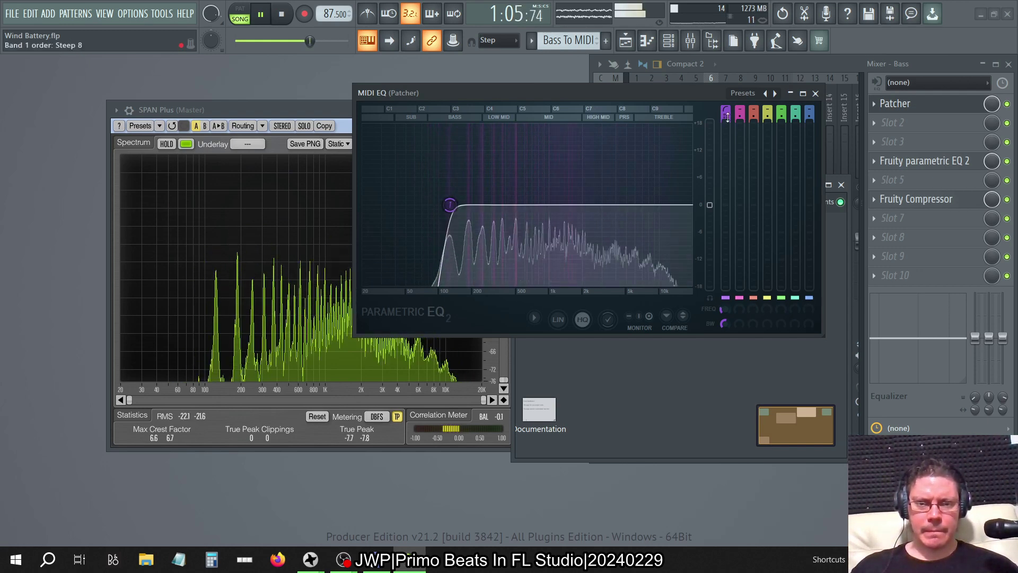
click(259, 113)
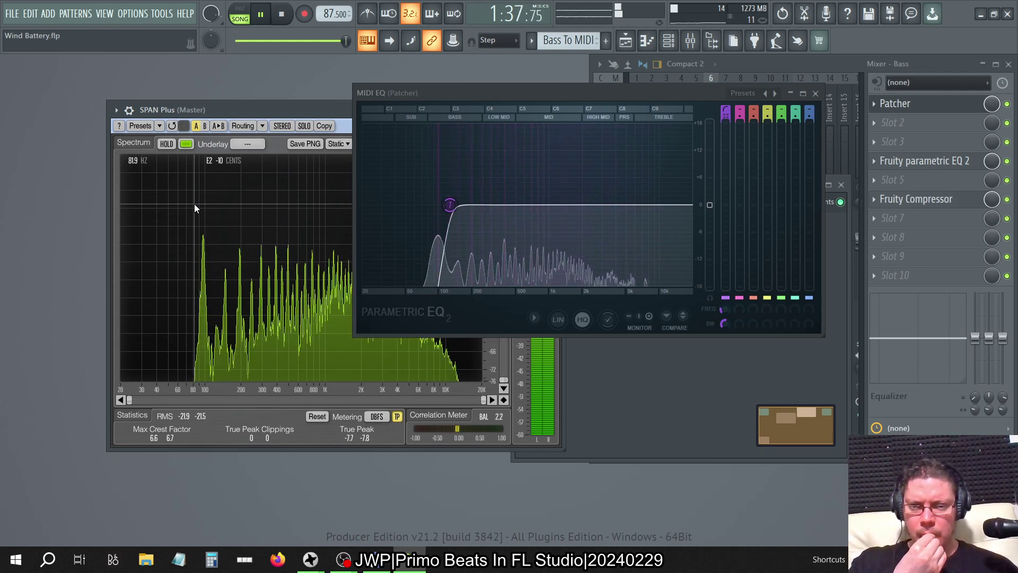
- Stop playback, close the MIDI EQ and load Maximus into slot 5 of the Bass track
key(space)
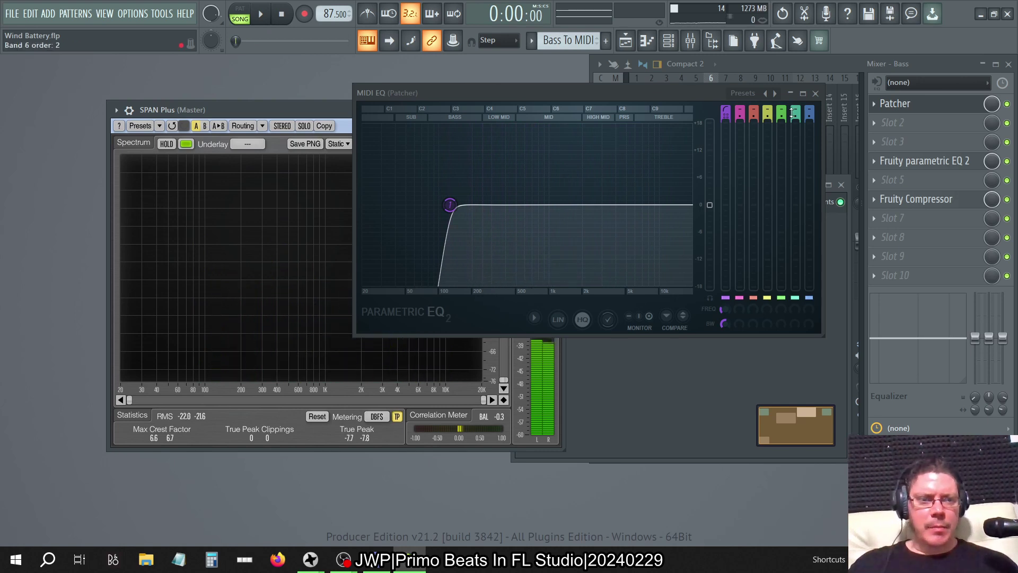
click(815, 93)
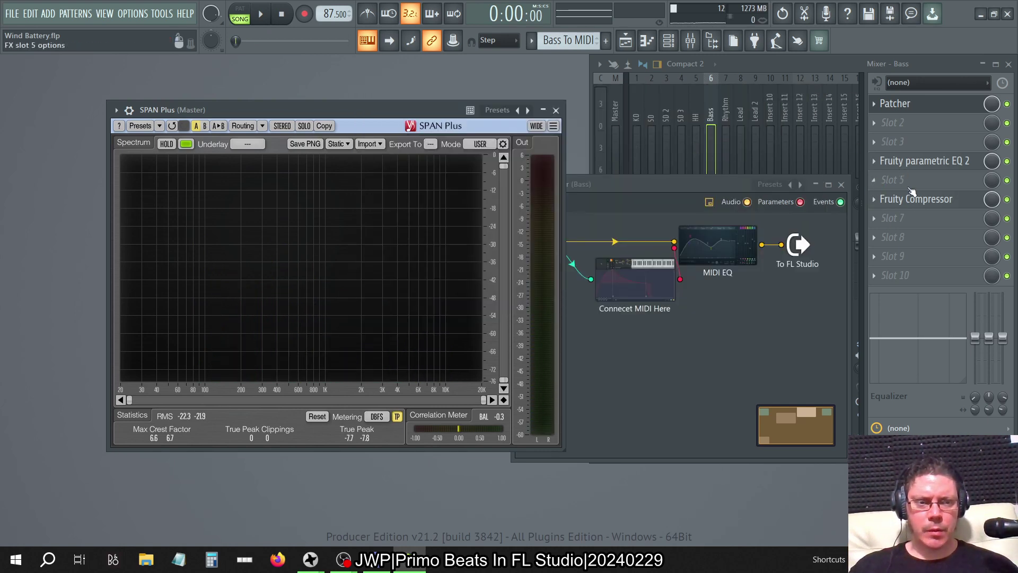
click(875, 181)
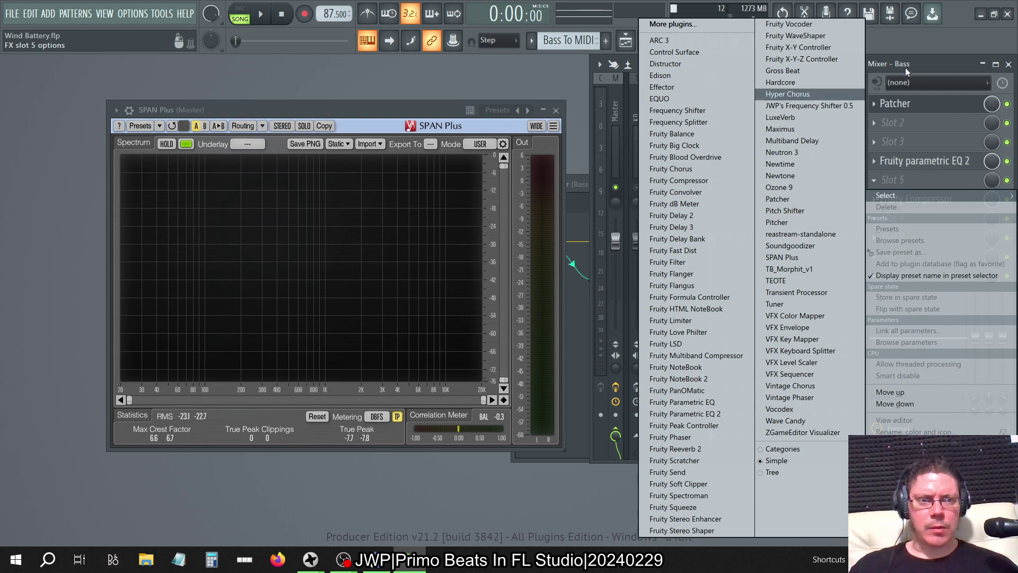
click(937, 61)
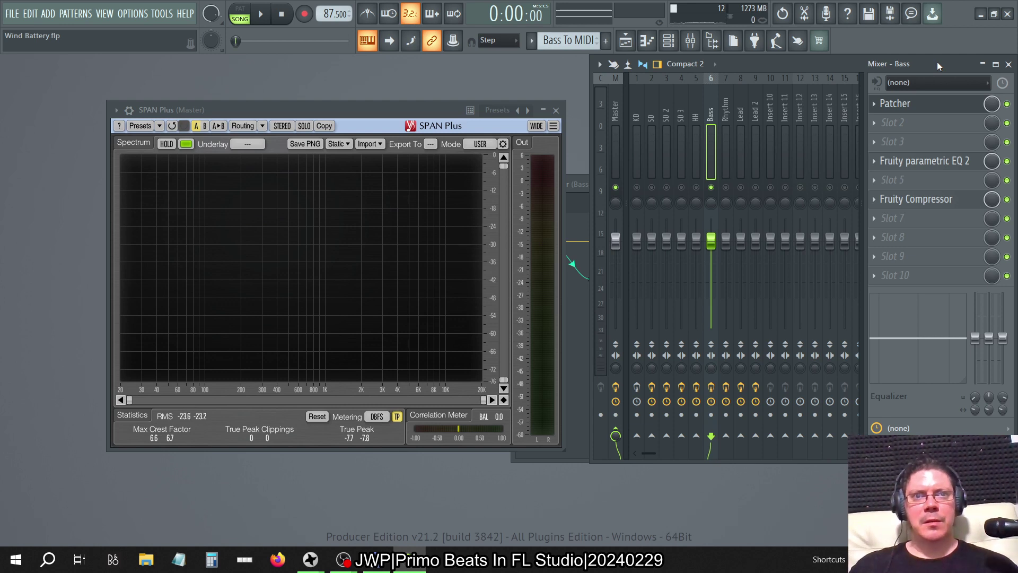
click(874, 181)
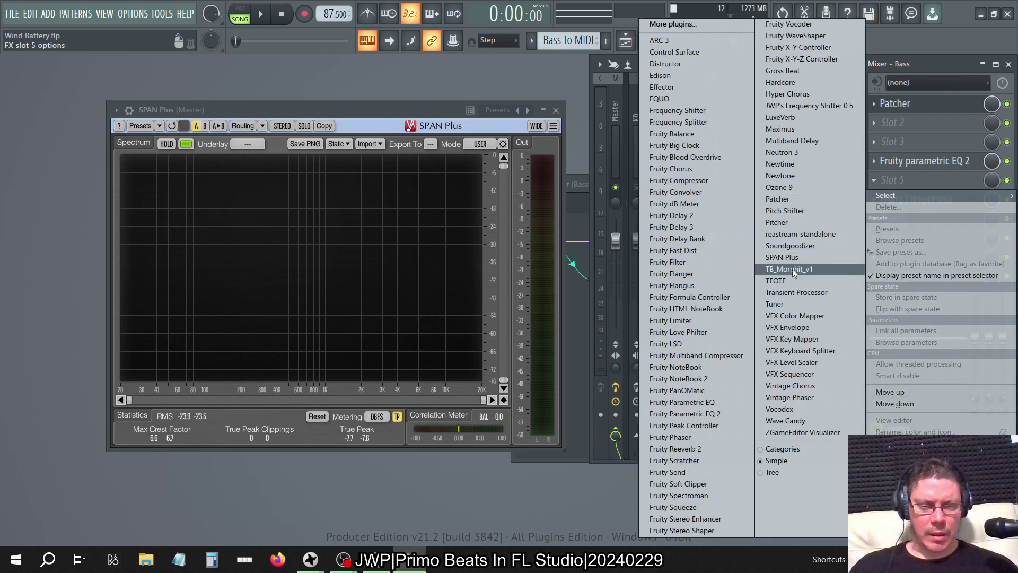
click(783, 130)
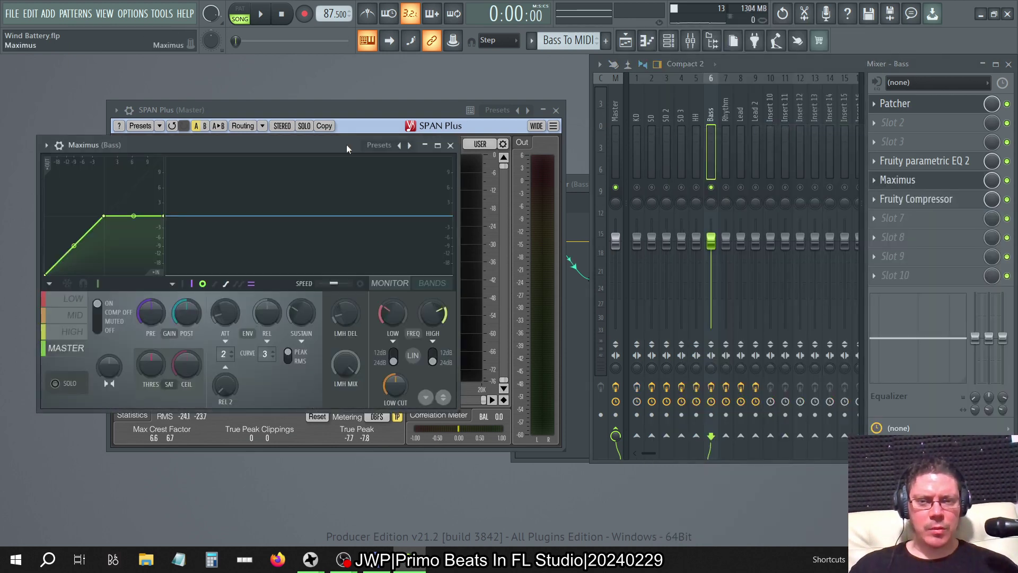
- Load Maximus's De-esser narrow-band preset and lower both crossover frequencies so the mid band sits between 50 and 100 Hz
drag(363, 147, 559, 185)
click(645, 183)
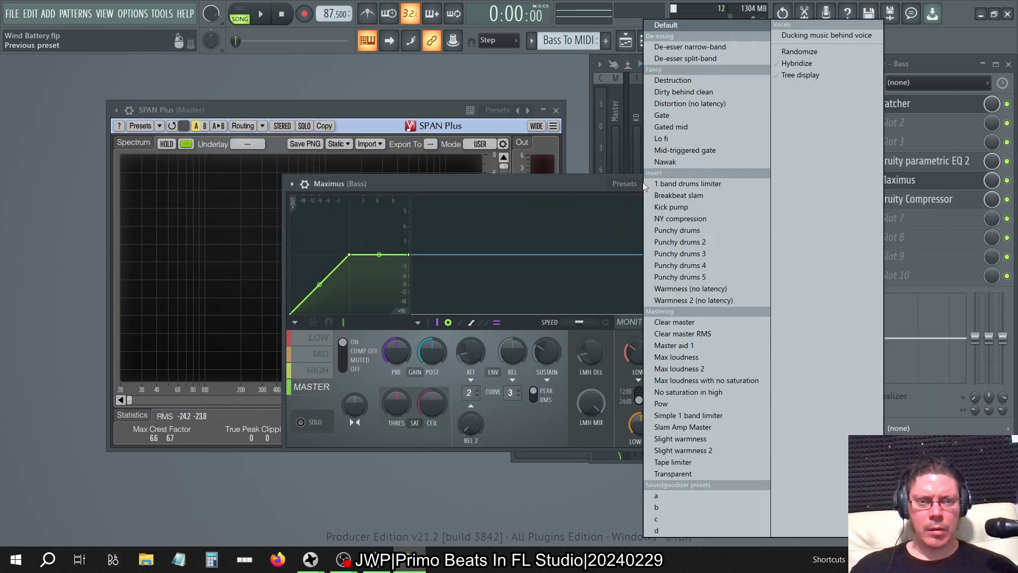
click(686, 46)
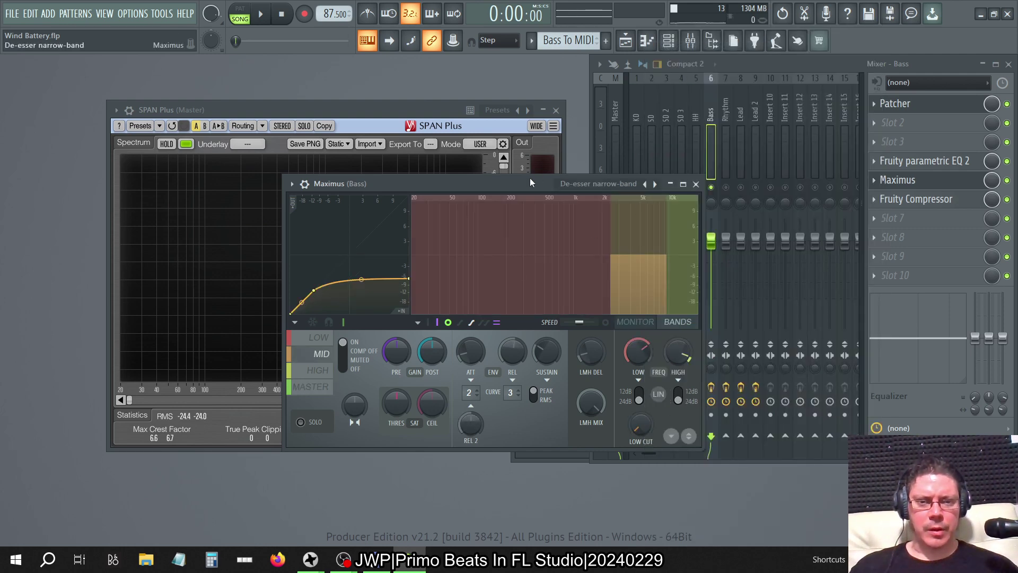
drag(583, 183, 800, 197)
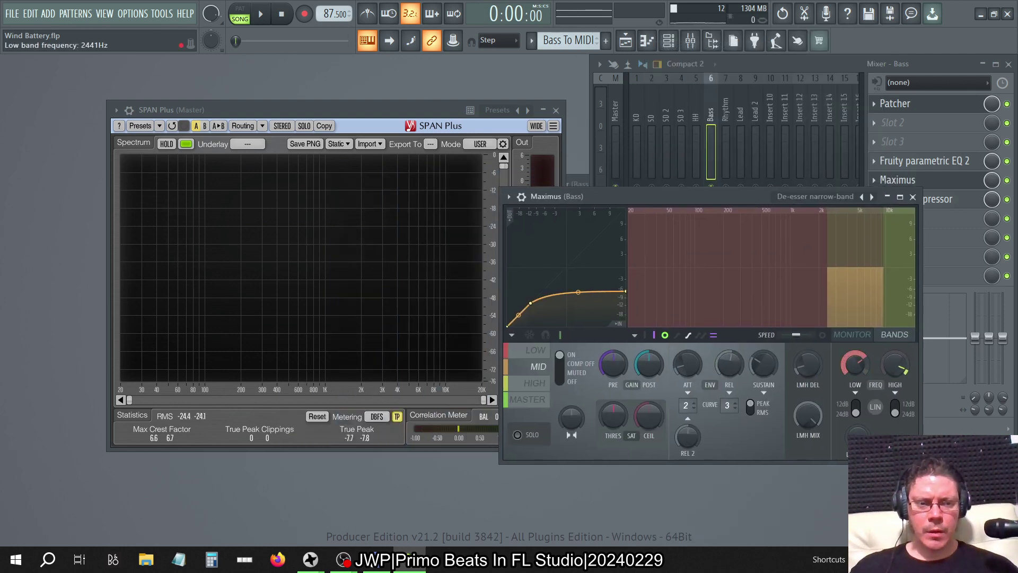
drag(854, 365, 855, 418)
drag(895, 365, 895, 395)
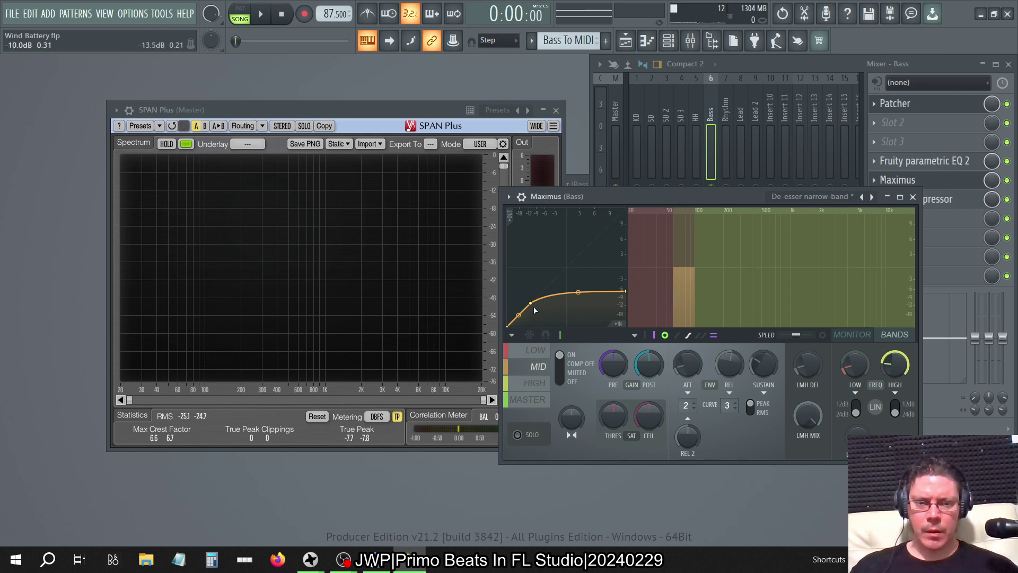
- Raise the end point of Maximus's mid-band curve to 0 dB, delete its middle point and straighten the line
drag(626, 294, 627, 267)
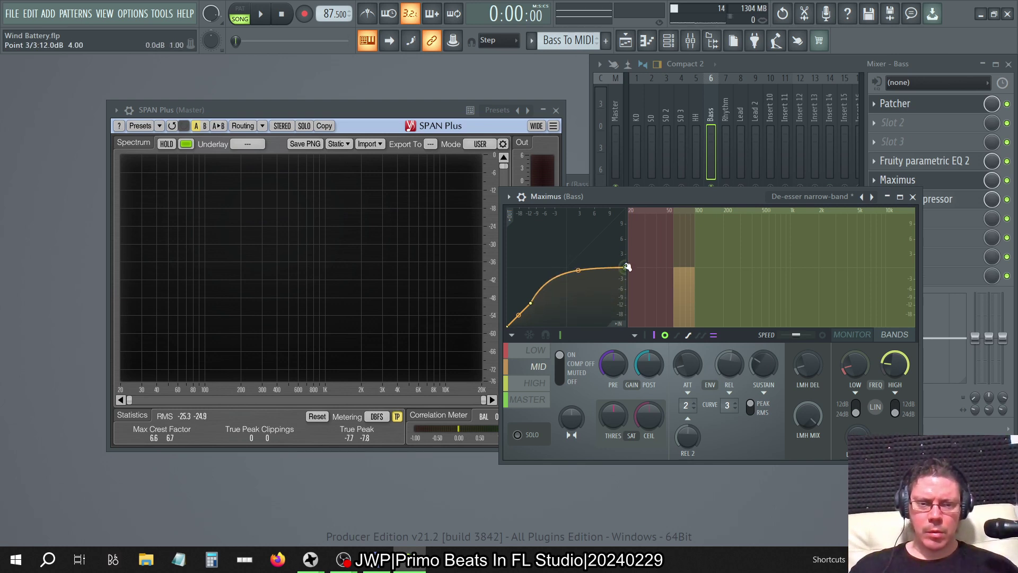
right_click(533, 303)
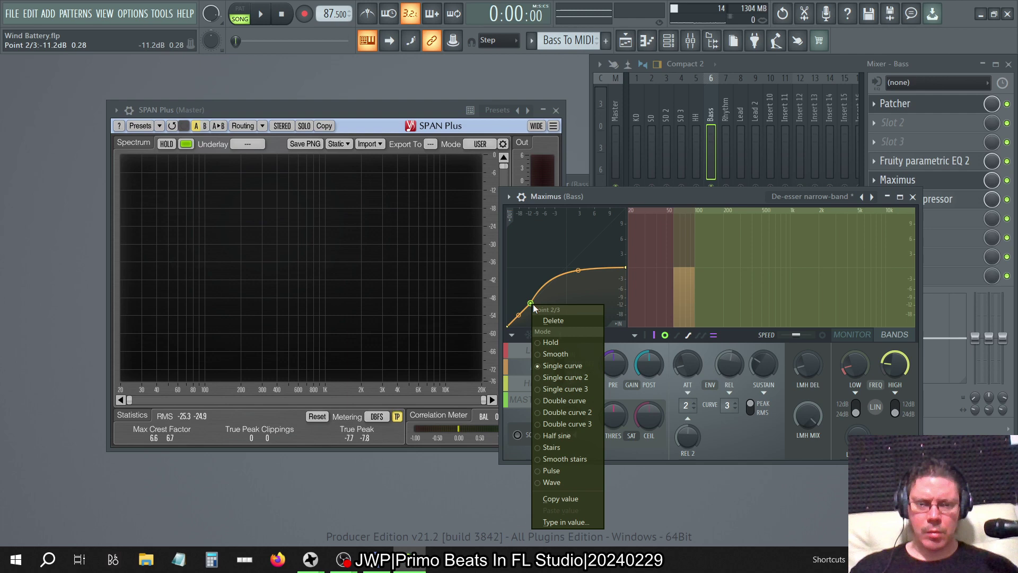
click(554, 321)
drag(566, 272, 566, 297)
- Start playback with Maximus's spectrum shown in its bands display and its window moved clear of the effect slots
key(space)
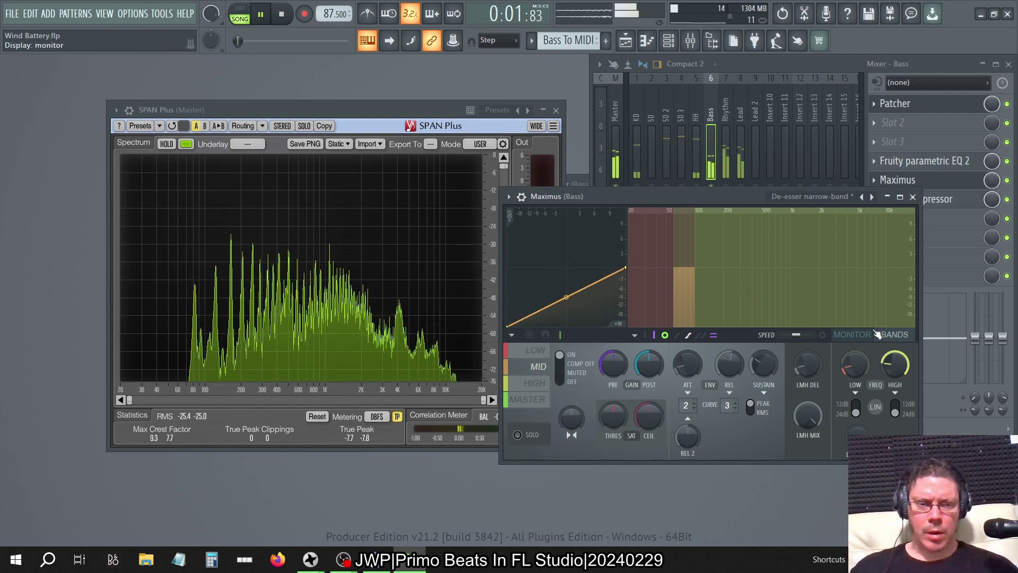
click(823, 336)
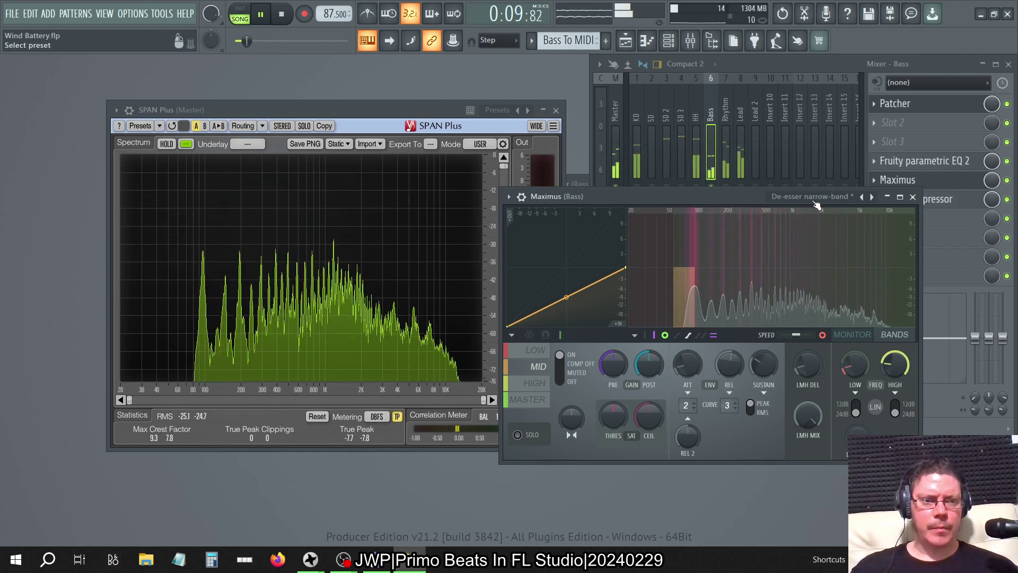
drag(731, 202, 628, 195)
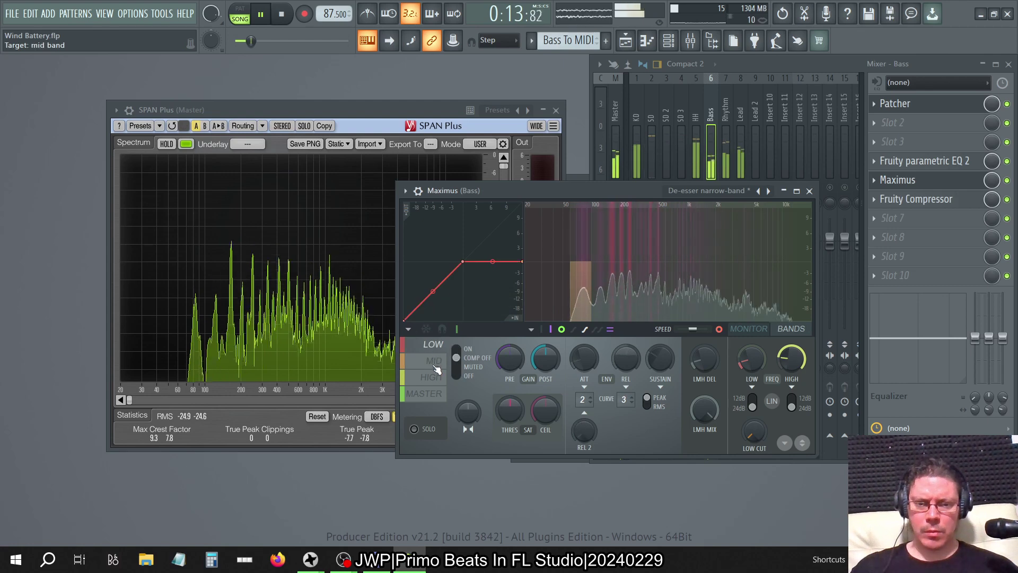
- Reset the mid band's pre gain in Maximus and raise its curve's end point to the maximum for a straight 1:1 line
click(433, 391)
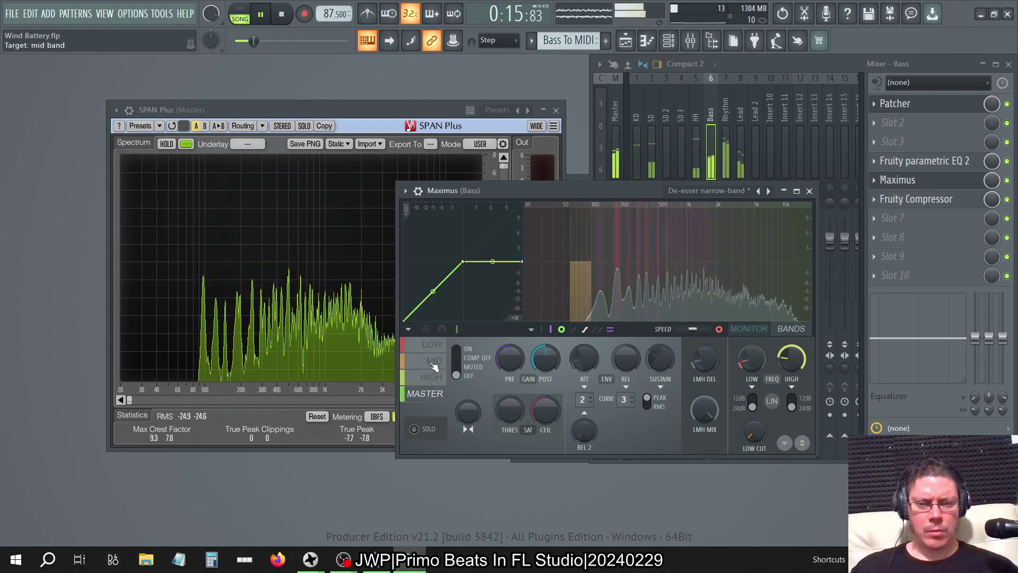
click(434, 361)
right_click(511, 363)
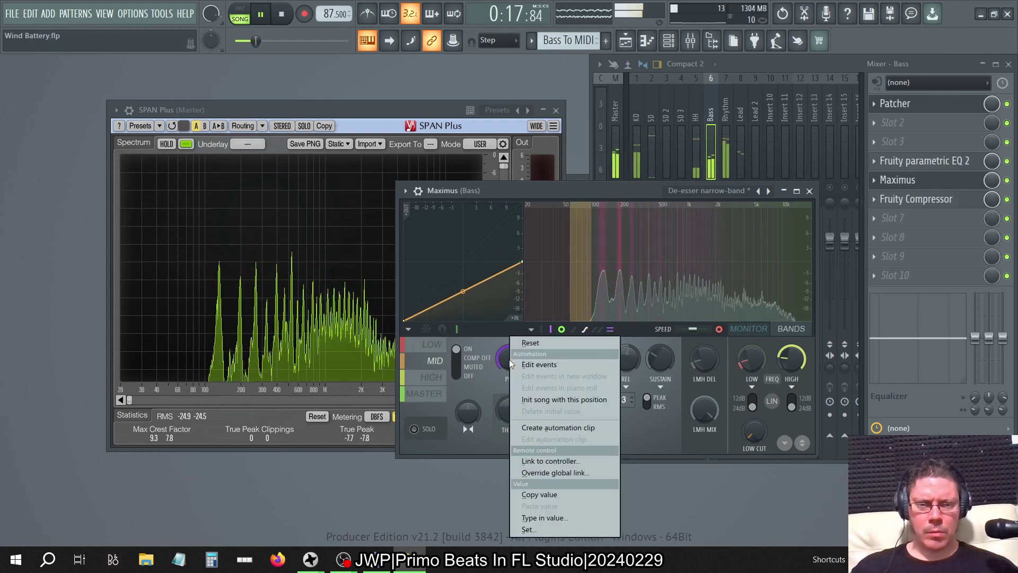
click(530, 342)
click(527, 430)
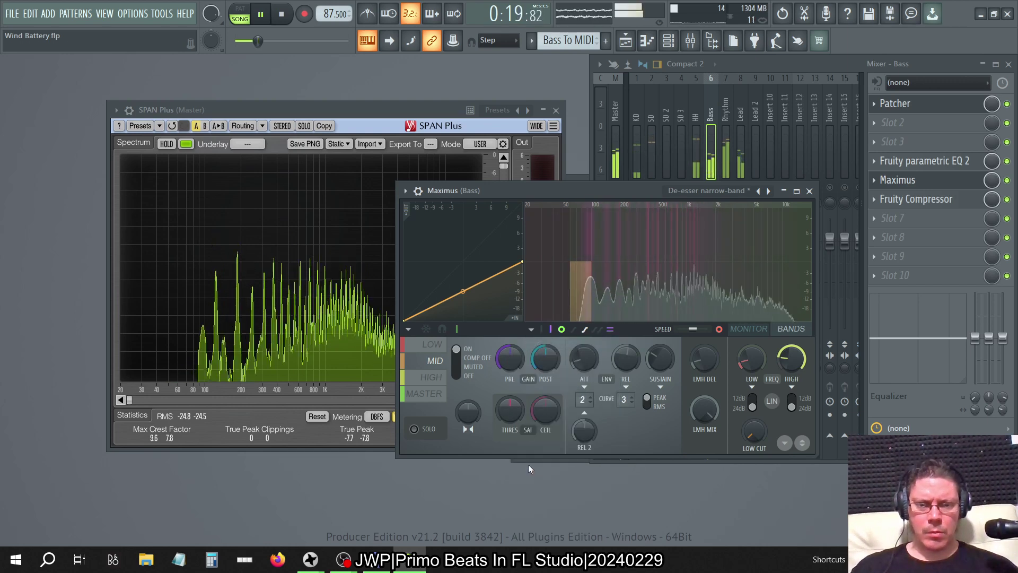
drag(636, 183, 639, 221)
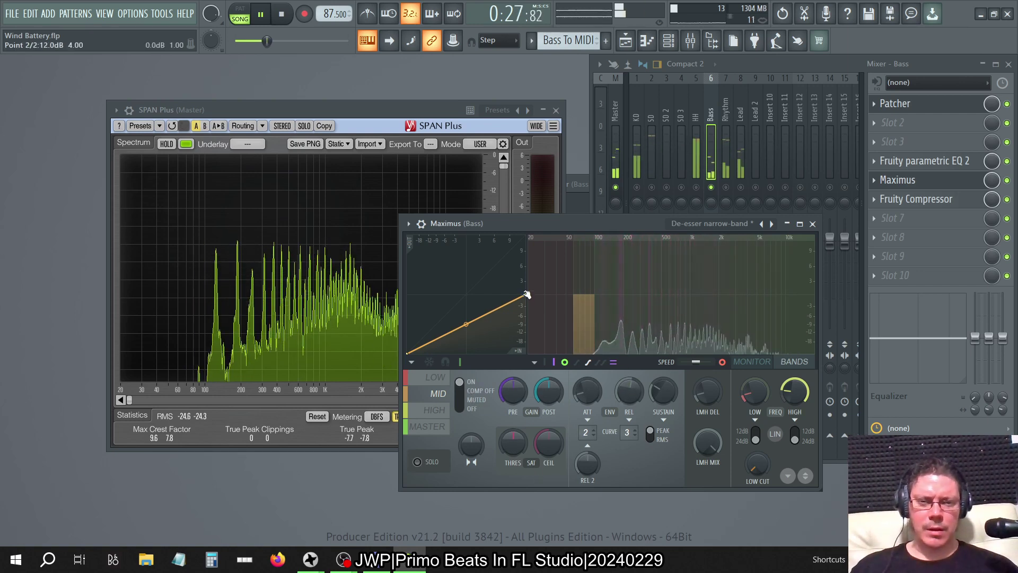
drag(525, 295, 542, 192)
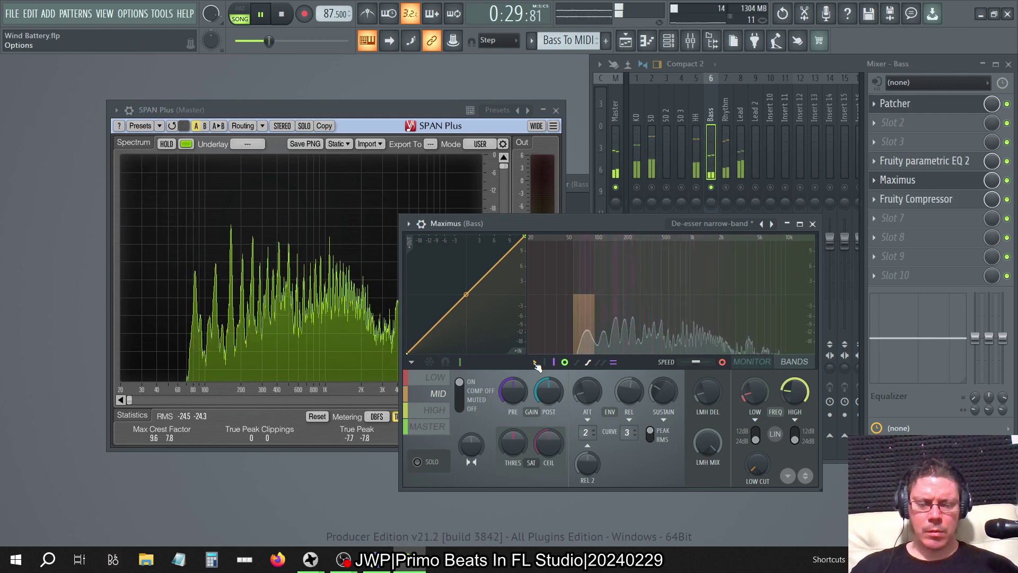
- Try bowing the mid-band curve fully upward while watching Maximus's monitor display, and reset the curve's tension
drag(466, 294, 466, 236)
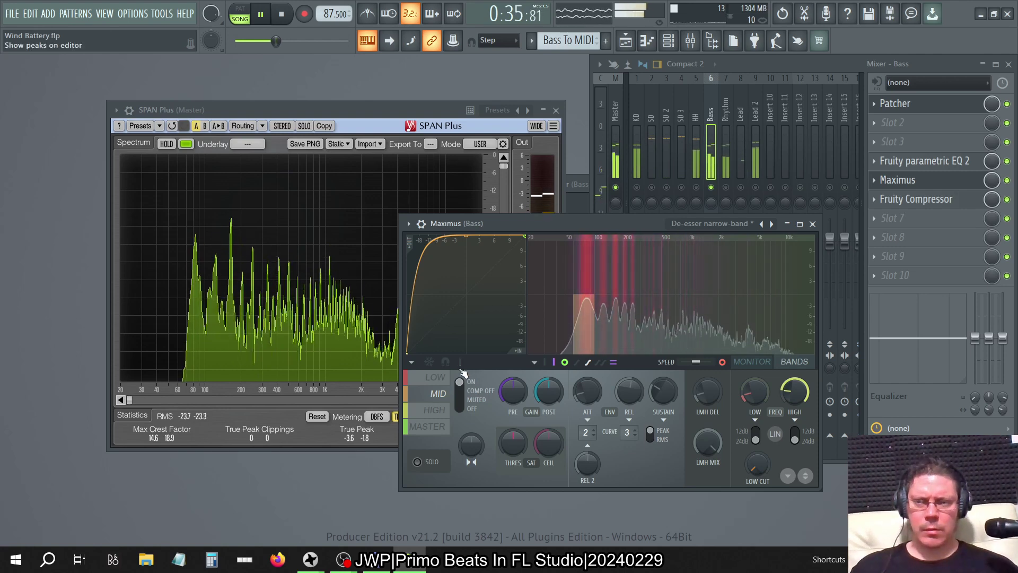
click(553, 362)
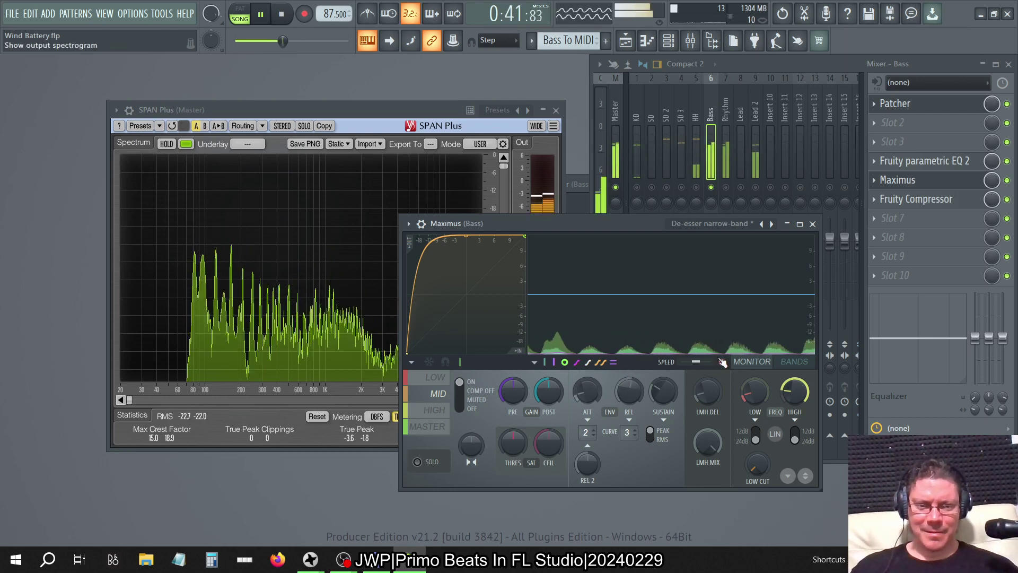
click(722, 362)
click(722, 362)
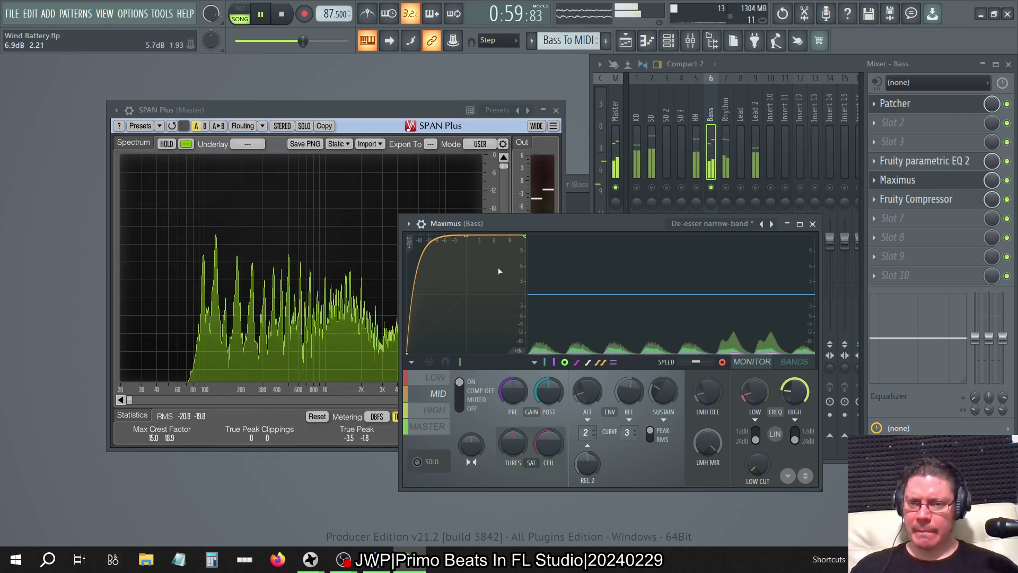
alt+click(468, 239)
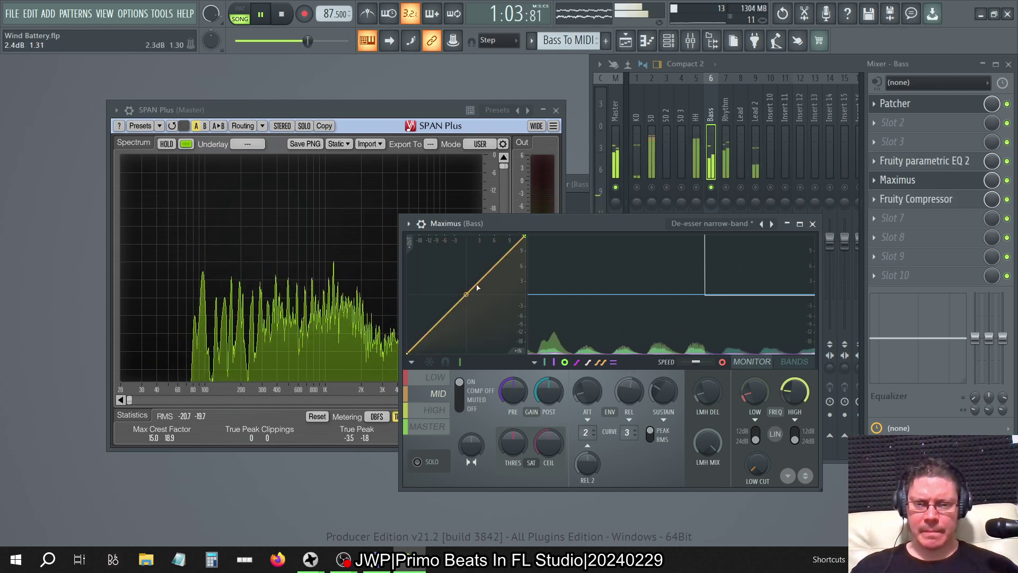
click(411, 362)
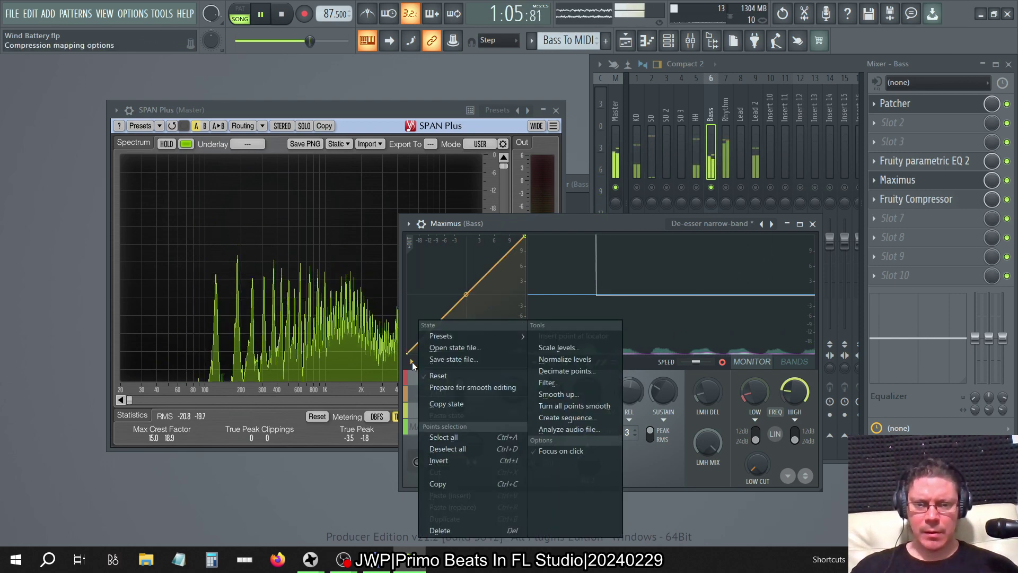
key(Escape)
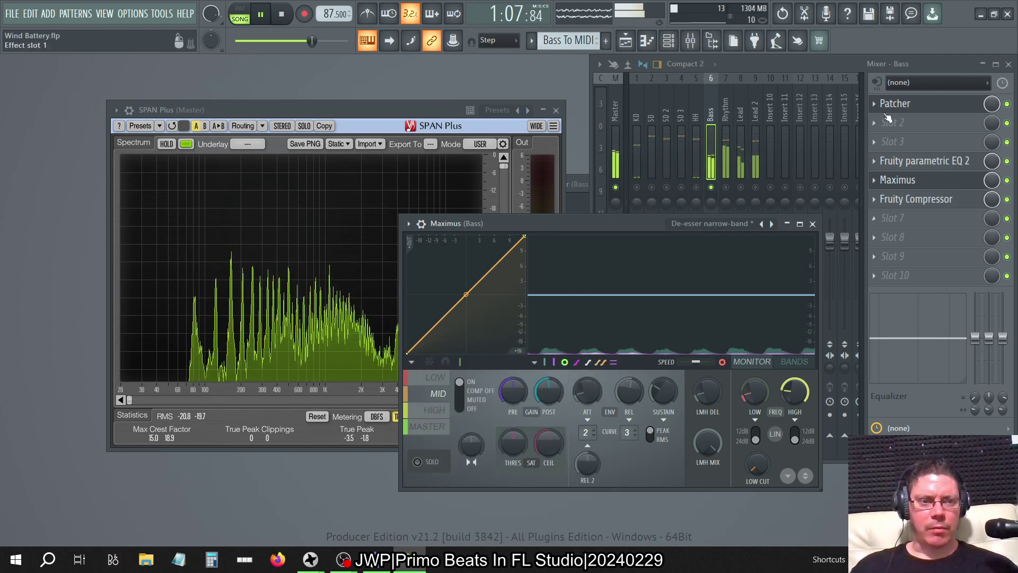
- Move Fruity parametric EQ 2 up to slot 3 and load a second Maximus into slot 4 of the Bass track
right_click(896, 161)
click(891, 373)
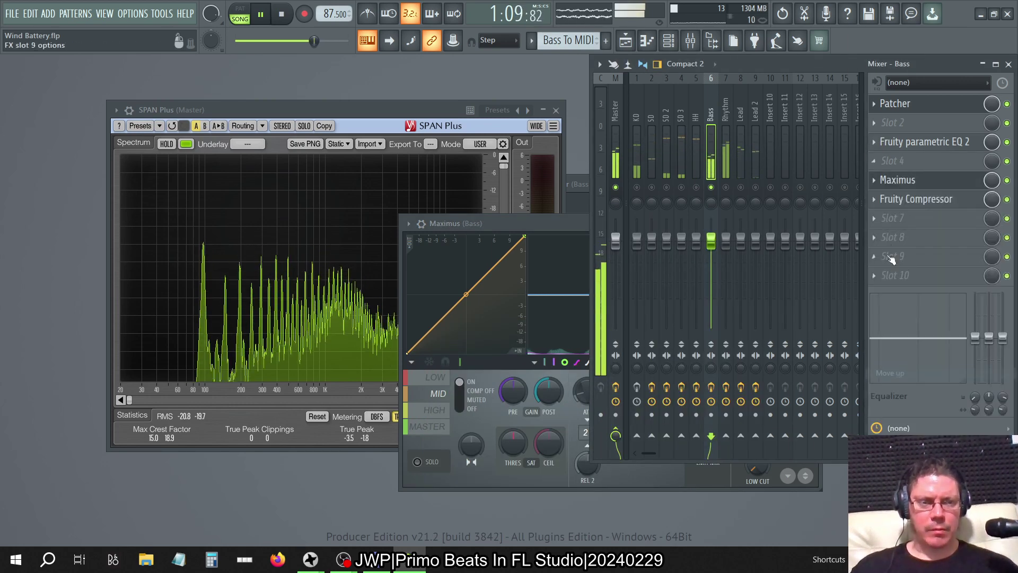
right_click(895, 161)
mouse_move(885, 176)
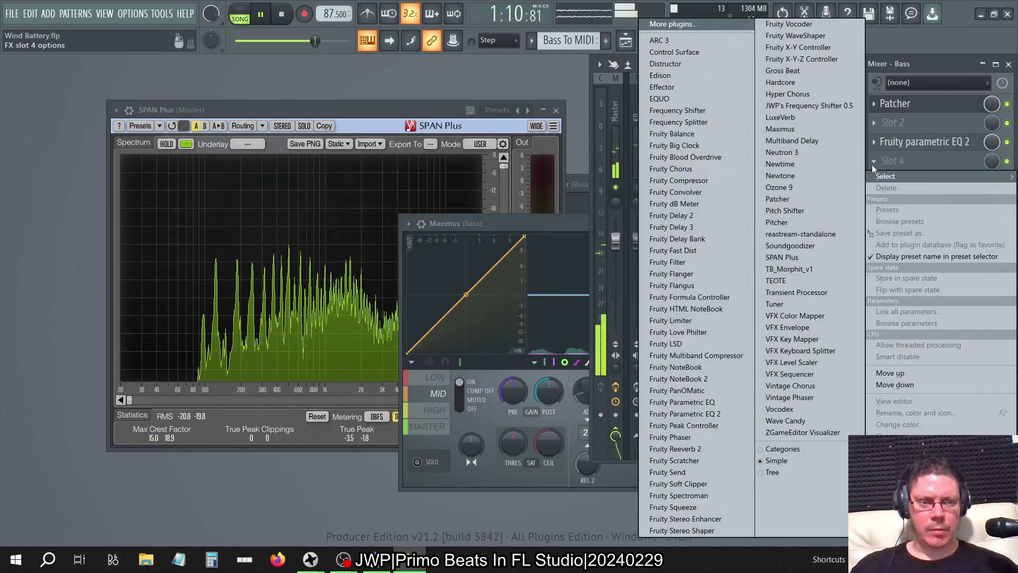
click(776, 128)
drag(206, 101, 532, 167)
- Examine the low, mid, high and master band signals in the slot 4 Maximus during playback
click(365, 321)
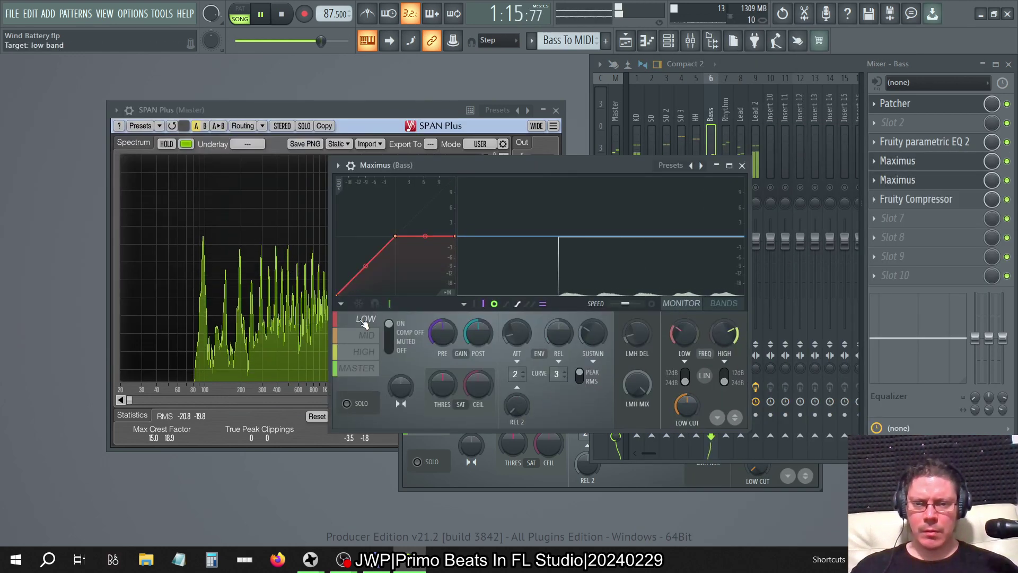
click(366, 335)
click(365, 352)
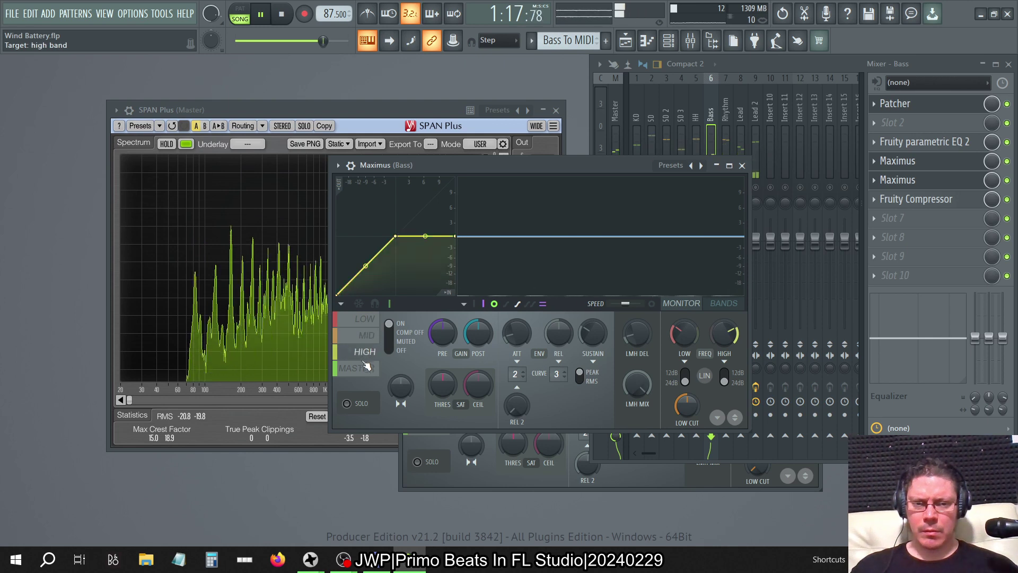
click(365, 368)
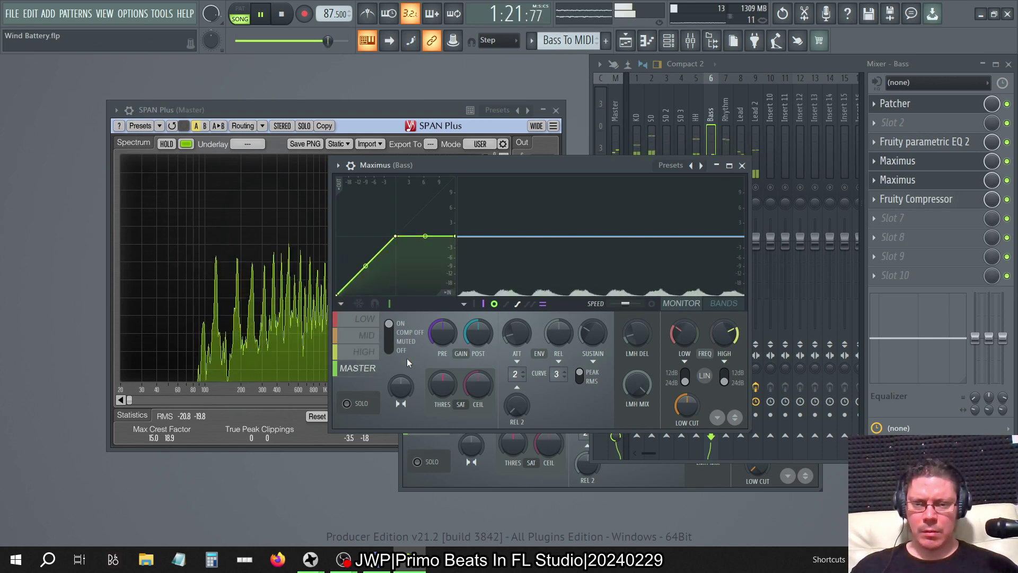
click(372, 358)
click(369, 335)
click(356, 367)
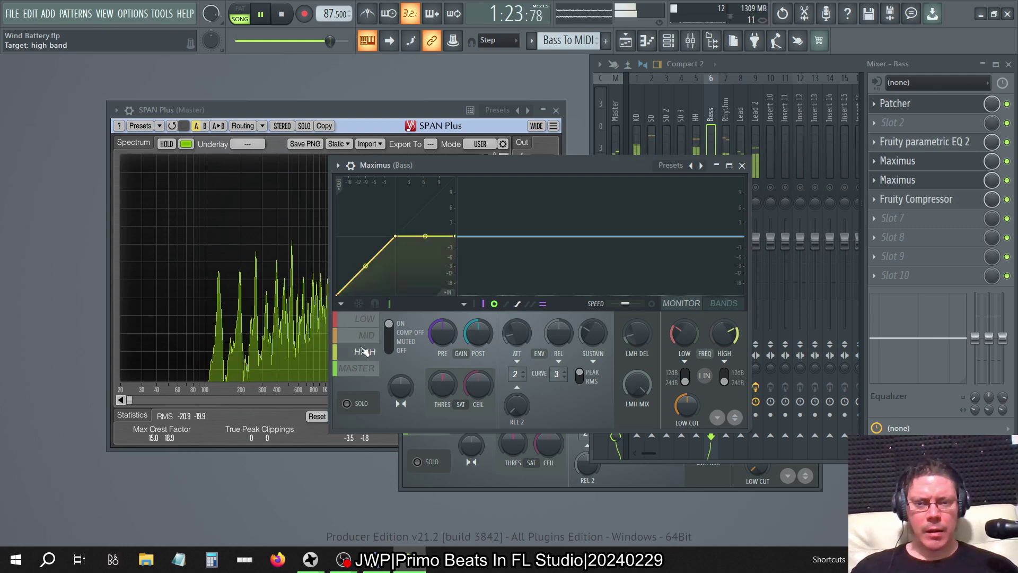
- Raise the main level of Fruity parametric EQ 2 to +18 dB and display the slot 4 Maximus beside it
click(901, 160)
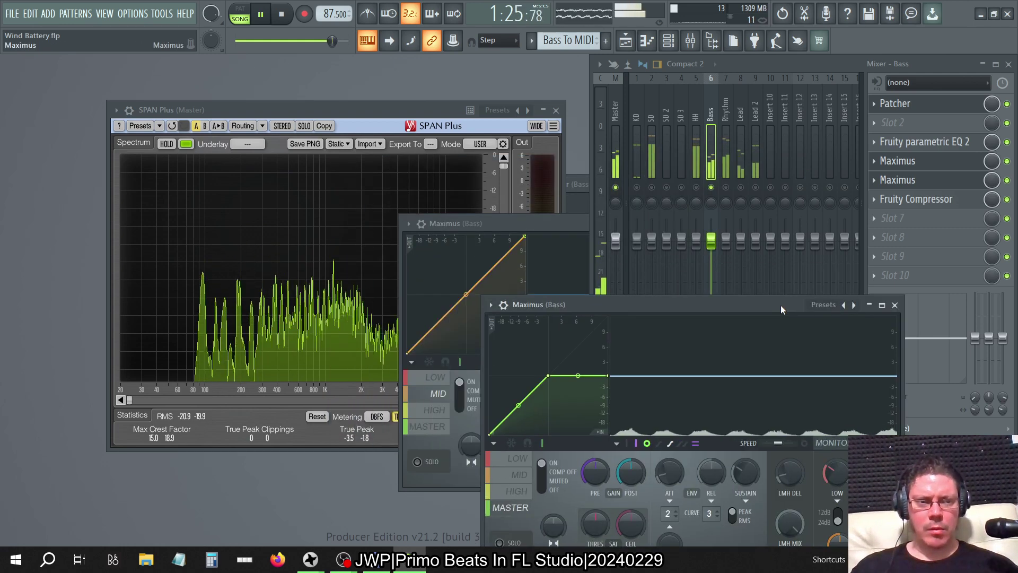
click(952, 143)
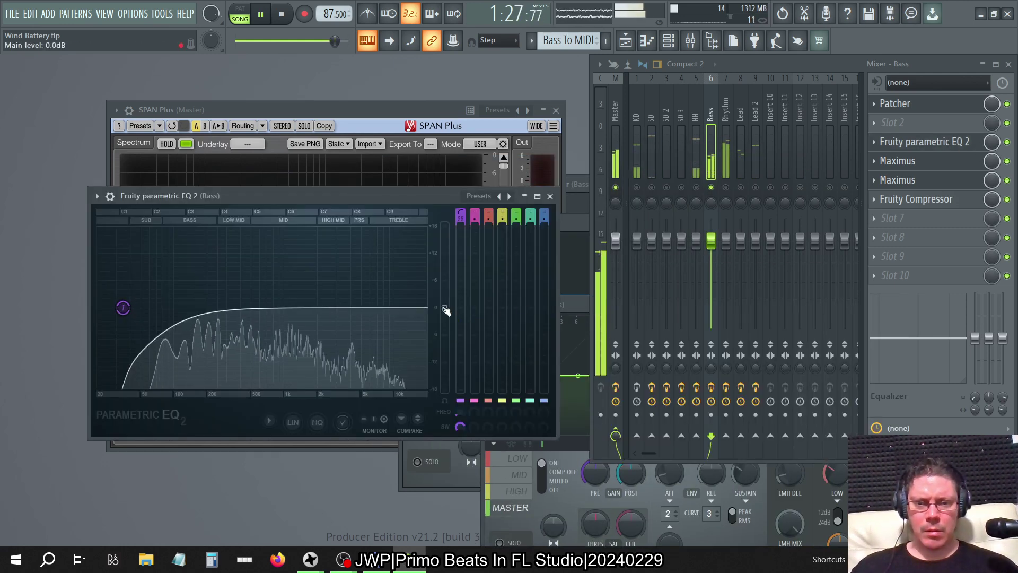
drag(443, 307, 444, 225)
click(580, 323)
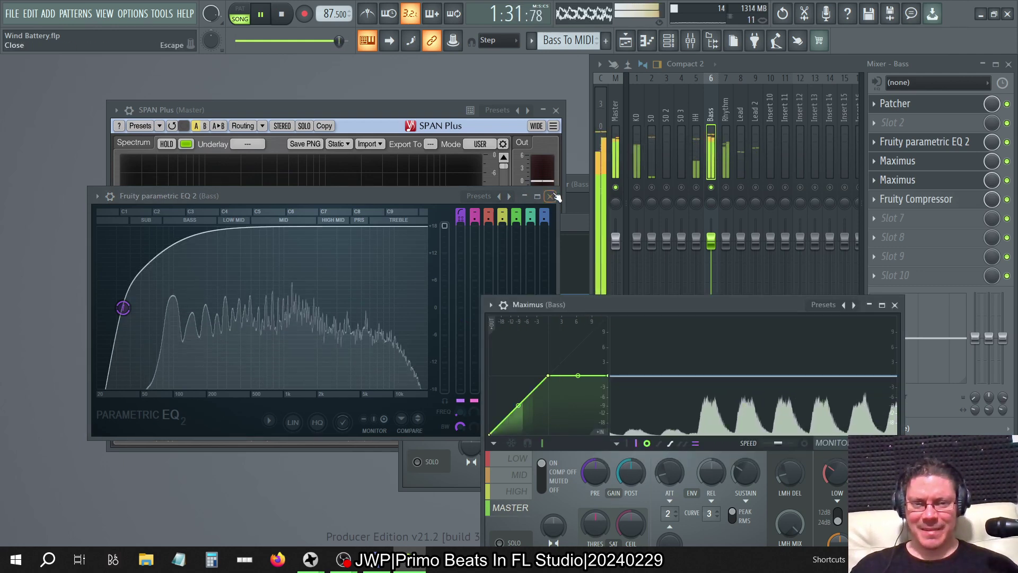
- Reset the main level of the Bass track's Fruity parametric EQ 2 and close its window
click(908, 143)
click(907, 144)
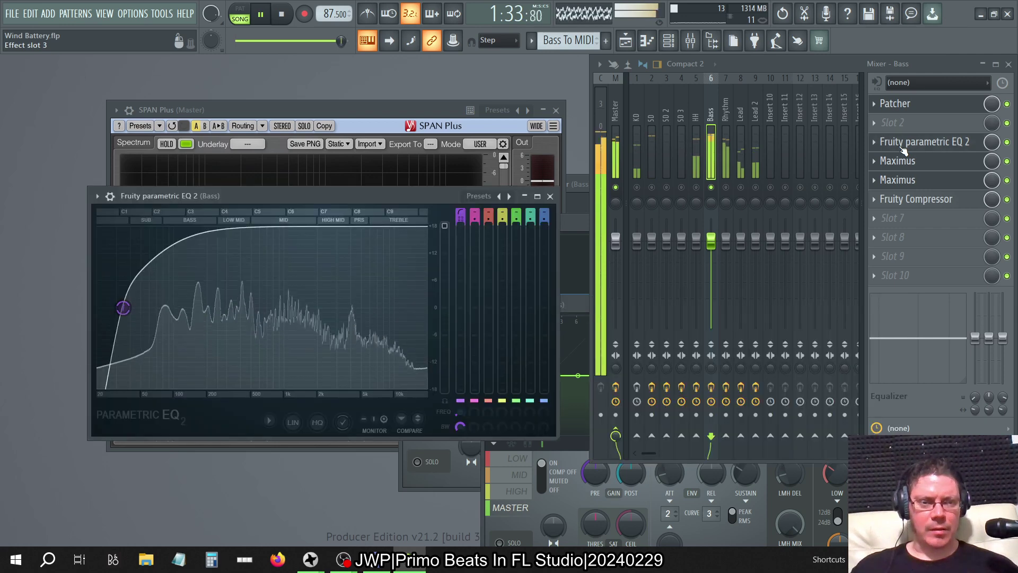
right_click(445, 226)
click(462, 231)
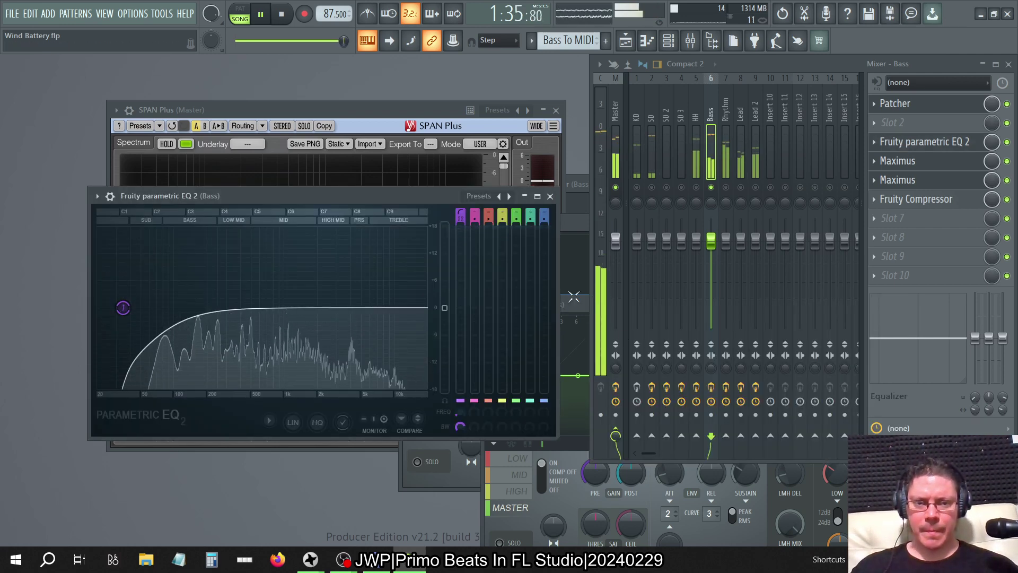
click(550, 196)
- Close the slot 4 Maximus window and bring the slot 5 Maximus to the front
click(572, 305)
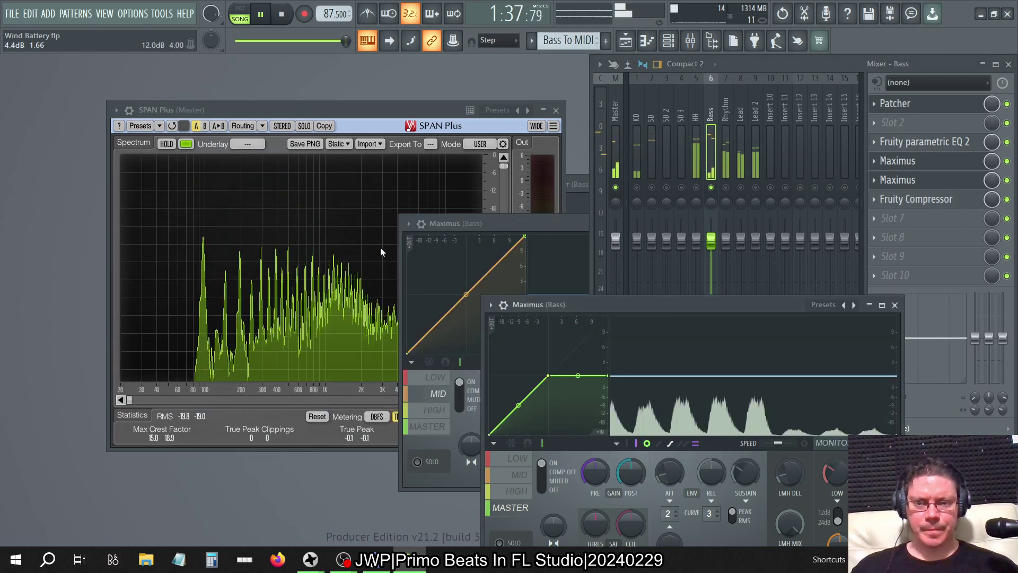
drag(735, 312, 523, 267)
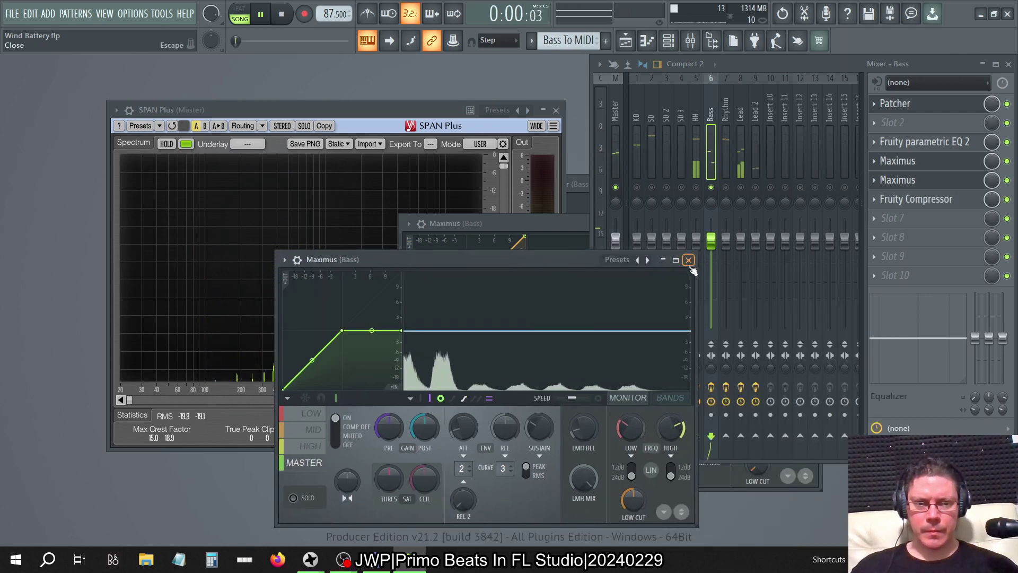
click(684, 260)
click(561, 220)
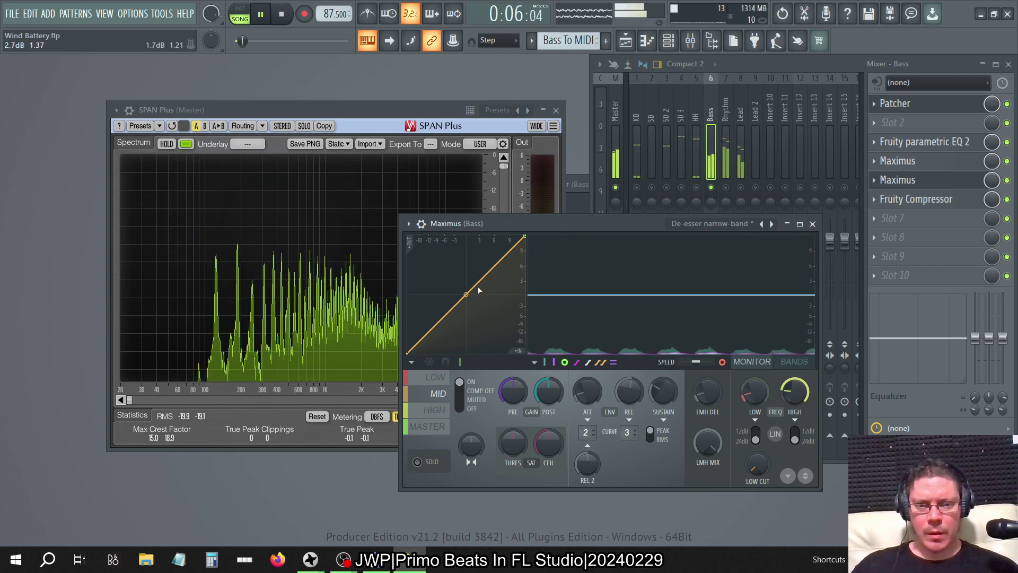
- Add a centre point to the slot 5 Maximus mid-band curve and lower the end point to 0 dB
right_click(439, 323)
right_click(499, 264)
mouse_move(465, 294)
mouse_down()
mouse_move(474, 294)
mouse_move(452, 298)
mouse_move(472, 287)
mouse_move(467, 294)
mouse_up()
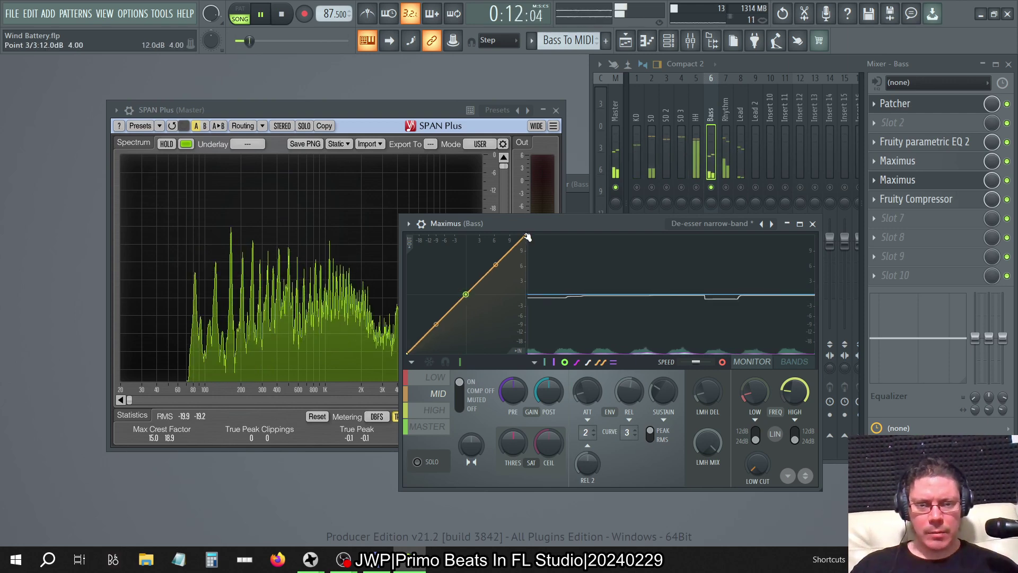
drag(524, 237, 530, 295)
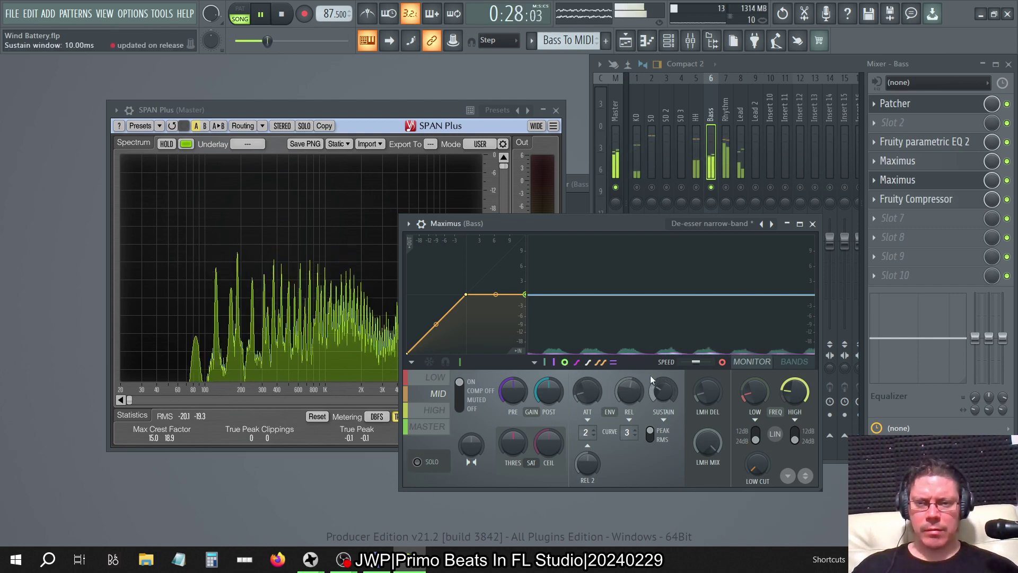
- Delete the Maximus in slot 4 of the Bass track and display the slot 5 Maximus
click(874, 163)
click(884, 188)
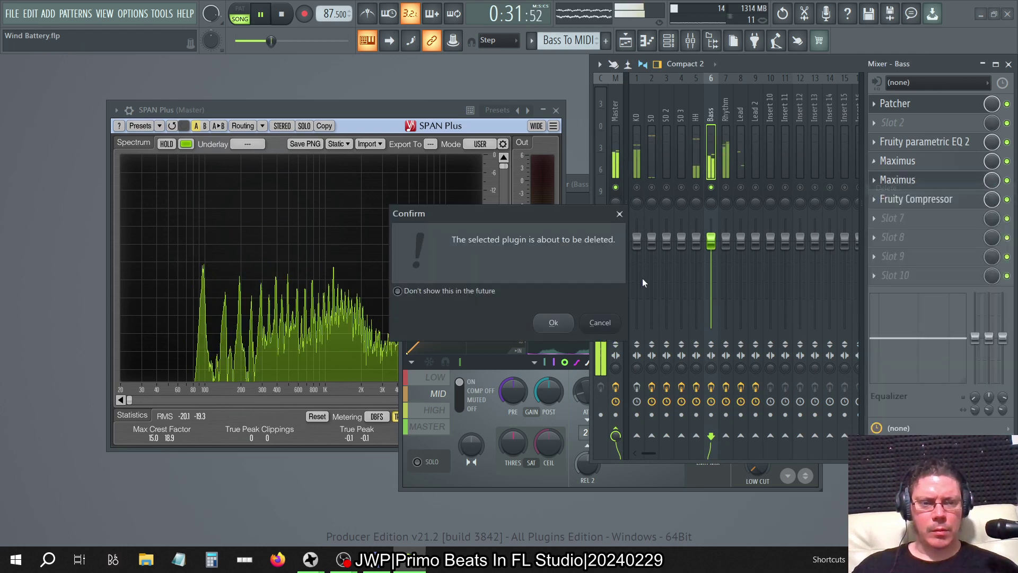
click(555, 322)
click(947, 183)
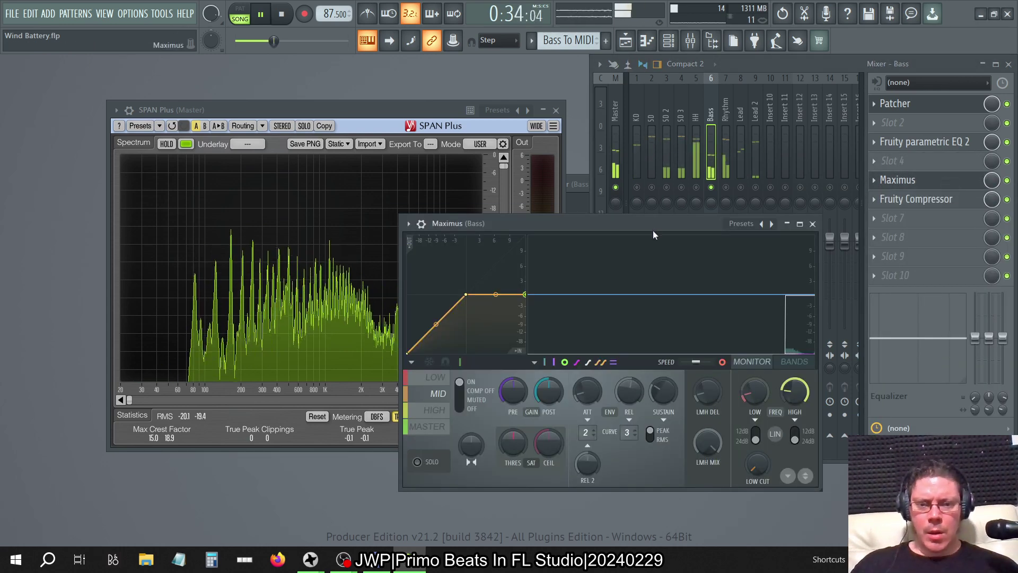
- Delete the mid-band curve's centre point and bow the remaining single segment fully upward
drag(435, 324, 436, 294)
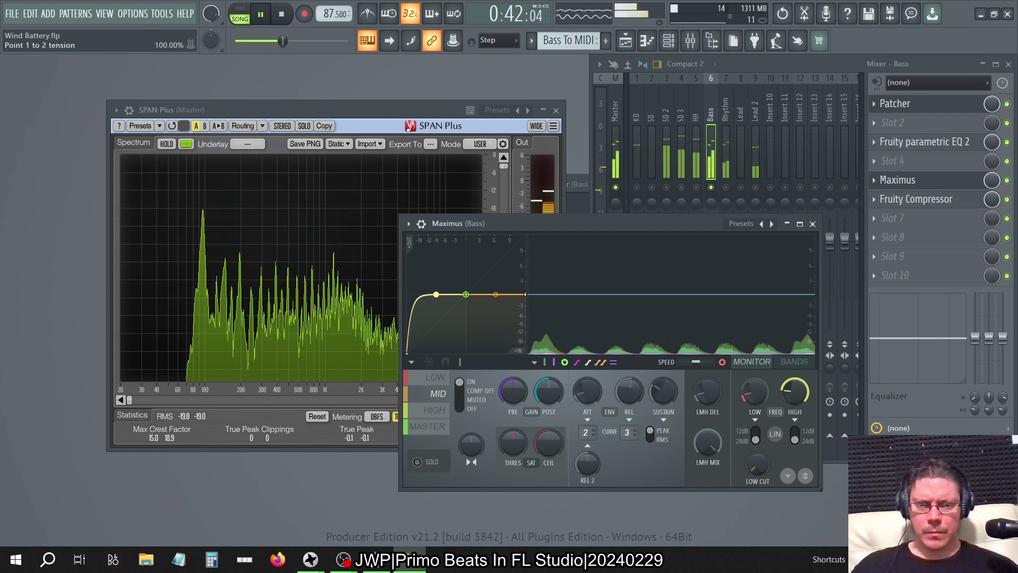
drag(466, 294, 466, 314)
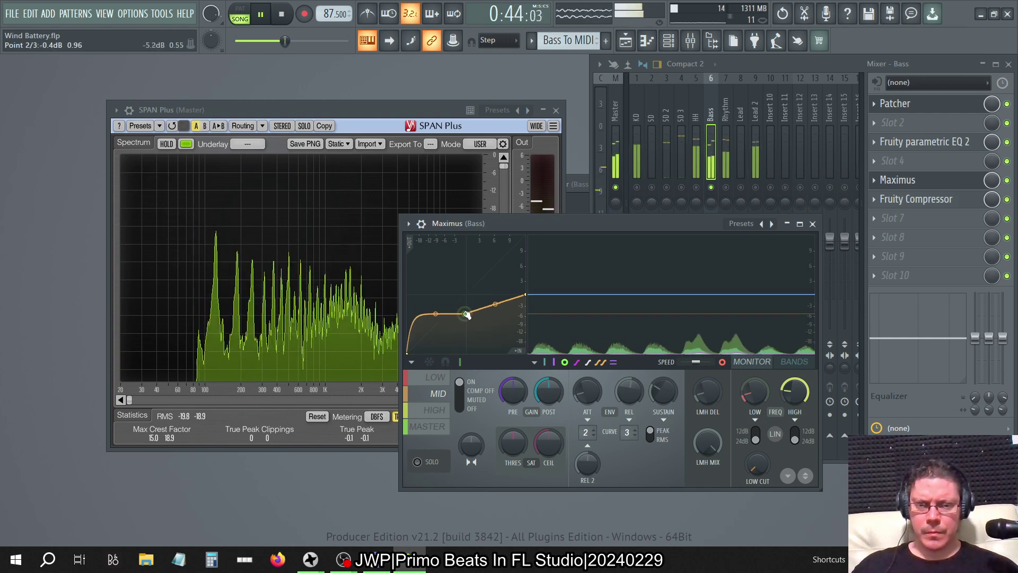
right_click(465, 314)
click(477, 330)
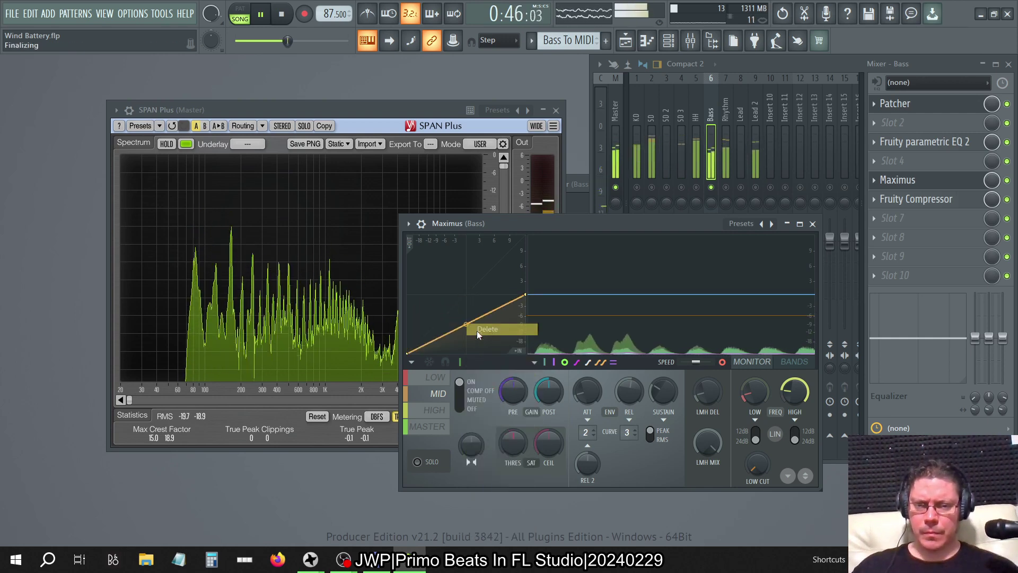
drag(466, 324, 466, 294)
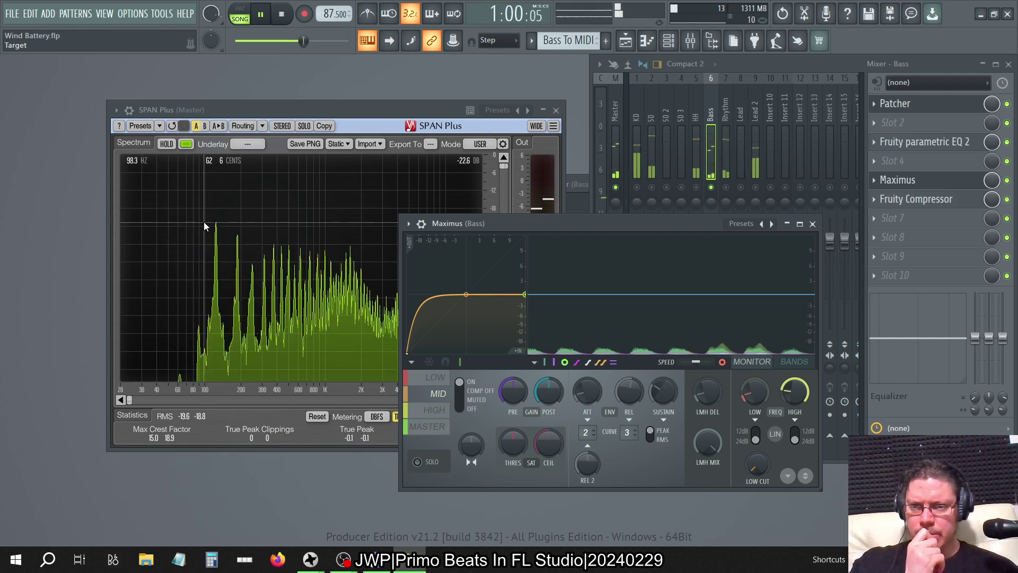
- Fine-tune the low and high crossover frequencies in Maximus while checking the spectrum in SPAN Plus
drag(794, 392, 794, 398)
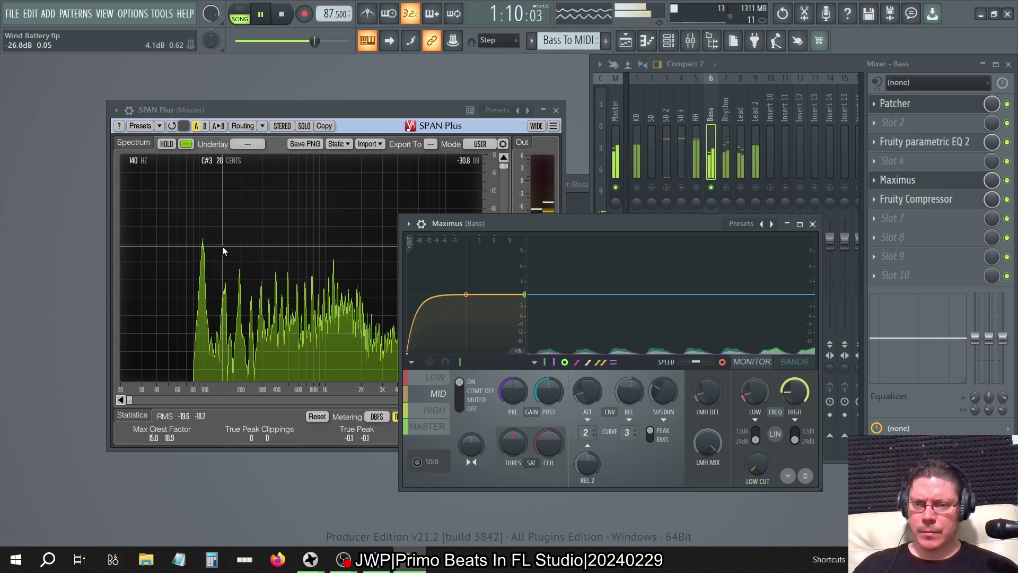
mouse_move(754, 392)
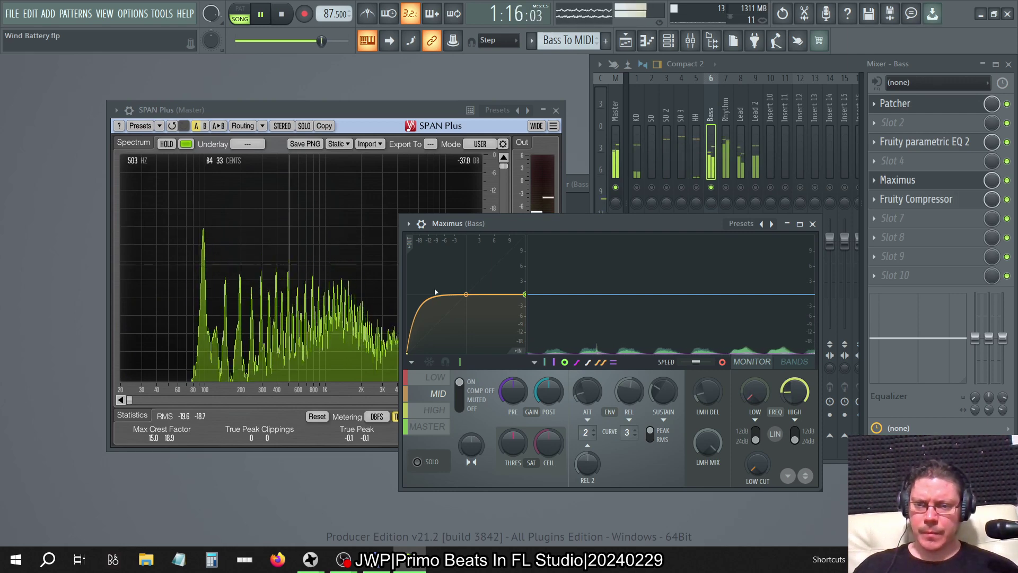
mouse_move(794, 393)
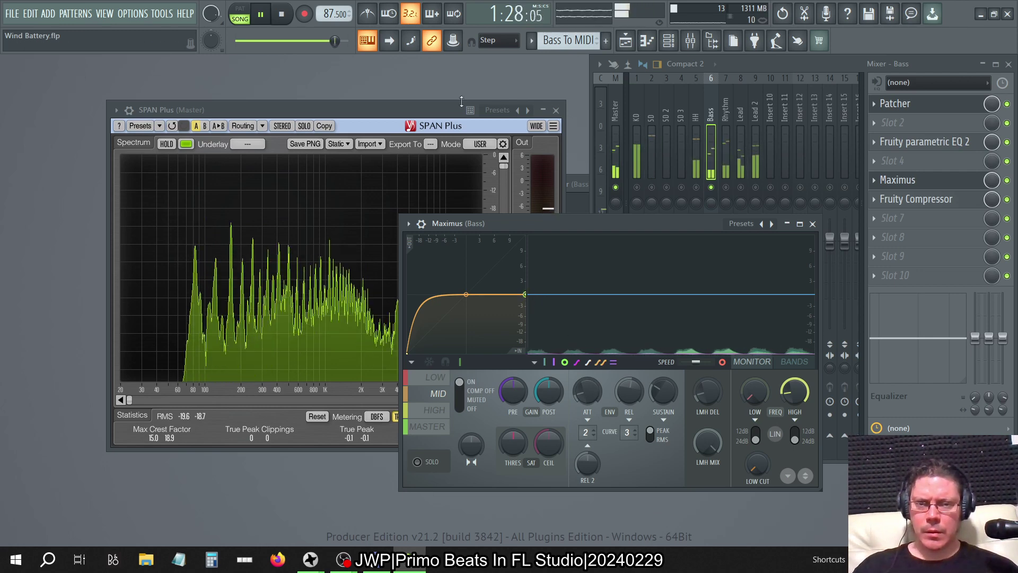
click(434, 112)
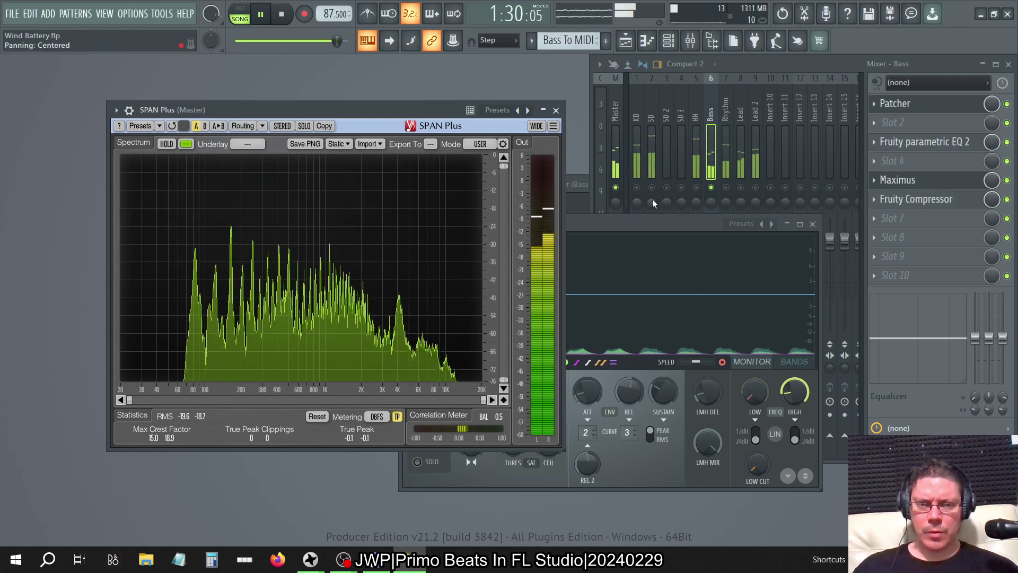
click(586, 325)
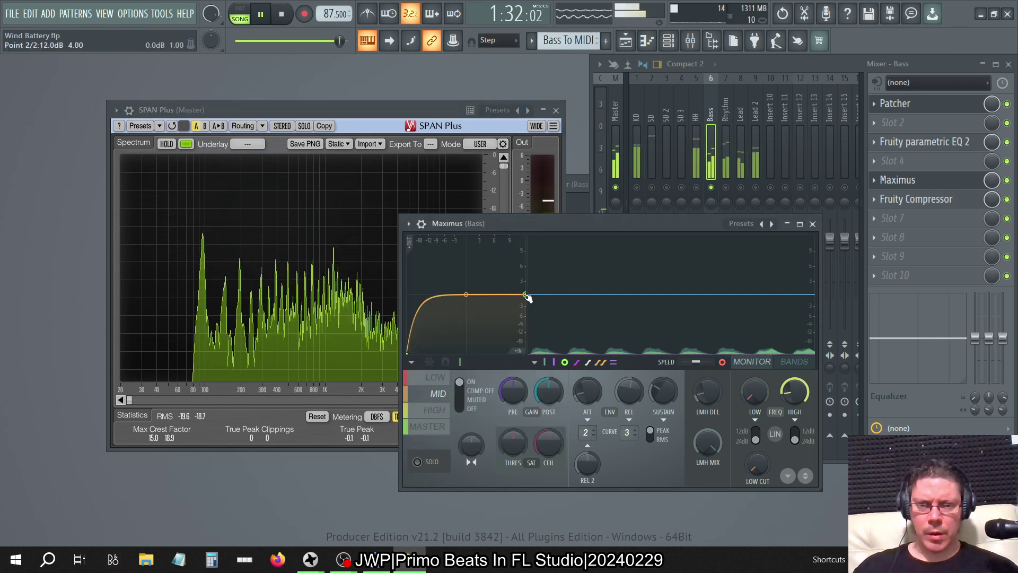
- Try lowering the mid-band curve's end point to about -18 dB and check the effect in SPAN Plus
drag(524, 294, 530, 324)
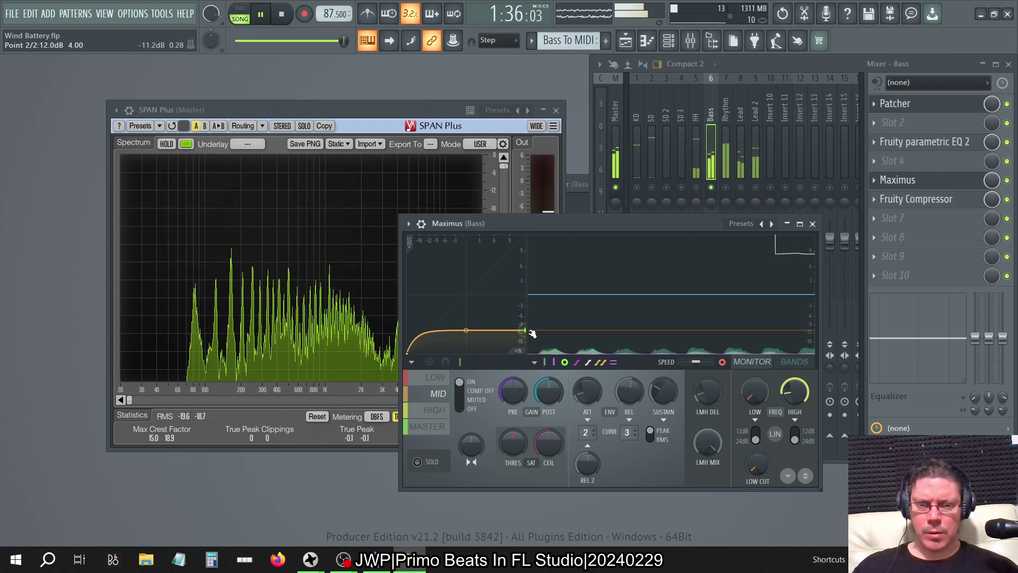
drag(532, 333, 535, 344)
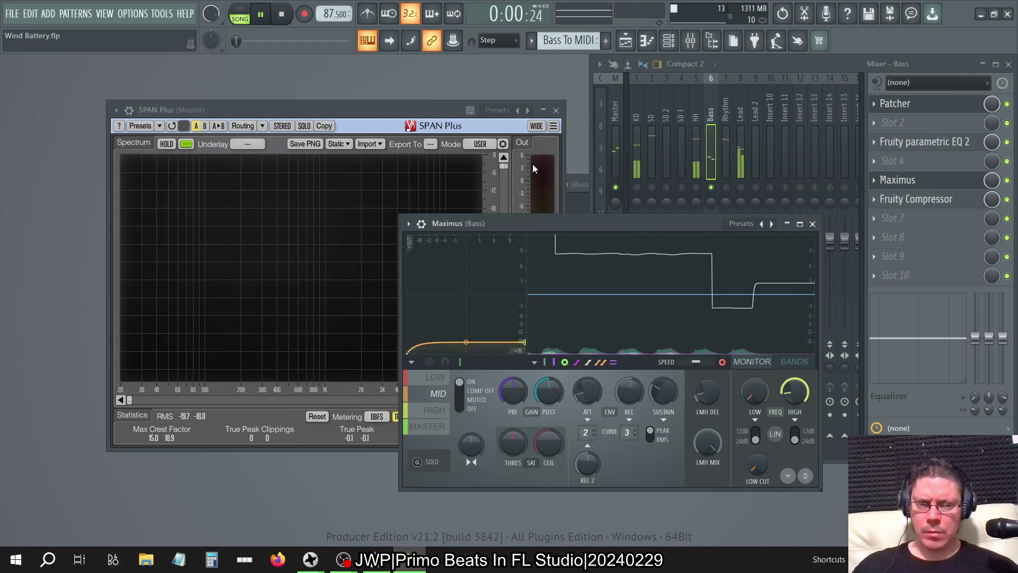
click(377, 109)
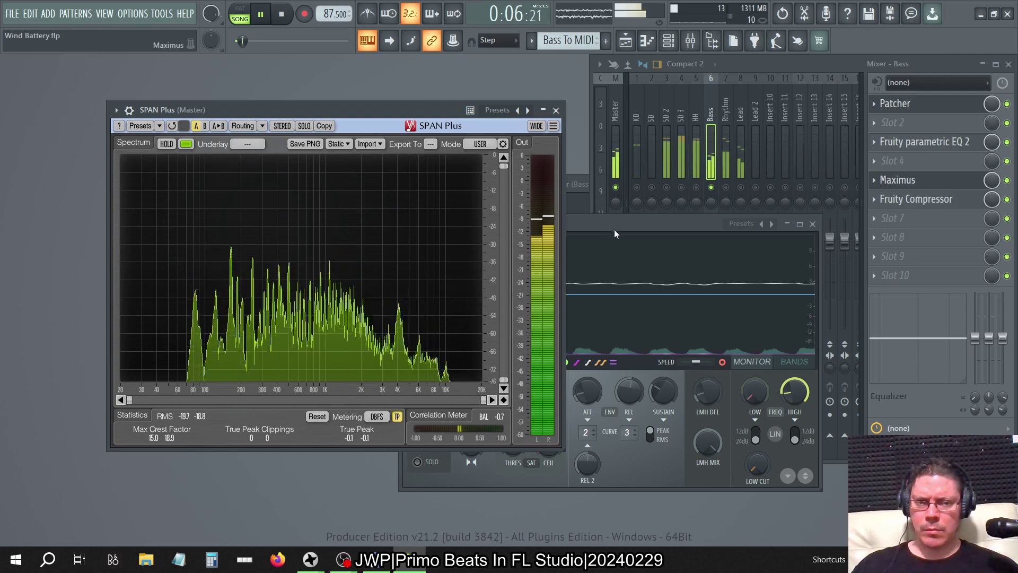
click(626, 222)
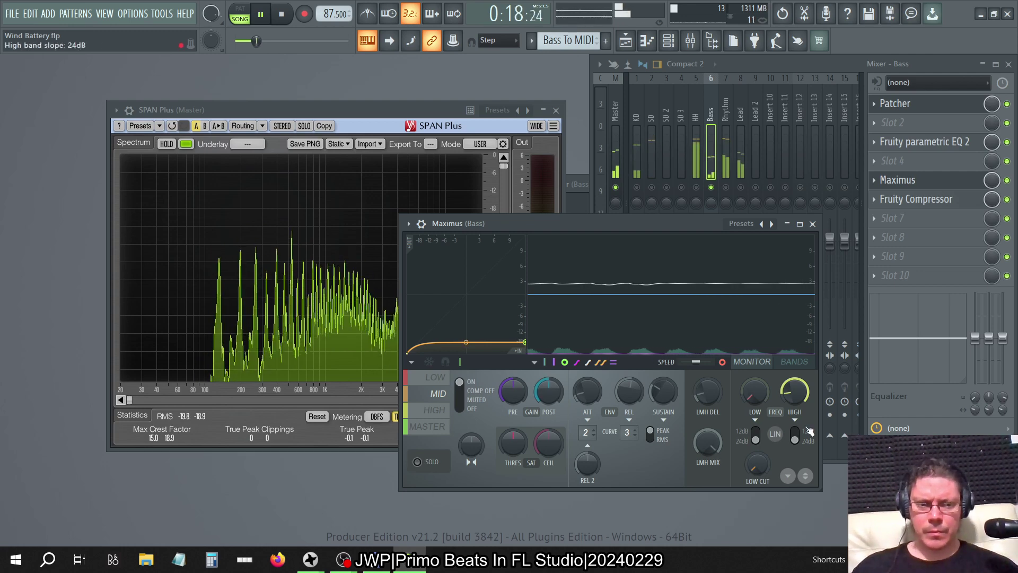
- Raise the mid band's pre gain, set its attack and release curves to 1, and pull its end point down to -INF dB
drag(755, 396, 801, 390)
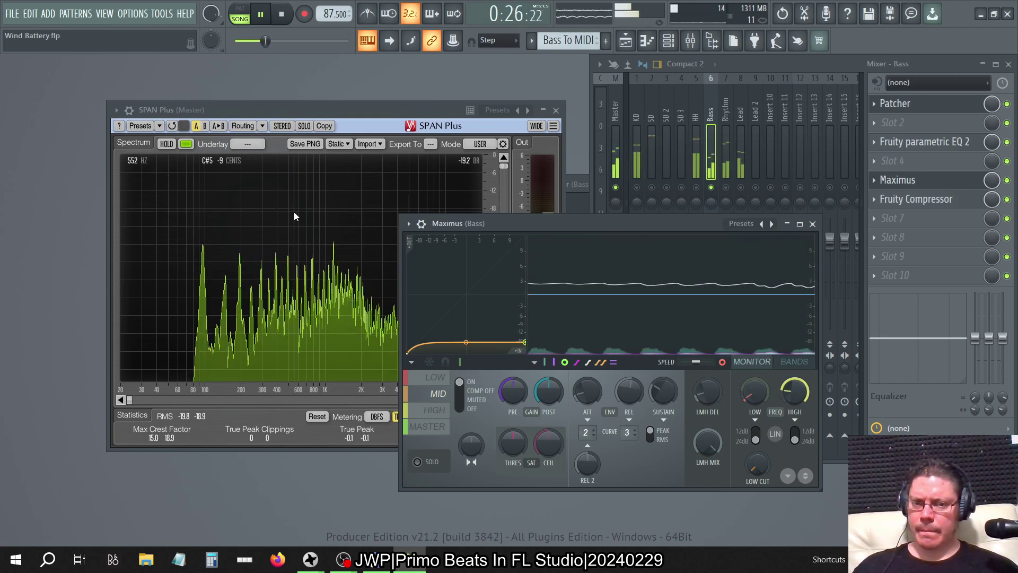
drag(520, 402, 519, 400)
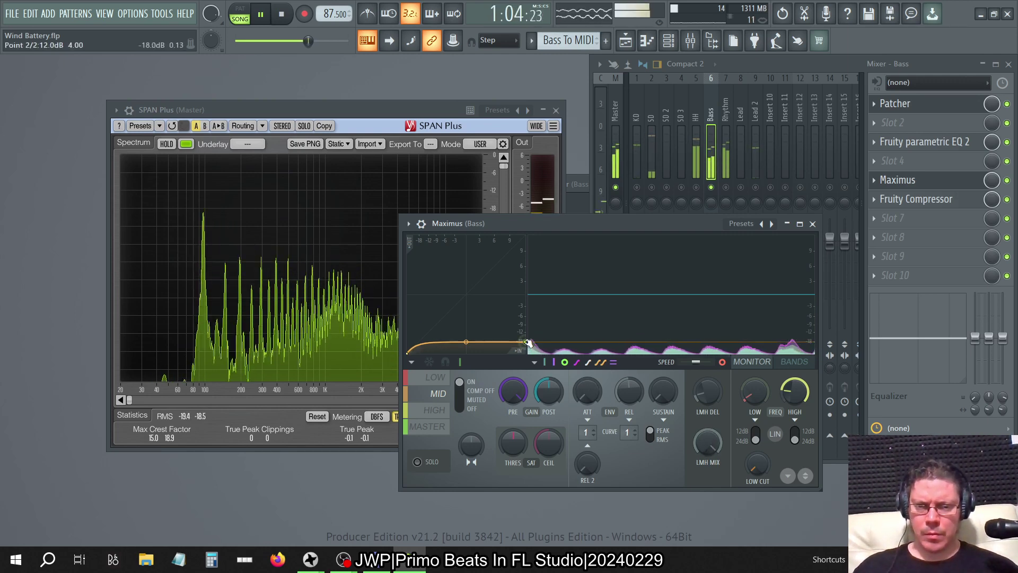
drag(526, 342, 526, 296)
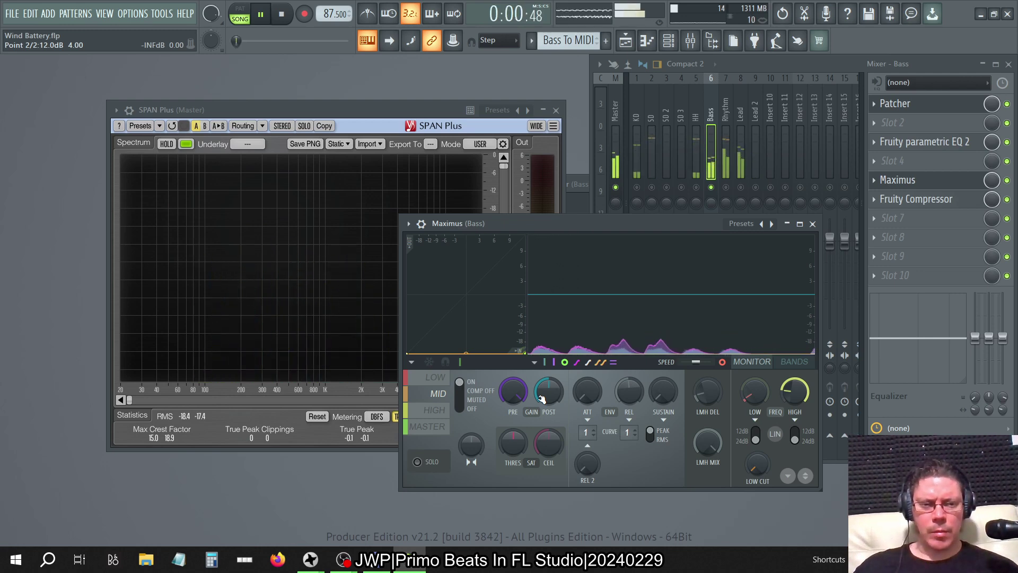
mouse_move(757, 465)
mouse_down()
mouse_move(757, 456)
mouse_move(758, 483)
mouse_move(758, 472)
mouse_up()
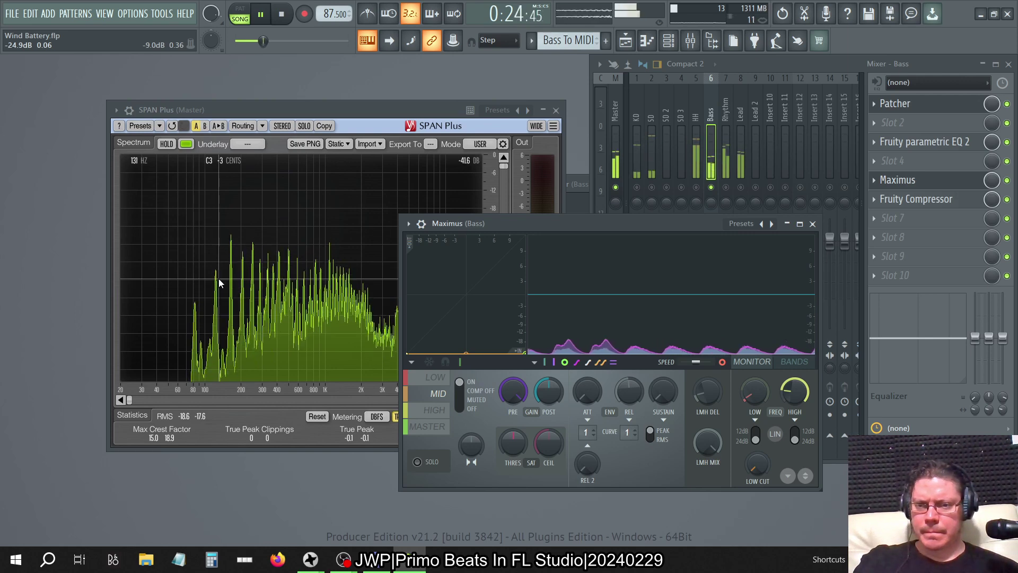
- Solo the mid band while trying modes on the other bands, and raise its curve's end point to about -16.4 dB
click(435, 377)
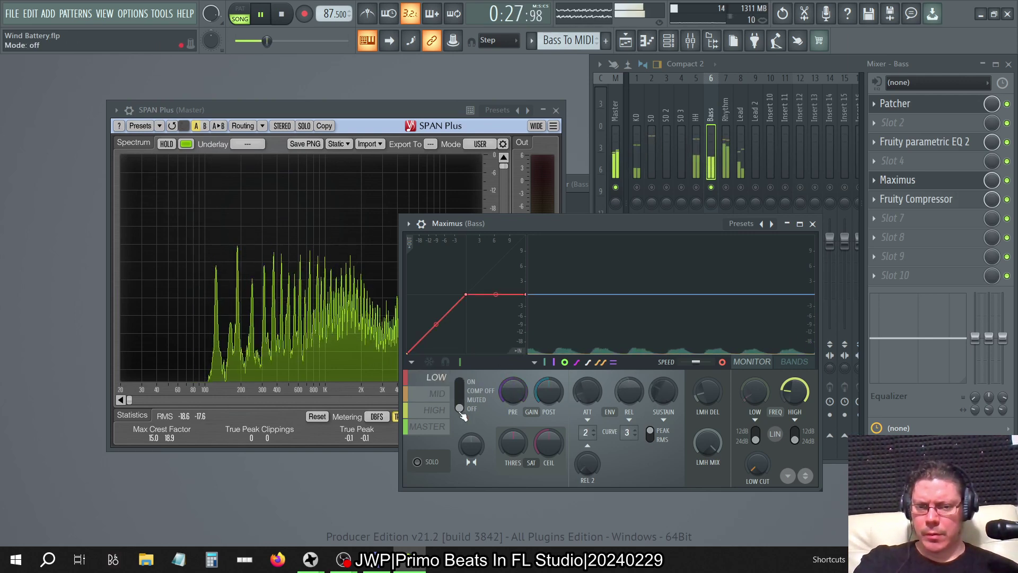
click(434, 410)
click(439, 397)
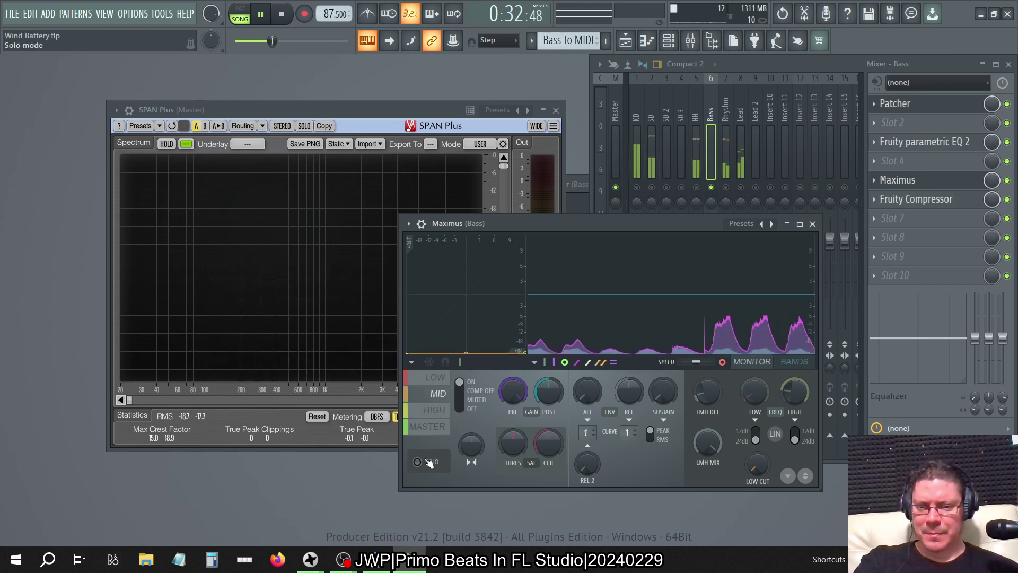
click(436, 377)
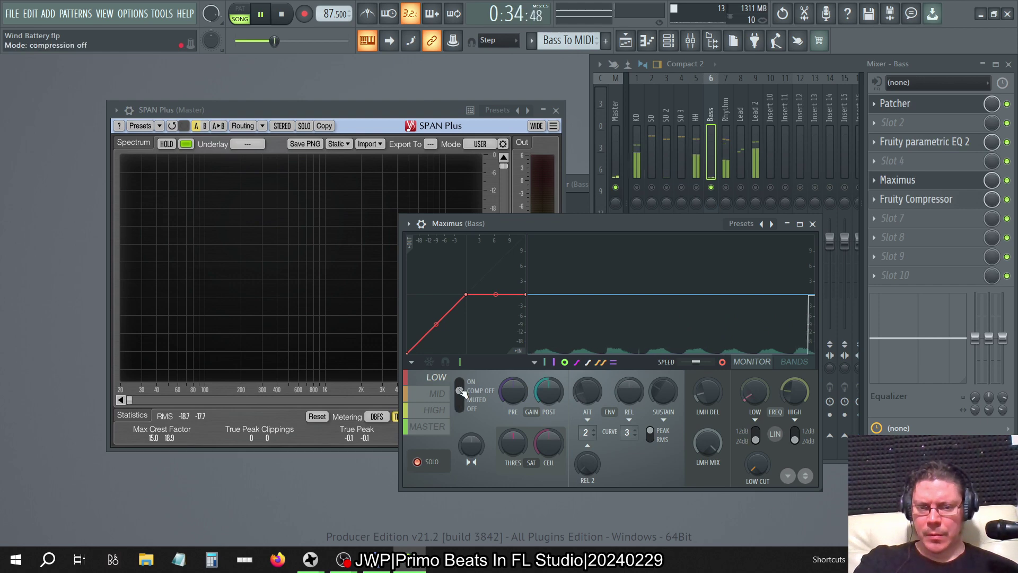
click(444, 415)
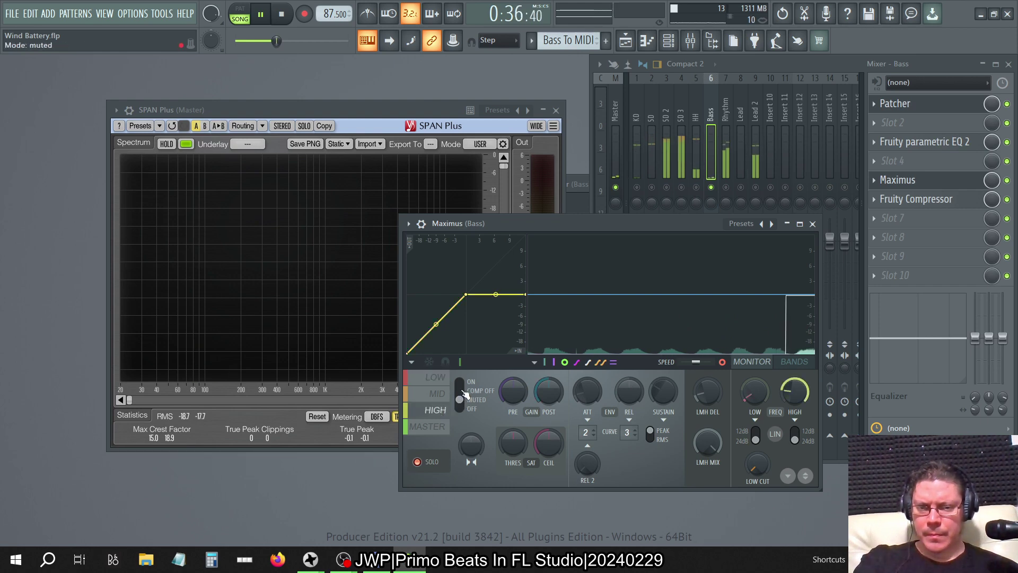
click(428, 427)
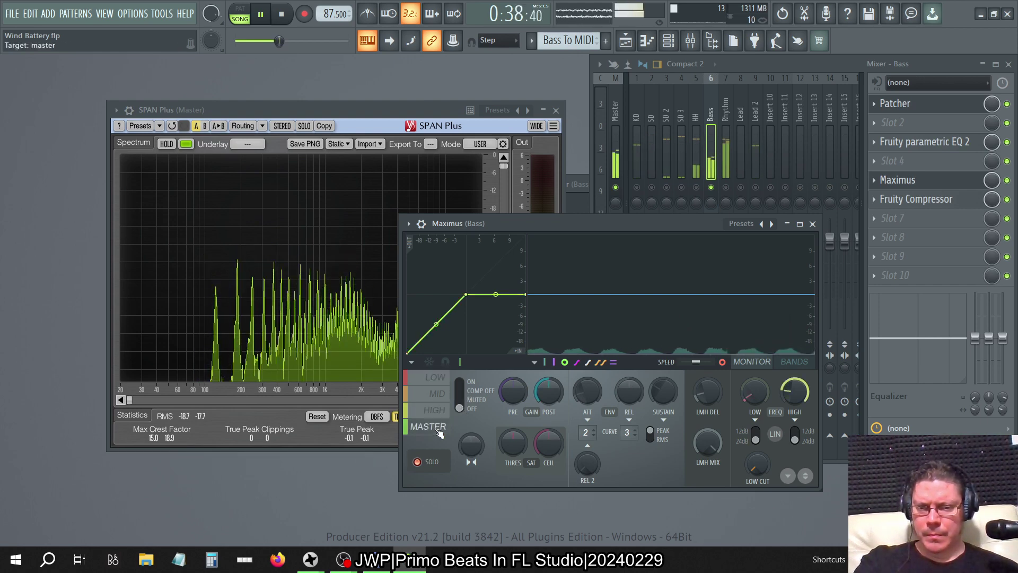
click(437, 393)
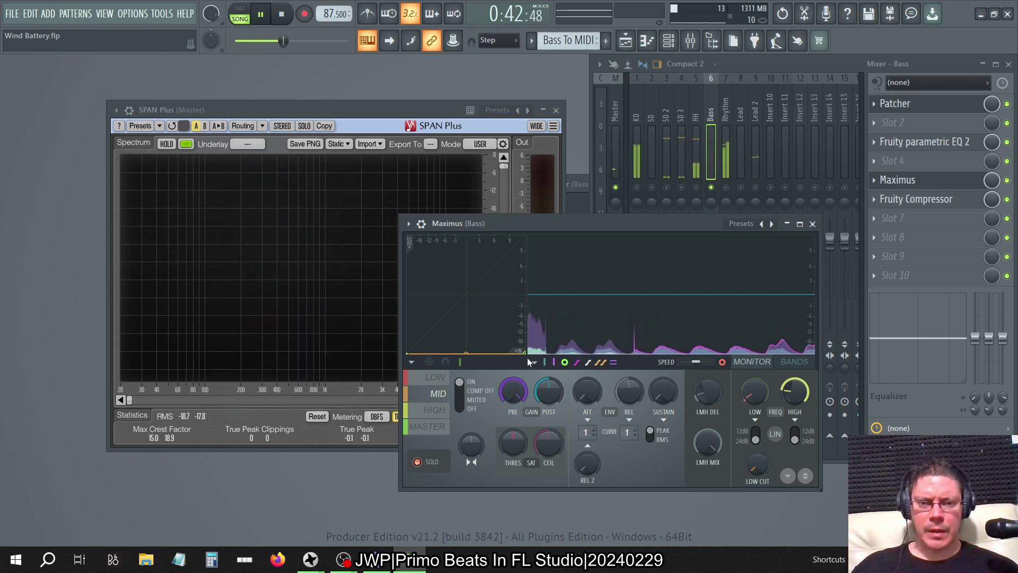
drag(525, 353, 530, 341)
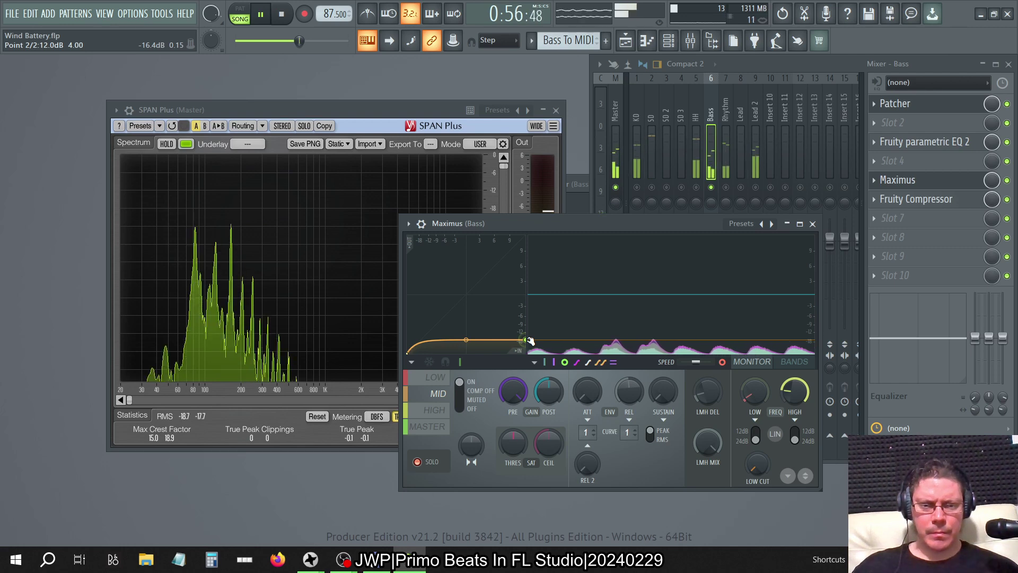
click(871, 180)
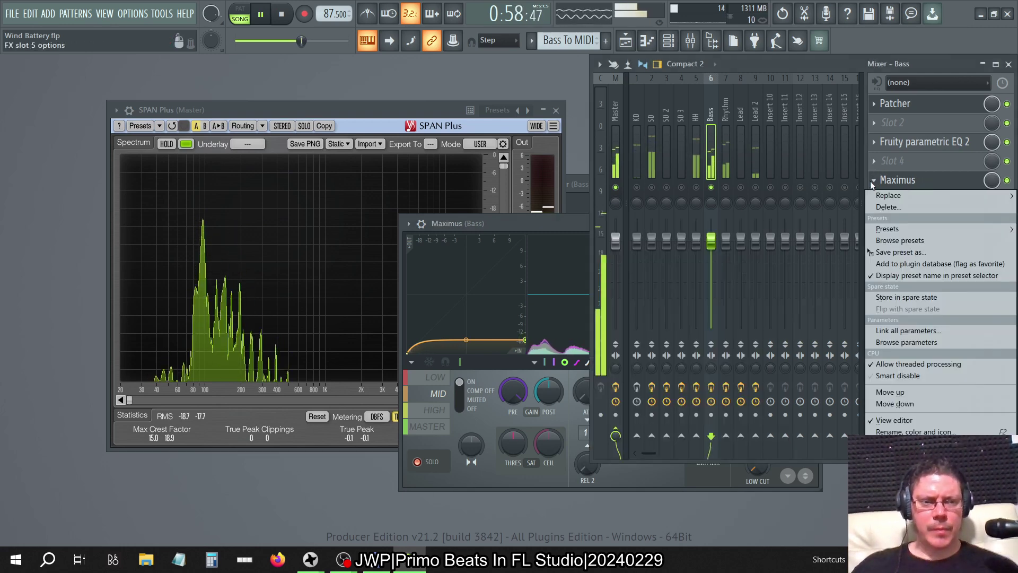
mouse_move(882, 195)
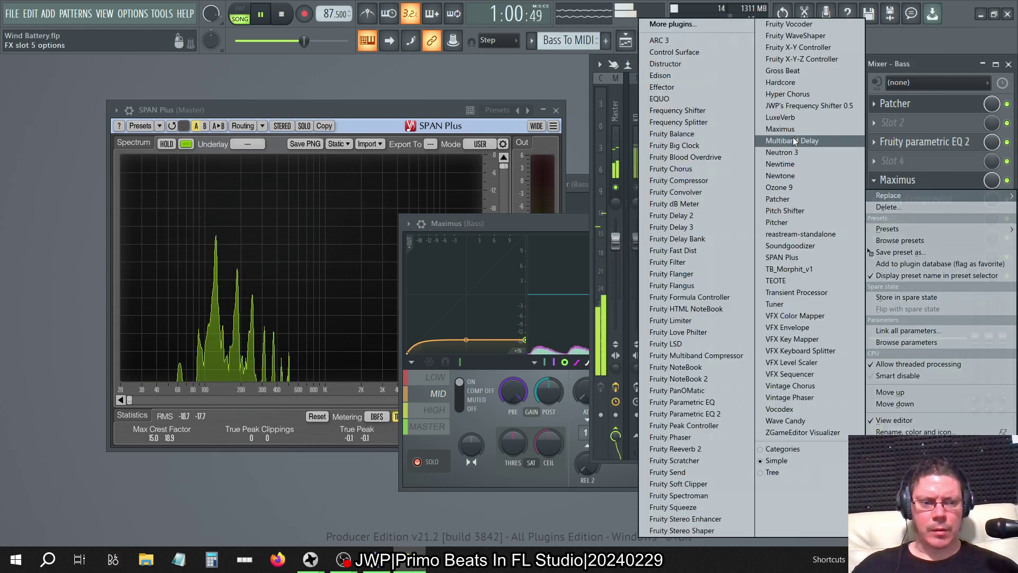
click(549, 222)
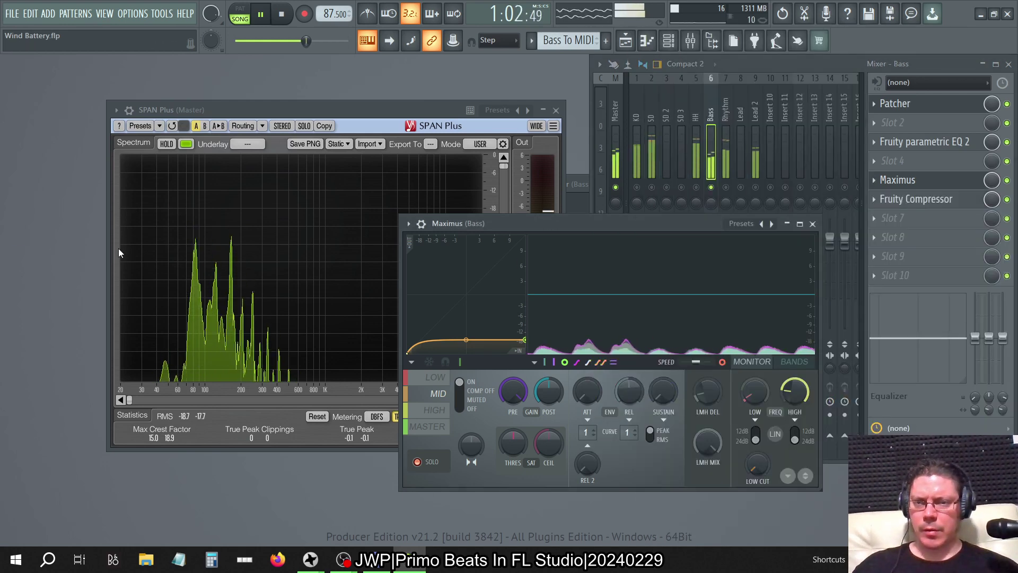
- Show the plugin database in the browser, collapse the installed generators and open the installed effects
click(711, 40)
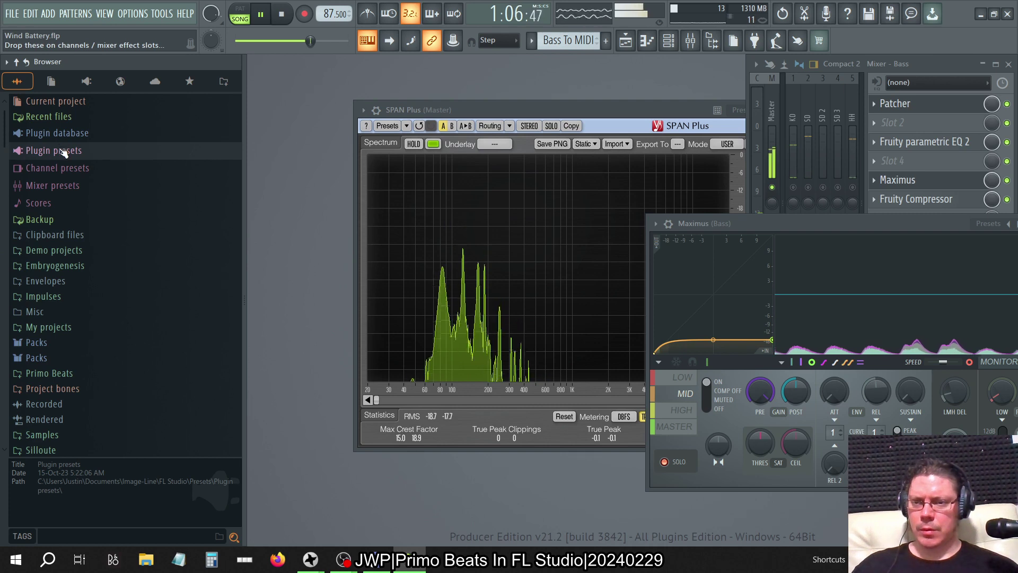
click(86, 81)
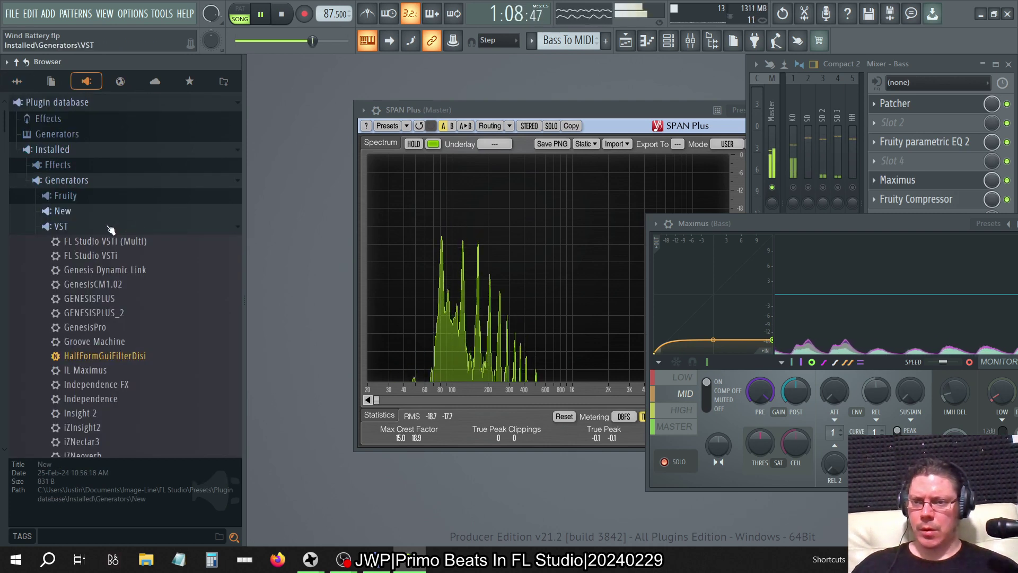
click(114, 229)
click(101, 165)
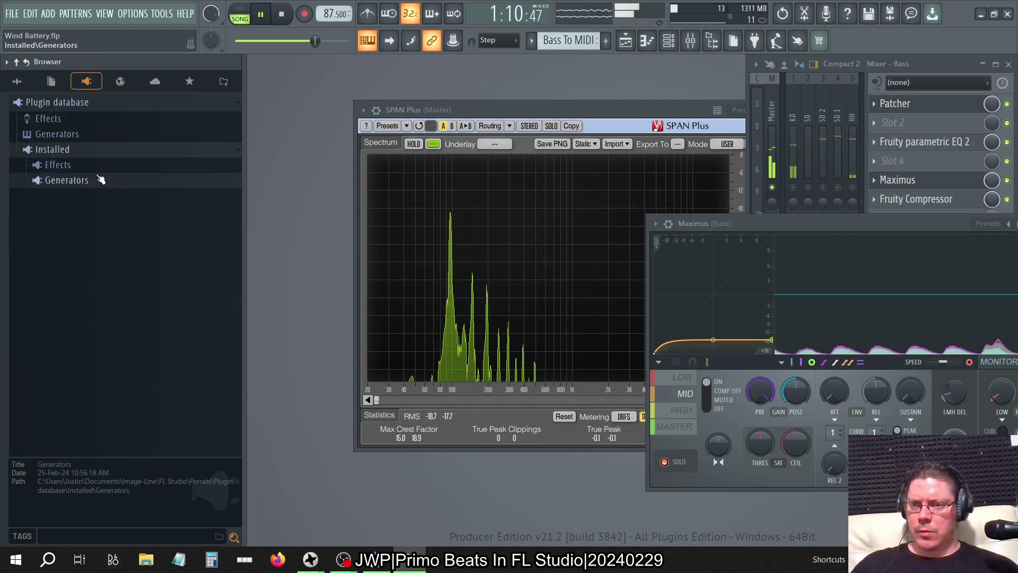
- Browse the installed VST3 effects in the plugin database and close the browser
click(95, 226)
scroll(147, 312, down, 15)
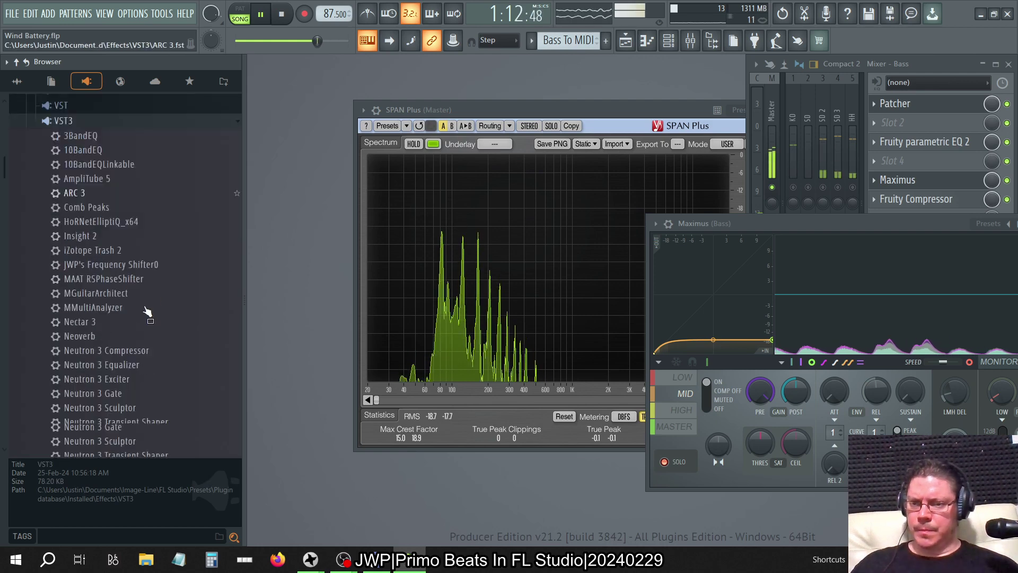
scroll(147, 313, down, 5)
key(alt+F8)
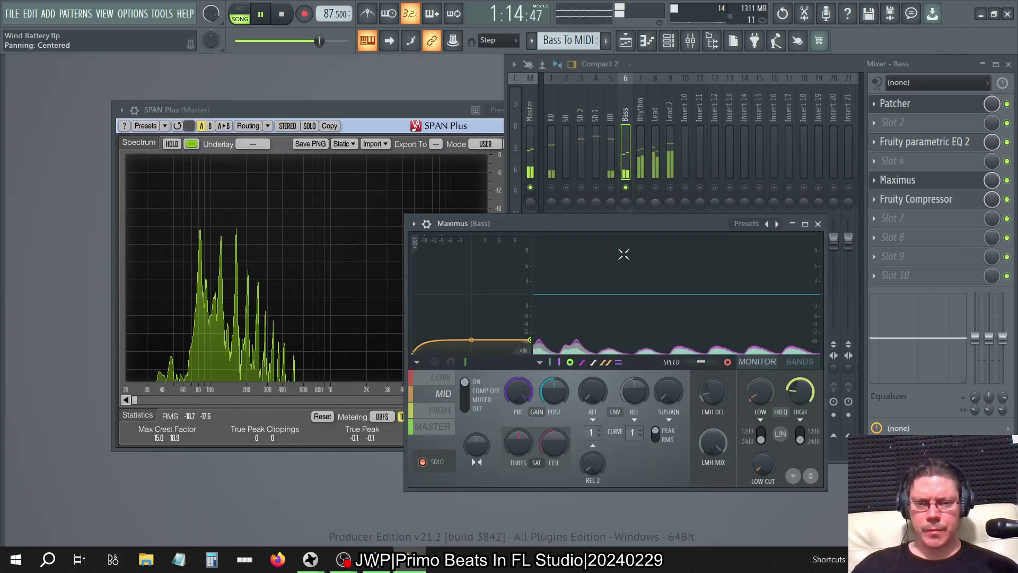
- Flatten the Mid band's compression curve in Maximus by placing its first point at about -18.2 dB and levelling its end point
drag(409, 345, 391, 327)
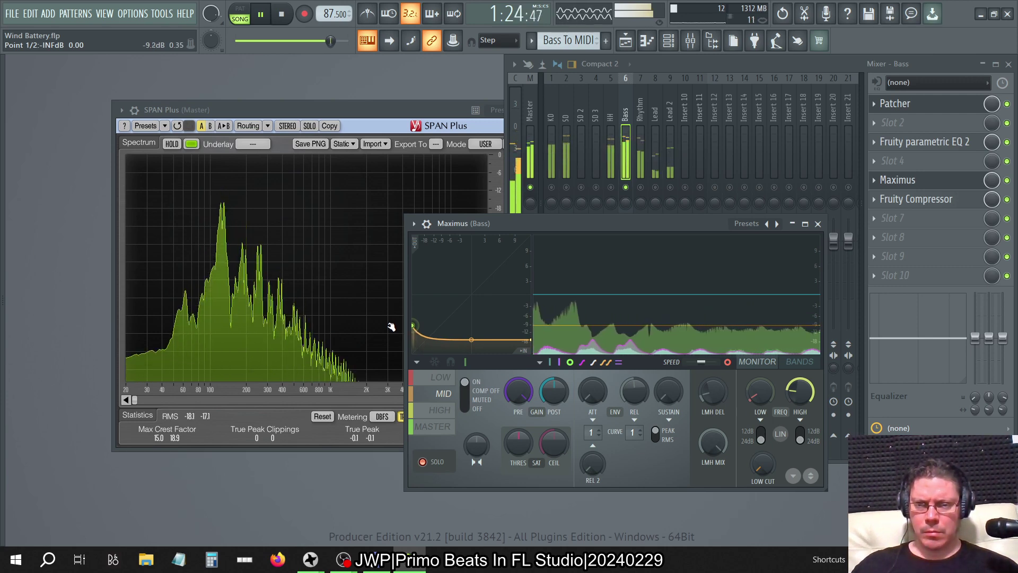
drag(391, 330, 390, 333)
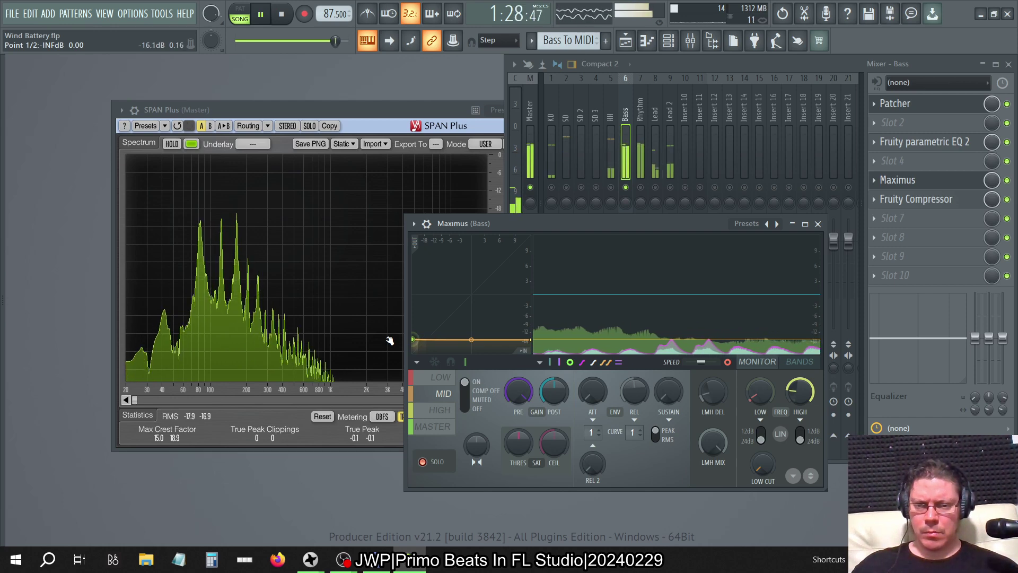
drag(390, 340, 399, 446)
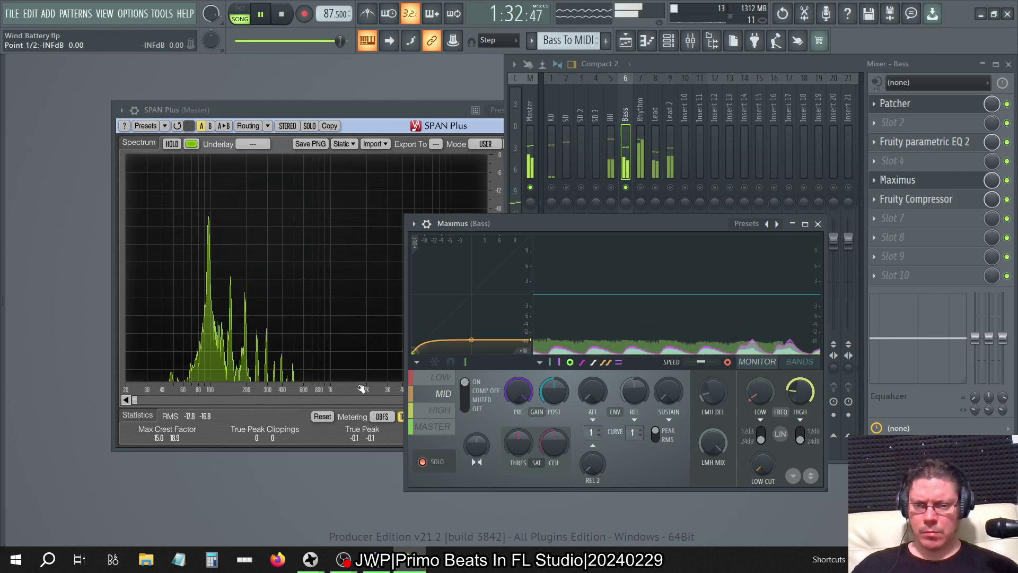
drag(355, 327, 349, 454)
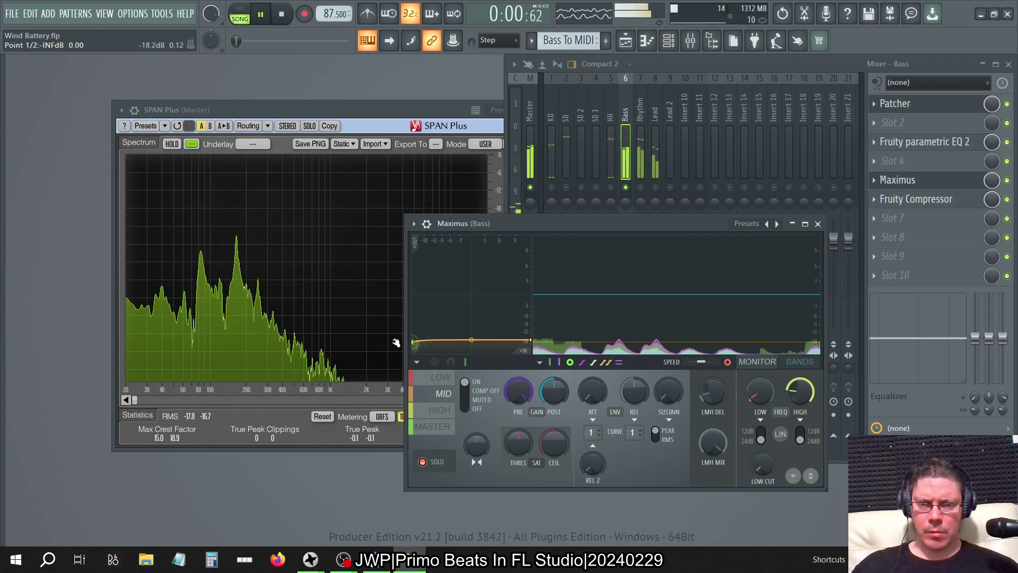
drag(529, 340, 538, 363)
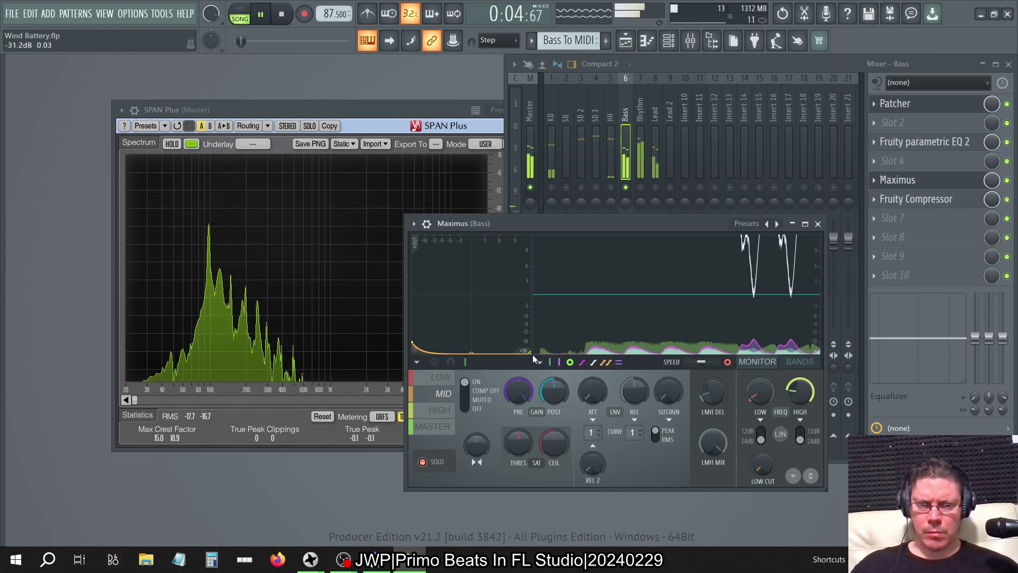
drag(532, 355, 532, 344)
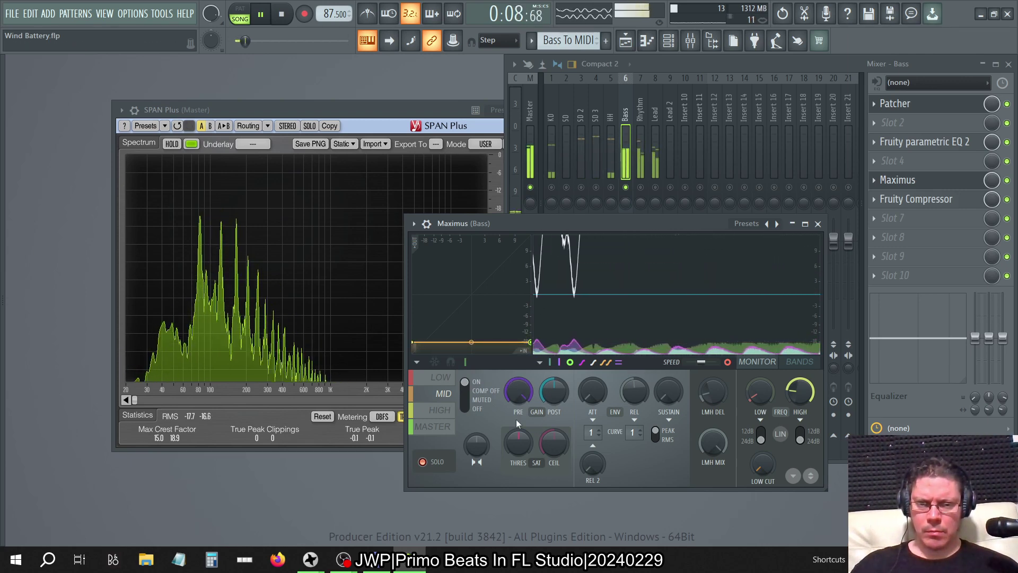
- Add a middle point near the quiet end of the Mid curve and lower the curve's end point to the floor
right_click(480, 342)
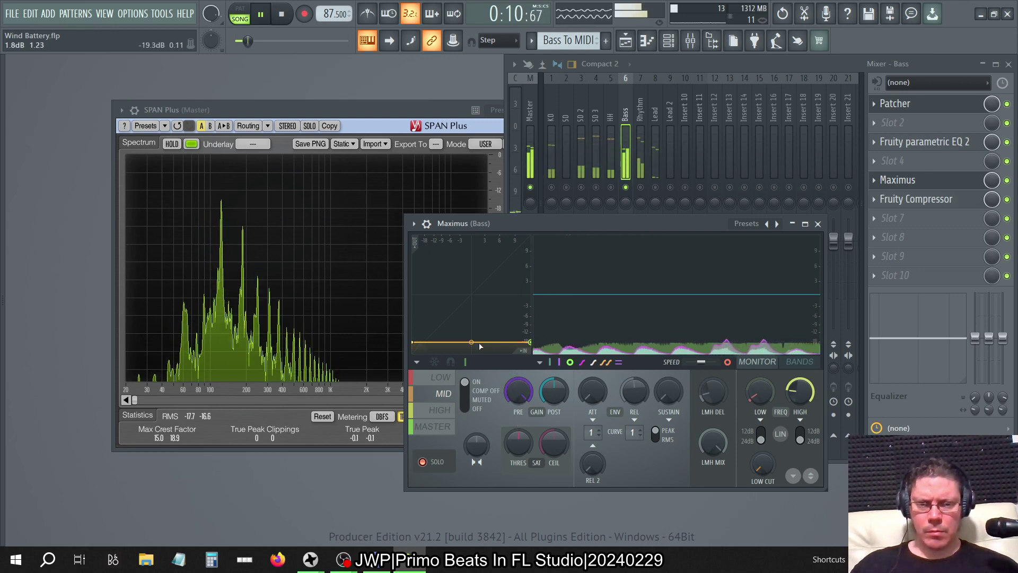
drag(480, 342, 424, 339)
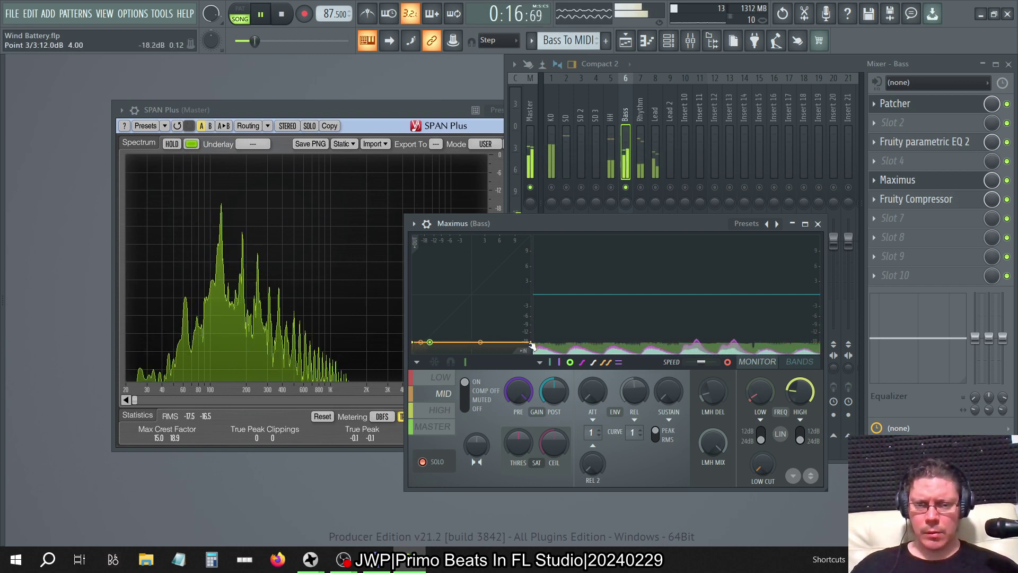
drag(532, 346, 478, 351)
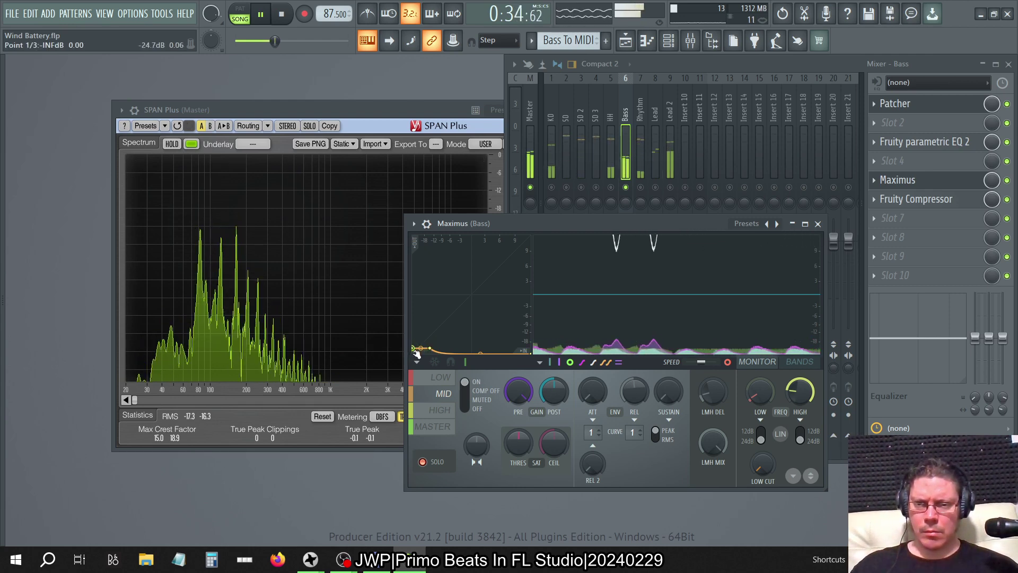
- Bring Maximus back in front of the spectrum analyzer and delete the middle point of the Mid curve
click(351, 112)
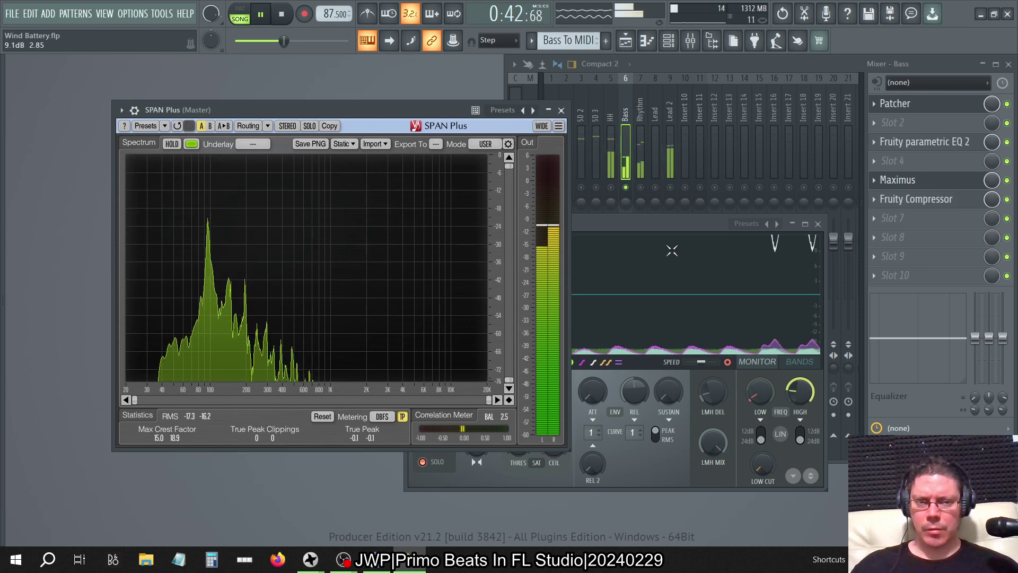
click(647, 224)
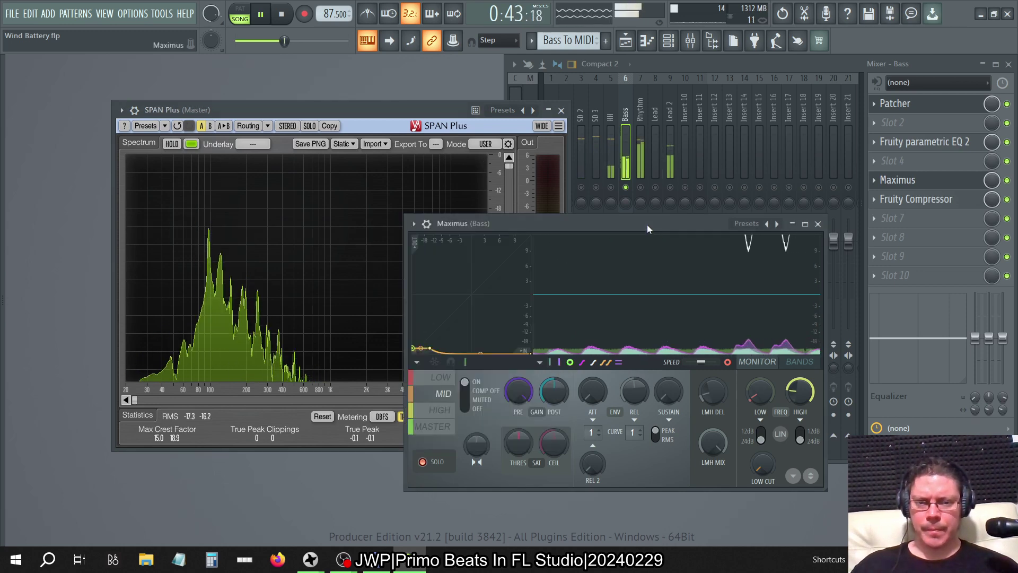
right_click(431, 348)
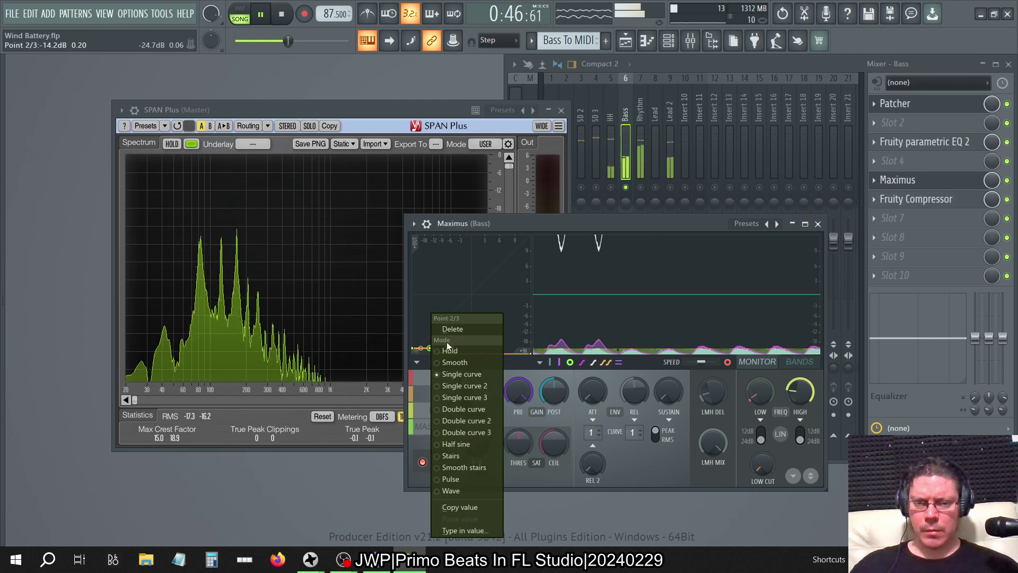
click(454, 328)
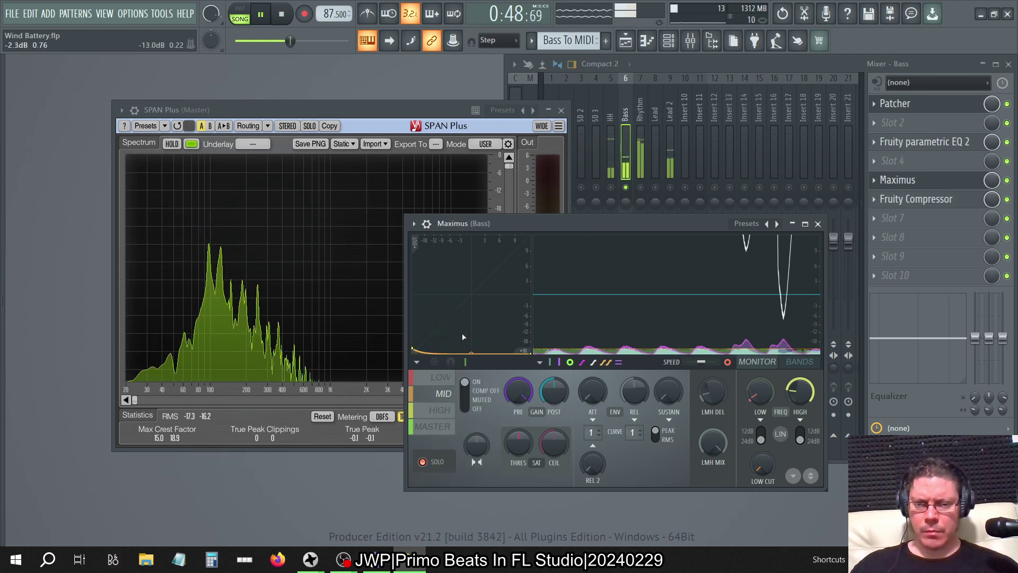
- Adjust the Mid curve's tension and add a new middle point at about -18.2 dB input
drag(472, 353, 472, 352)
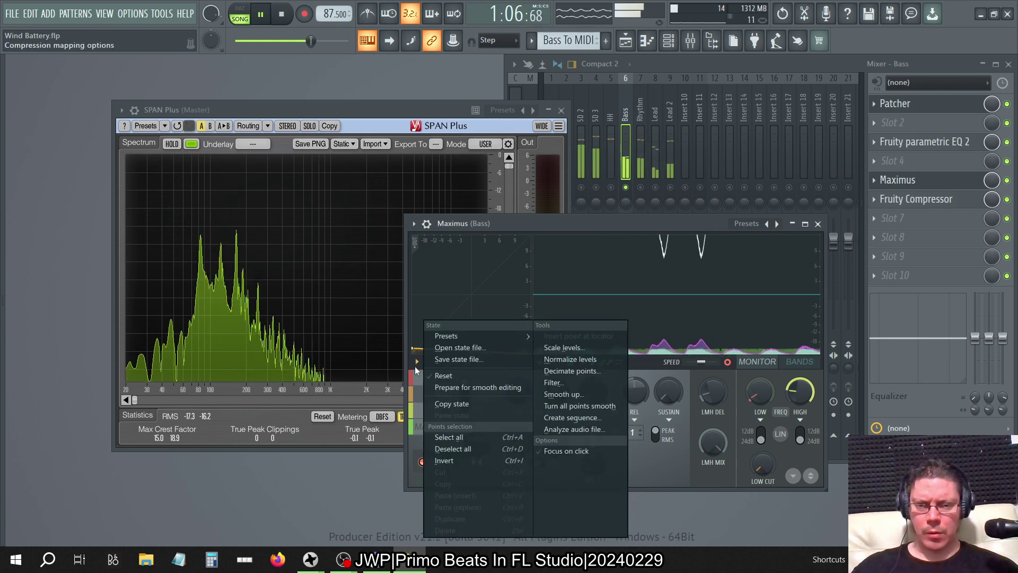
click(416, 363)
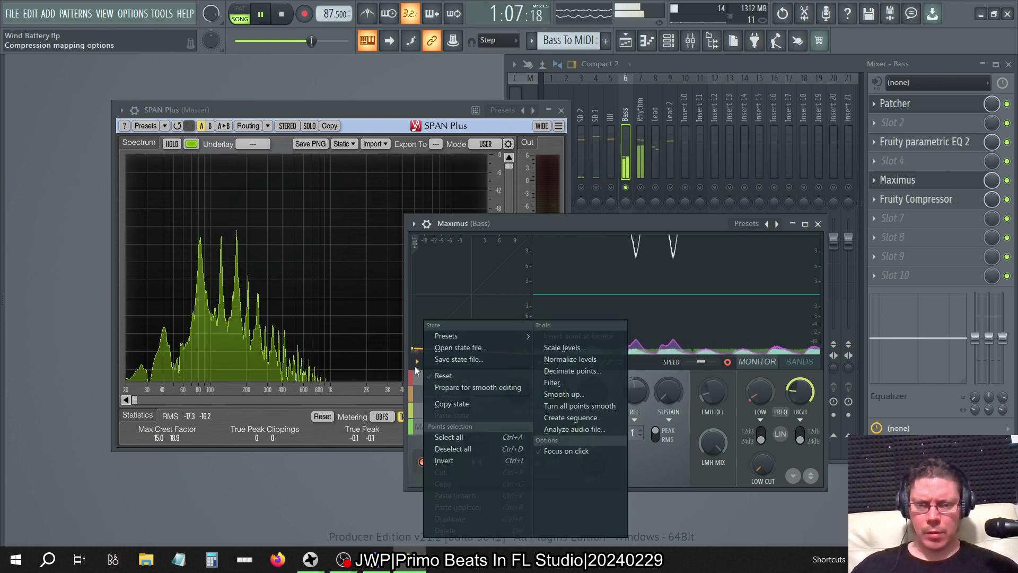
click(552, 214)
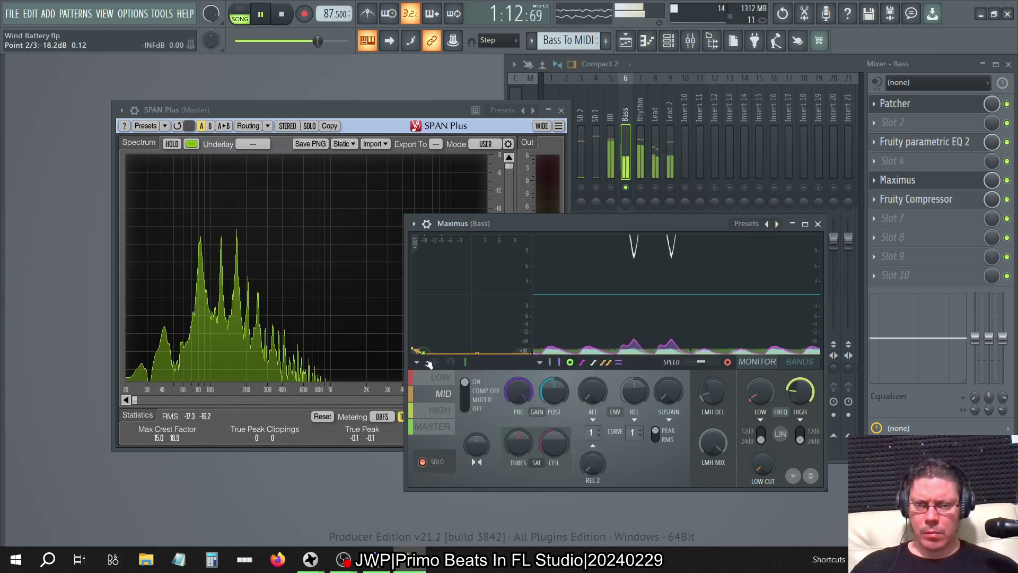
- Set the mode of the Mid curve's last point to Hold
right_click(530, 351)
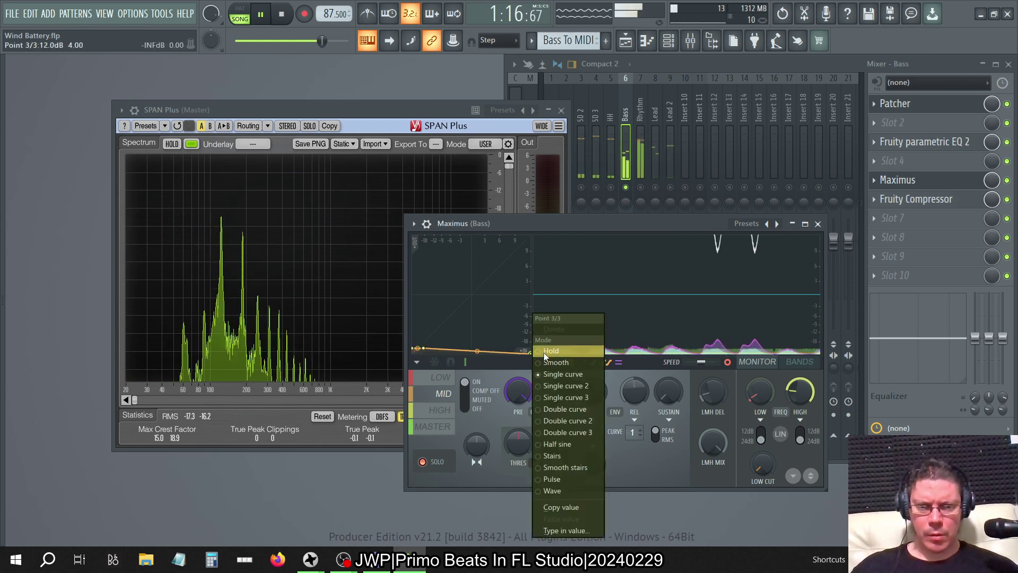
click(546, 351)
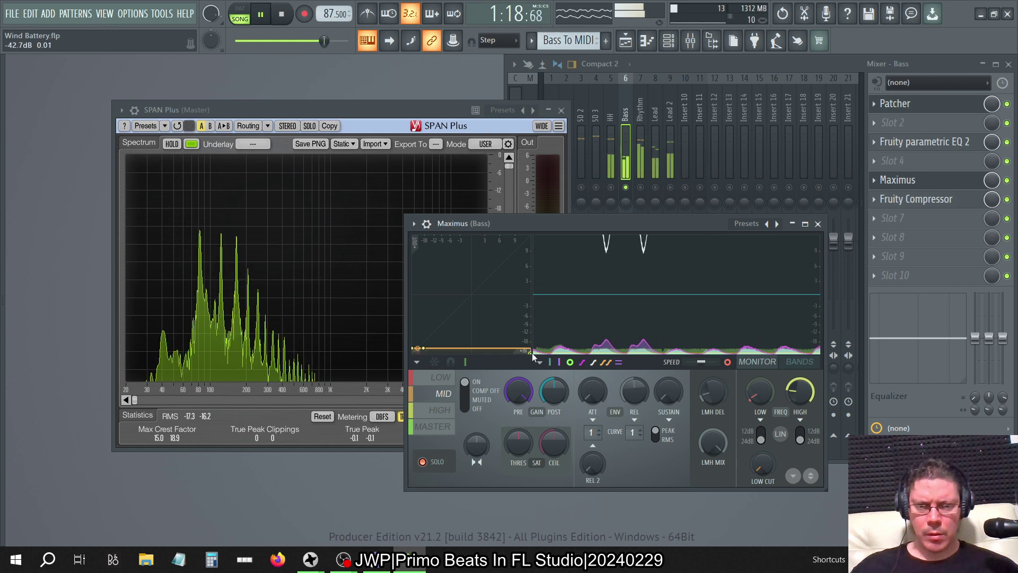
right_click(530, 353)
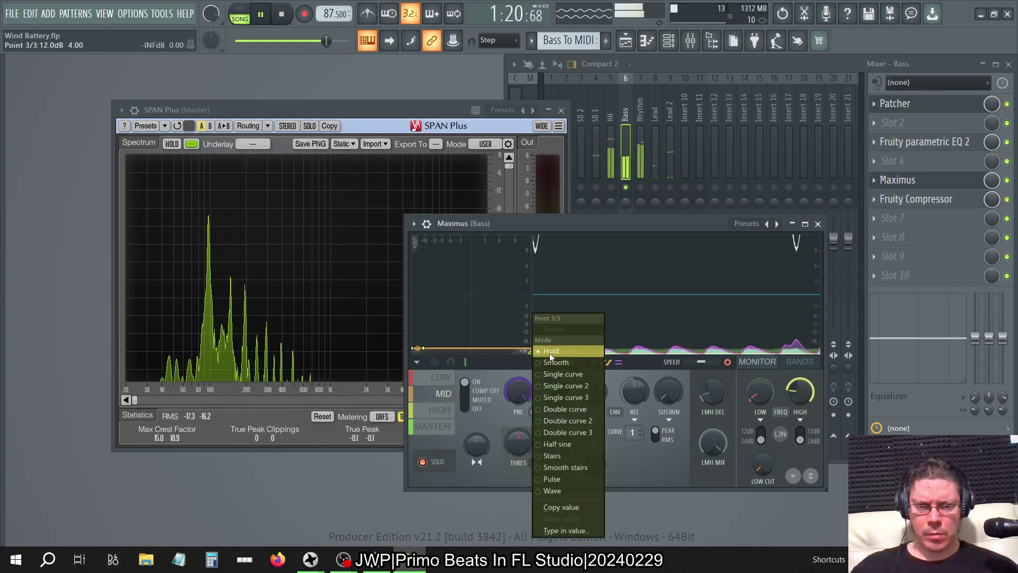
click(550, 352)
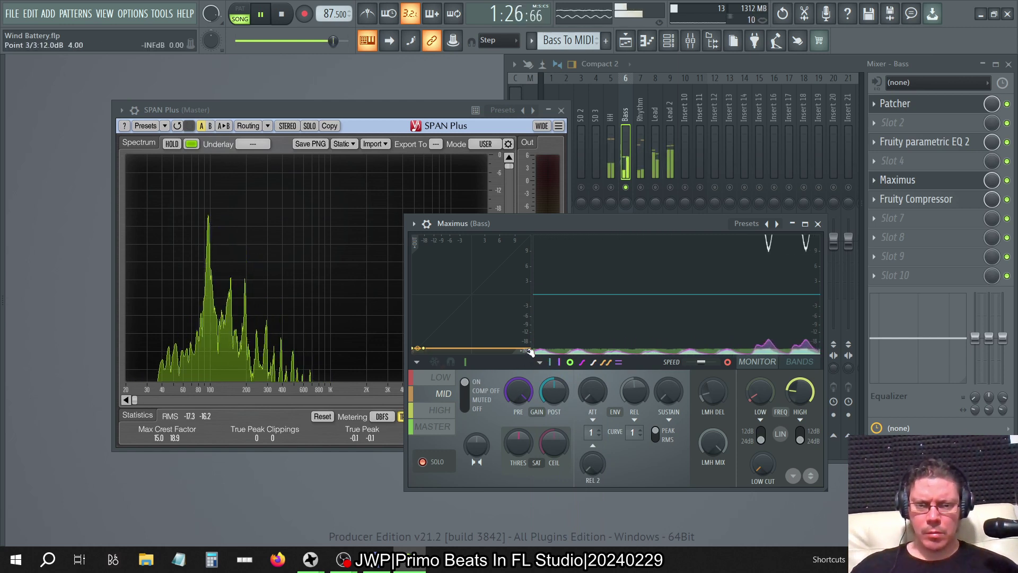
- Change the Mid curve's last point to Stairs mode and set its tension to 1002 steps
right_click(530, 351)
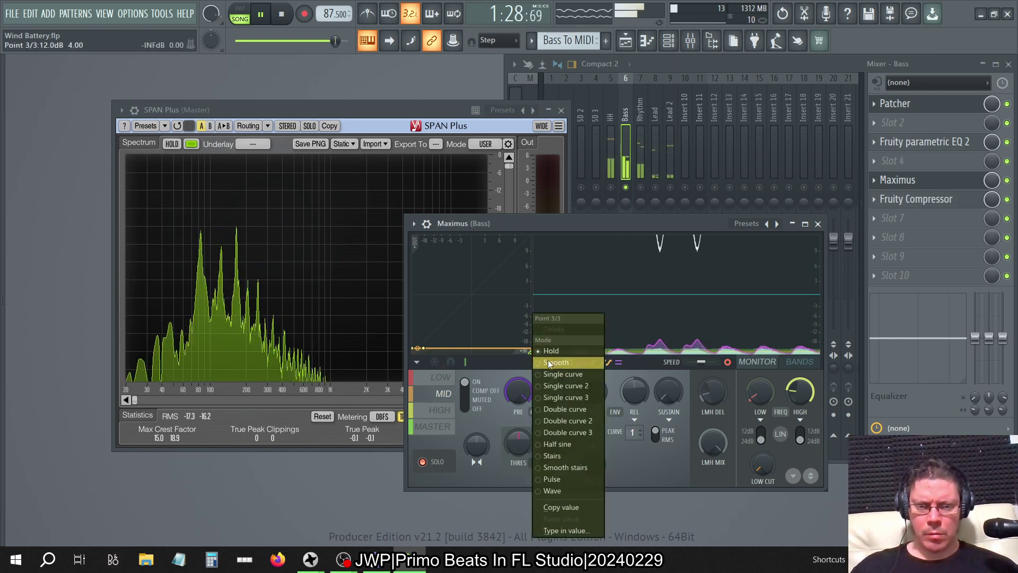
click(555, 456)
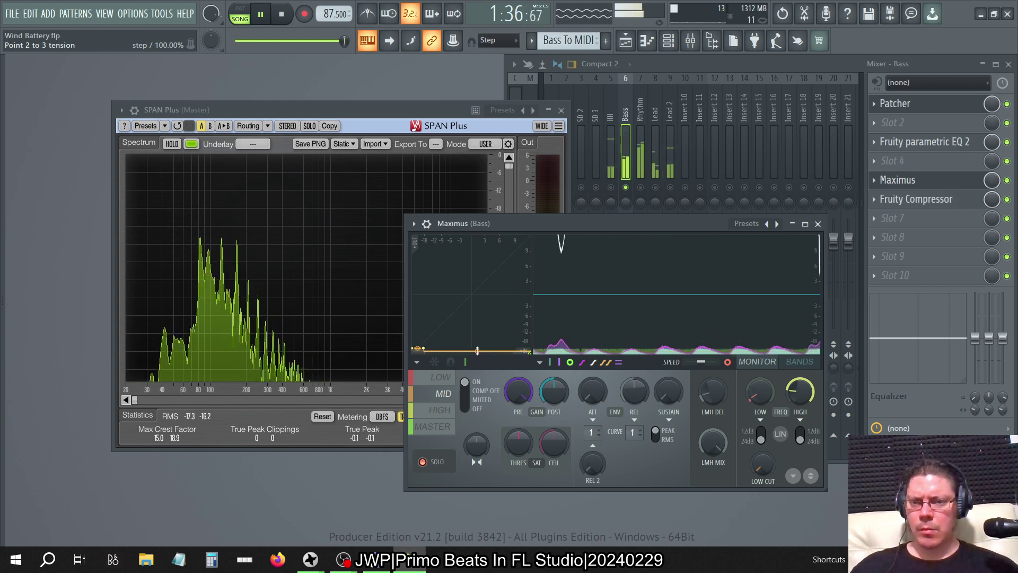
drag(477, 350, 478, 356)
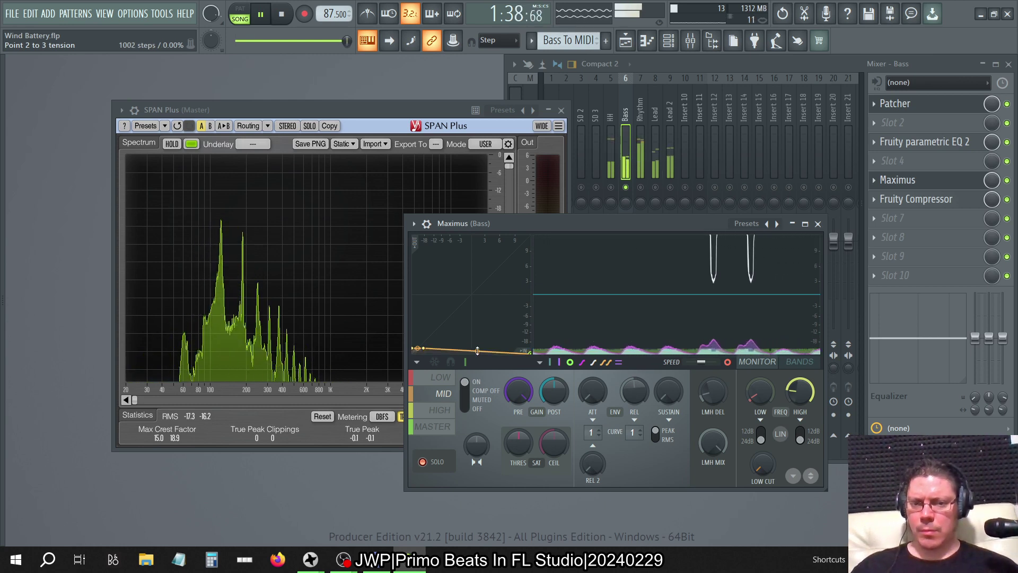
- Switch the last point to Smooth mode, add another point near the curve's start, and shift point 2 to about -22.4 dB input
right_click(531, 353)
click(549, 362)
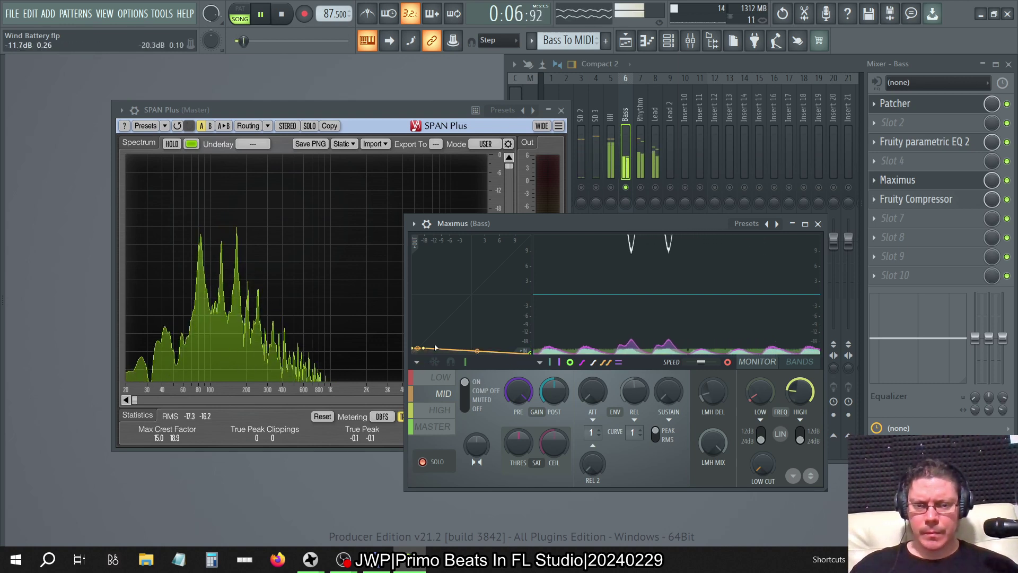
drag(433, 349, 426, 377)
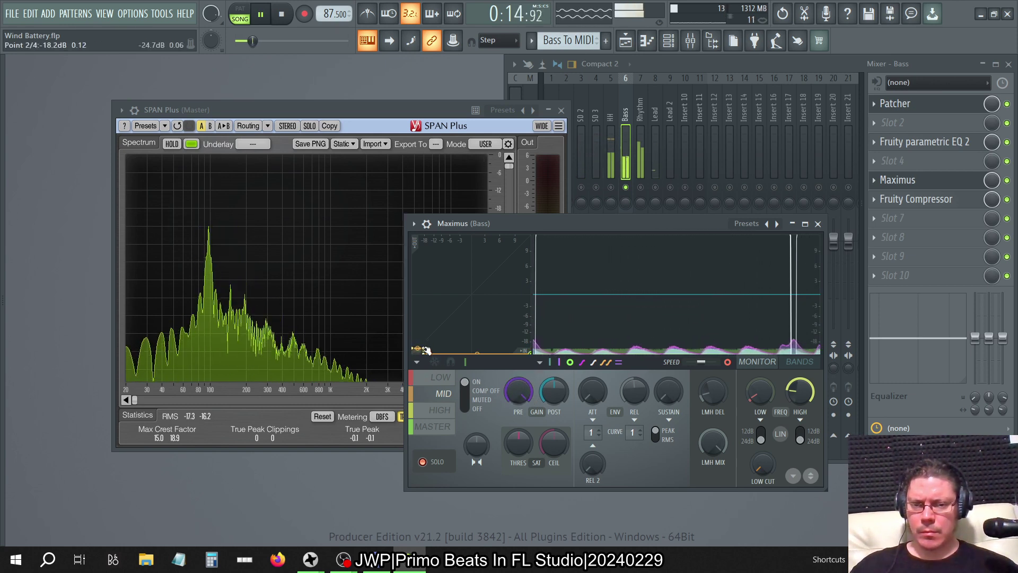
drag(426, 350, 421, 349)
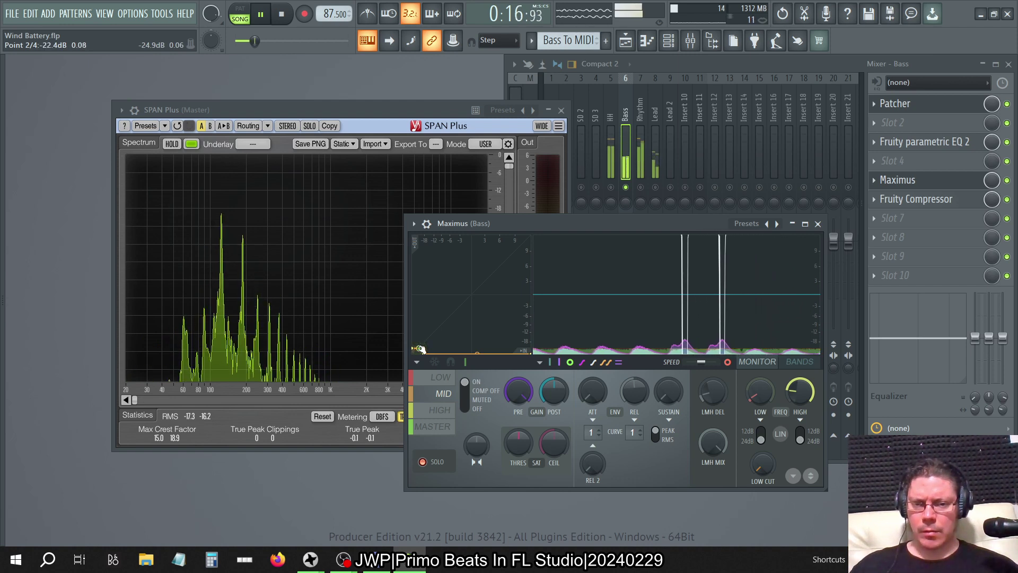
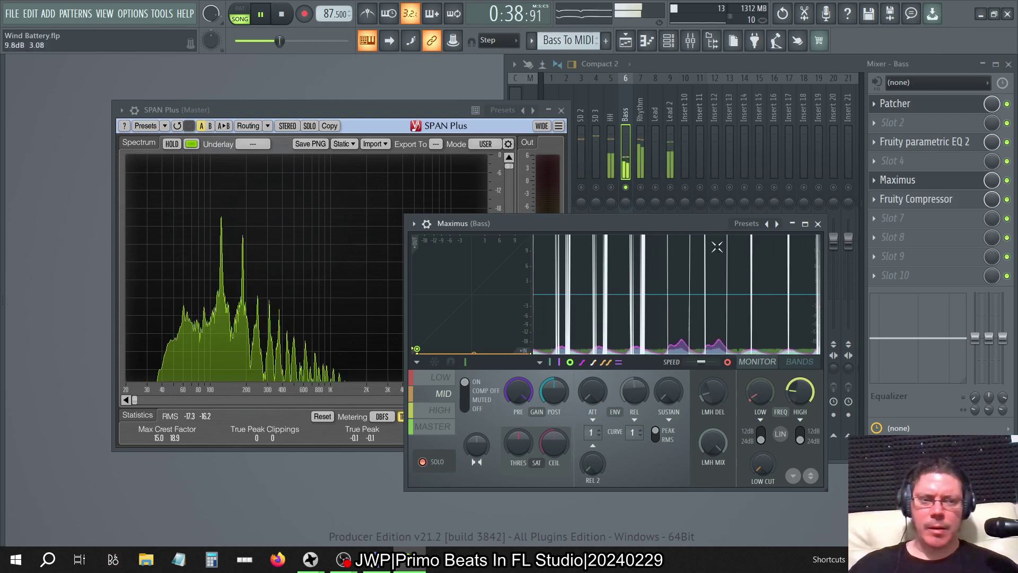
- Delete the Maximus effect from slot 5 of the Bass mixer track
click(874, 180)
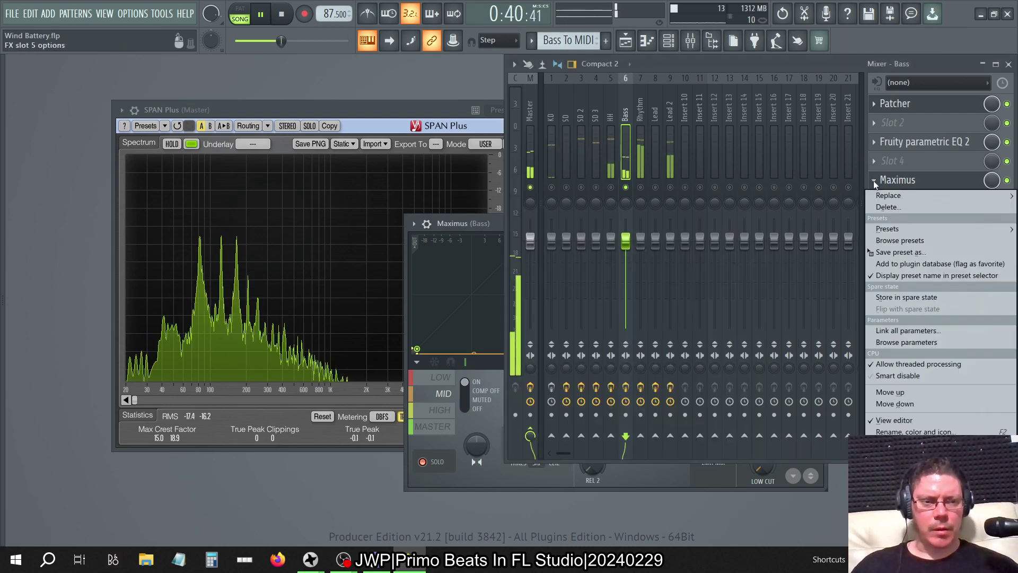
click(887, 207)
click(552, 321)
- Load Neutron 3 Equalizer from the installed VST3 effects into slot 5 of the Bass mixer track
mouse_move(3, 326)
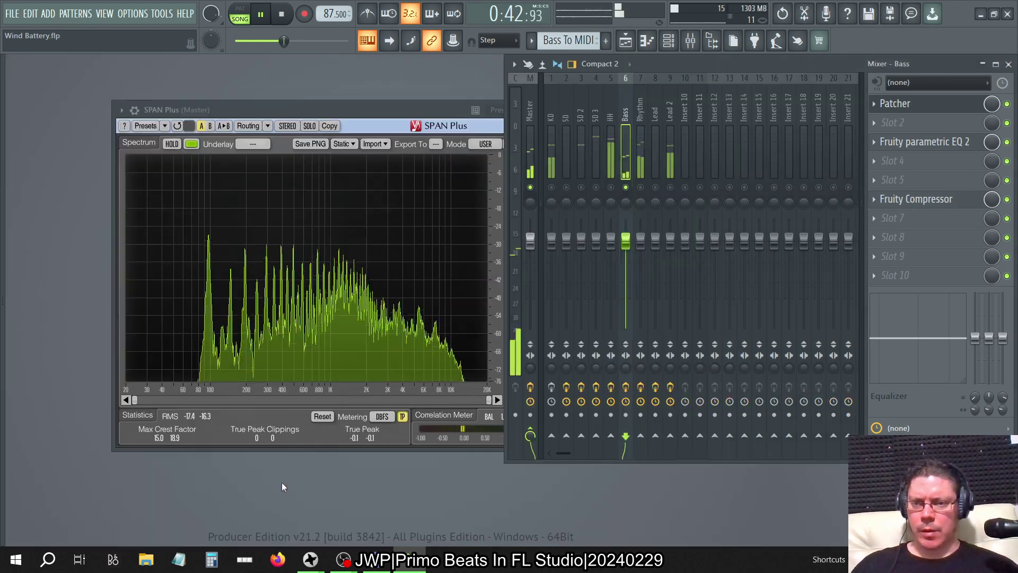
mouse_move(127, 250)
scroll(128, 248, down, 10)
scroll(127, 248, up, 20)
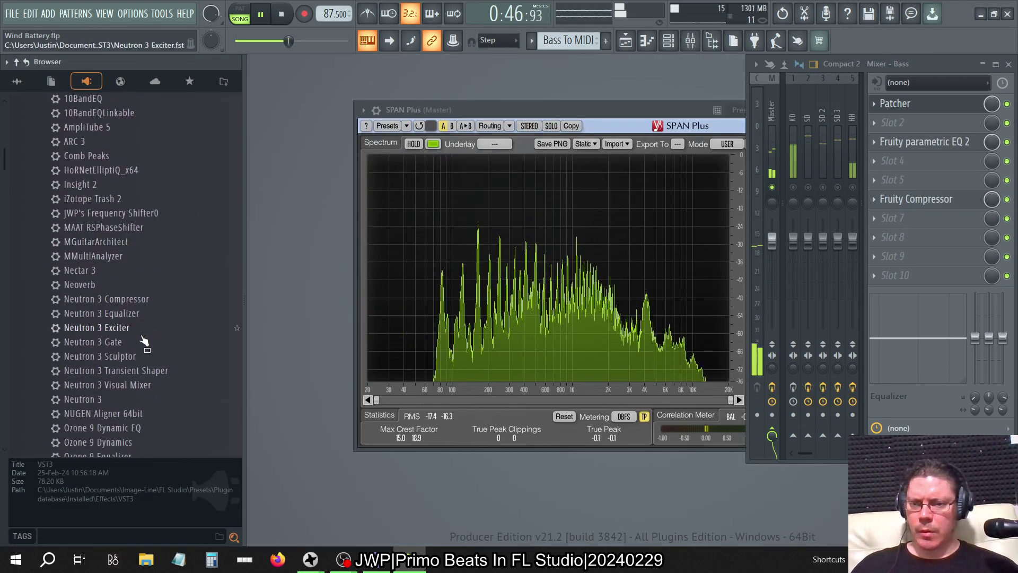
drag(127, 313, 917, 180)
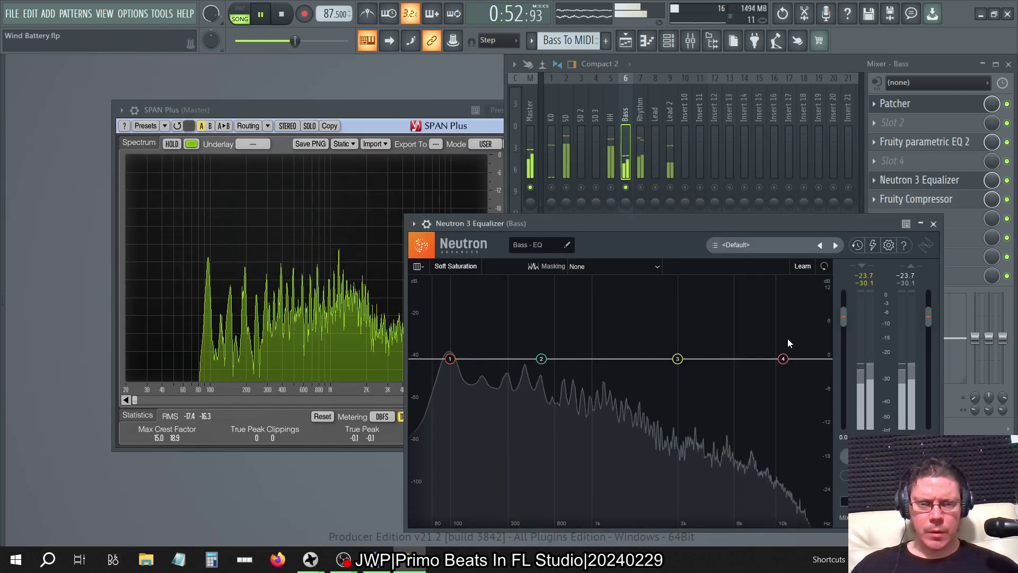
- Run Learn in Neutron 3 Equalizer to position the EQ nodes automatically, and select node 2
click(800, 267)
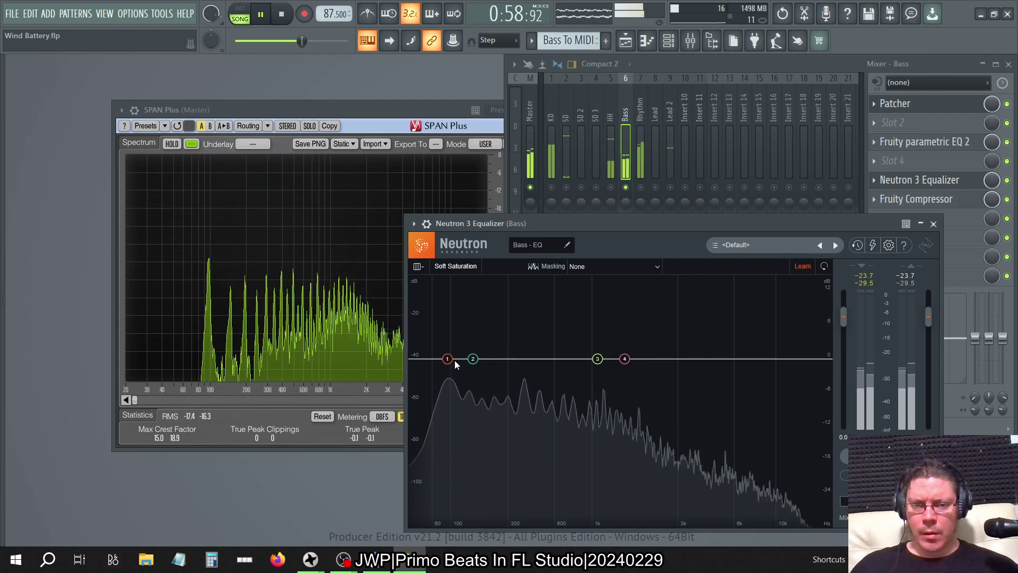
click(450, 359)
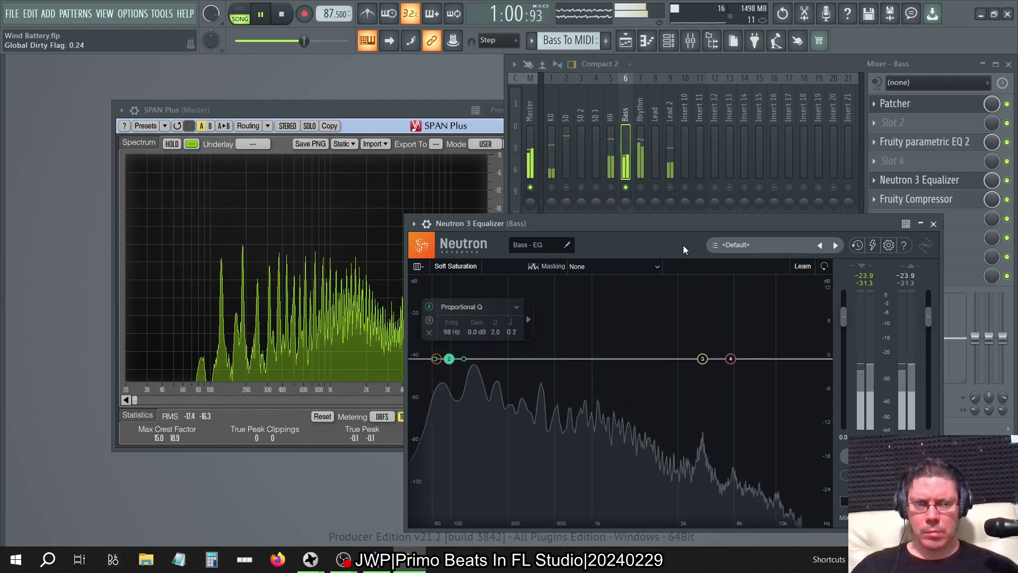
- Rerun Learn in Neutron 3 Equalizer and set node 1's filter type to Analog Low Shelf
click(802, 266)
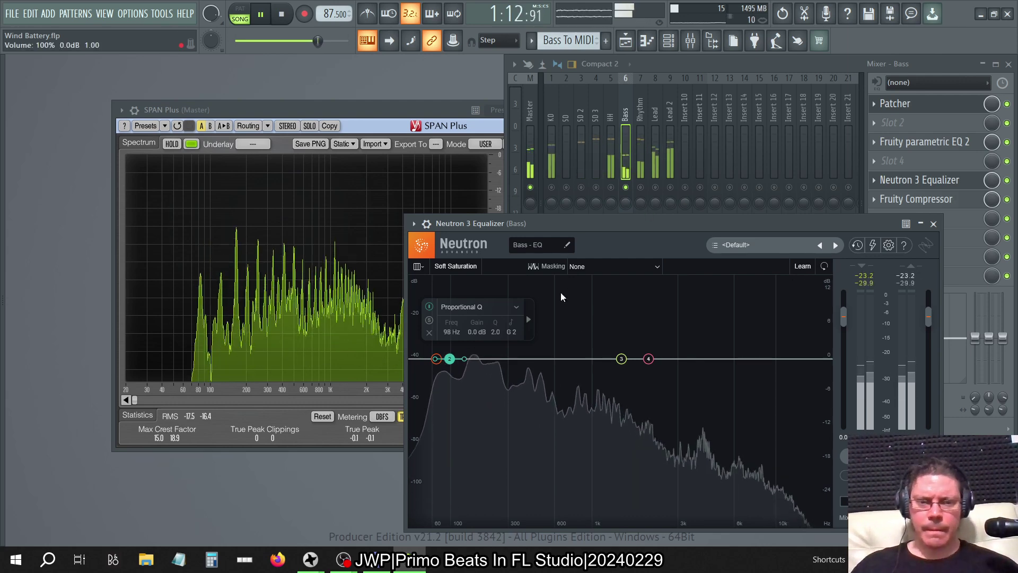
click(436, 359)
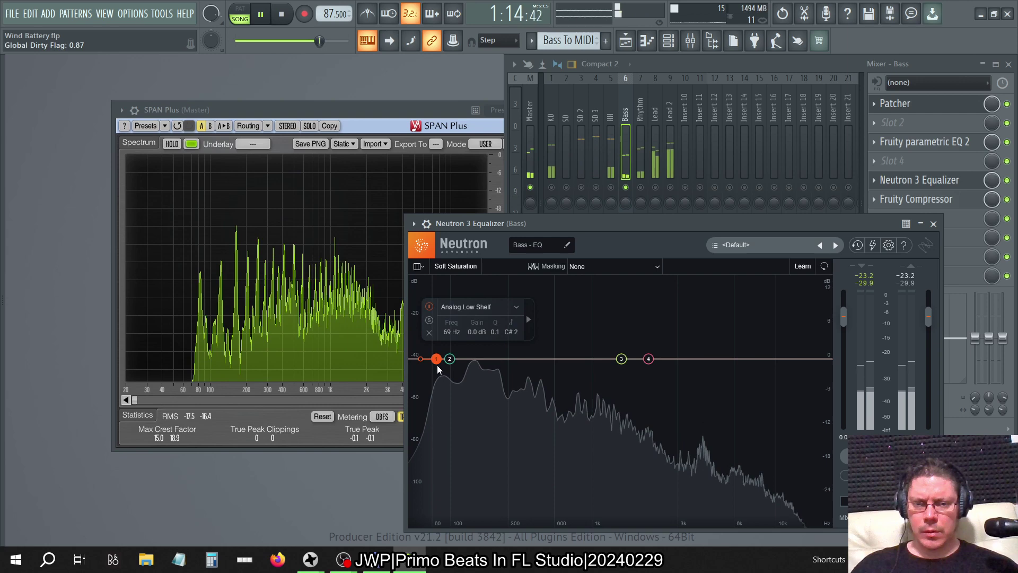
click(485, 307)
mouse_move(478, 322)
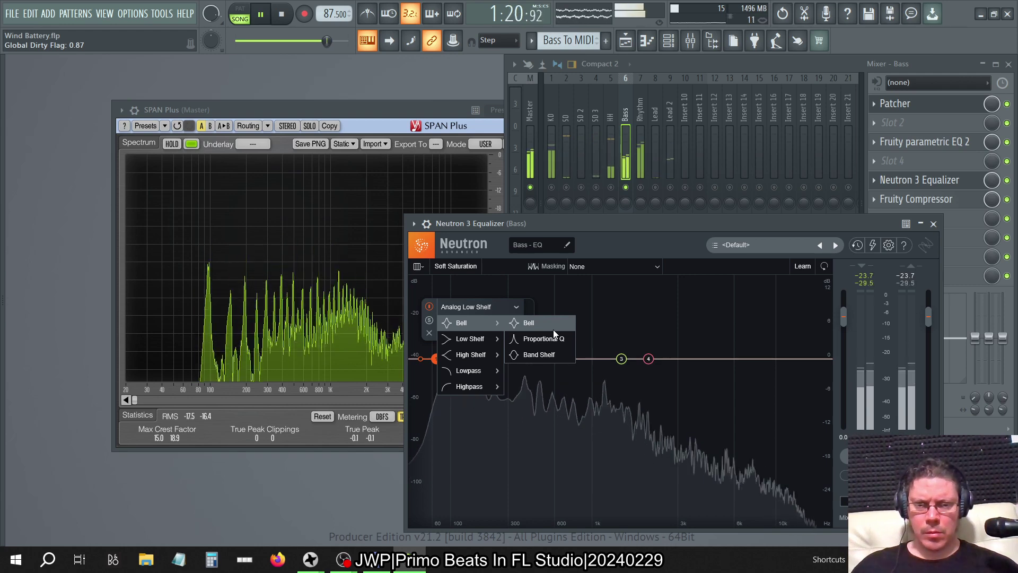
mouse_move(484, 338)
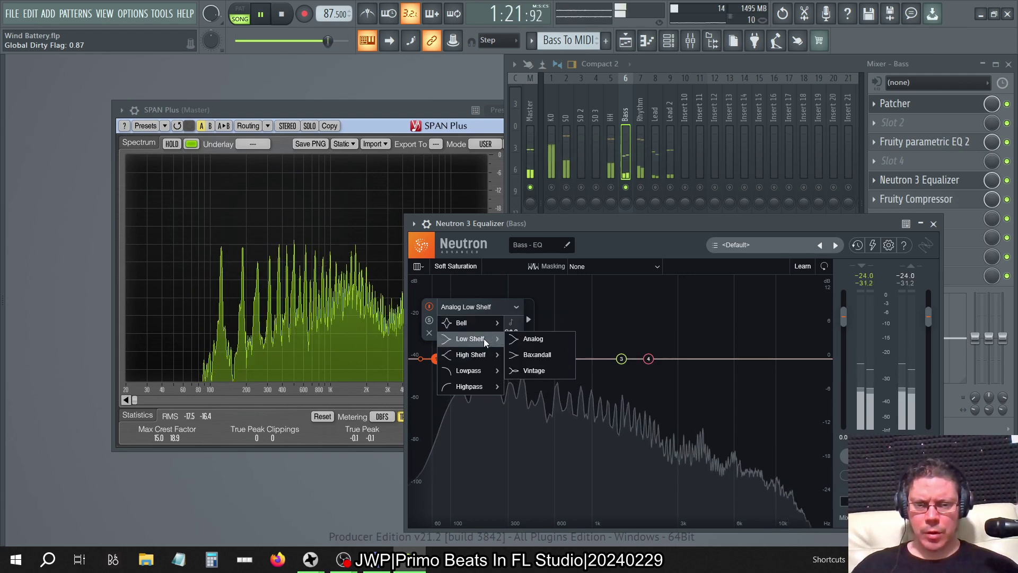
click(532, 338)
- Remove EQ nodes 4, 3 and 2 from the Neutron 3 Equalizer curve
click(647, 359)
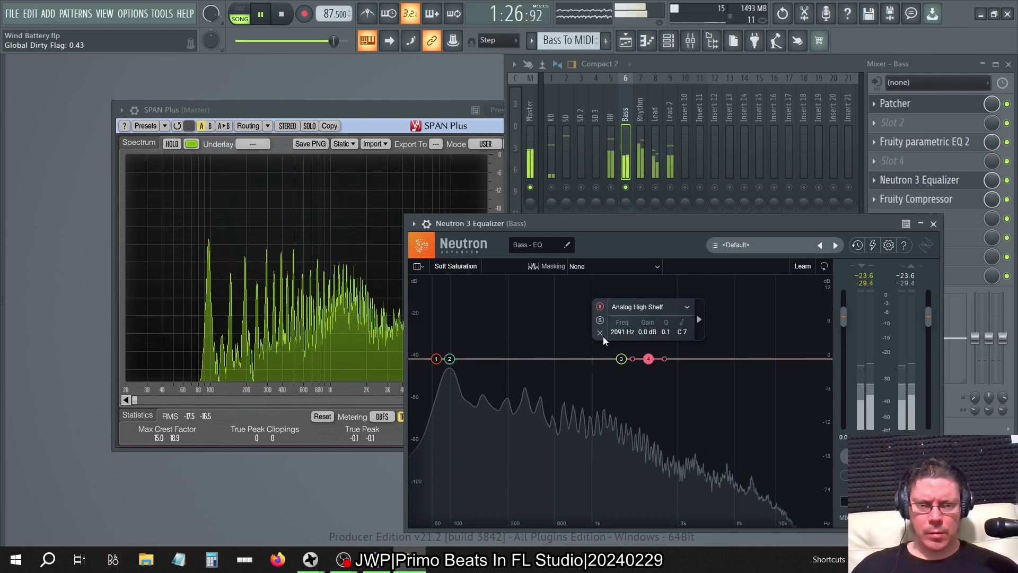
click(600, 332)
click(621, 359)
click(572, 332)
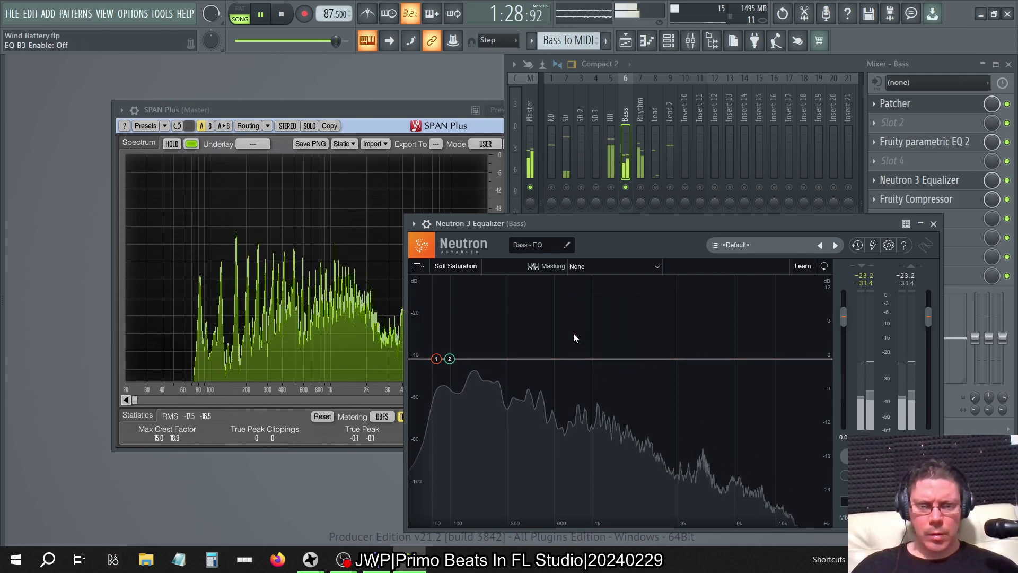
click(450, 359)
click(430, 332)
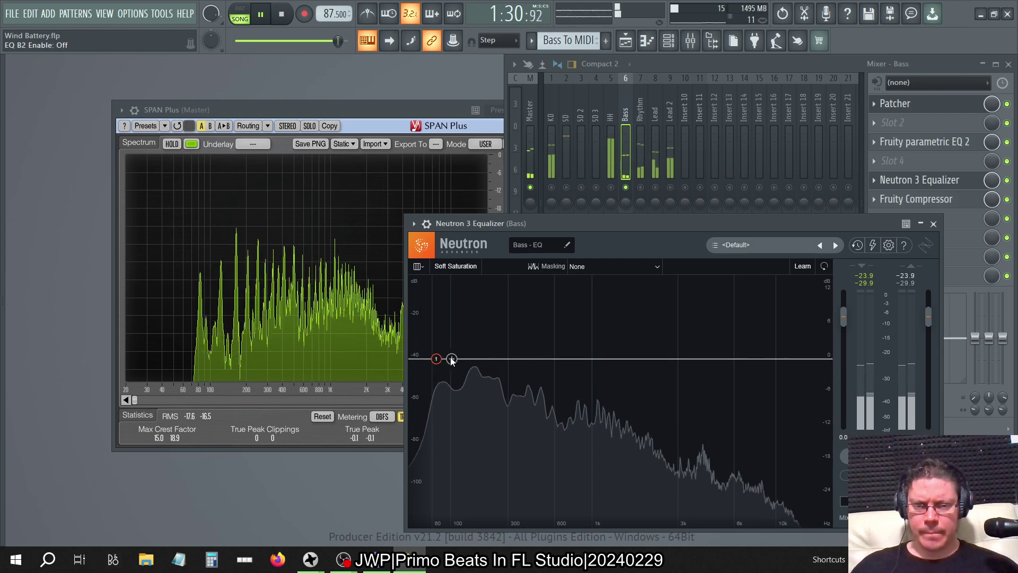
- Move the node 1 low shelf to about 123 Hz and -5.1 dB gain
drag(436, 359, 460, 362)
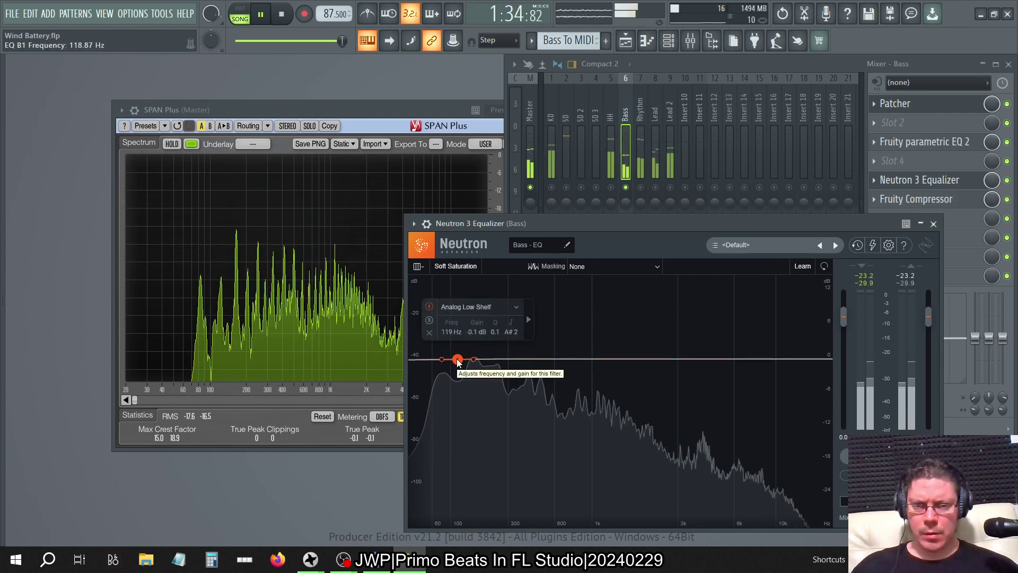
drag(458, 362, 459, 391)
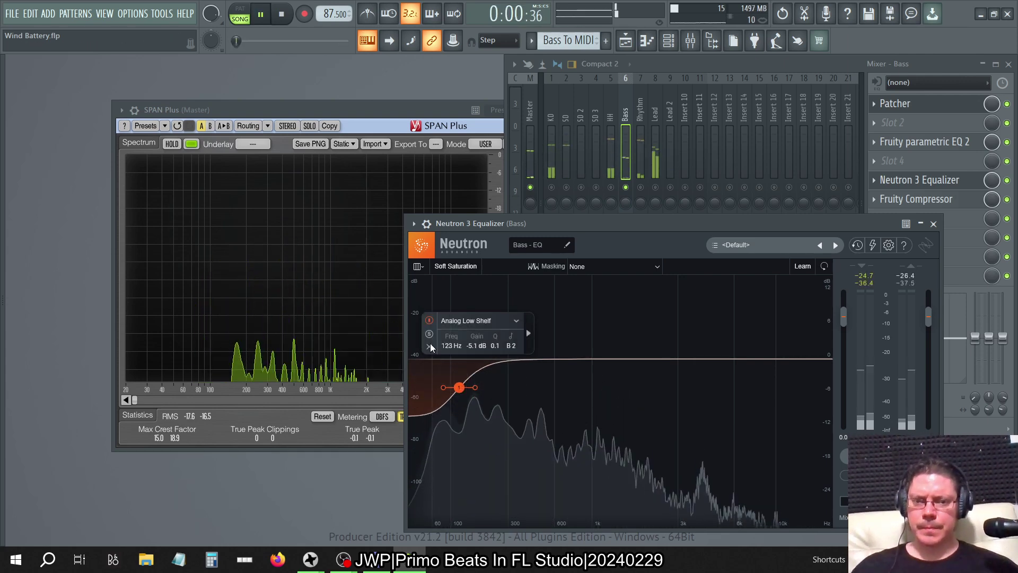
- Enable Dynamic mode for the node 1 low shelf and set its Q to 1.0
click(528, 334)
click(546, 335)
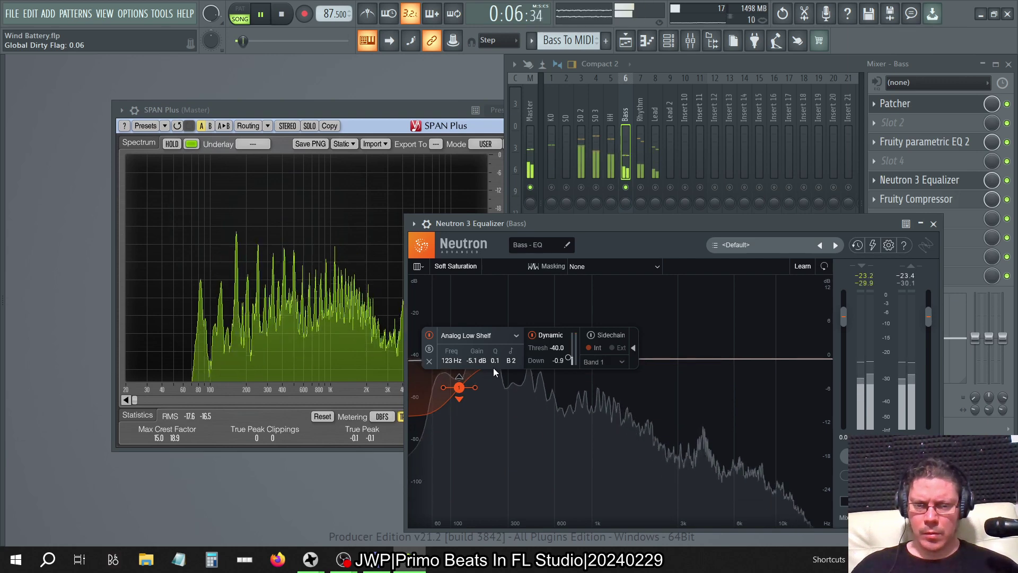
drag(495, 361, 503, 447)
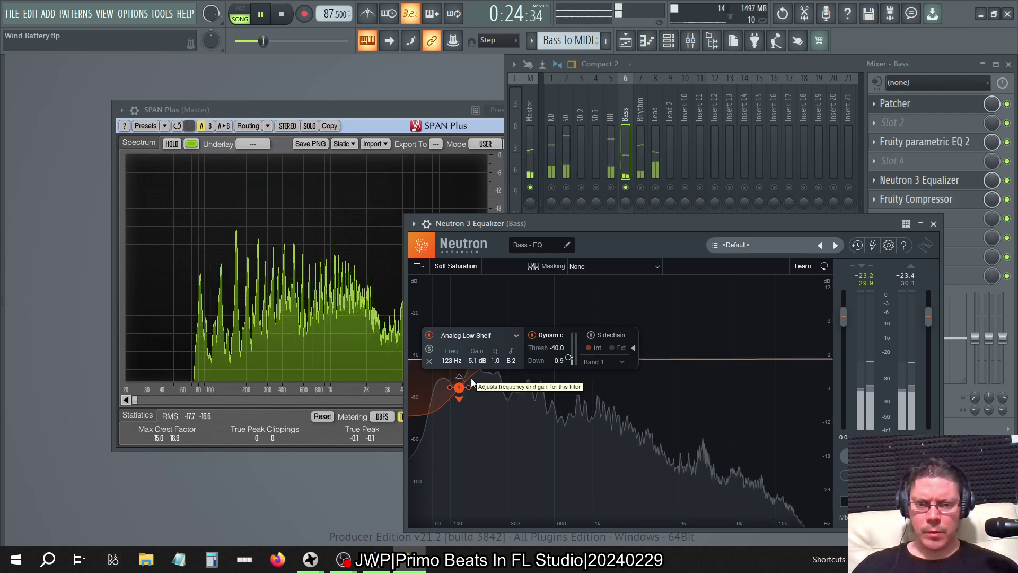
click(536, 360)
- Raise the low shelf's gain to about 3.8 dB, trying its frequency at 300 Hz and moving it down to about 164 Hz
drag(464, 396, 508, 342)
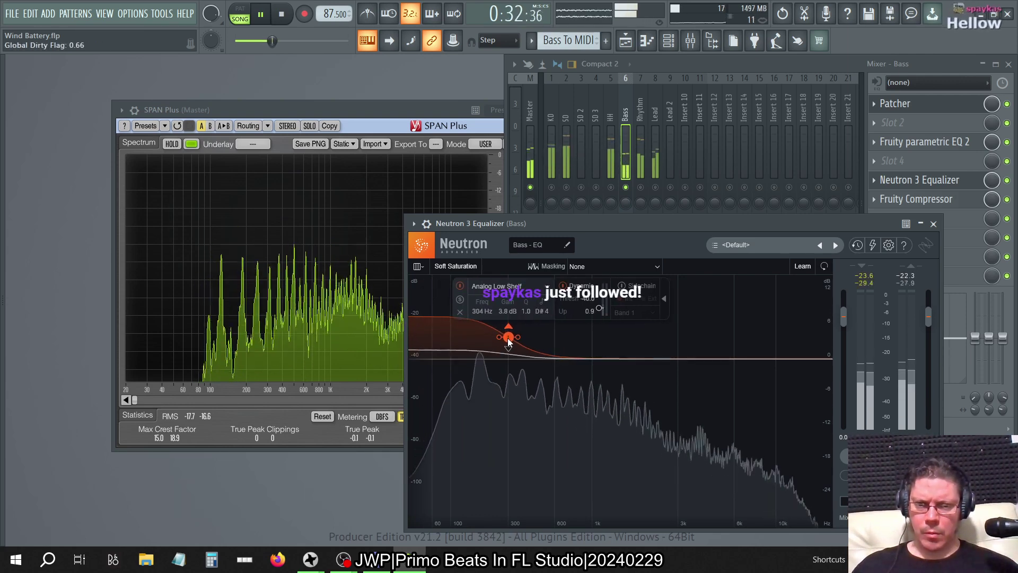
double_click(476, 310)
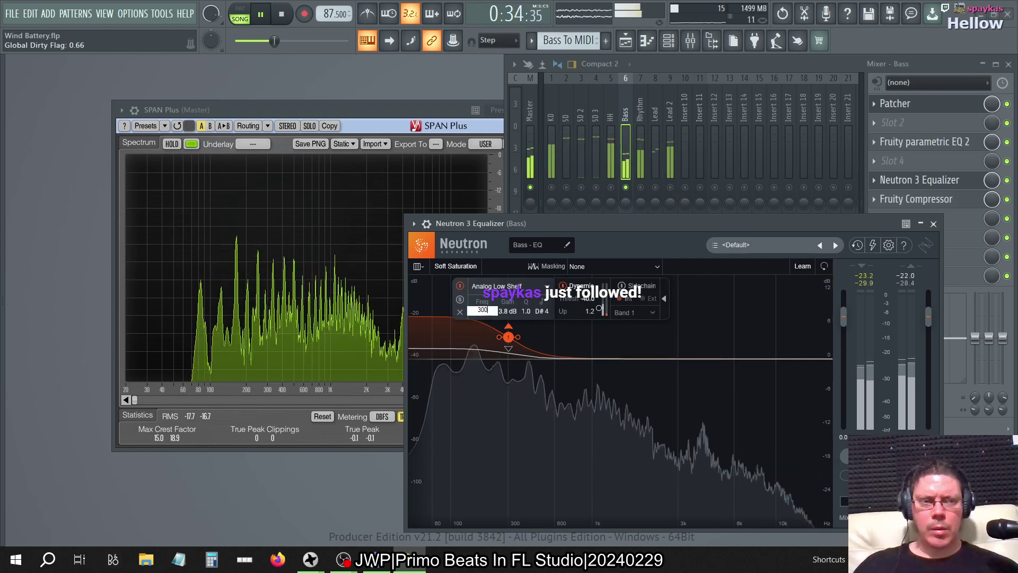
key(Return)
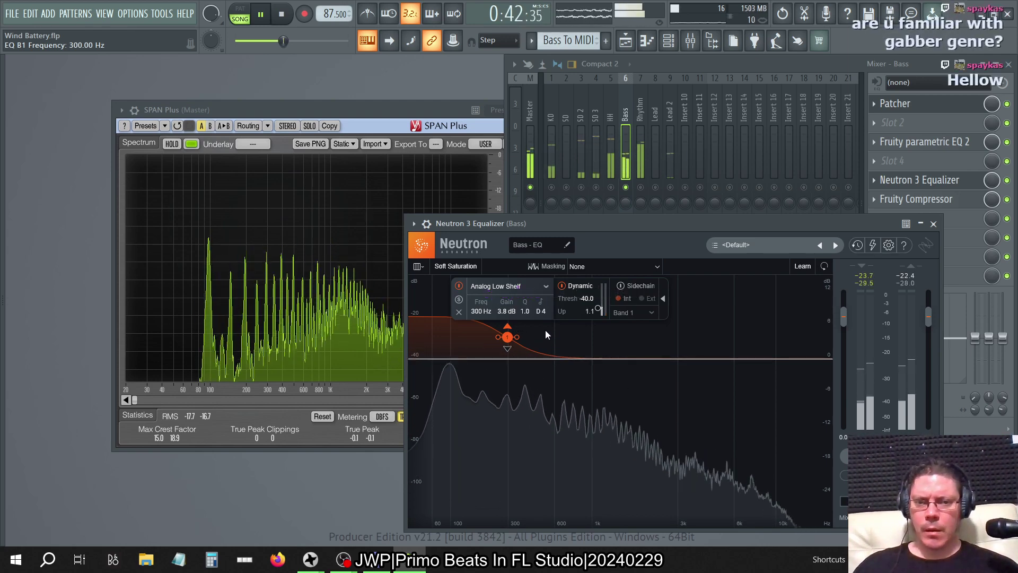
drag(507, 340, 470, 340)
- Try the Vintage low shelf type on node 1 and return it to the Analog type
click(510, 289)
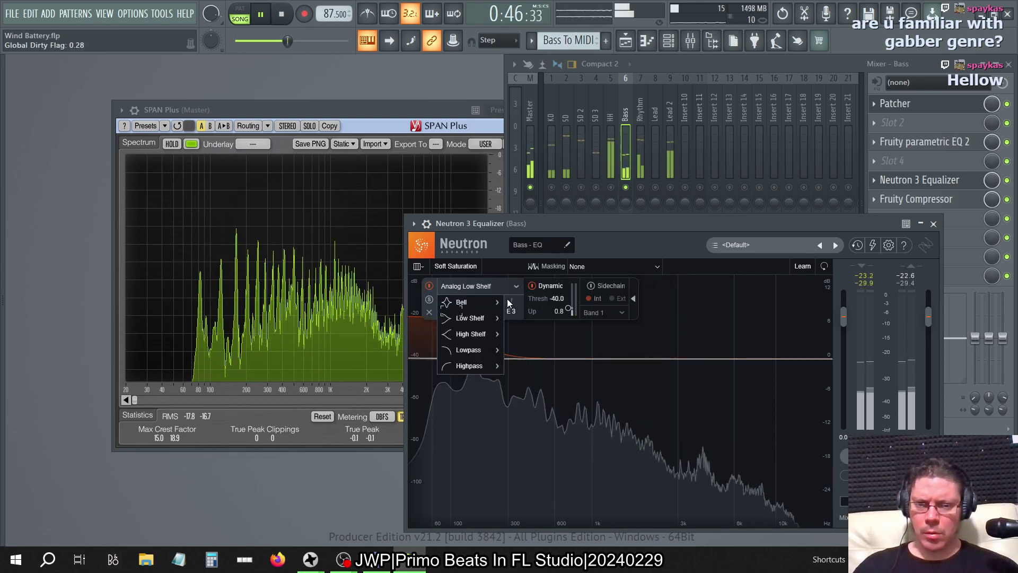
click(468, 321)
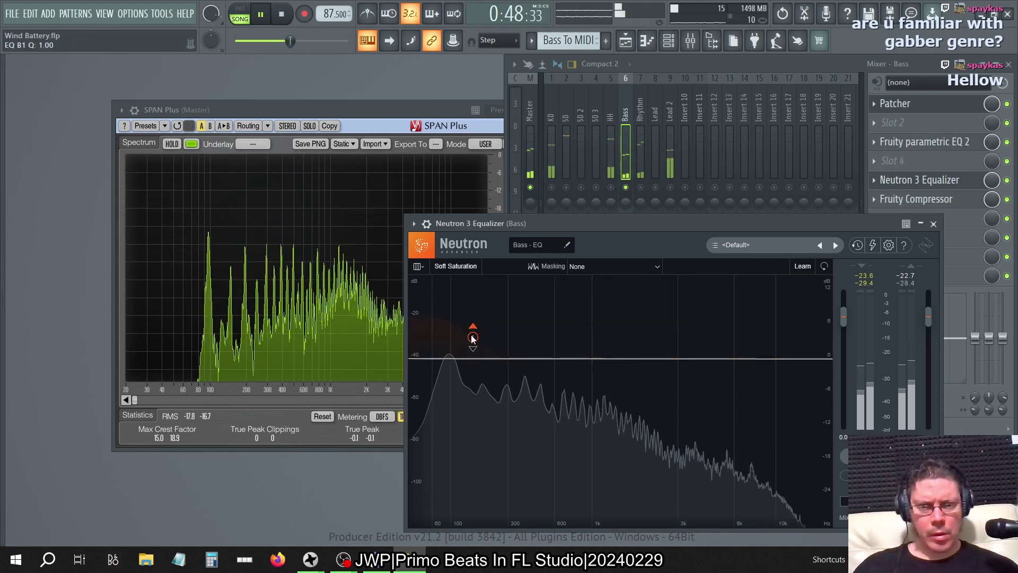
click(504, 285)
mouse_move(479, 320)
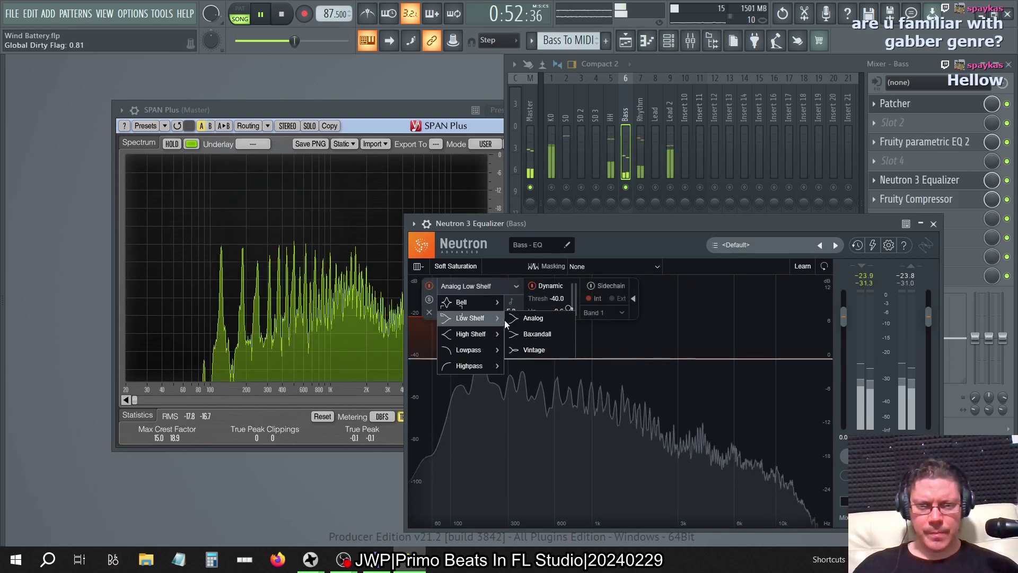
click(531, 349)
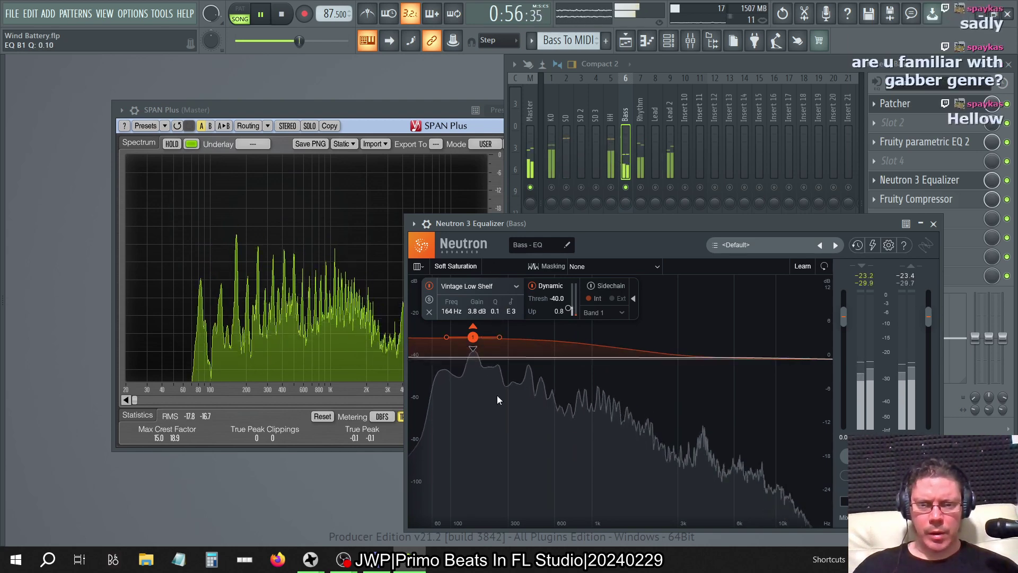
click(510, 287)
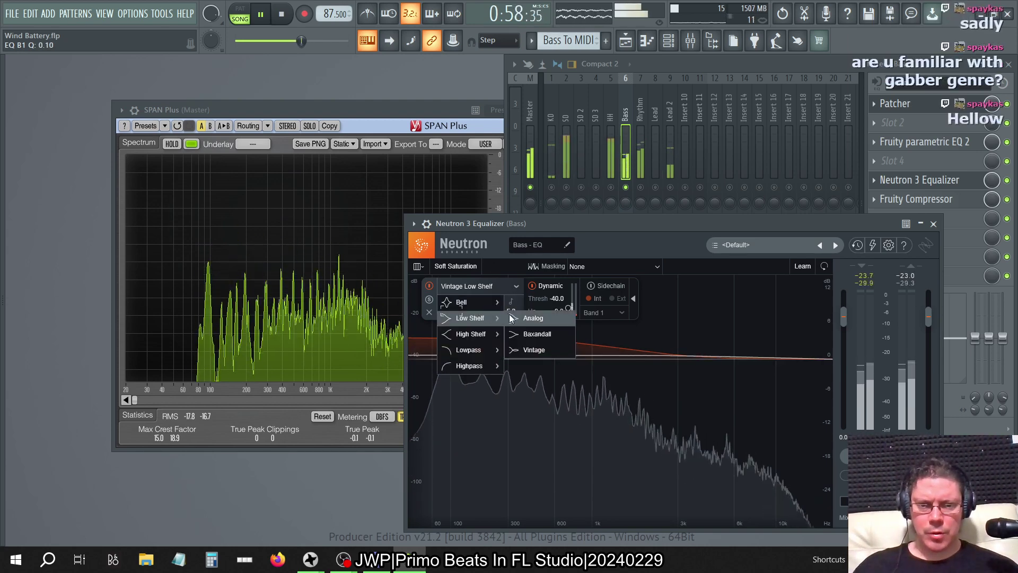
click(533, 318)
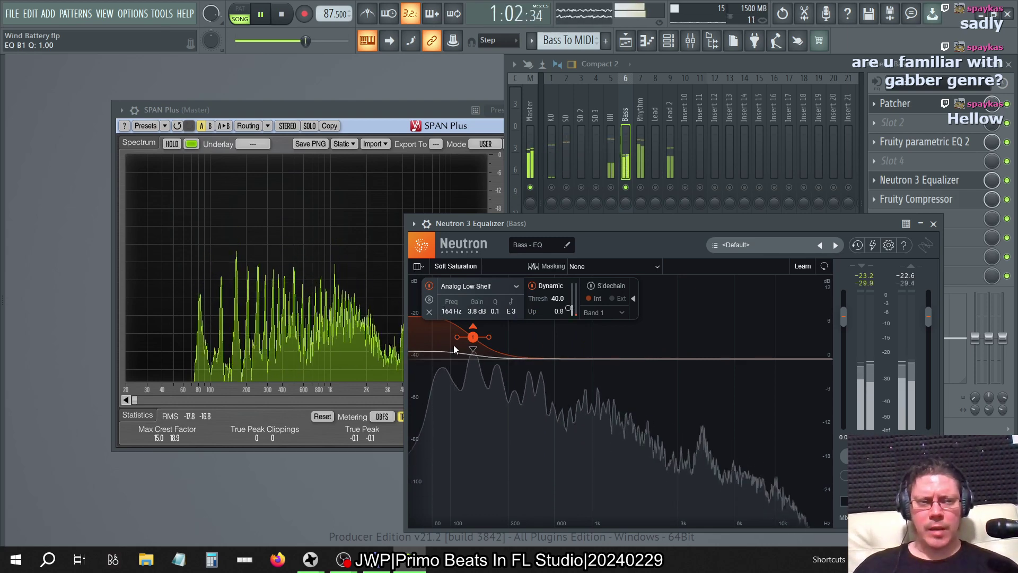
- Shift the low shelf to about 120 Hz and 3.6 dB, and close the Neutron 3 Equalizer window
drag(472, 337, 454, 339)
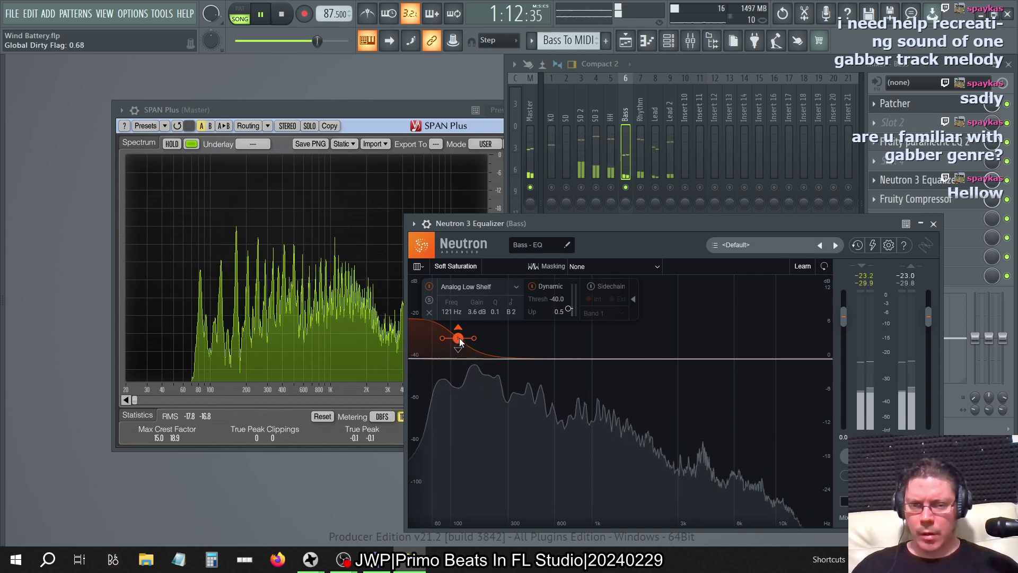
scroll(447, 313, down, 1)
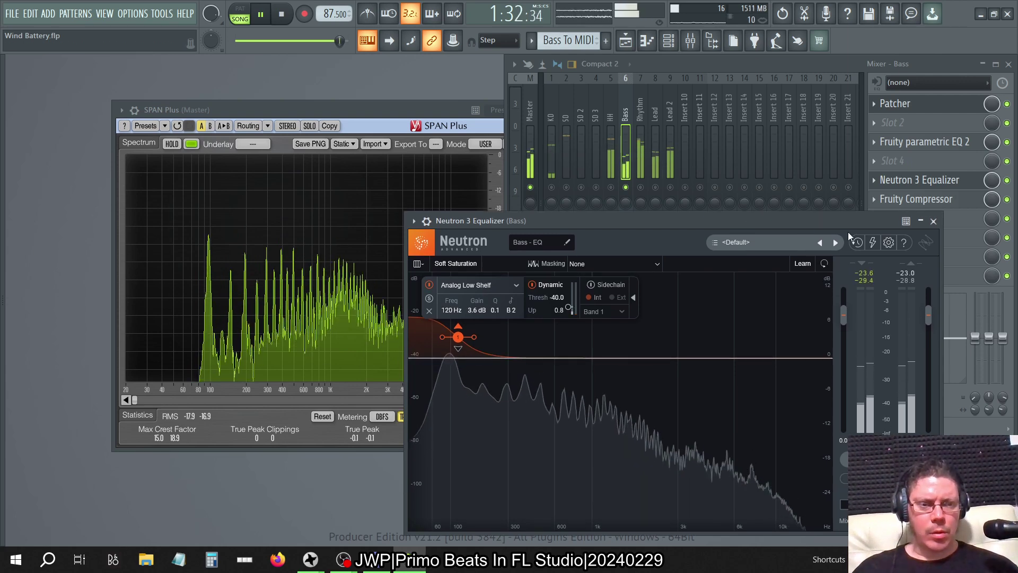
drag(848, 232, 683, 203)
click(779, 200)
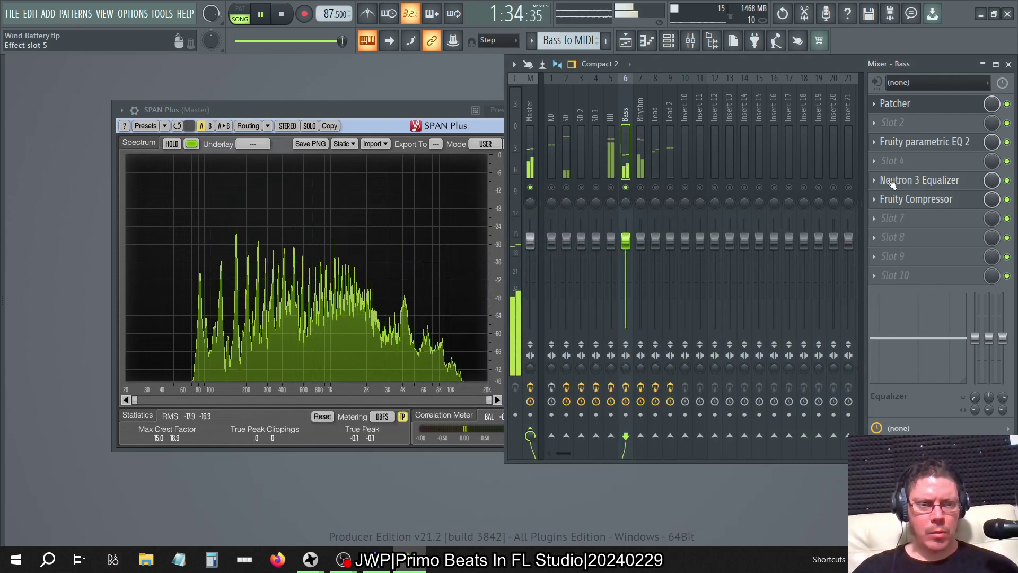
- With playback stopped, load Fruity Parametric EQ 2 into slot 4 of the Bass track and arrange its window beside SPAN Plus
key(space)
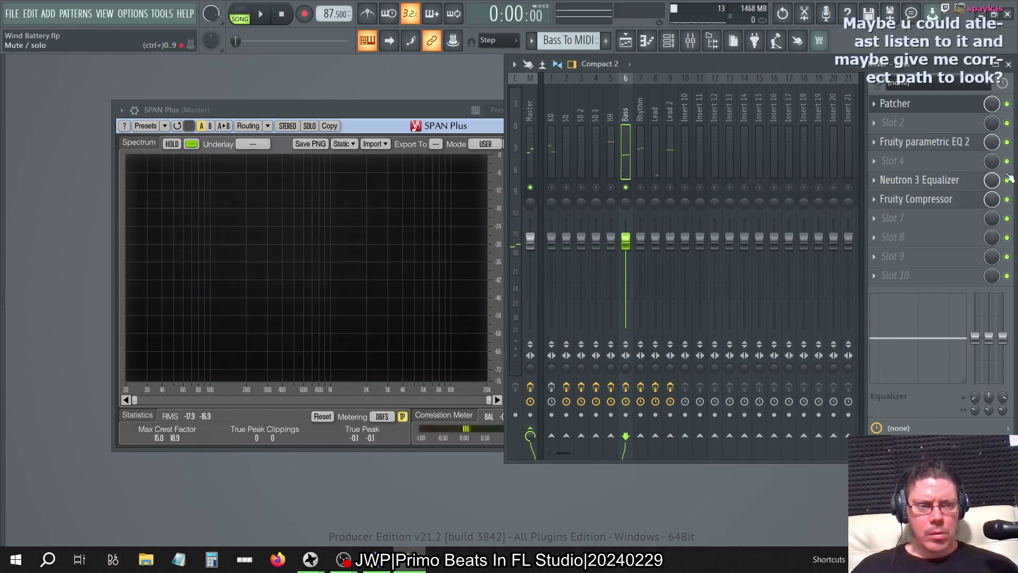
click(880, 160)
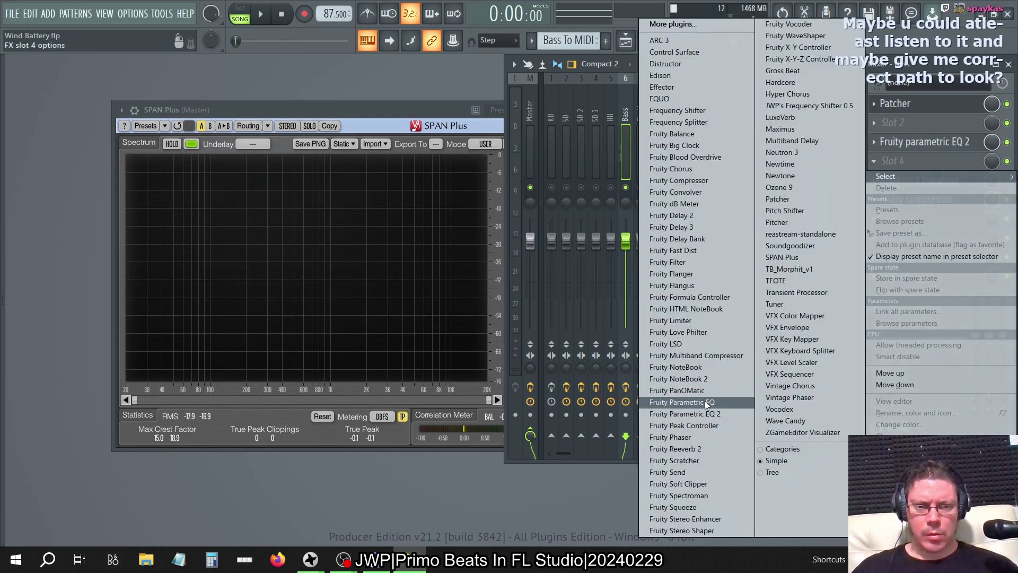
click(689, 414)
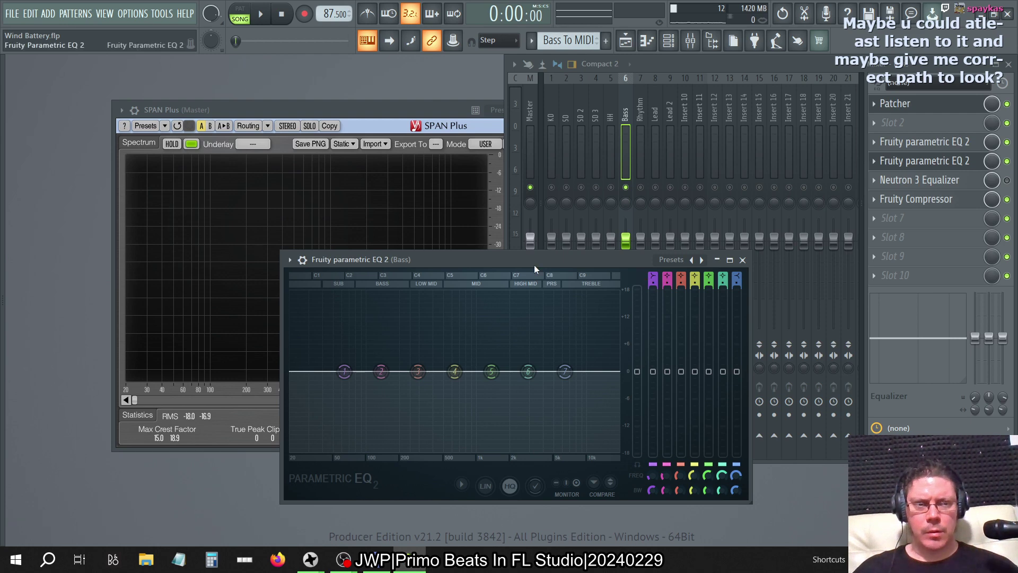
drag(513, 258, 685, 183)
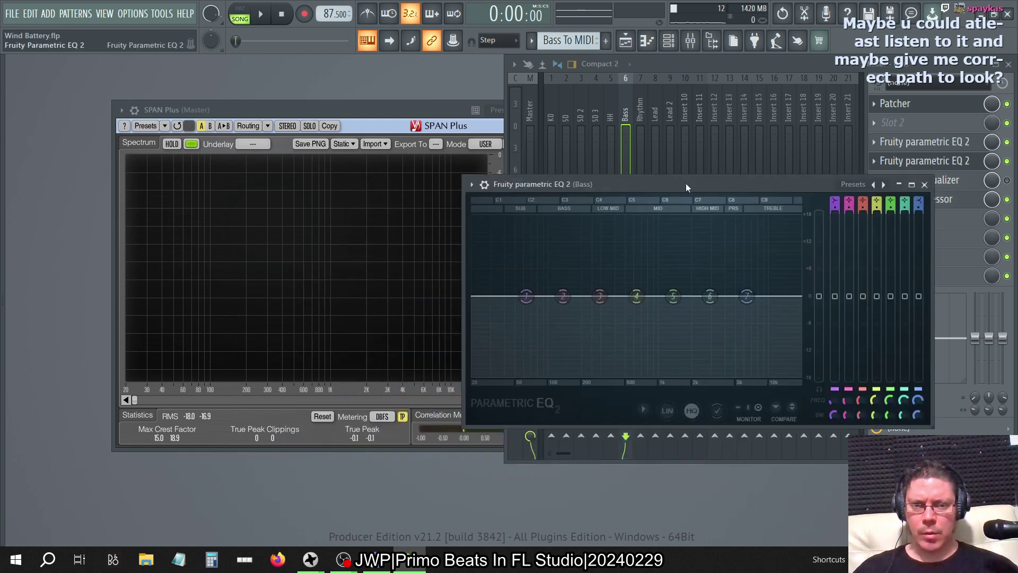
drag(377, 115, 272, 69)
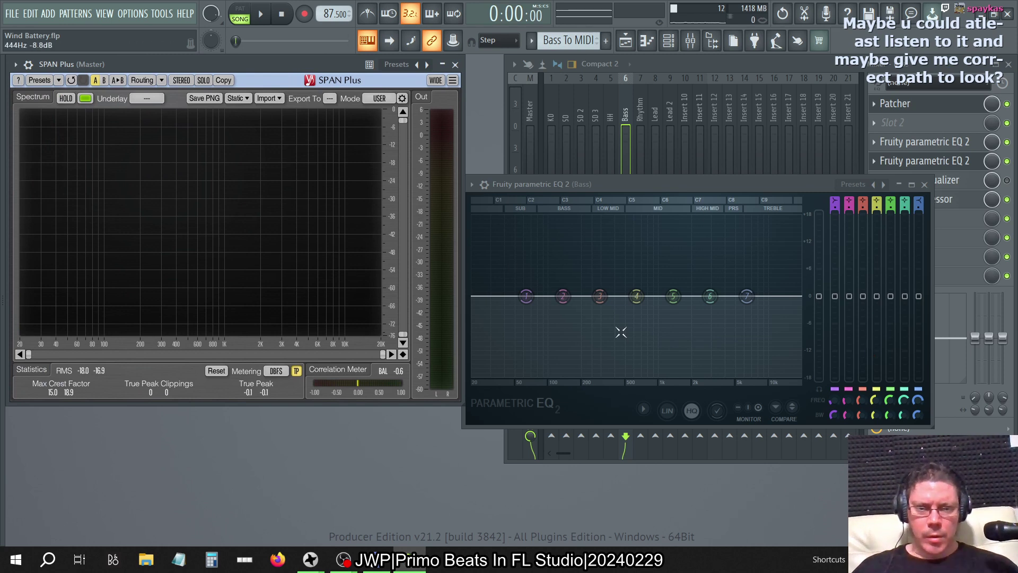
- Set the frequency of band 1 in the new Fruity Parametric EQ 2 to the note E2
right_click(832, 399)
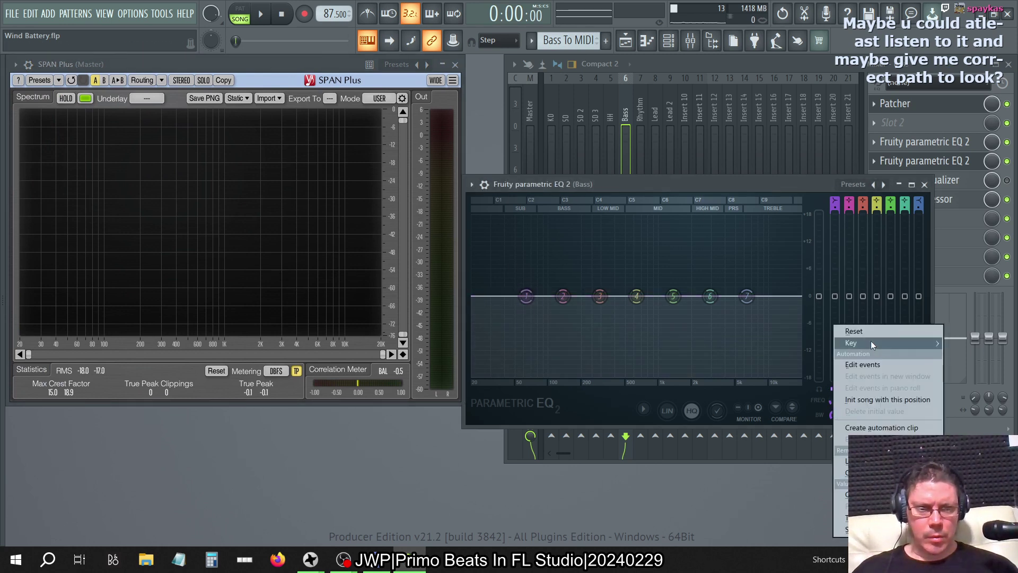
mouse_move(871, 342)
mouse_move(976, 397)
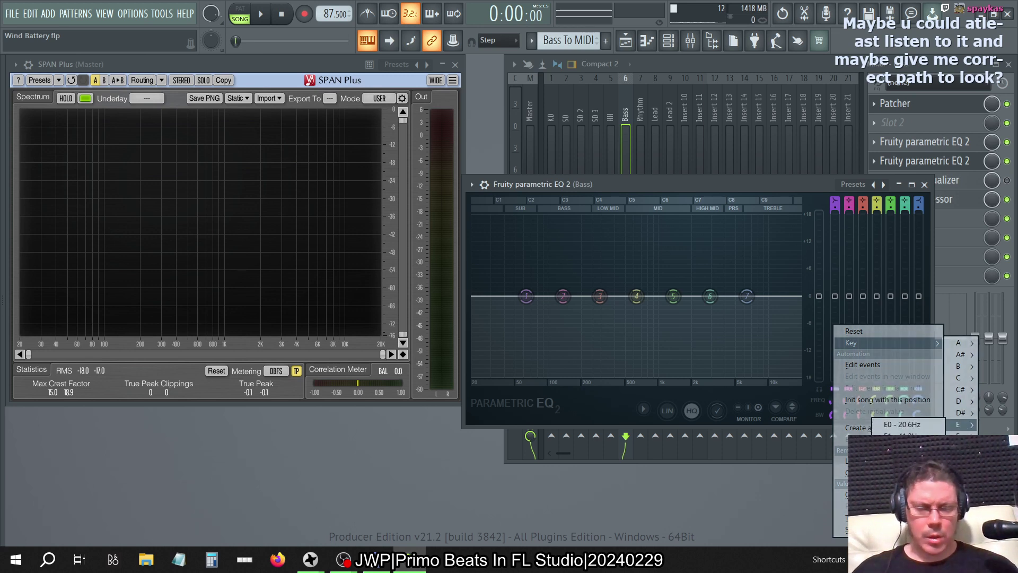
click(907, 446)
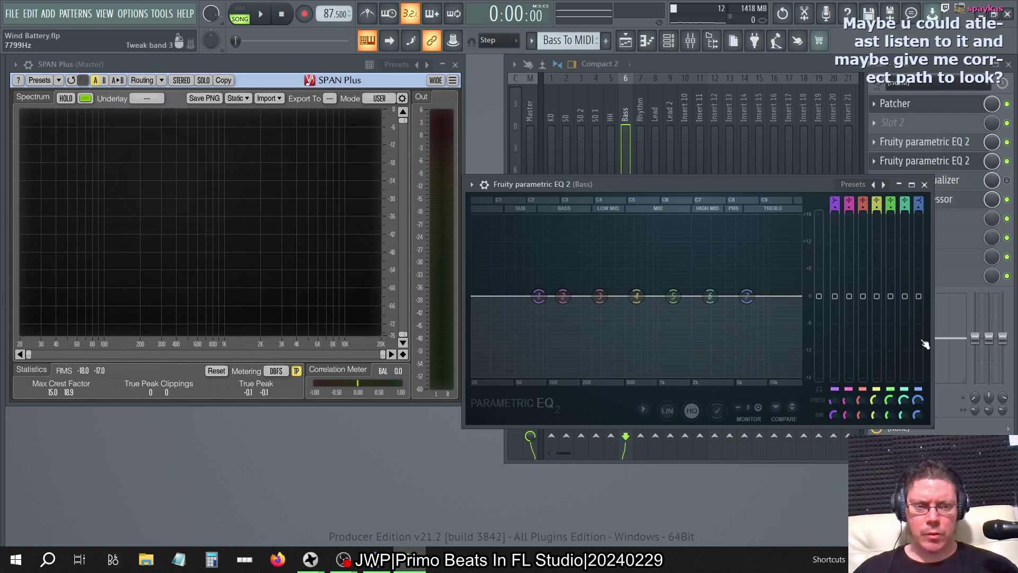
- Boost band 1 to 12 dB and narrow its bandwidth during playback, and close the Fruity Parametric EQ 2 window
key(space)
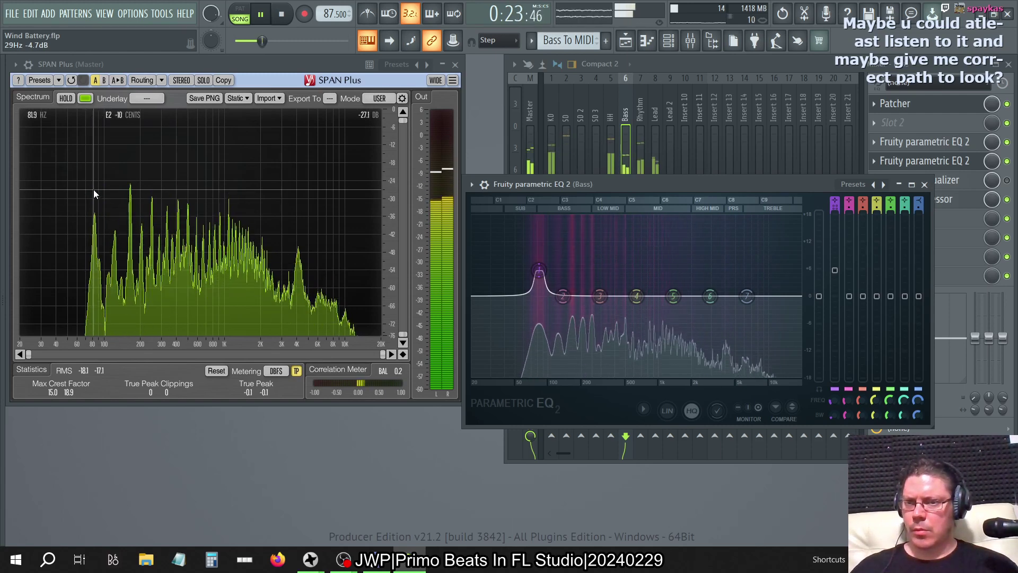
drag(835, 270, 835, 241)
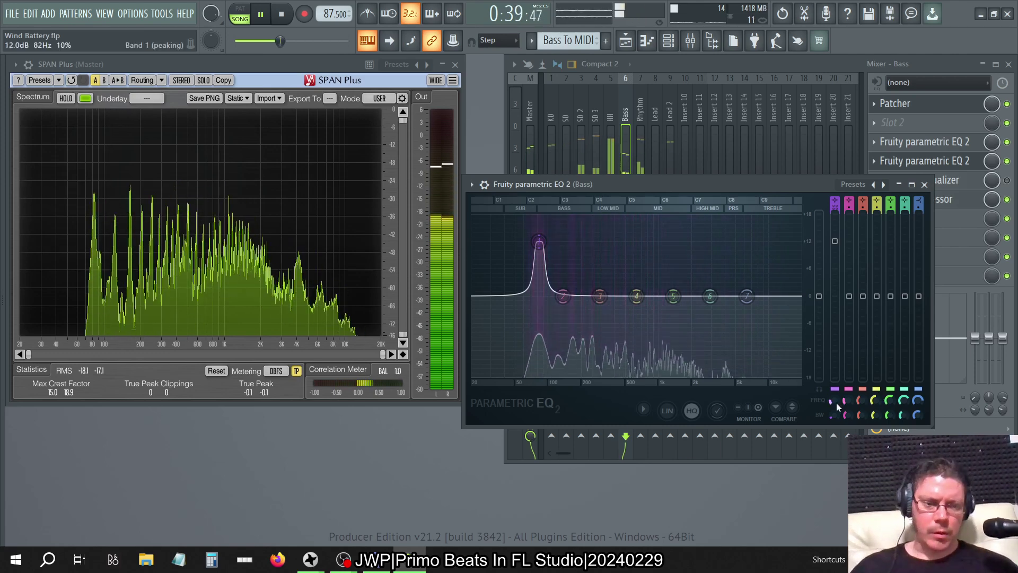
drag(831, 414, 831, 435)
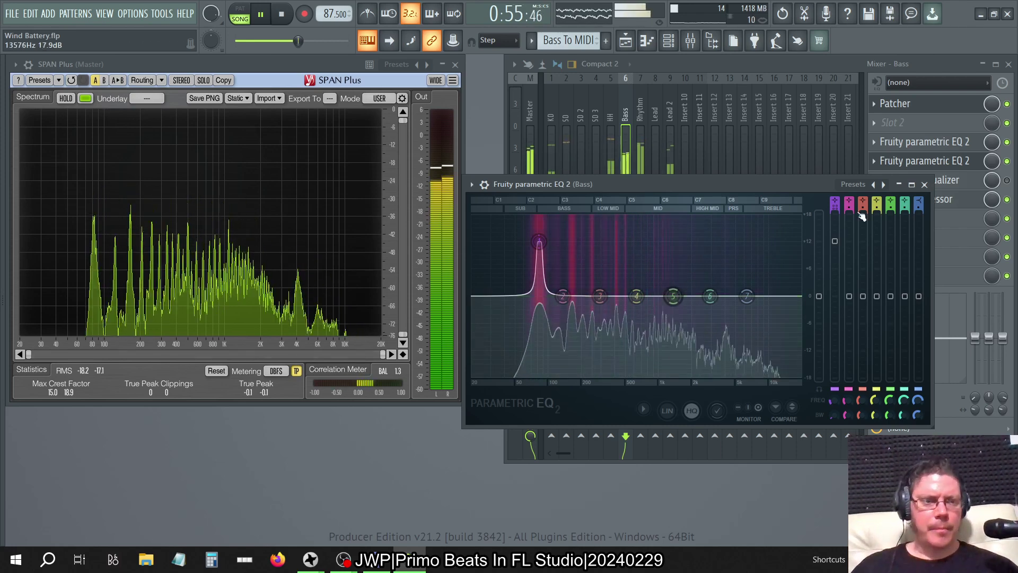
click(924, 184)
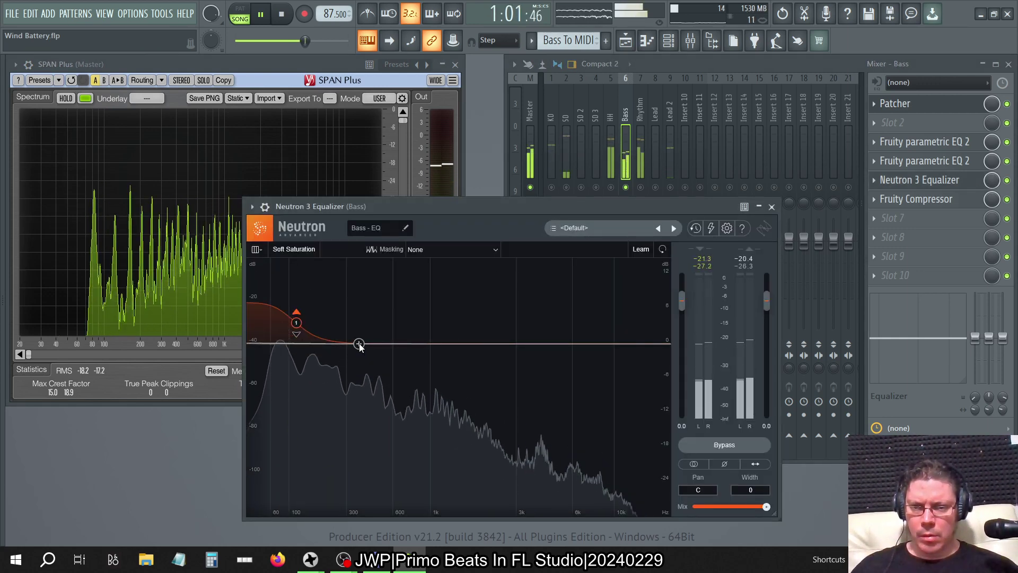
- Select the low shelf band in Neutron 3 Equalizer and examine its dynamic gain and threshold during playback
click(297, 322)
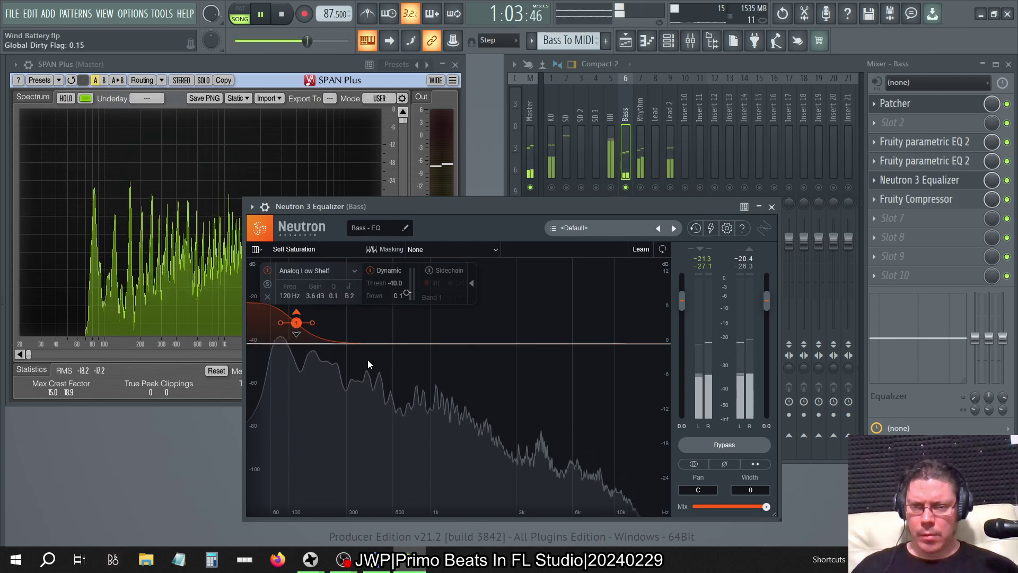
drag(406, 296, 400, 297)
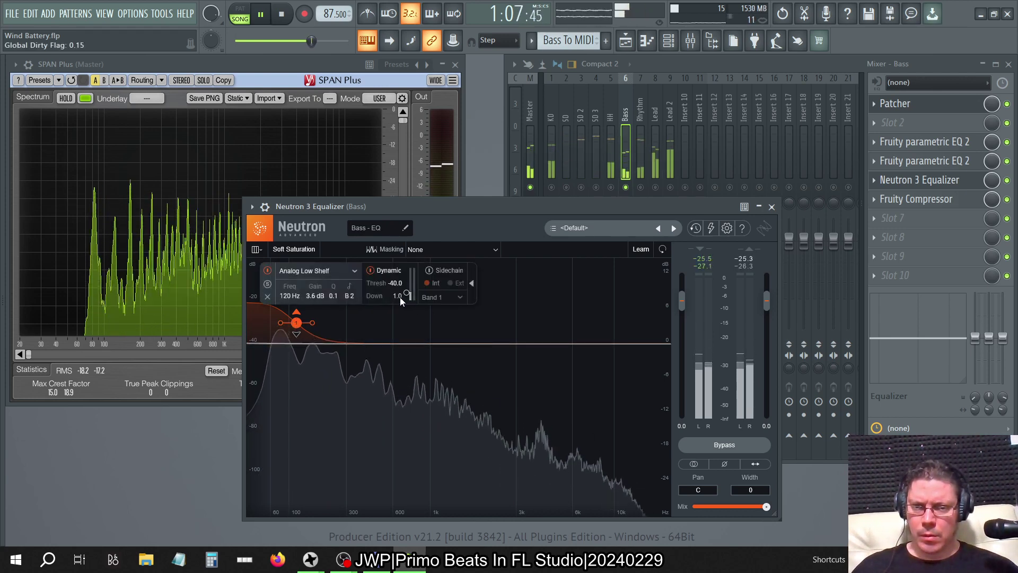
scroll(400, 297, down, 6)
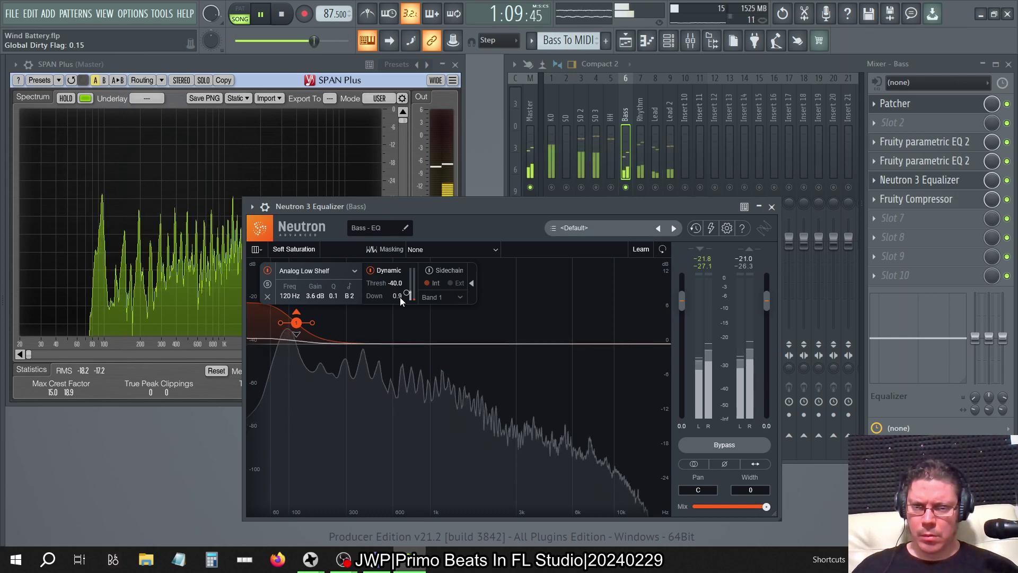
key(ctrl+z)
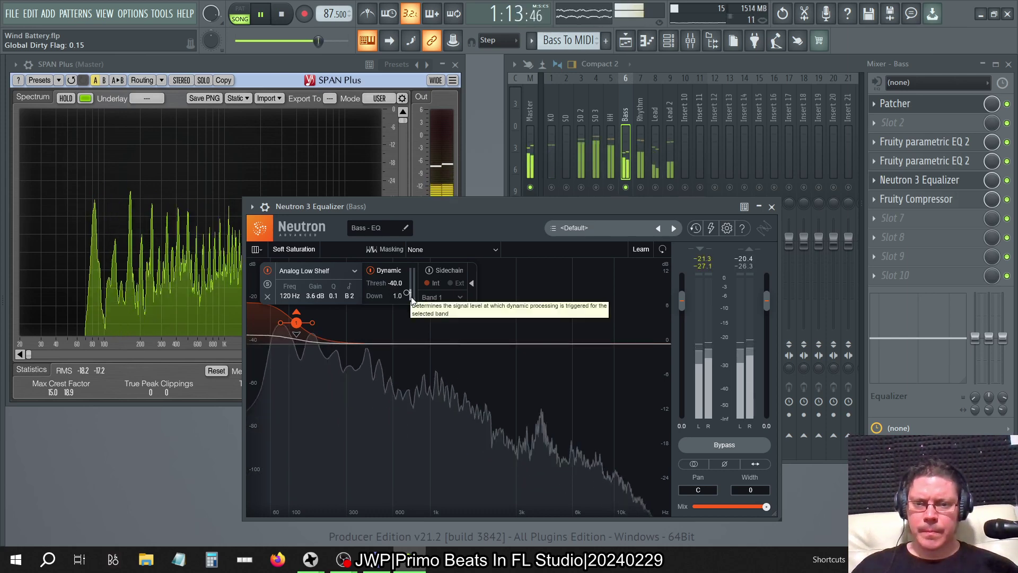
scroll(409, 296, down, 1)
- Pull the low shelf down to about -1.3 dB and set its frequency to 150 Hz and its Q to 1
drag(297, 323, 296, 355)
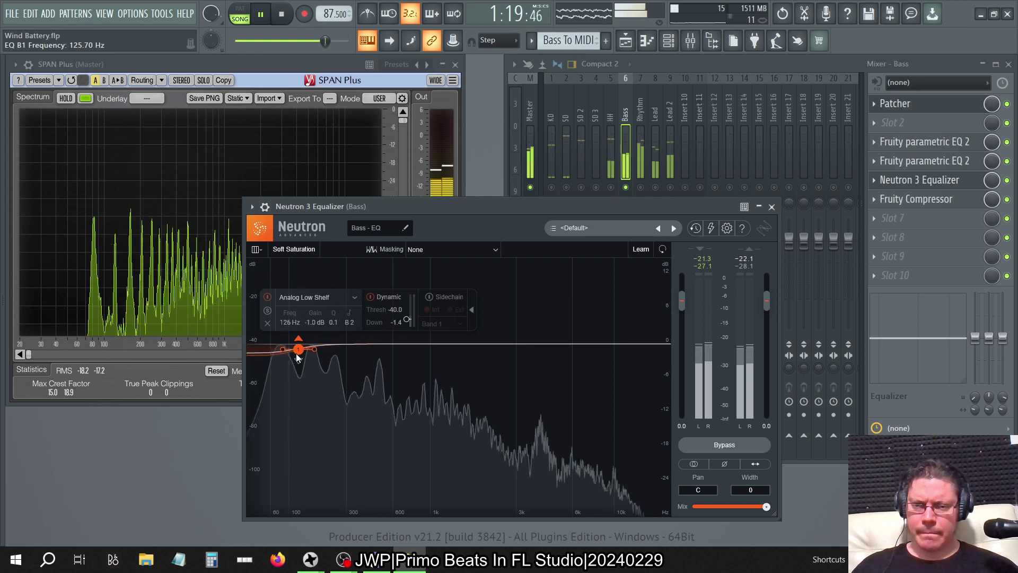
drag(297, 354, 310, 356)
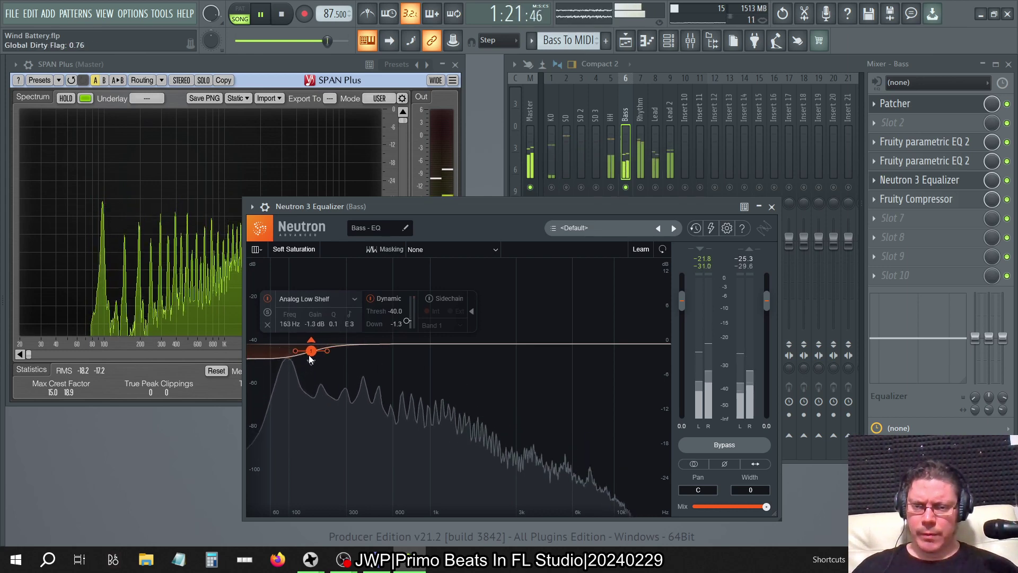
double_click(291, 322)
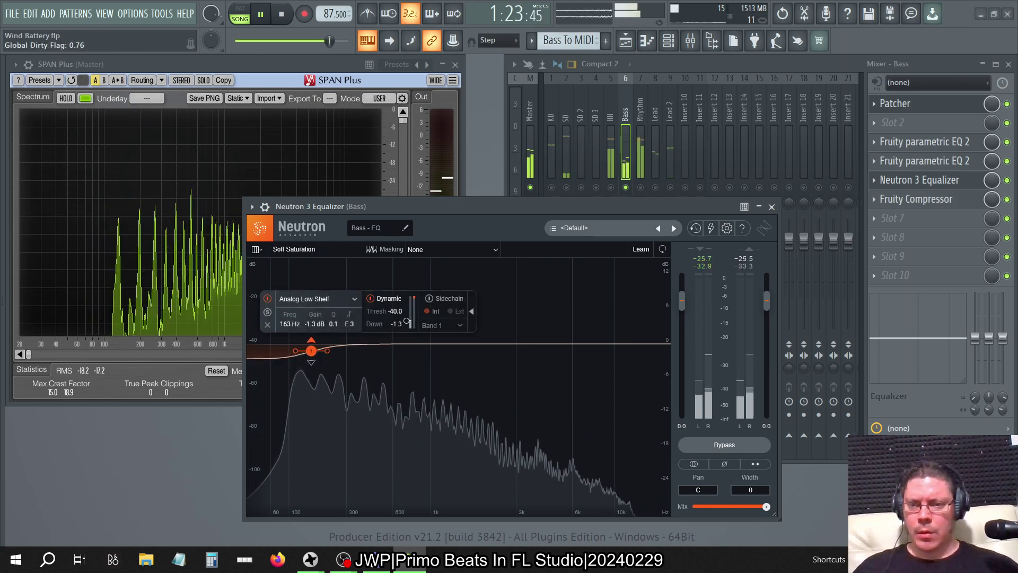
text(150)
key(Return)
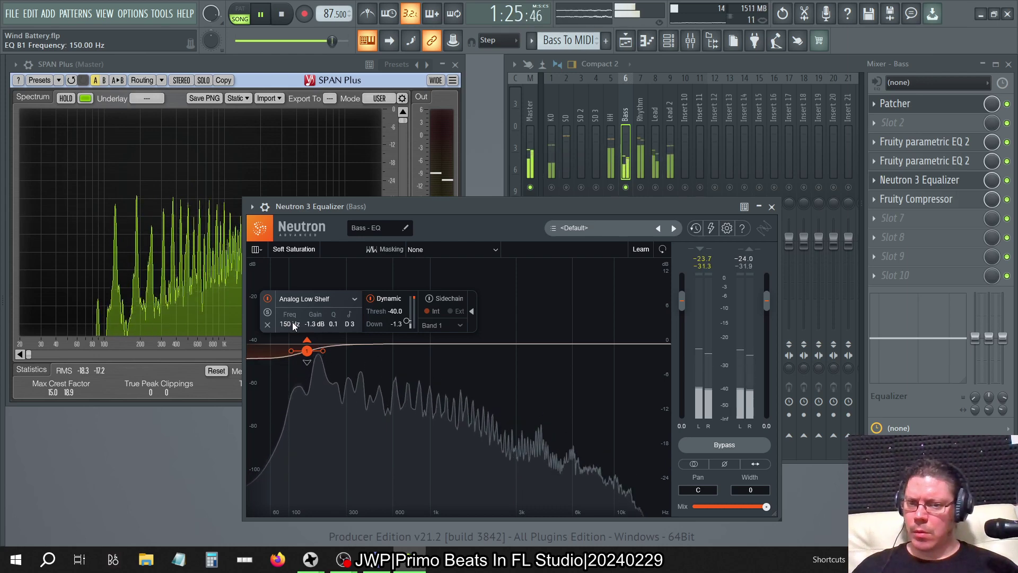
double_click(331, 323)
text(1)
key(Return)
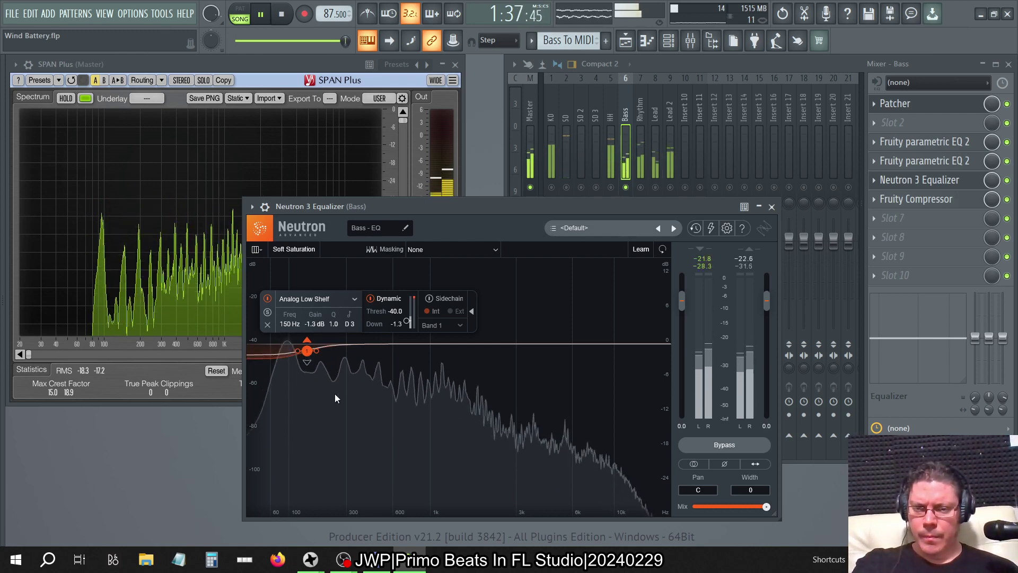
- Raise the low shelf into a boost at 150 Hz and set its gain to 3 dB
drag(306, 350, 307, 329)
double_click(290, 302)
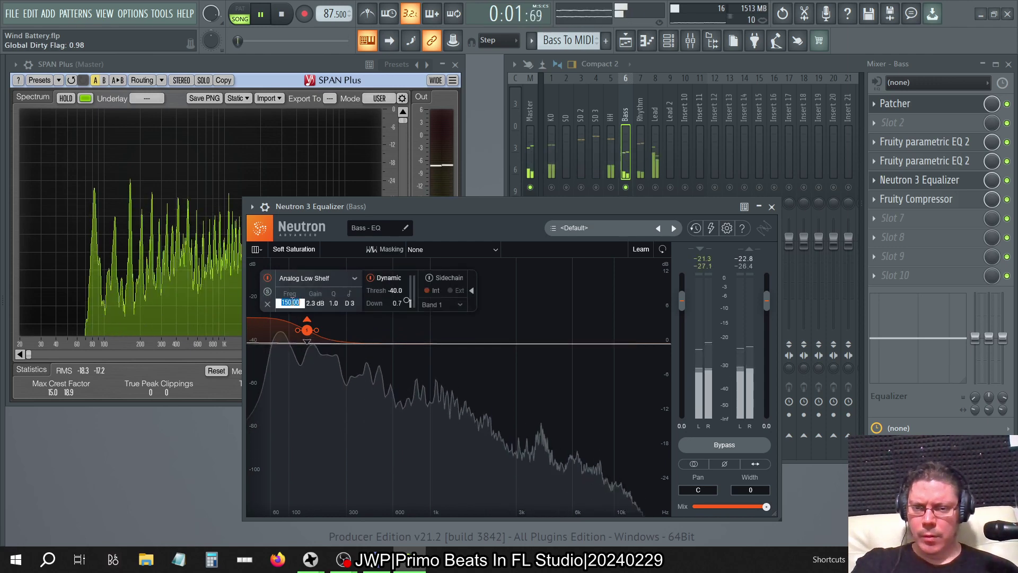
key(Return)
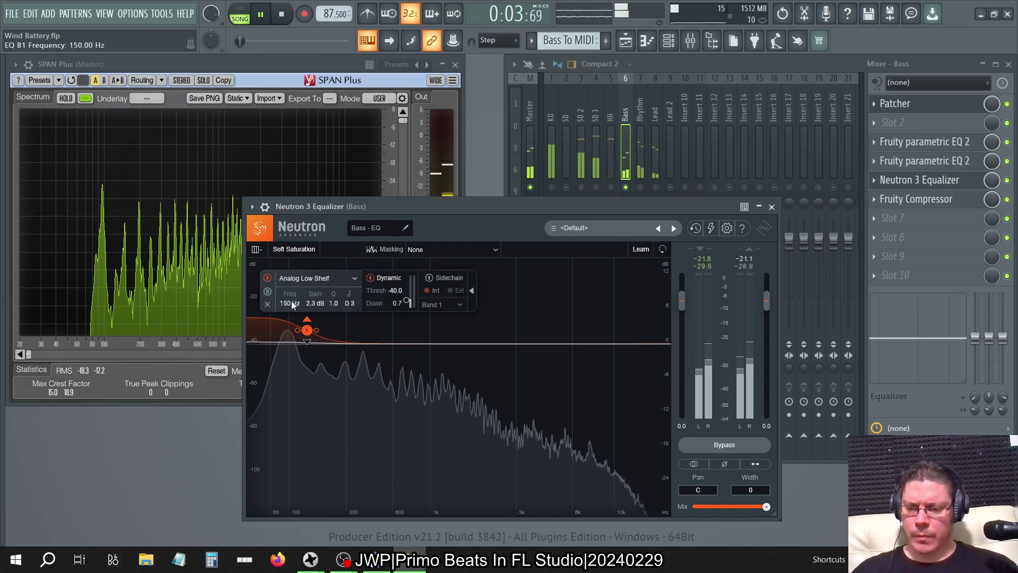
double_click(312, 304)
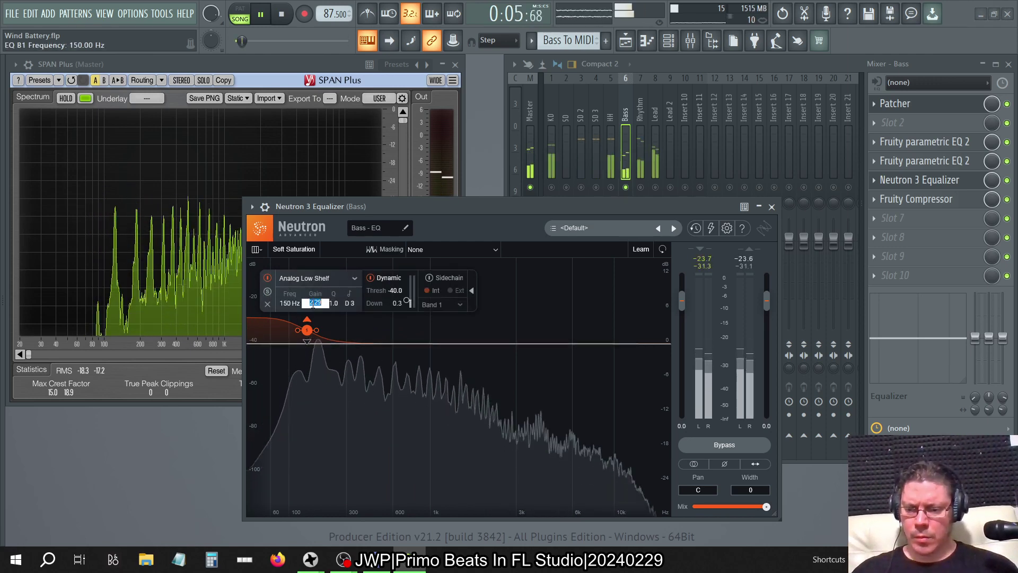
text(3)
key(Return)
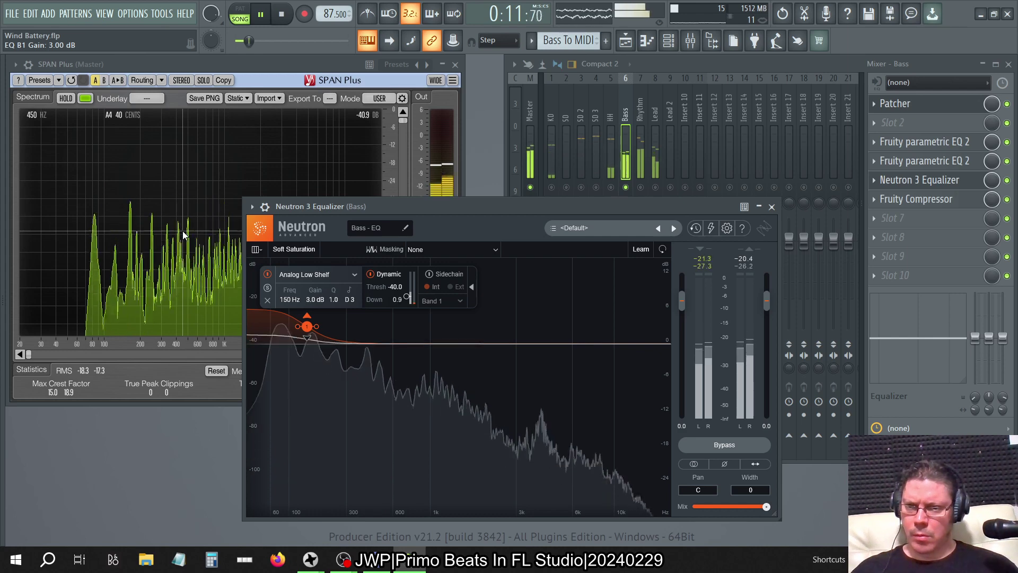
- Try the low shelf's downward dynamic mode, switch back to upward, and move its frequency to about 124 Hz
click(309, 337)
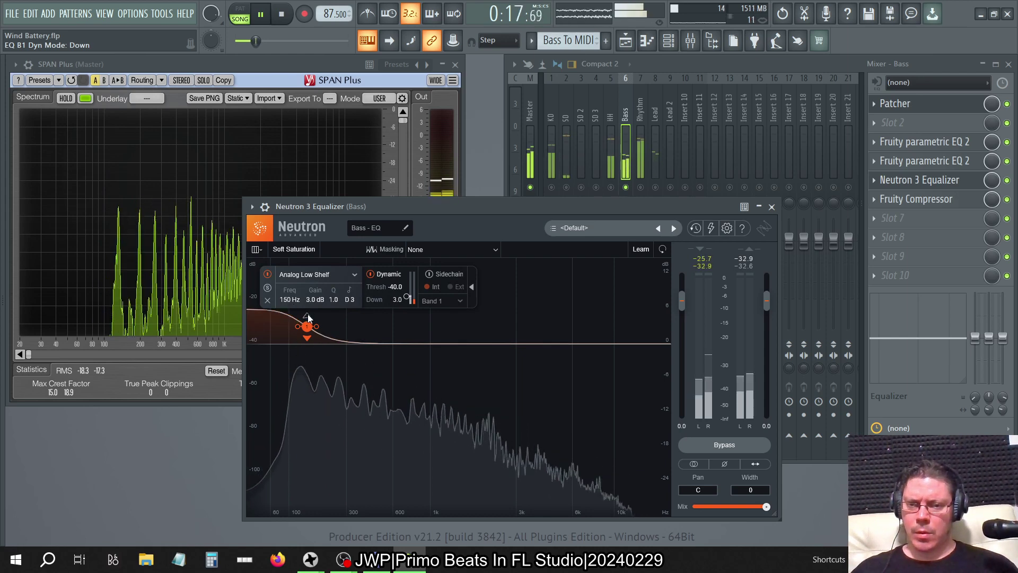
click(307, 317)
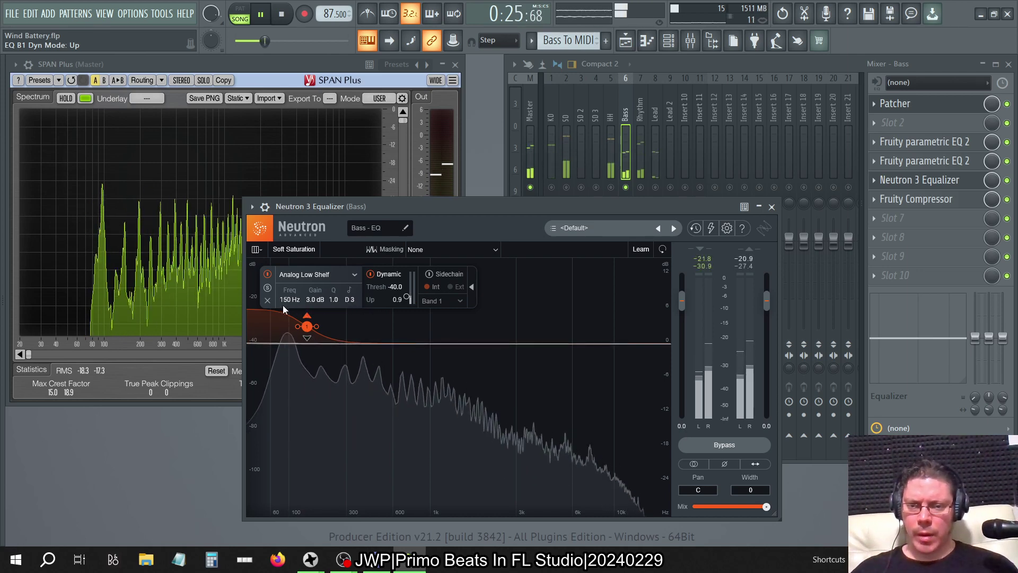
drag(282, 305, 285, 295)
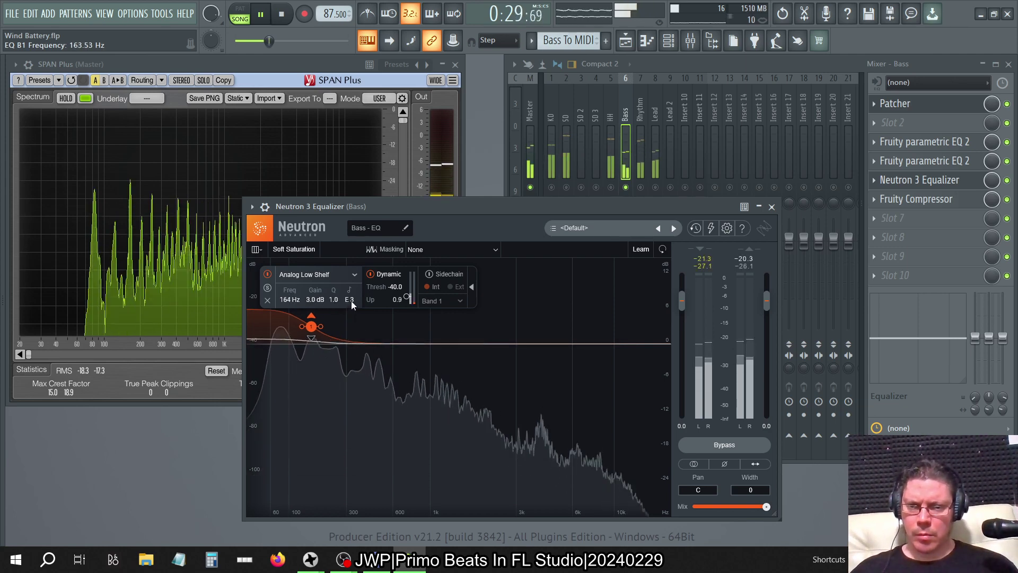
drag(286, 301, 294, 310)
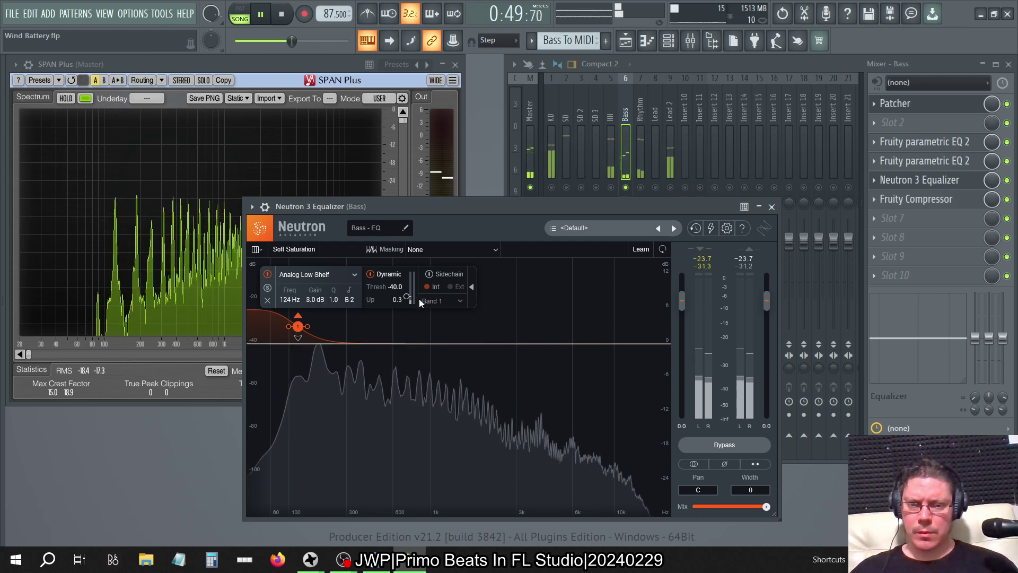
- Lower the low shelf's dynamic threshold to -80 dB and switch its dynamic mode to downward
drag(419, 298, 419, 339)
scroll(406, 304, up, 1)
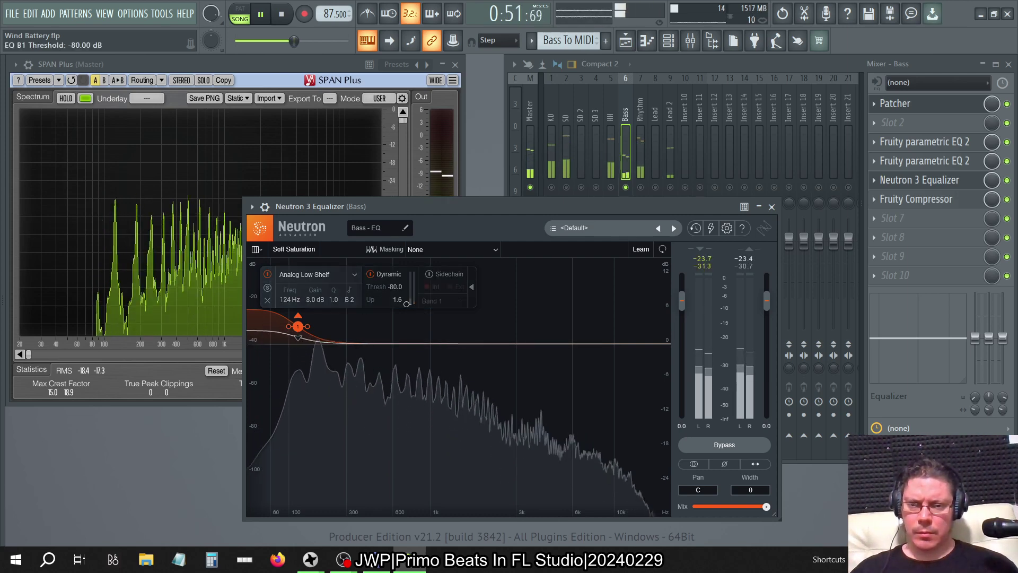
scroll(406, 304, up, 2)
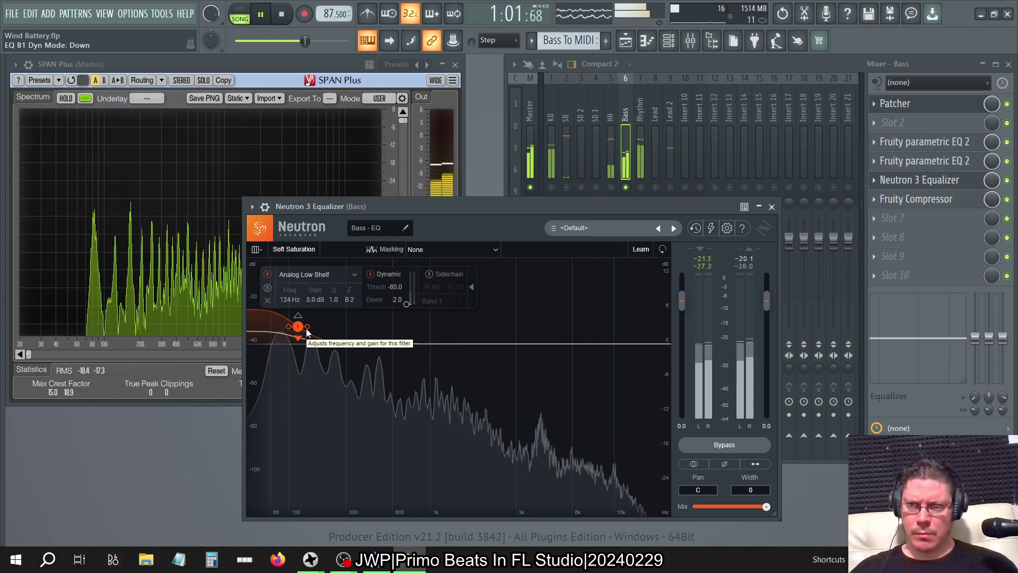
- Check the band 1 boost in slot 4's Fruity Parametric EQ 2, close it, and return to Neutron 3 Equalizer
click(965, 162)
click(965, 164)
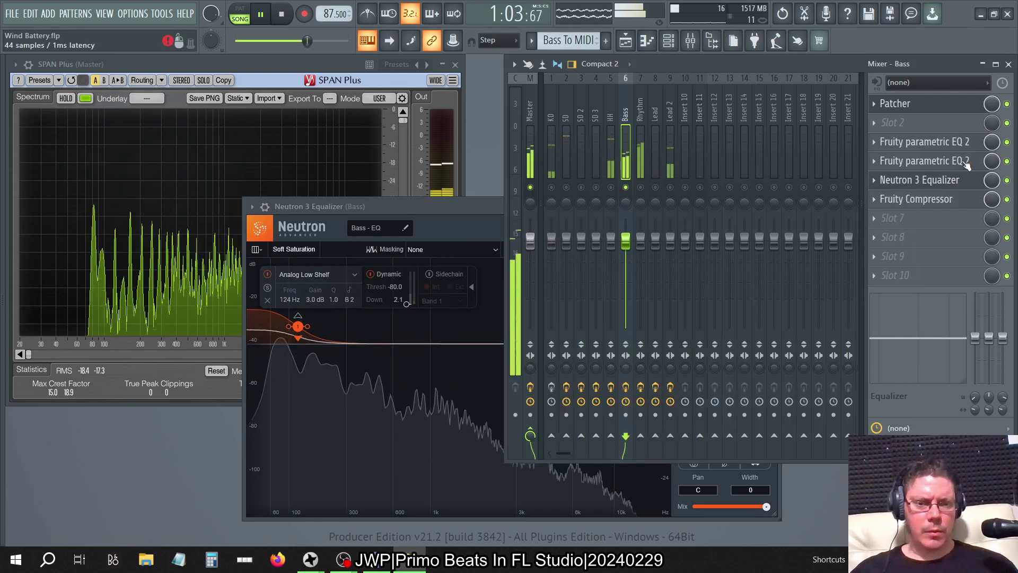
click(965, 161)
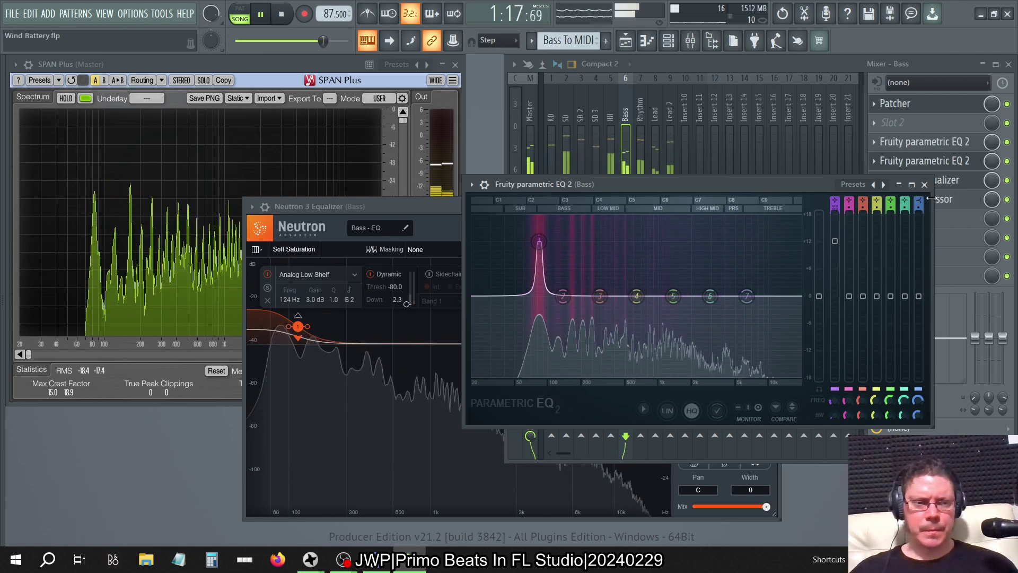
click(924, 185)
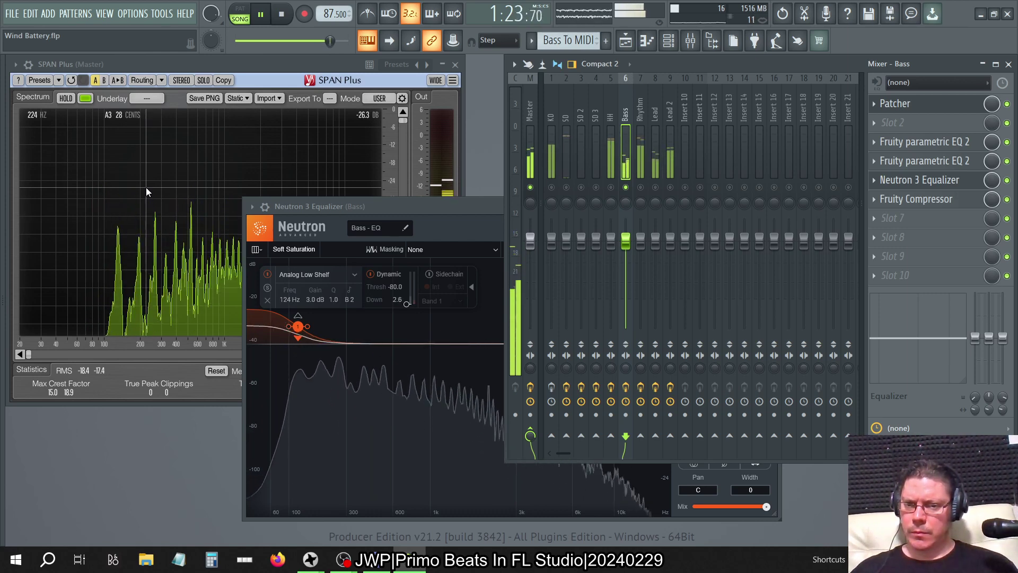
click(418, 207)
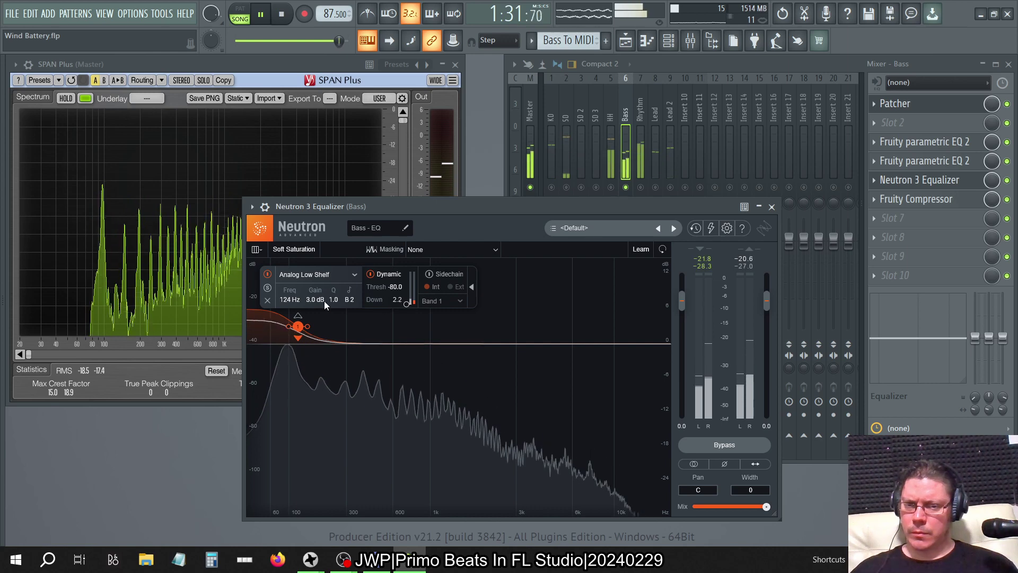
- Reduce the low shelf's gain to about -2.2 dB with its dynamic mode set to upward
mouse_move(323, 301)
mouse_down()
mouse_move(311, 295)
mouse_move(313, 314)
mouse_up()
click(302, 343)
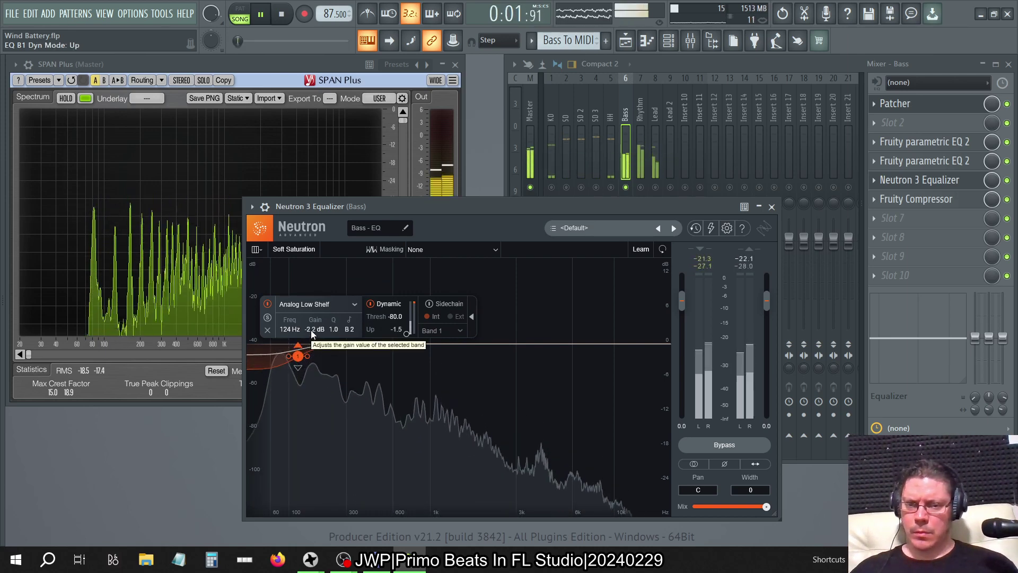
scroll(310, 330, up, 2)
scroll(310, 329, up, 2)
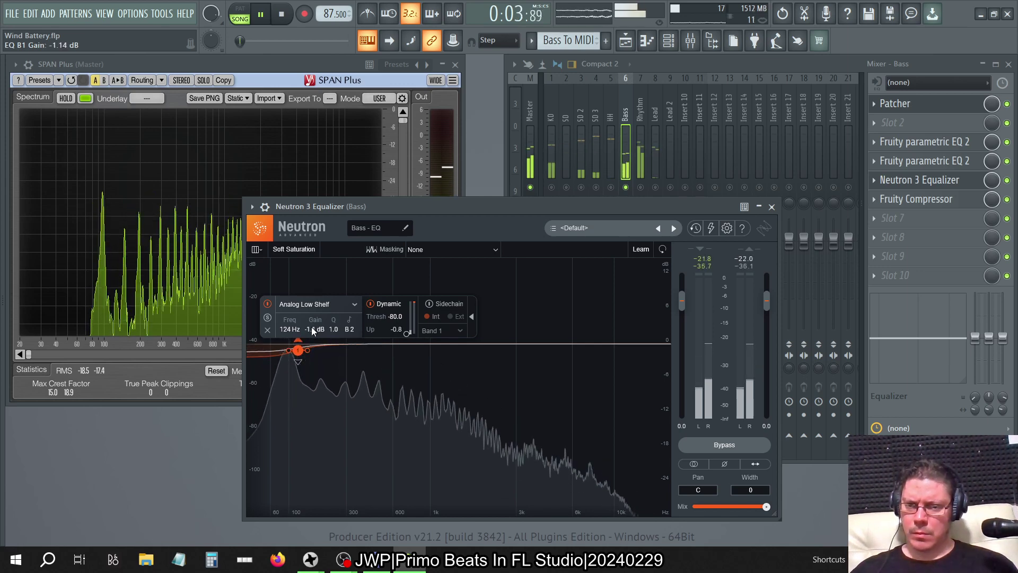
scroll(313, 329, down, 2)
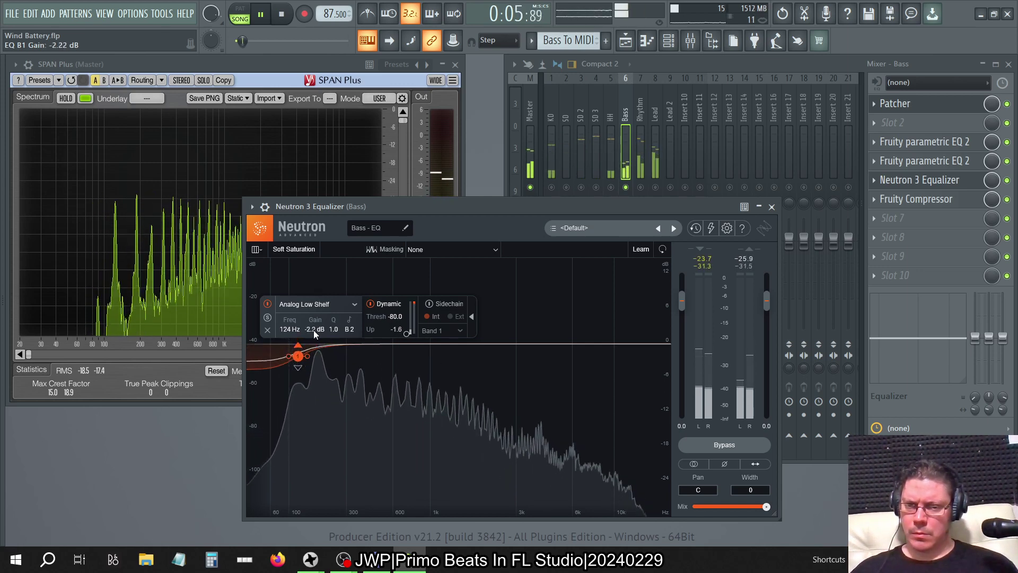
- Raise the low shelf's gain to about 4.4 dB, and try thresholds of 0 dB and about -38.9 dB
drag(313, 329, 312, 325)
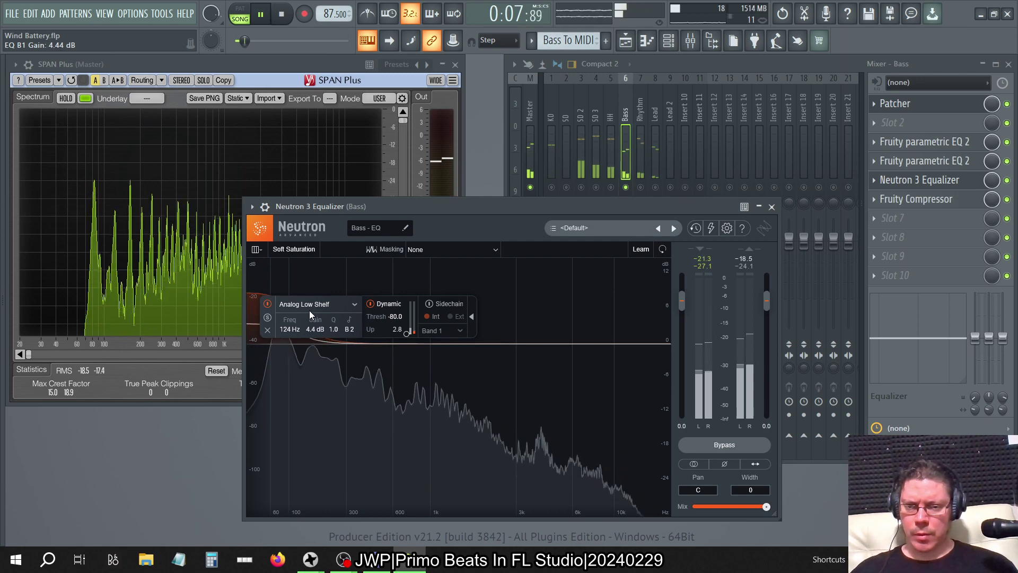
scroll(309, 311, up, 3)
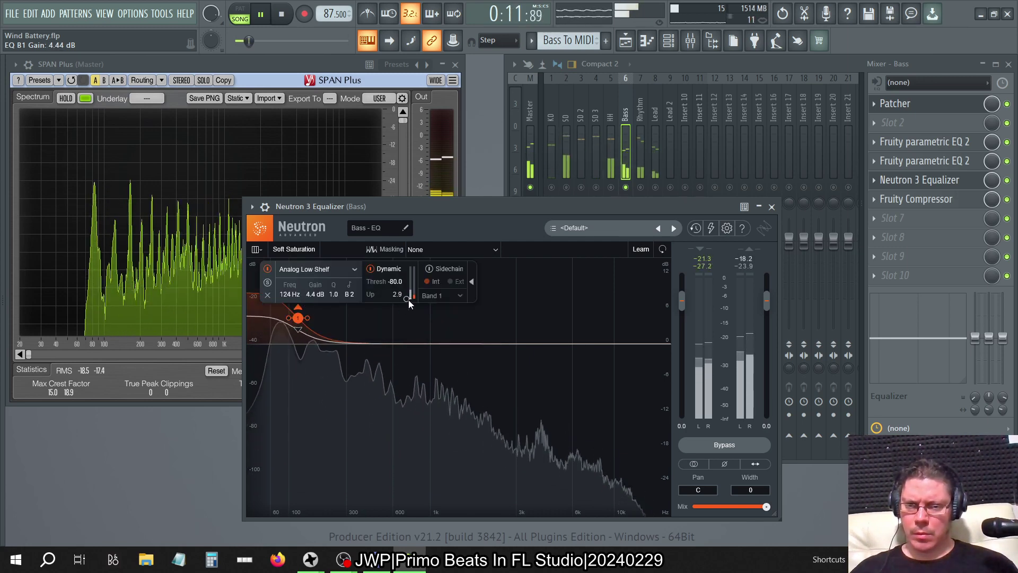
drag(408, 299, 408, 266)
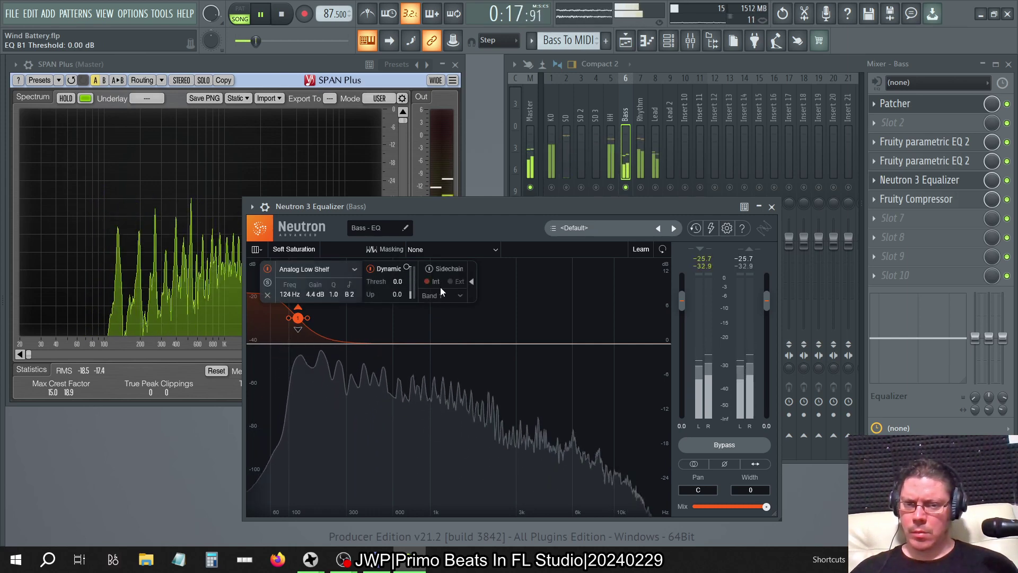
drag(406, 266, 407, 290)
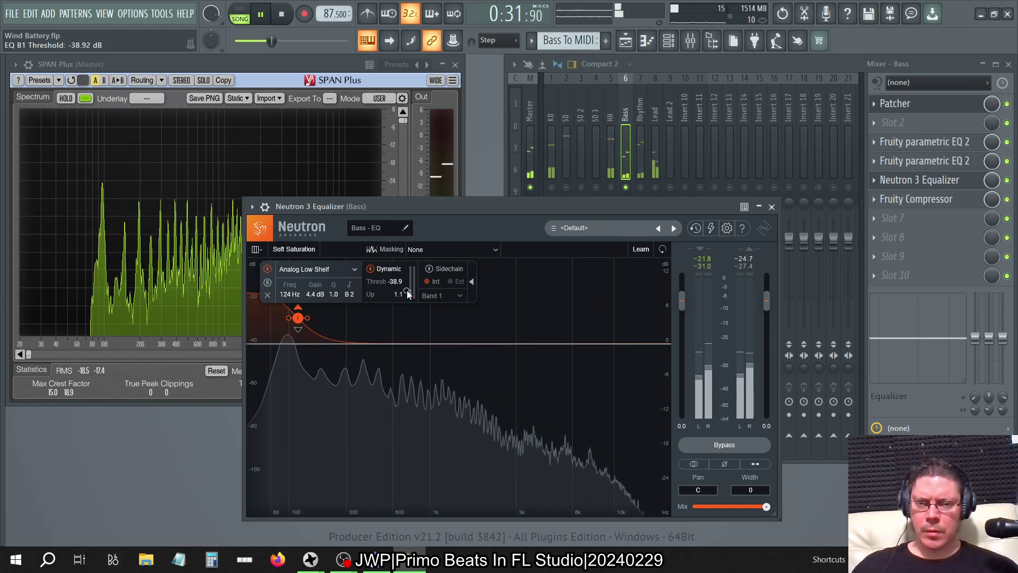
- Switch the low shelf's dynamic mode to downward, with a threshold of -80 dB and a gain of 3 dB
click(406, 291)
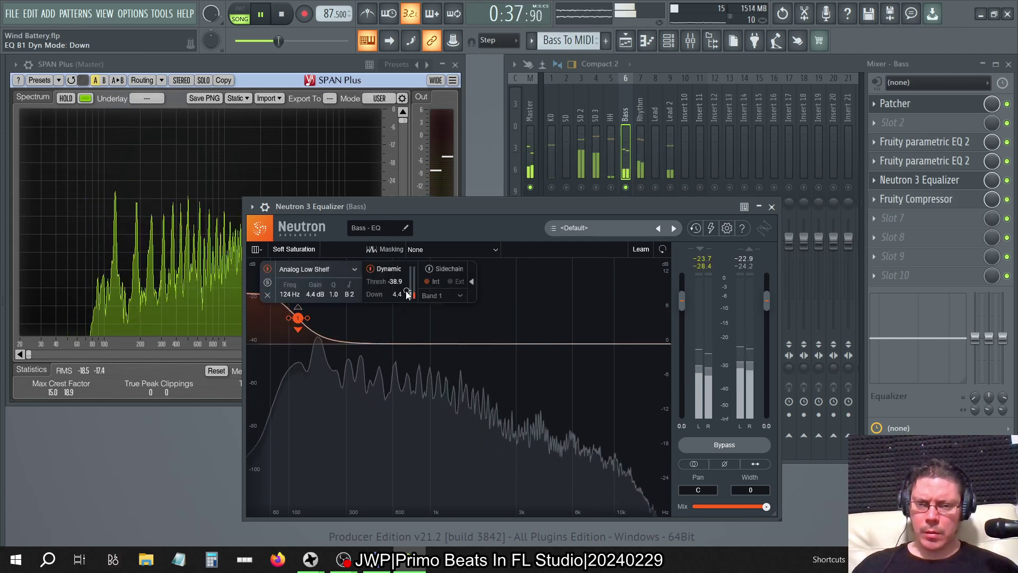
drag(406, 290, 425, 389)
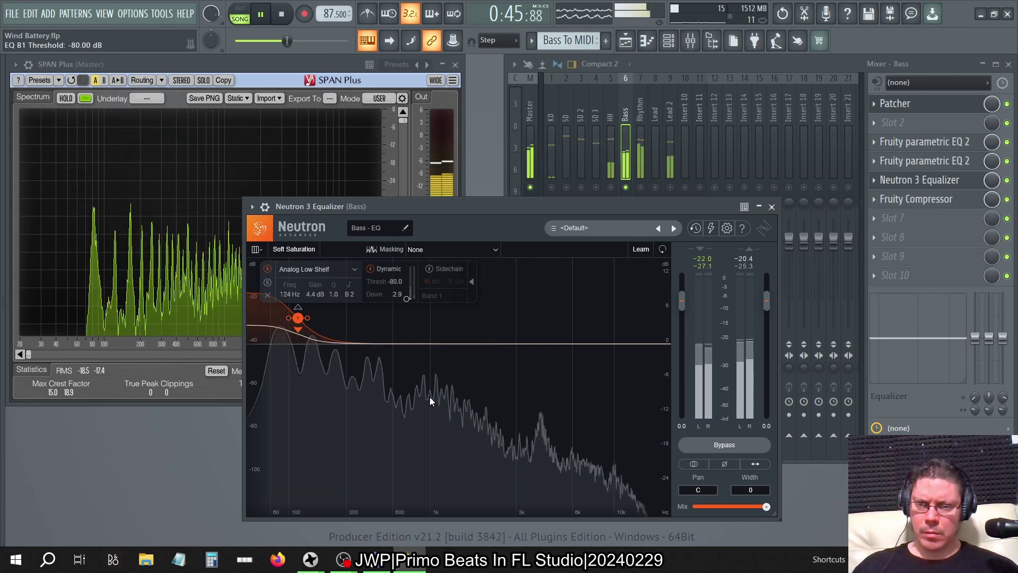
scroll(315, 295, down, 5)
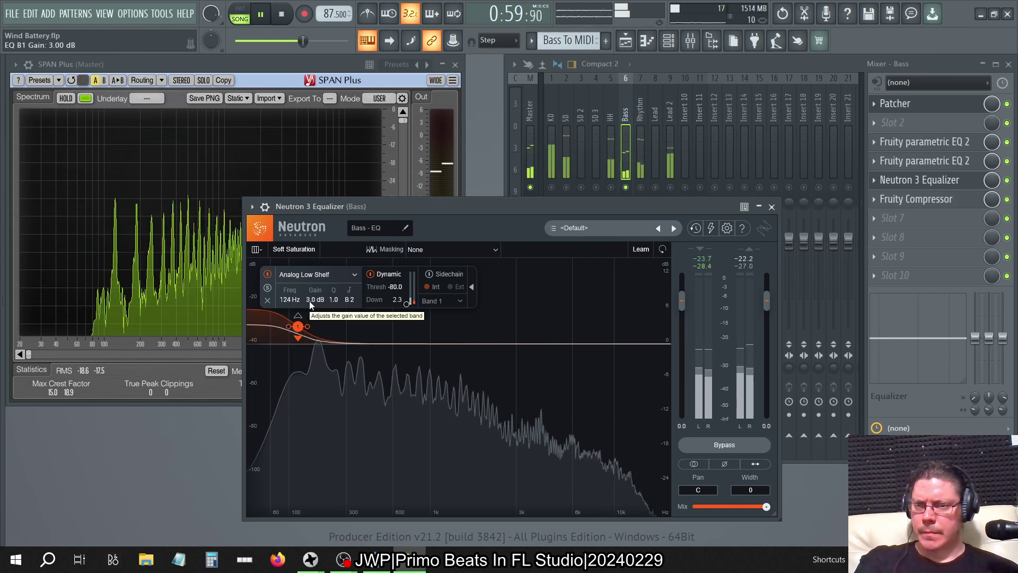
- Raise the low shelf's threshold to 0 dB, and set its frequency to 150 Hz and gain to -4.5 dB
drag(407, 304, 399, 262)
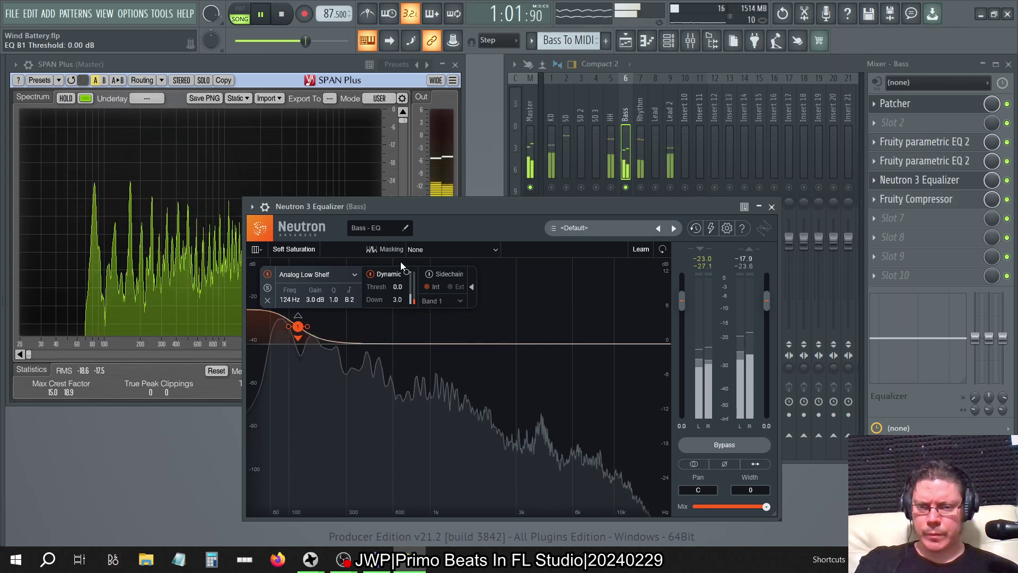
drag(298, 337, 314, 366)
double_click(289, 335)
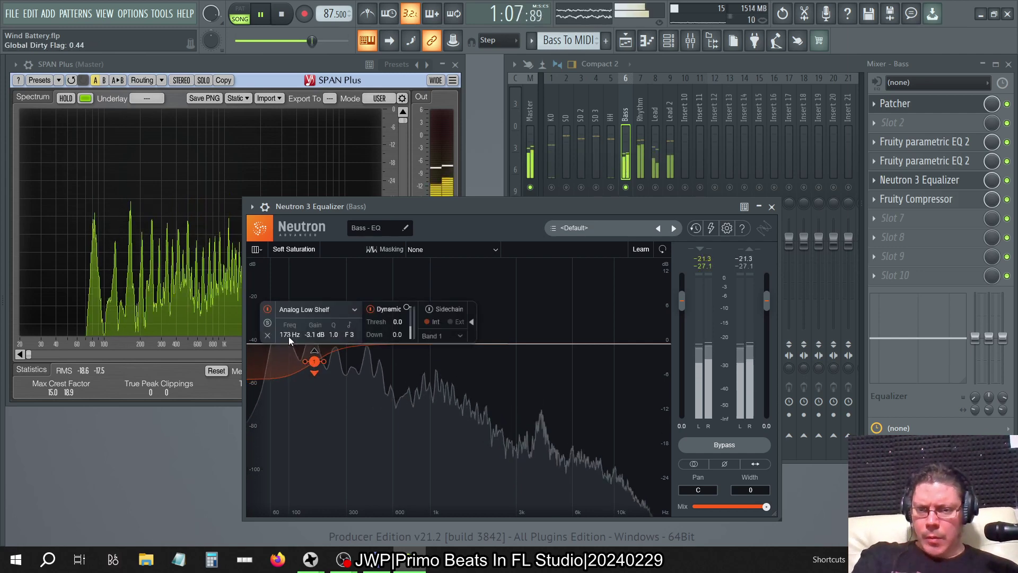
text(150)
key(Return)
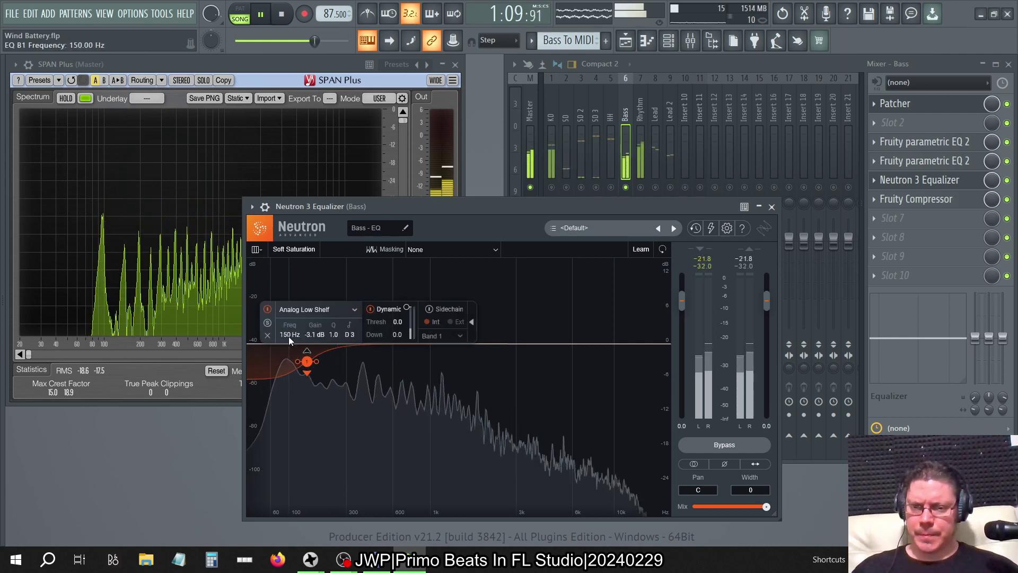
double_click(310, 335)
text(-4.5)
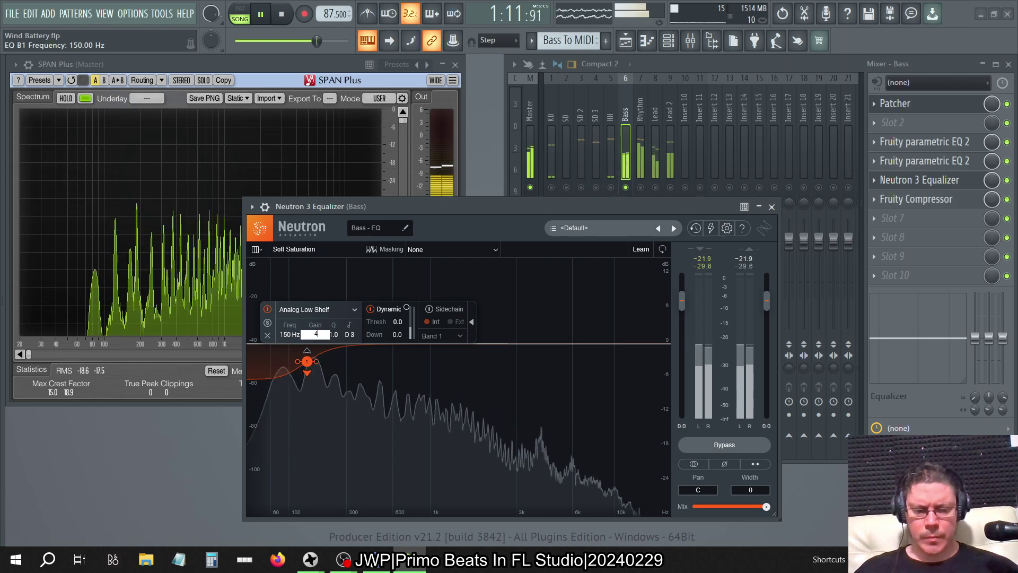
key(Return)
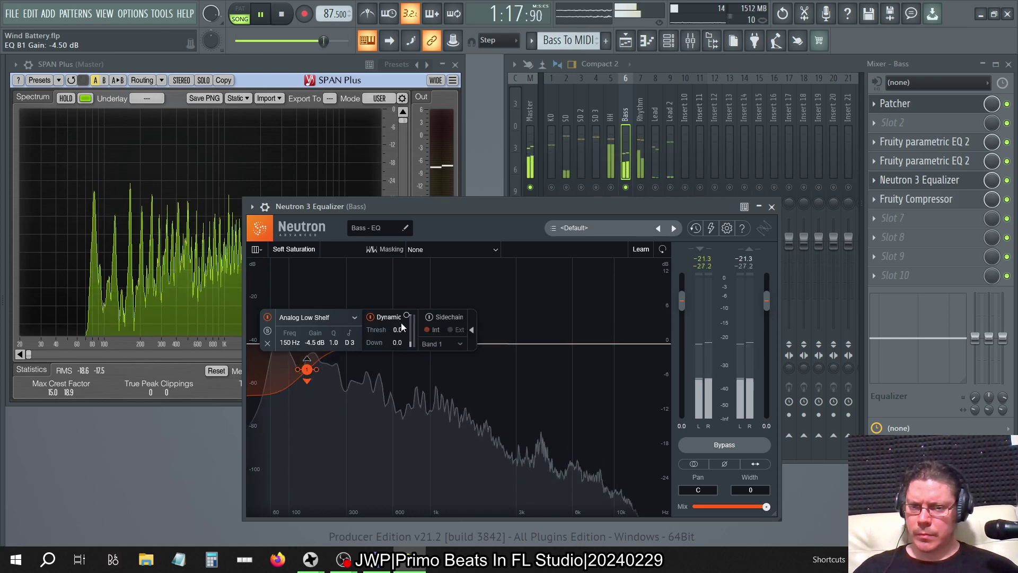
- Try the upward dynamic mode with a -80 dB threshold, and return to downward mode with a threshold of about -30.5 dB
click(374, 343)
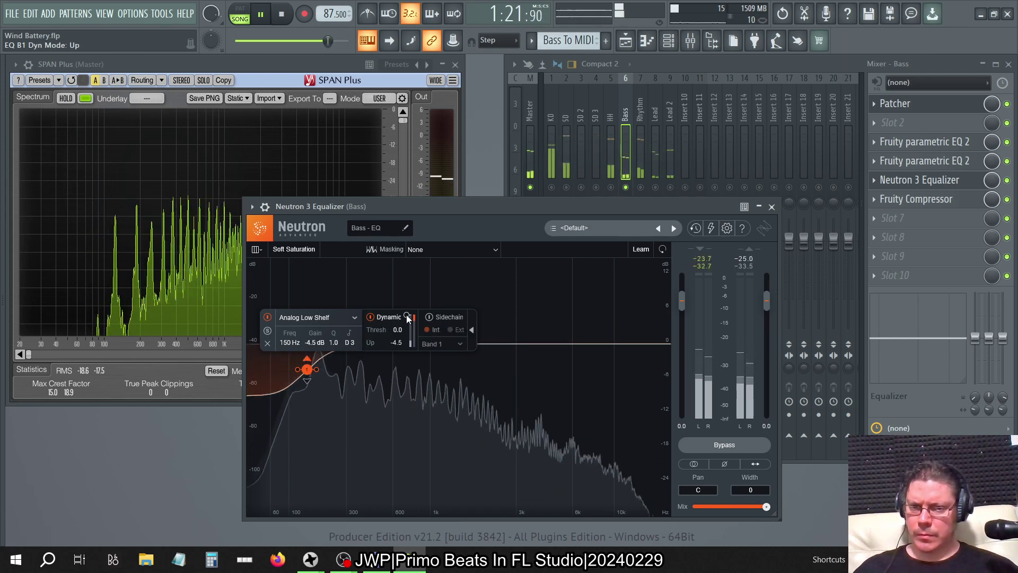
drag(407, 315, 406, 347)
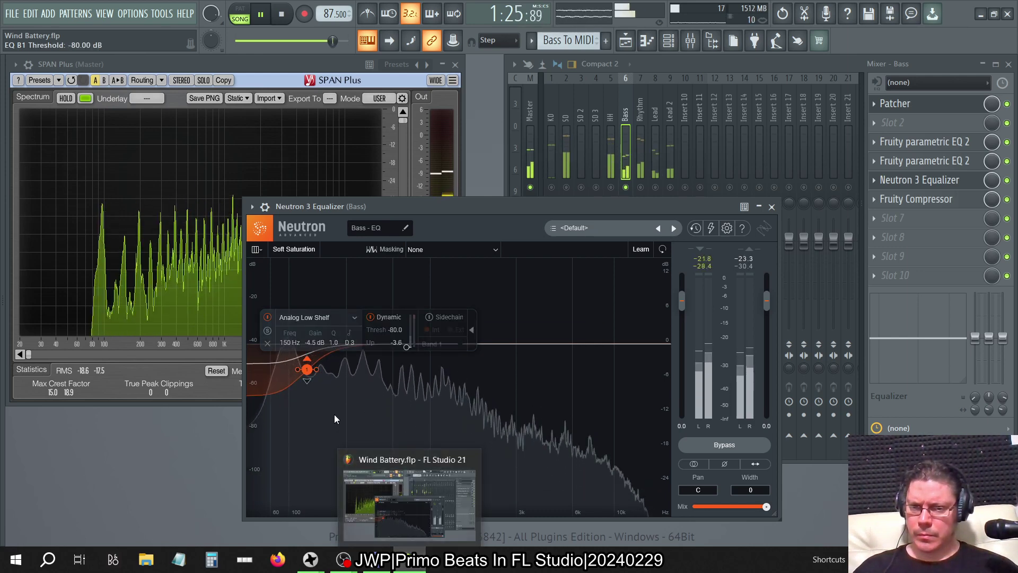
click(307, 380)
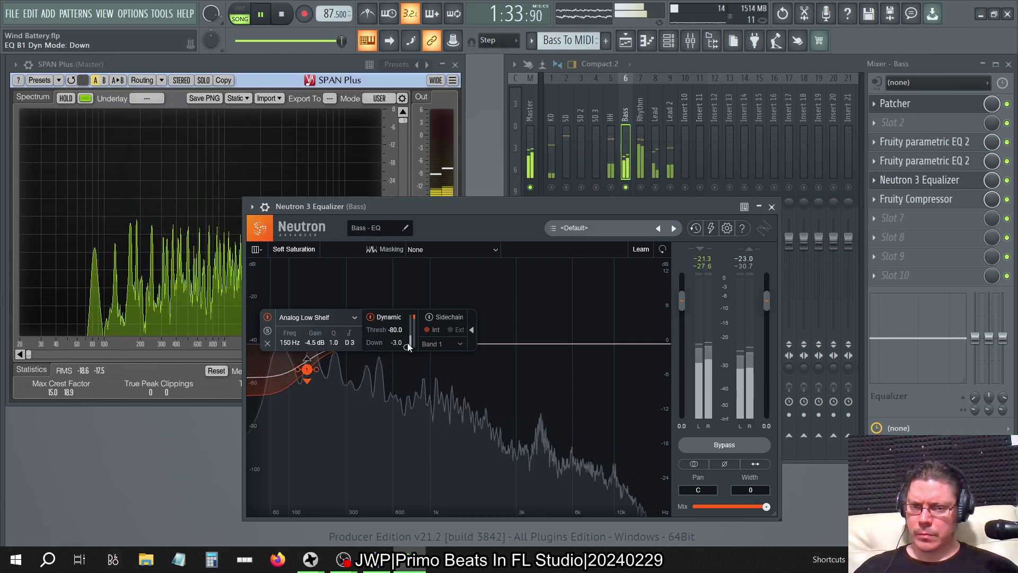
drag(409, 347, 405, 342)
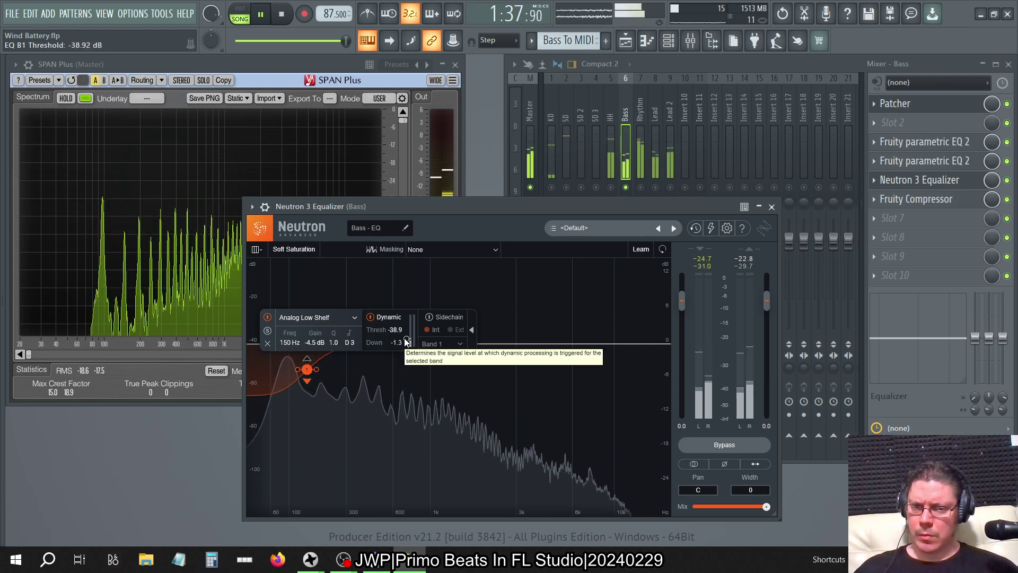
drag(404, 337, 404, 335)
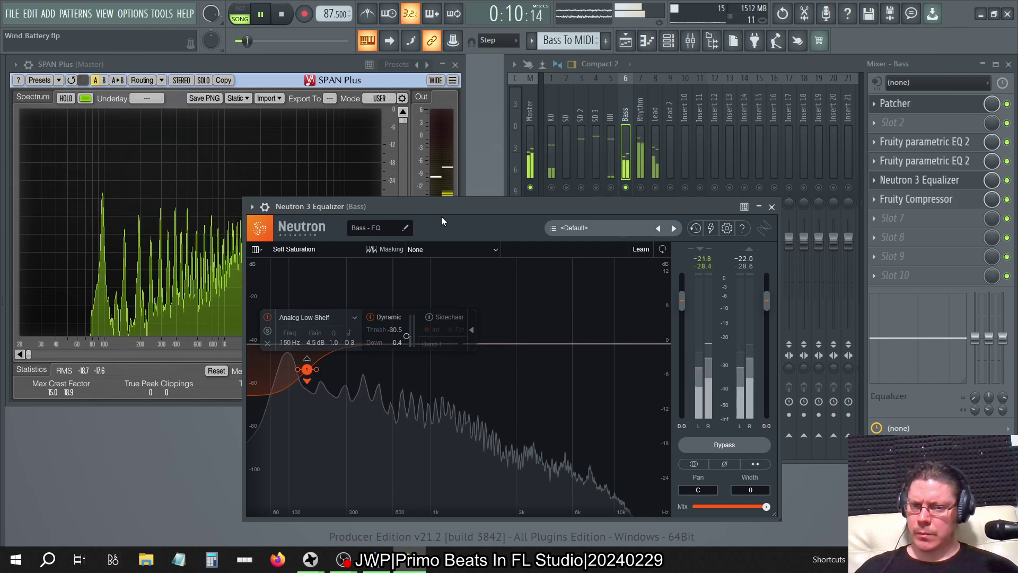
- Change band 1's filter type to Bell
click(352, 318)
mouse_move(323, 333)
click(368, 335)
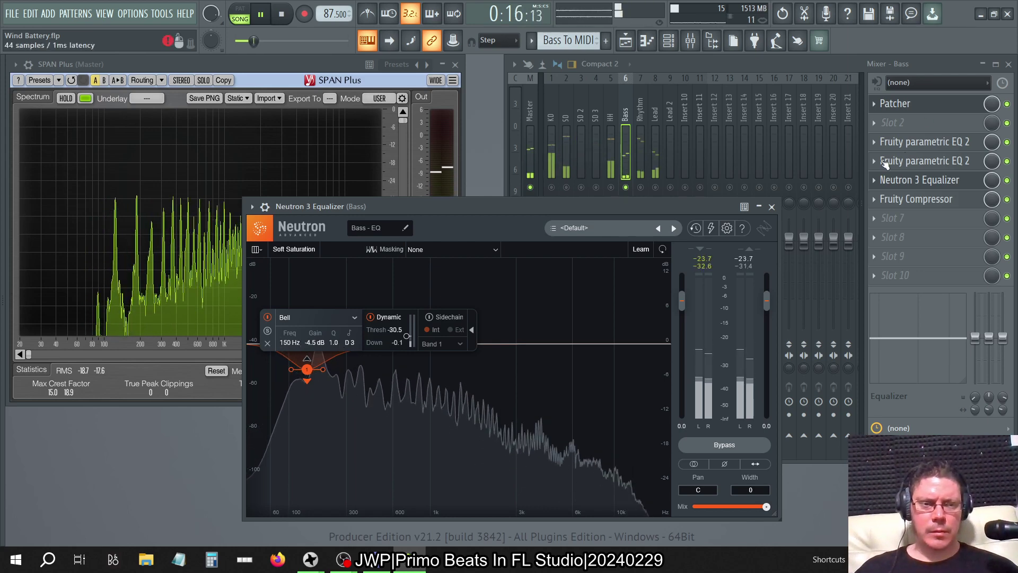
- Disable the Fruity parametric EQ 2 in slot 4 and check the curve of the one in slot 3
click(893, 162)
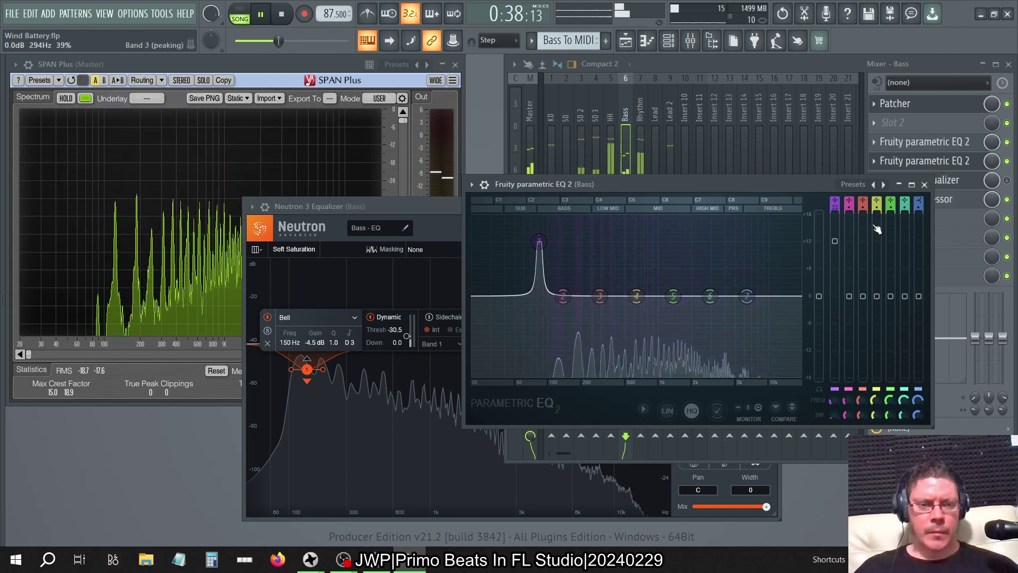
click(1007, 161)
click(961, 149)
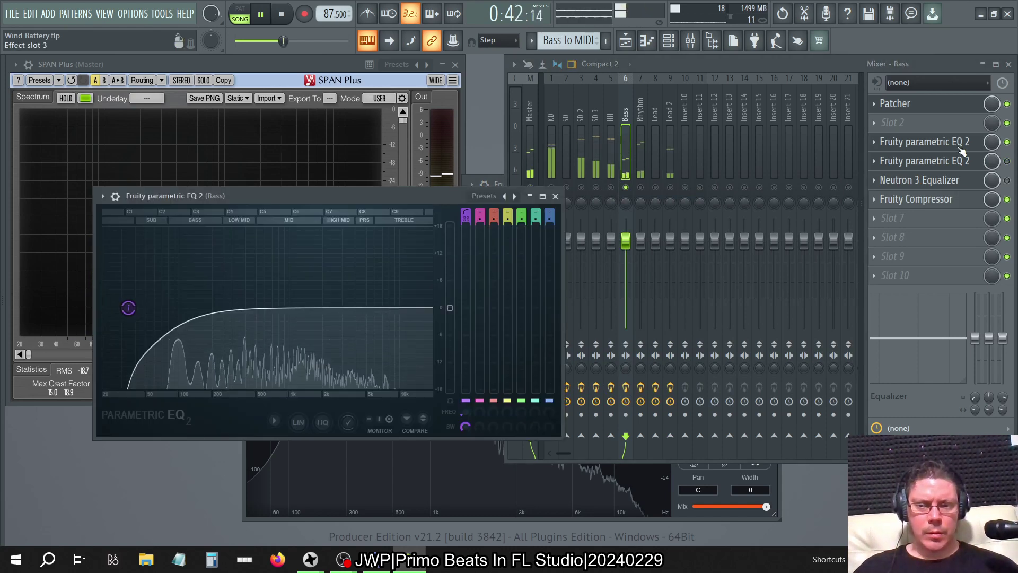
click(961, 151)
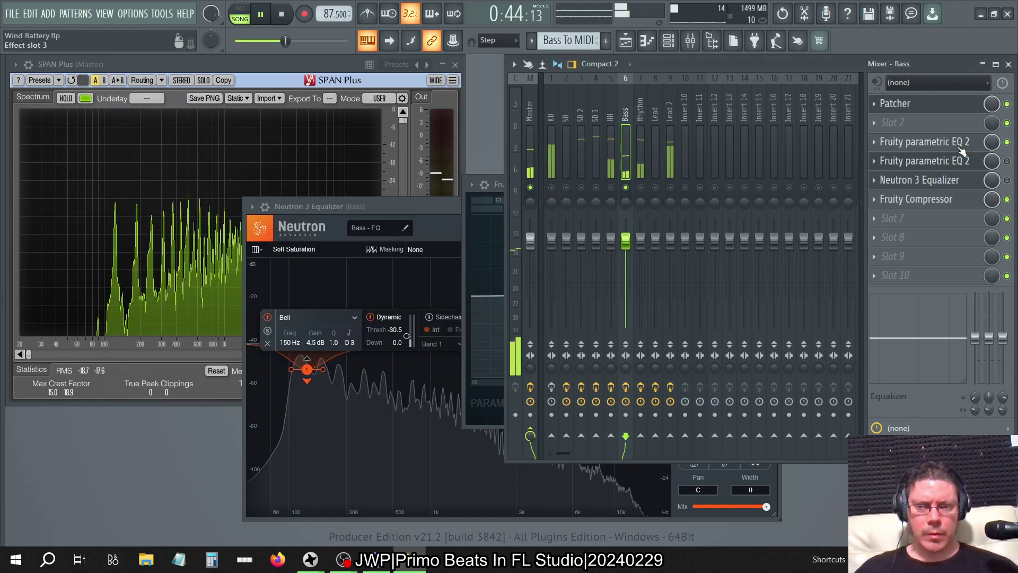
- Re-enable and show Neutron 3 Equalizer, and lower band 1's dynamic threshold to about -51.4 dB
click(1006, 181)
click(949, 183)
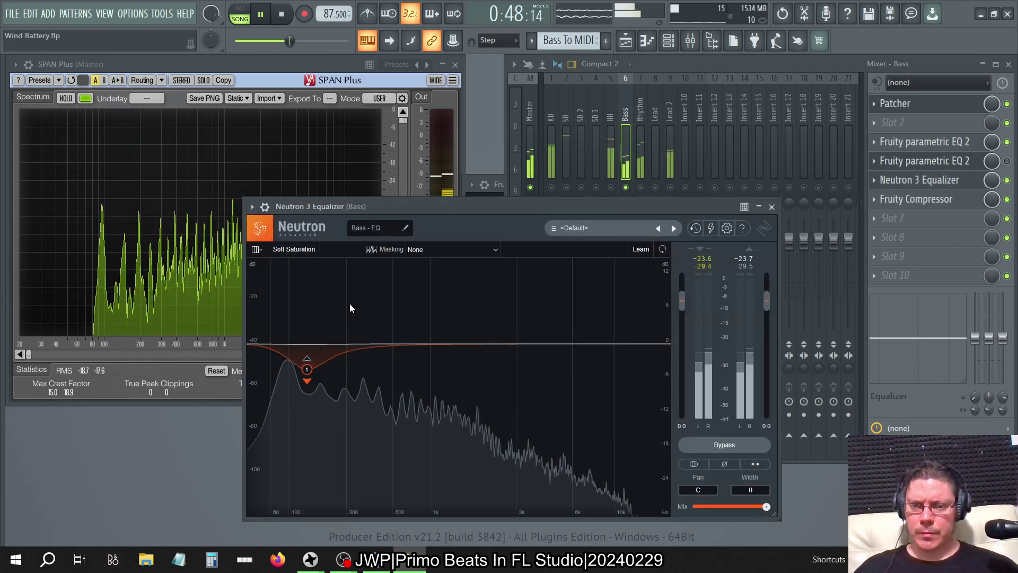
click(308, 371)
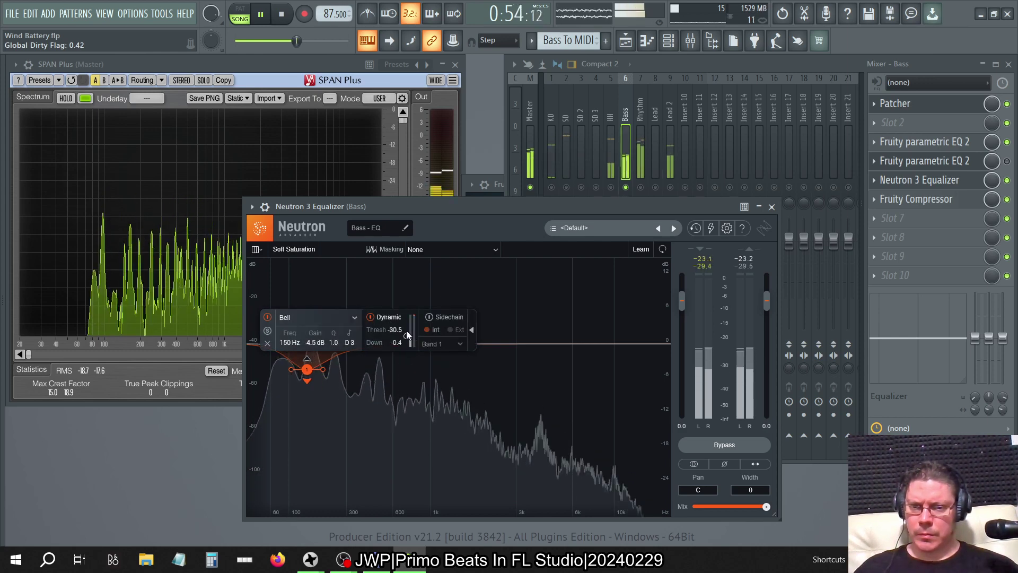
drag(407, 334, 408, 342)
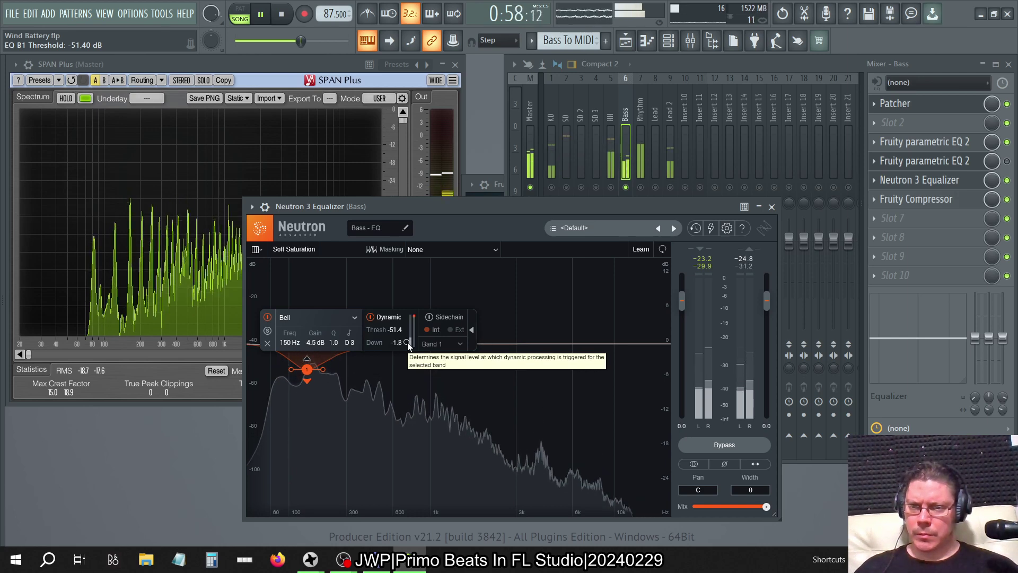
- Change band 1 back to Analog Low Shelf and move it to about 163 Hz with a gain of about 3.7 dB
click(316, 319)
mouse_move(307, 347)
click(357, 349)
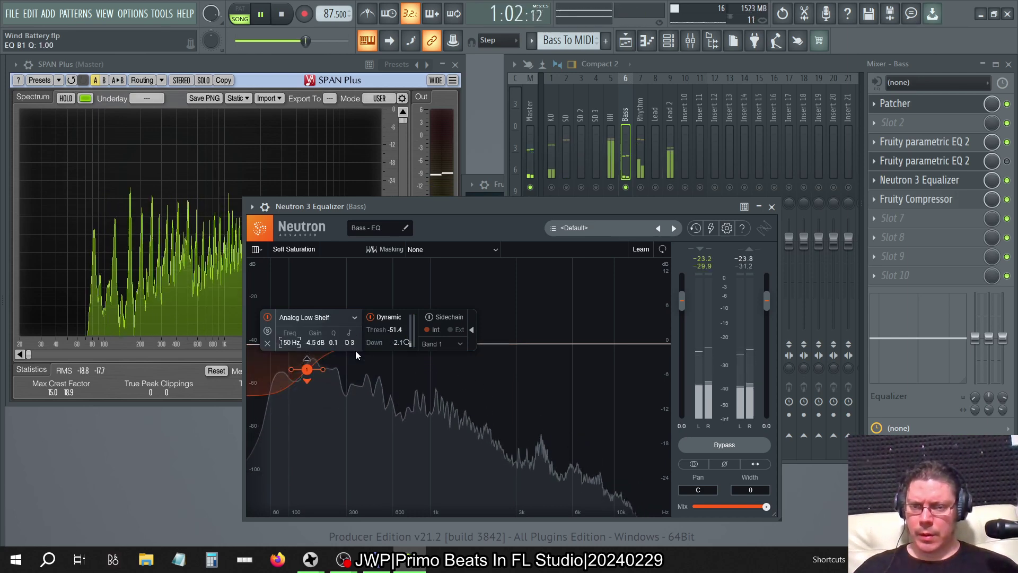
drag(307, 368, 313, 327)
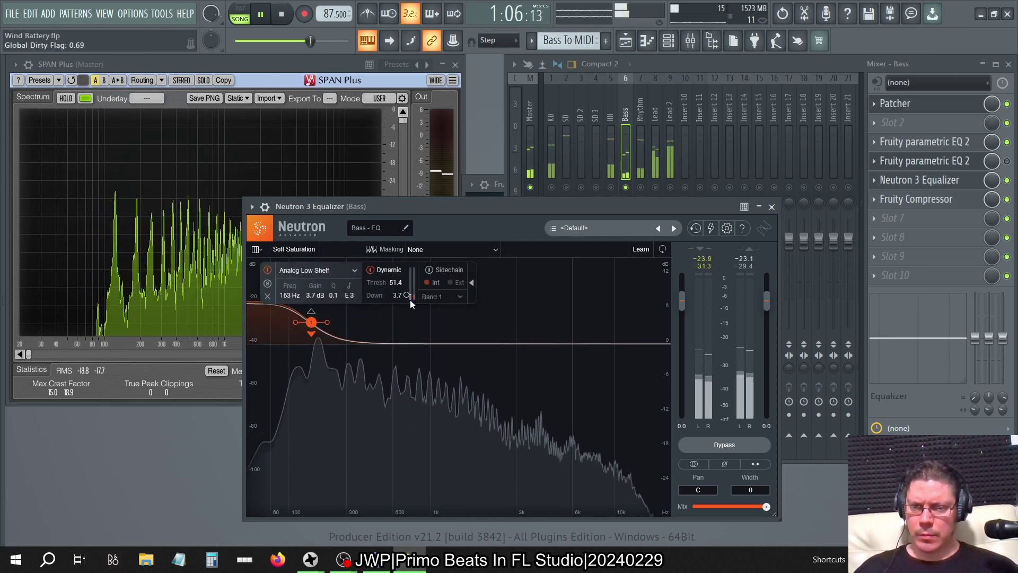
- Compare the upward and downward dynamic modes, and sweep the low shelf to about 94 Hz and 5.7 dB in downward mode
click(375, 295)
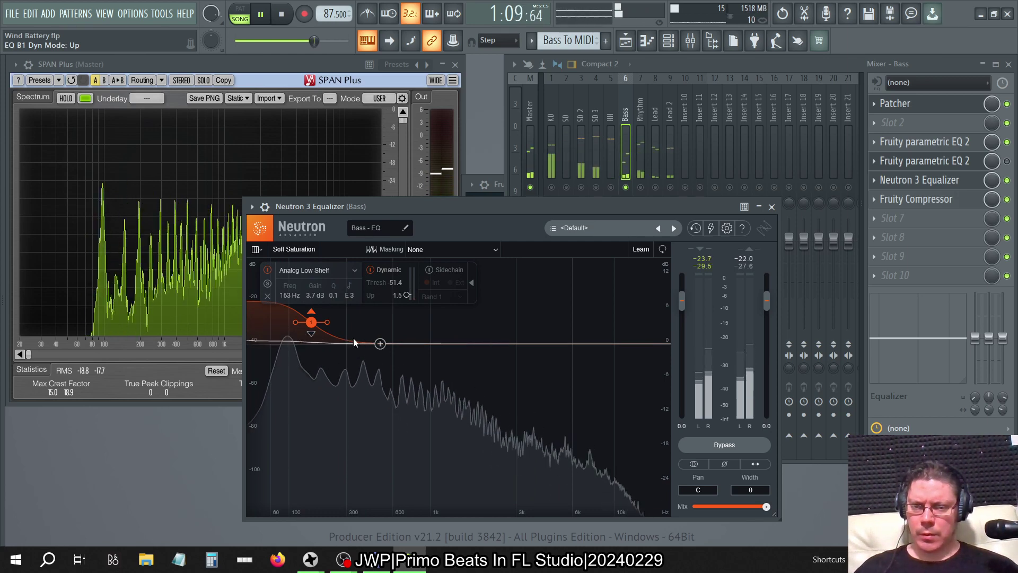
click(311, 333)
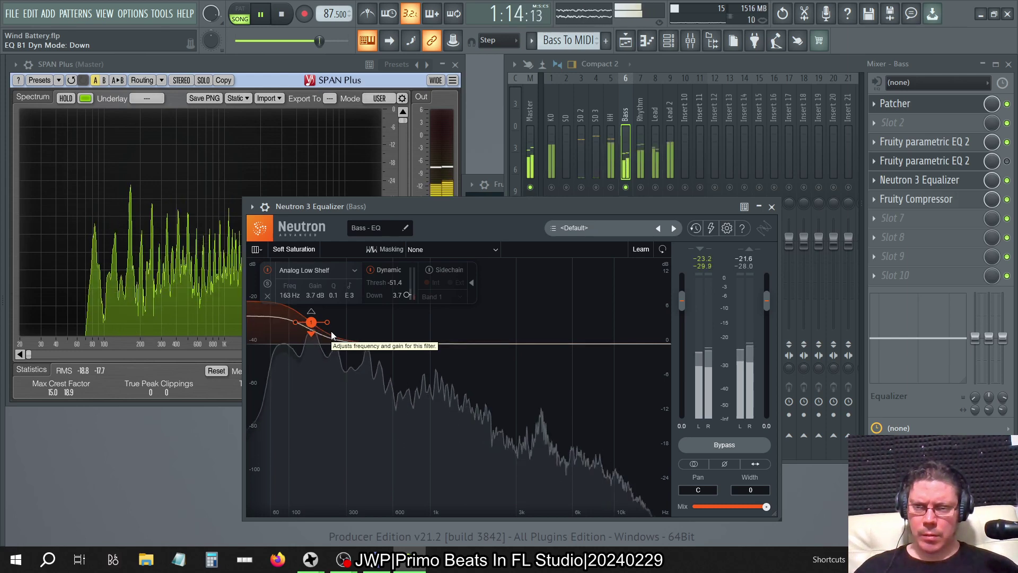
drag(314, 325, 333, 353)
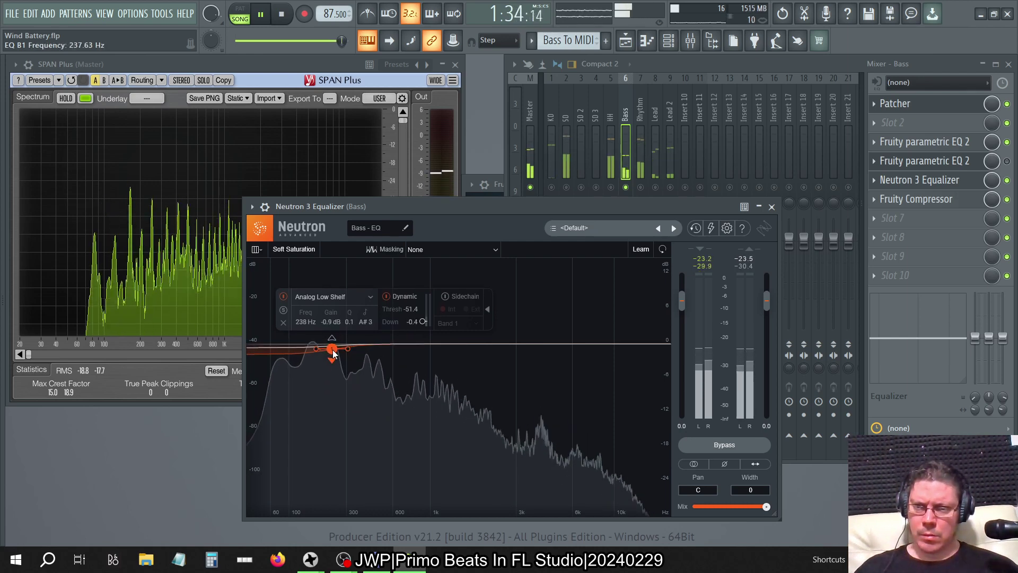
drag(333, 354, 296, 319)
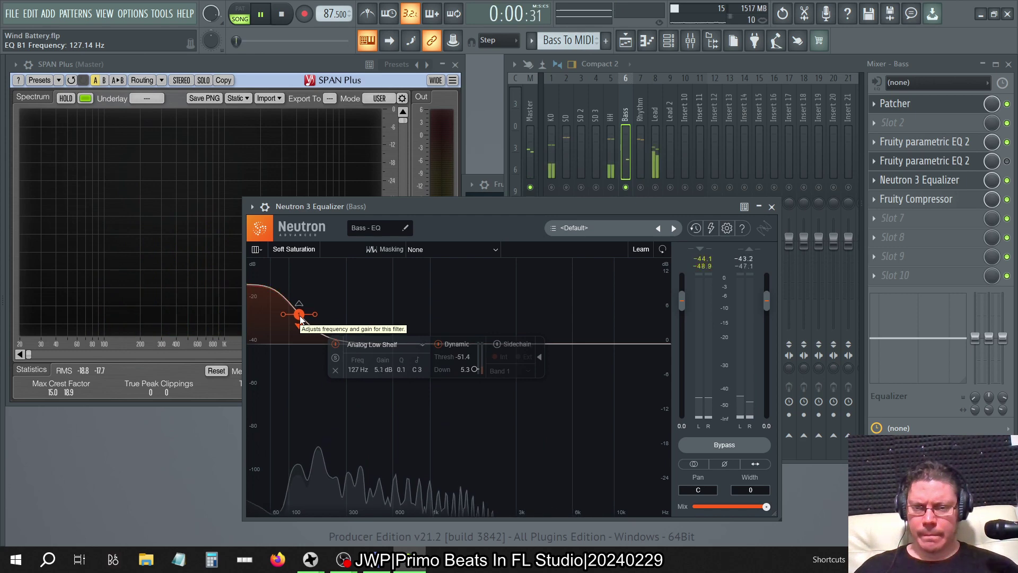
mouse_move(300, 317)
mouse_down()
mouse_move(300, 343)
mouse_move(298, 319)
mouse_up()
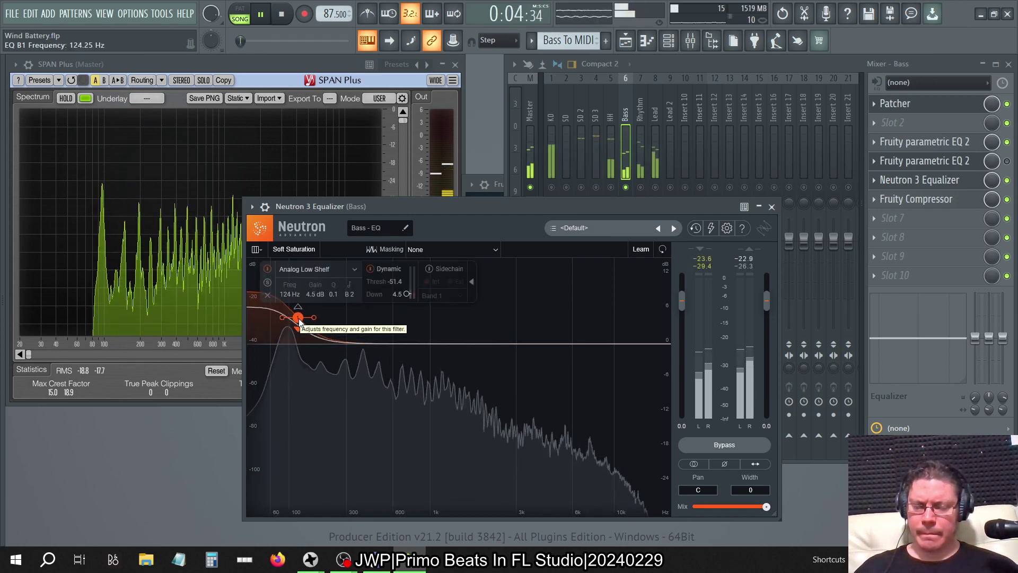
drag(299, 319, 286, 315)
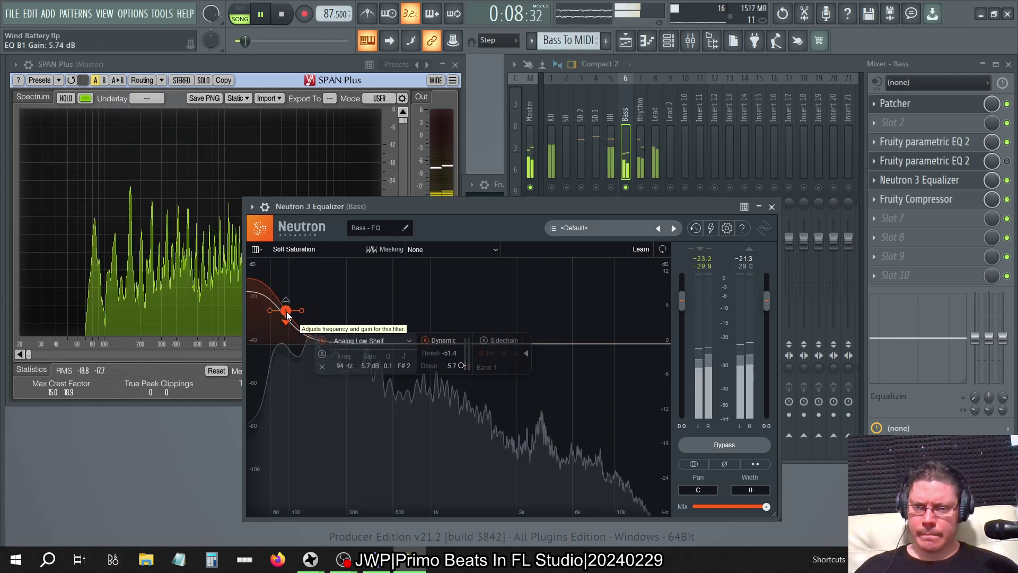
- Switch the low shelf's dynamic mode to upward and set its frequency to 80 Hz with a gain of about 6 dB
click(286, 300)
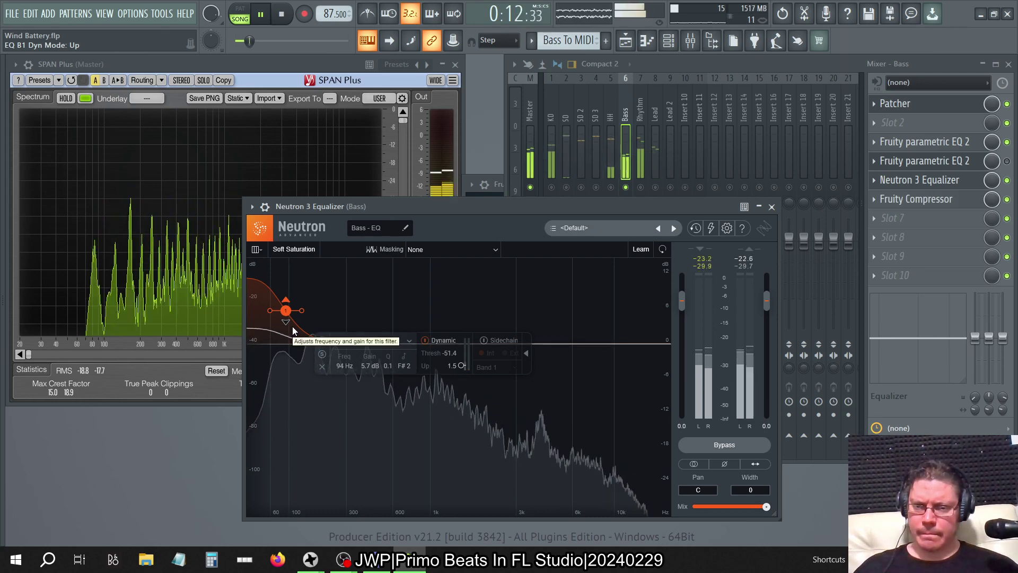
drag(285, 311, 282, 312)
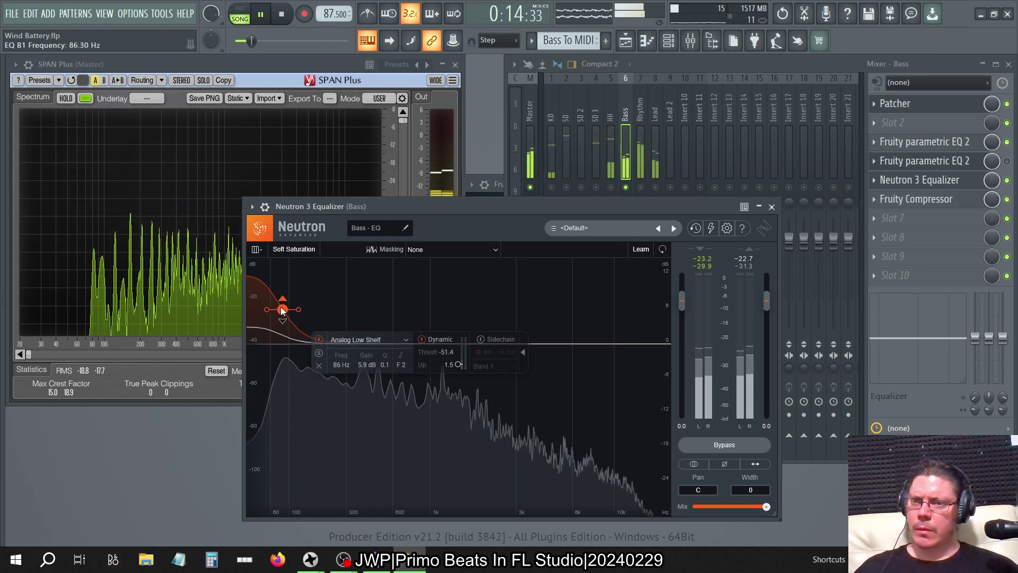
double_click(338, 364)
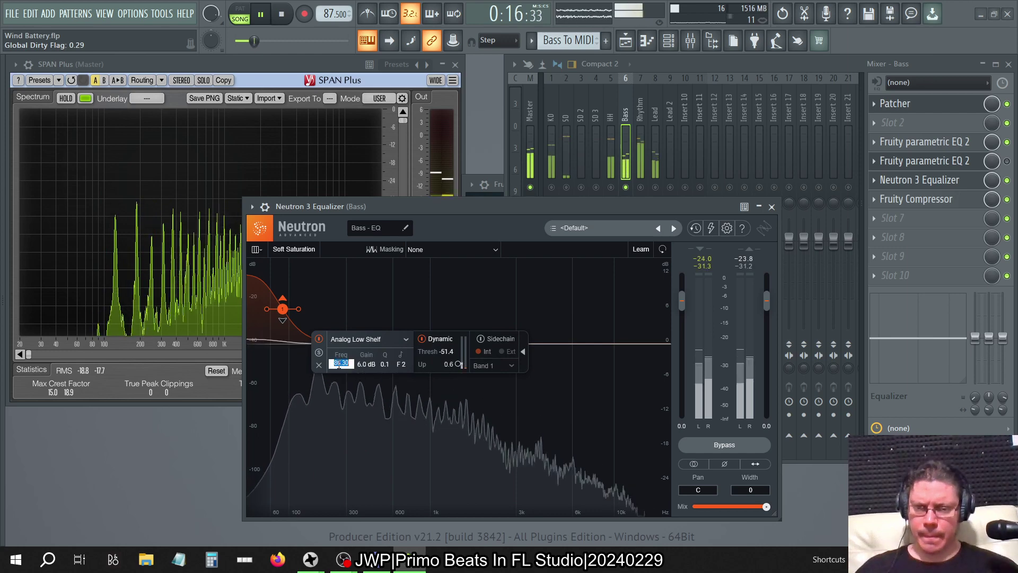
text(80)
key(Return)
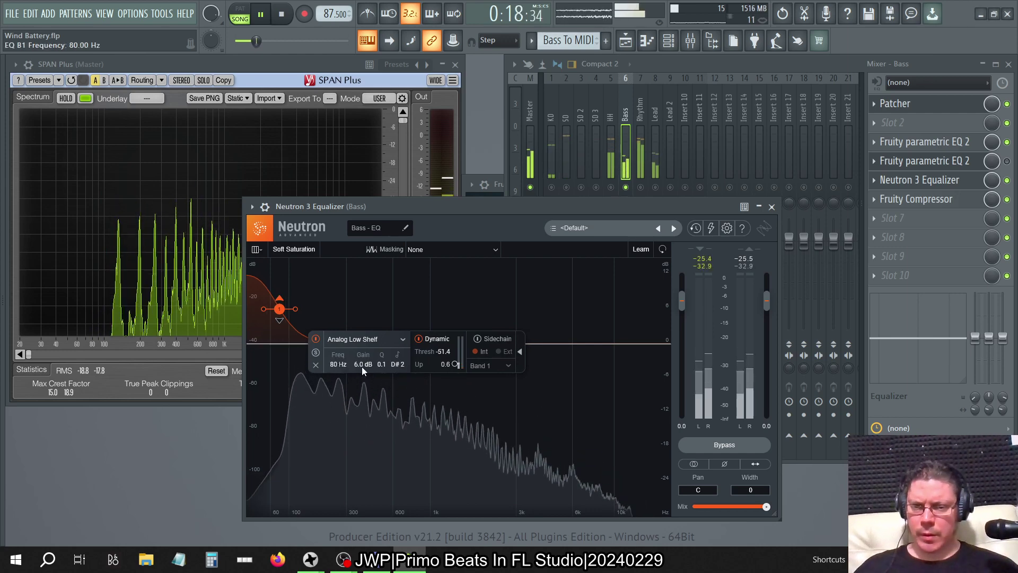
scroll(432, 368, up, 6)
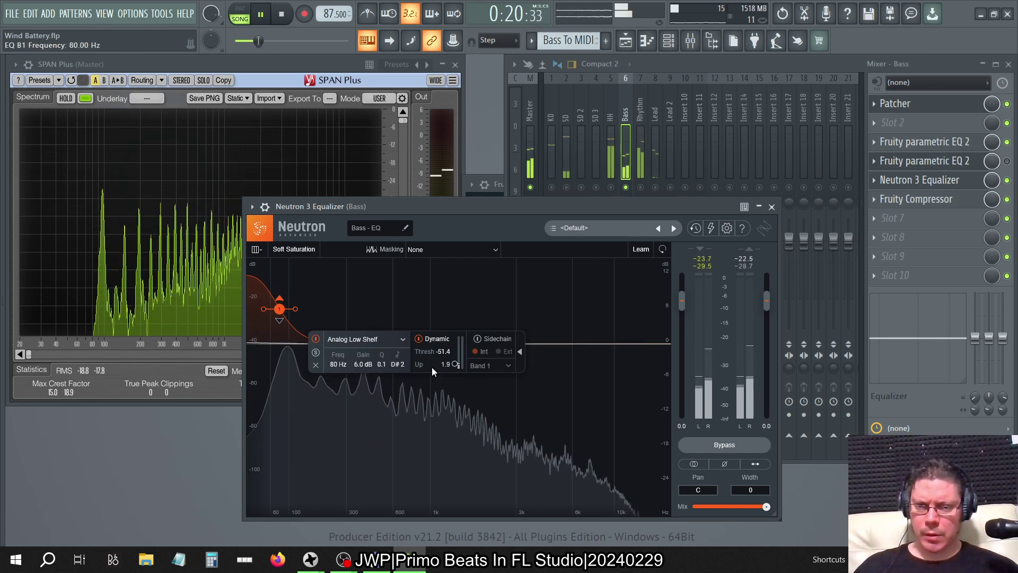
scroll(431, 367, down, 3)
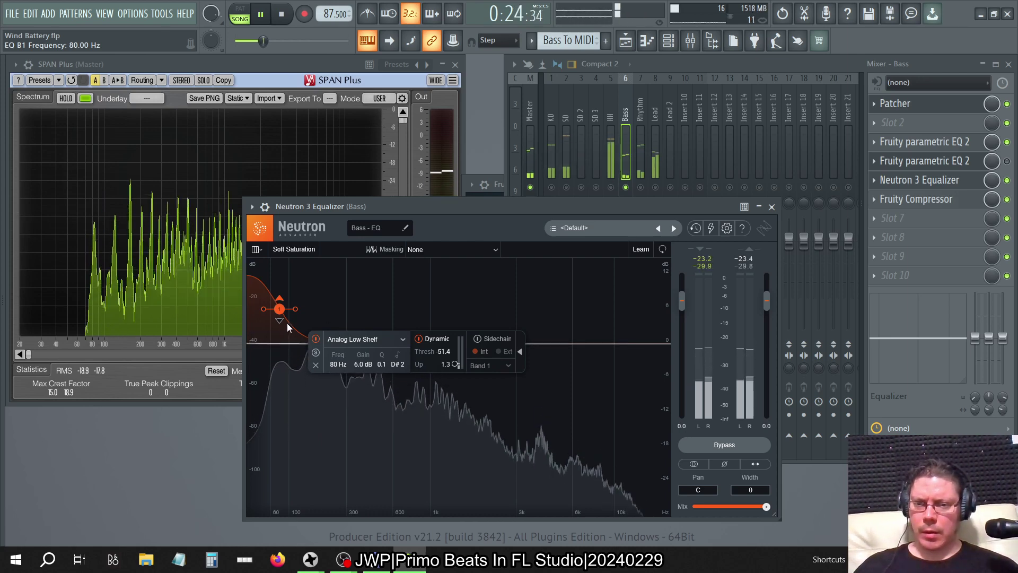
- Move band 1 to about 127 Hz and 5.9 dB, and change its filter type to Band Shelf
drag(281, 309, 313, 311)
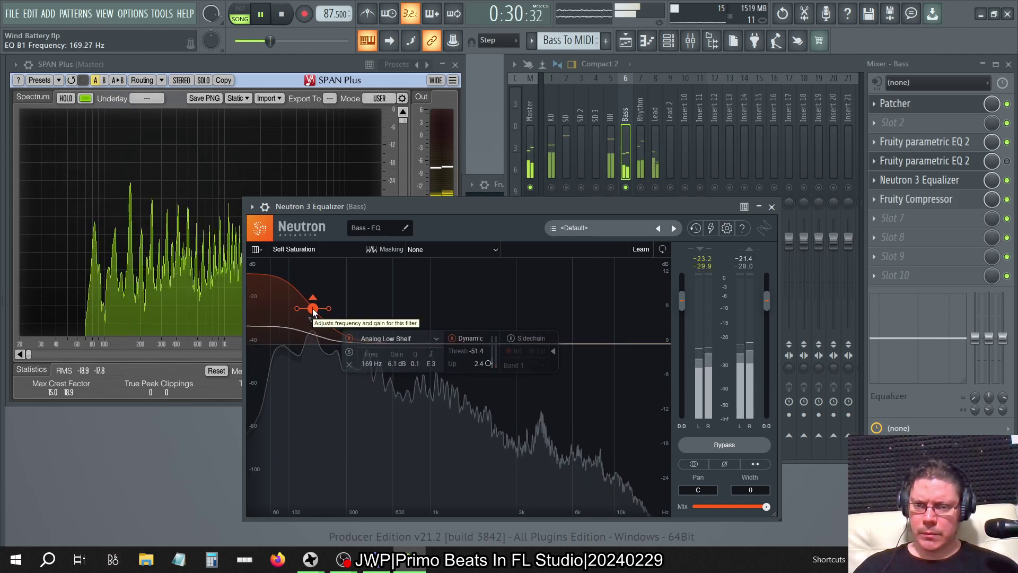
drag(314, 311, 299, 313)
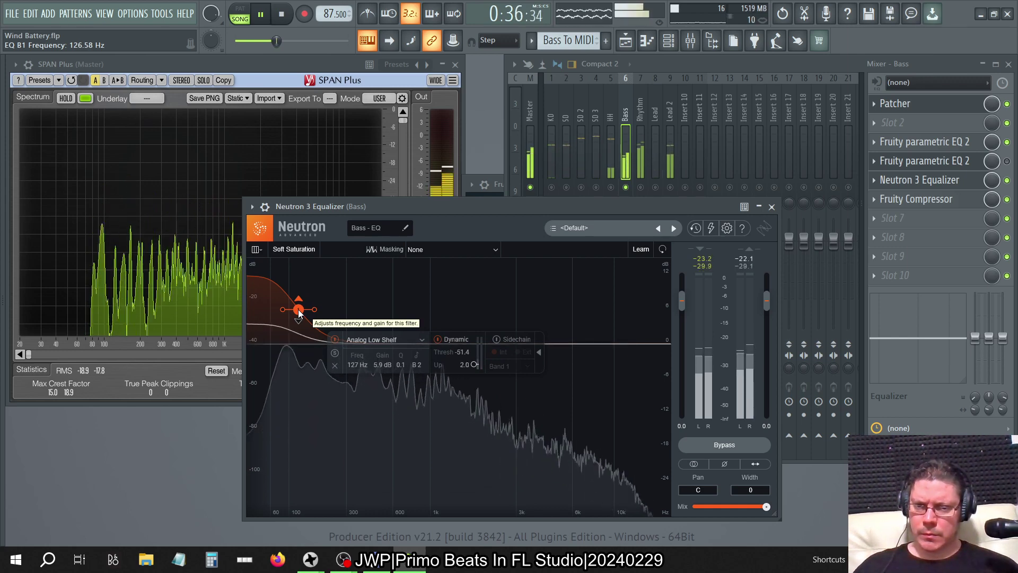
click(418, 344)
mouse_move(390, 354)
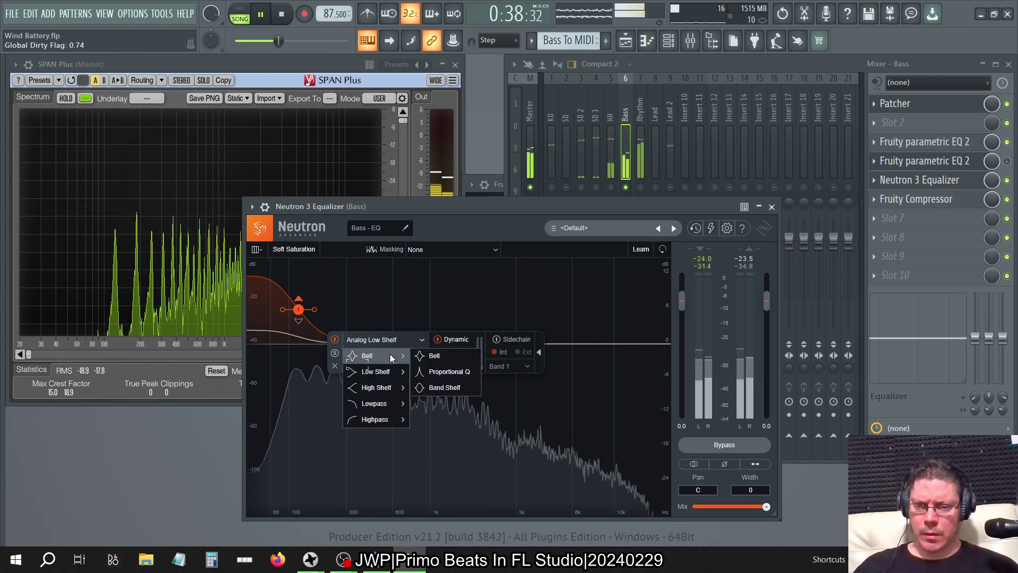
click(446, 386)
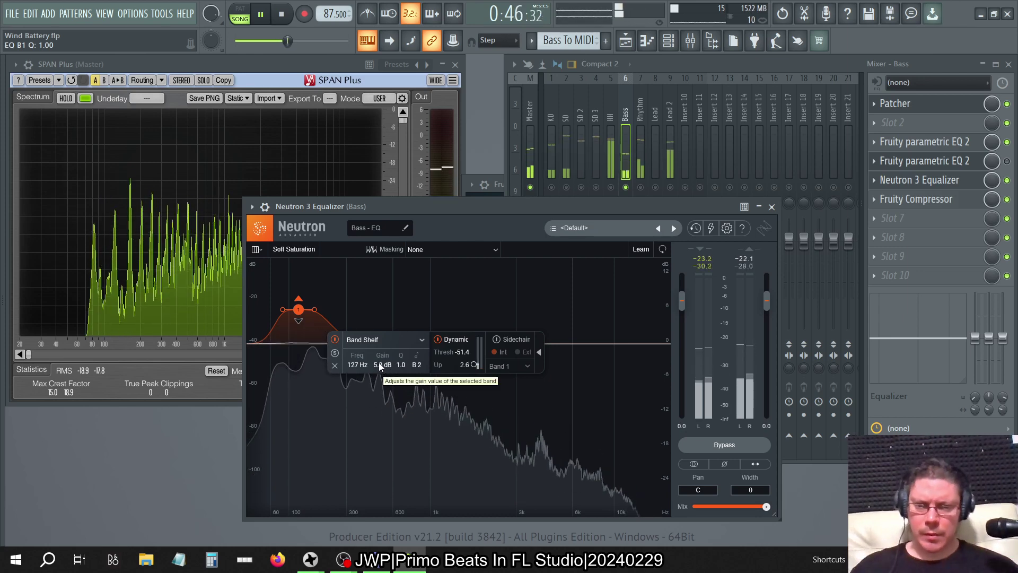
- Narrow the band shelf to a Q of about 2.9 and set its frequency to about 83 Hz
drag(399, 366, 396, 297)
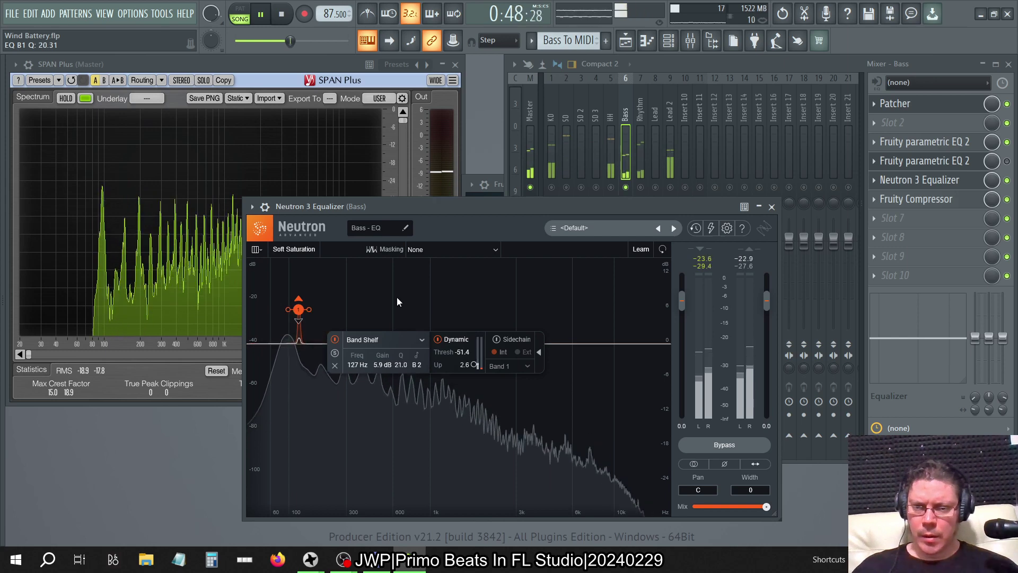
drag(403, 333, 360, 364)
key(Return)
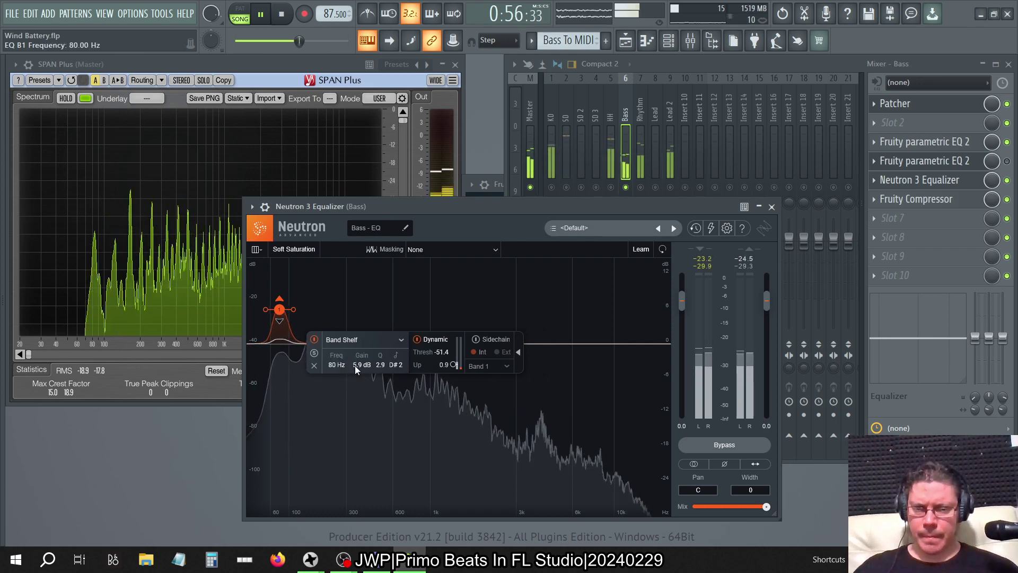
scroll(338, 364, up, 3)
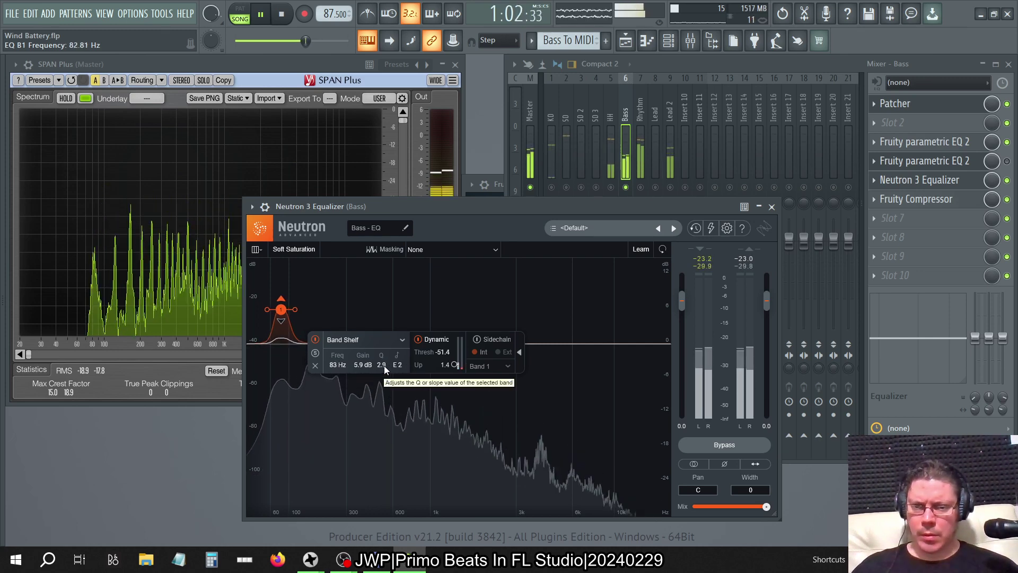
- Switch band 1 to downward dynamic mode and raise its gain to 15 dB and its threshold to 0 dB
click(281, 320)
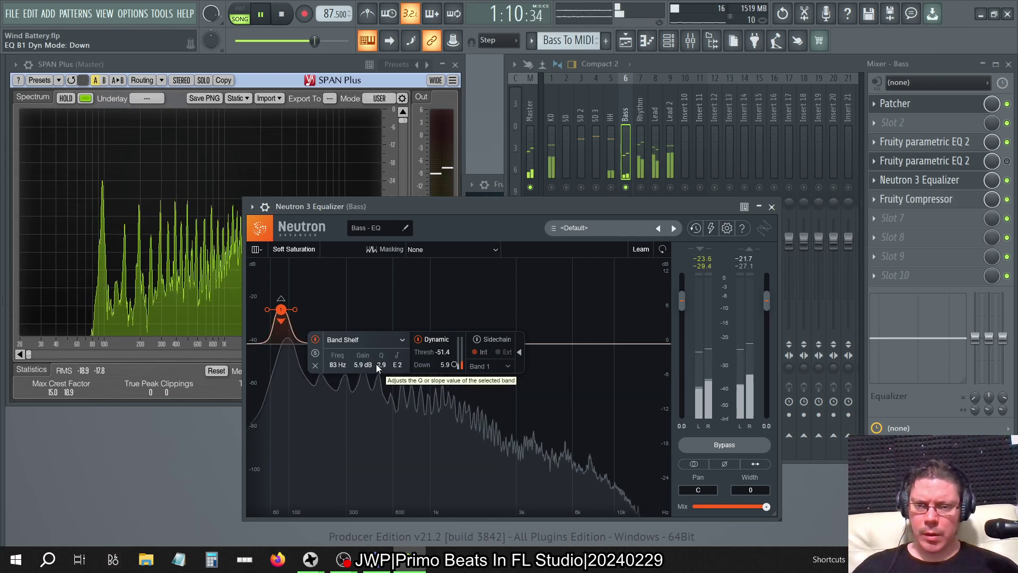
drag(358, 363, 358, 318)
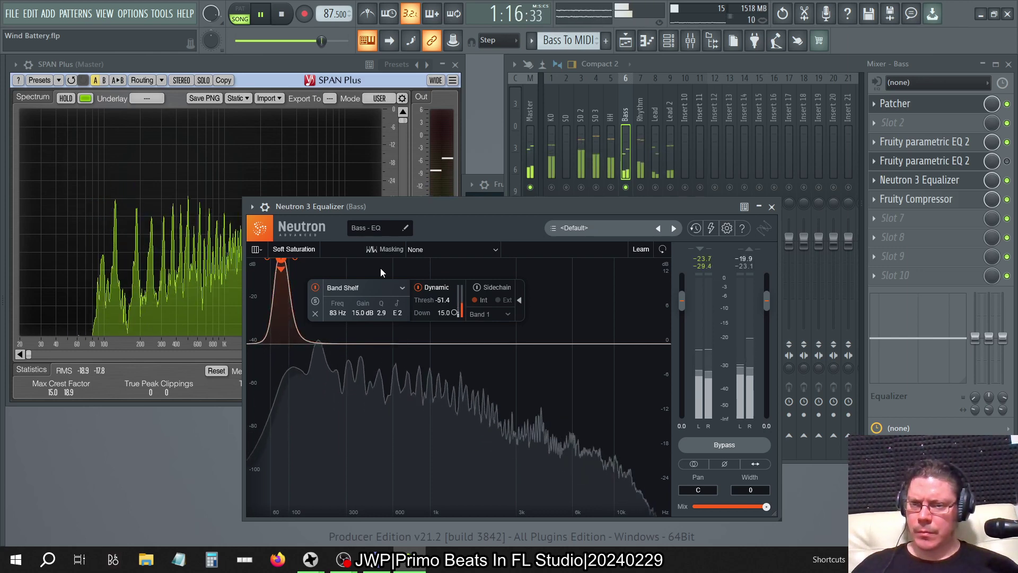
mouse_move(97, 177)
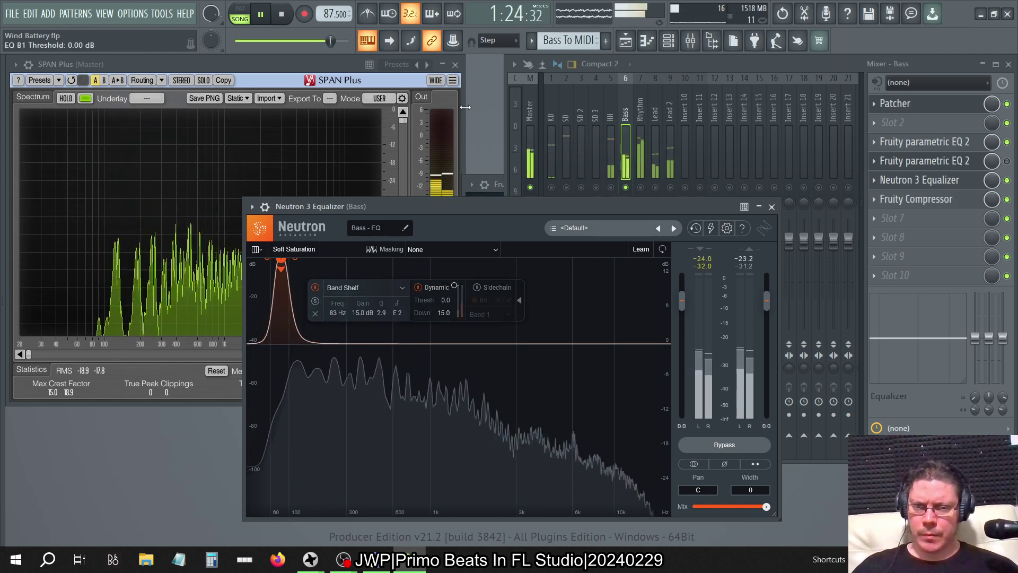
mouse_move(454, 300)
mouse_down()
mouse_move(459, 290)
mouse_move(454, 316)
mouse_move(455, 285)
mouse_up()
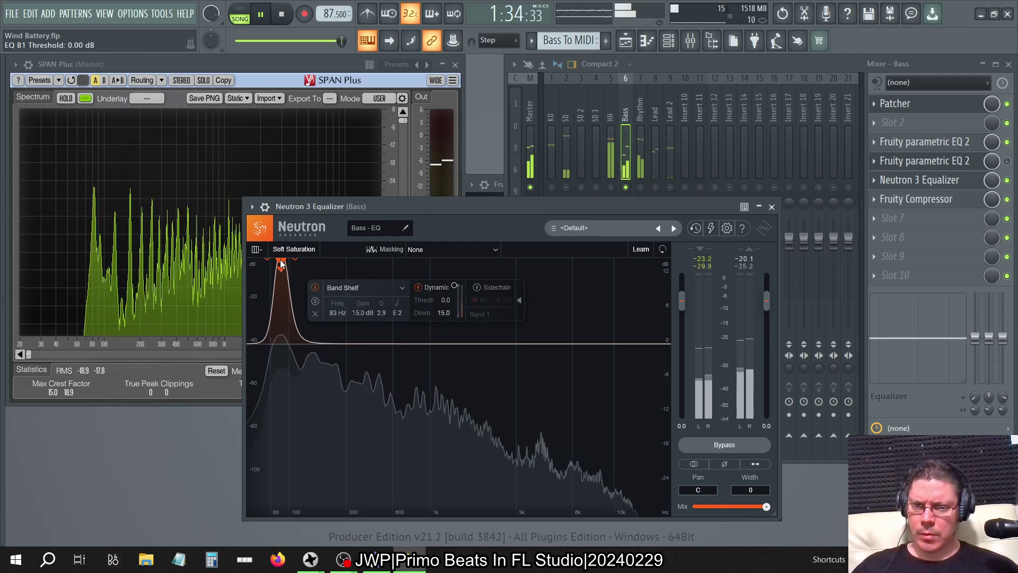
- Reduce band 1's gain to about 11.4 dB, and compare upward and downward modes with the threshold at -80 dB
drag(280, 259, 280, 269)
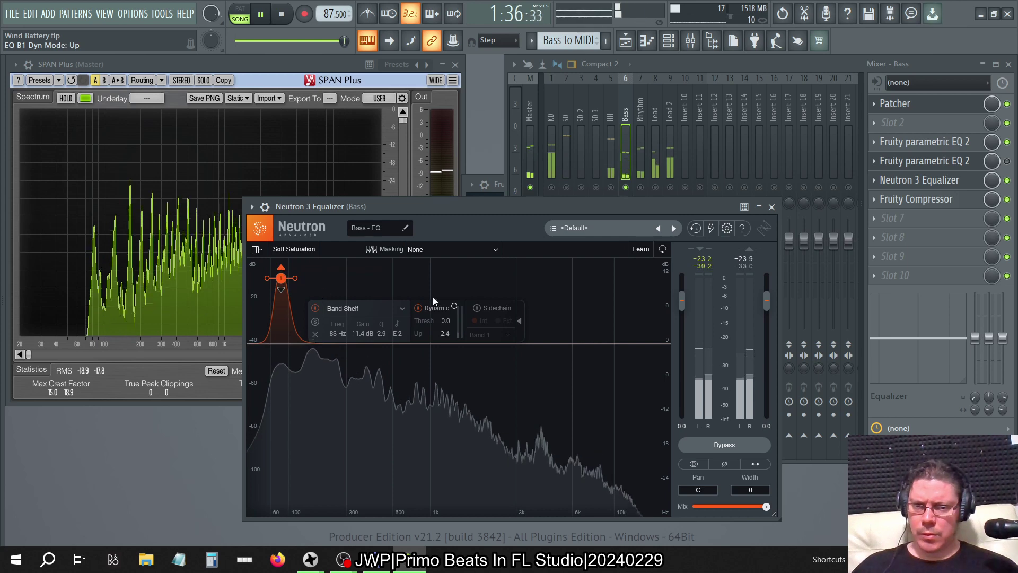
drag(456, 308, 462, 408)
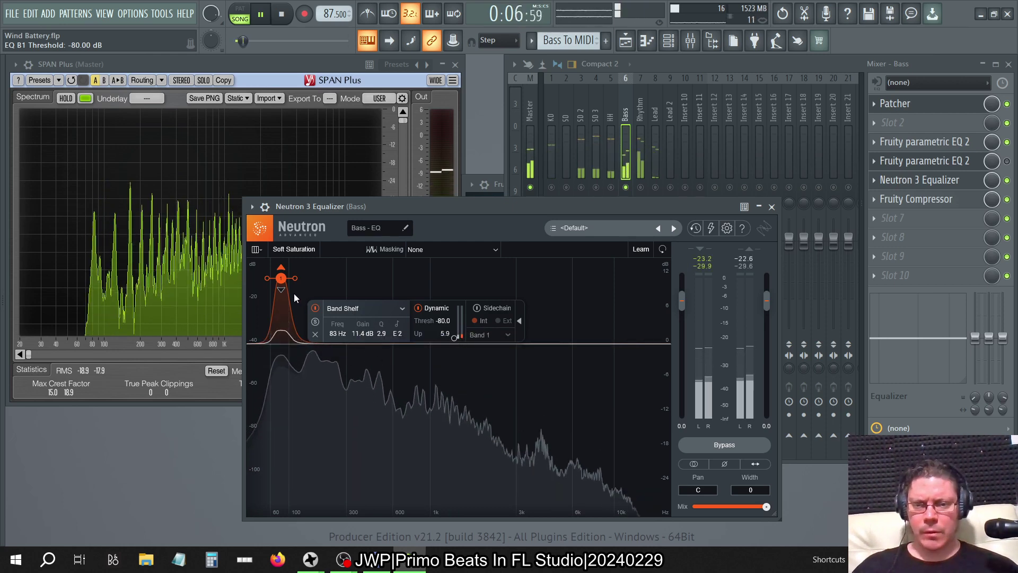
click(280, 289)
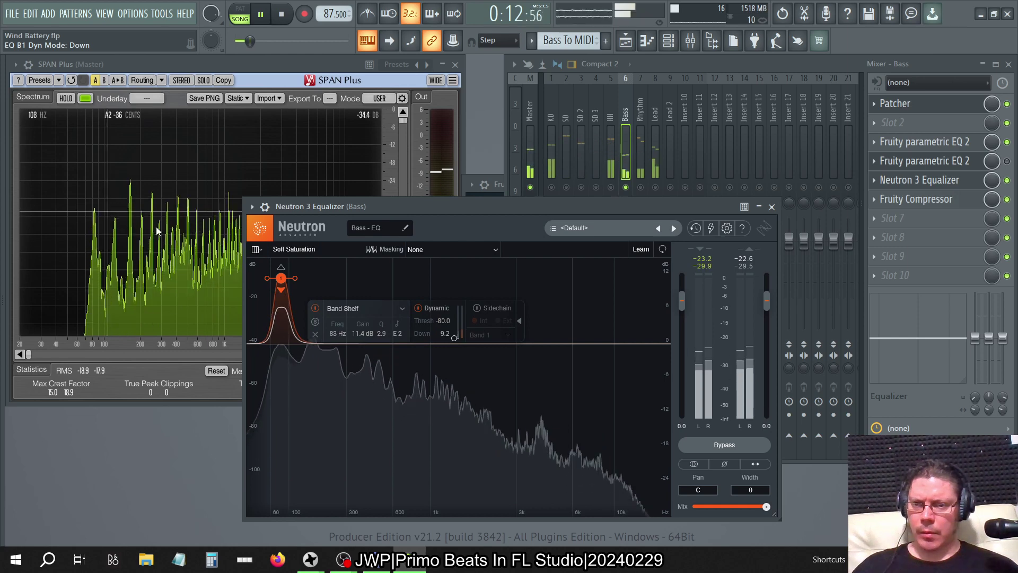
- Bypass band 1, set its gain to about 6 dB and its Q to about 5.9, and re-enable the band
click(316, 308)
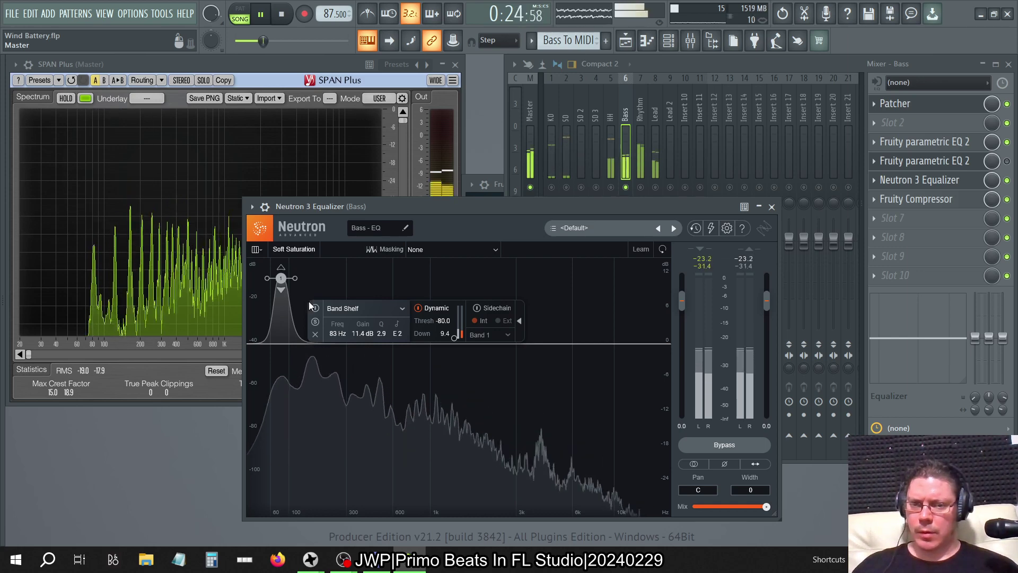
drag(357, 332, 388, 354)
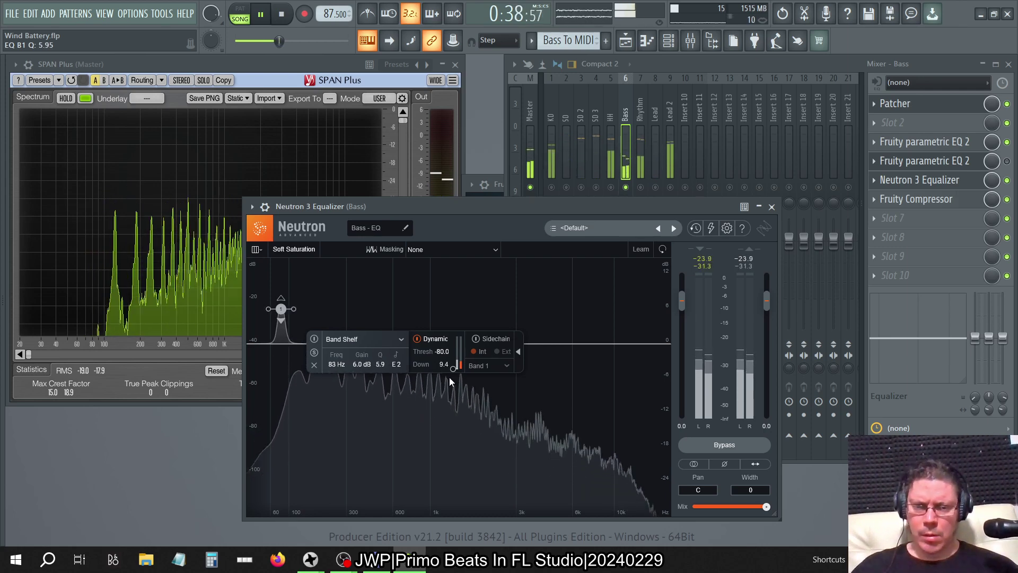
click(316, 338)
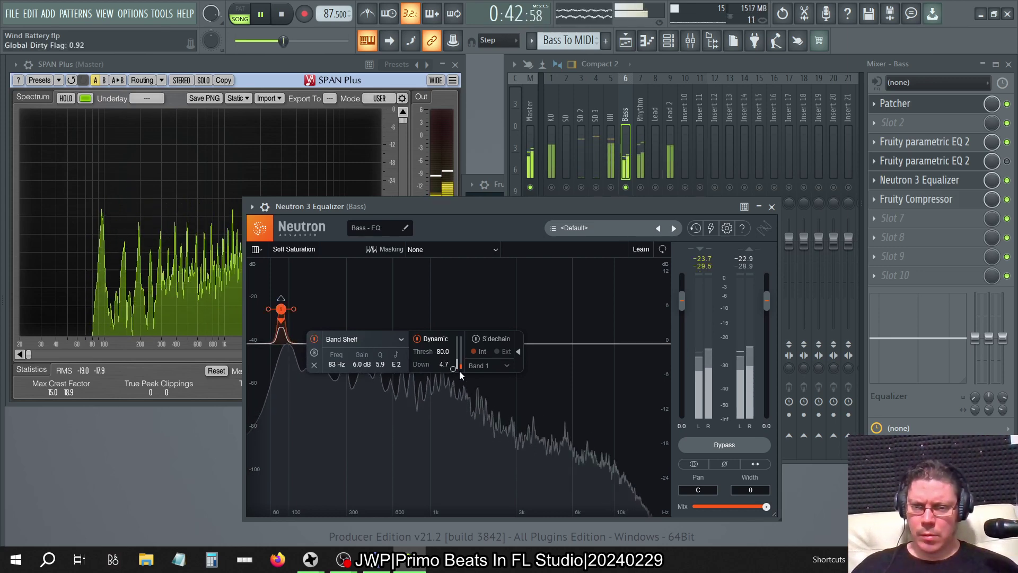
drag(459, 372, 455, 365)
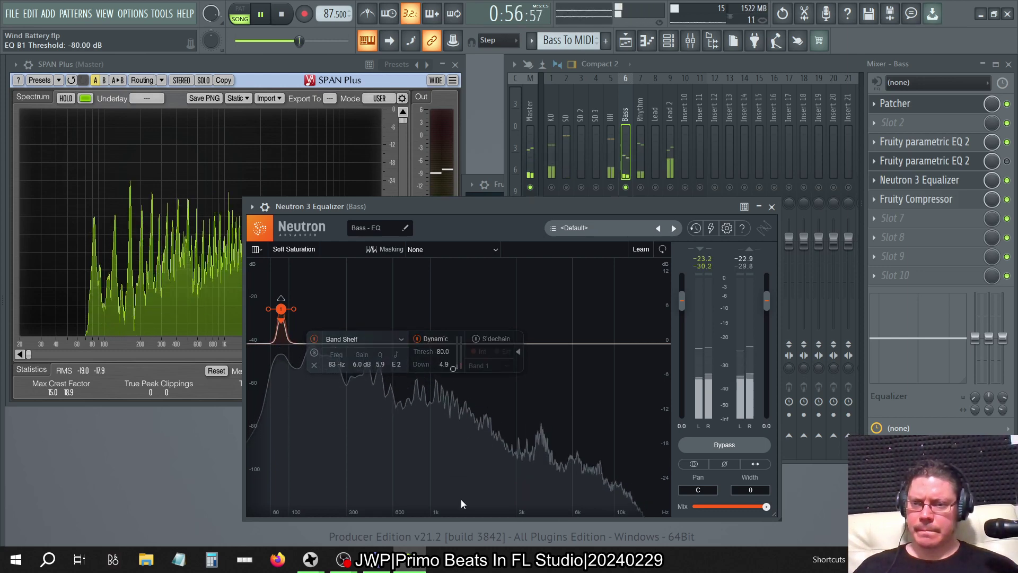
- Set band 1's gain to 15 dB, and sweep its threshold up to 0 dB and back to about -22.4 dB
double_click(357, 363)
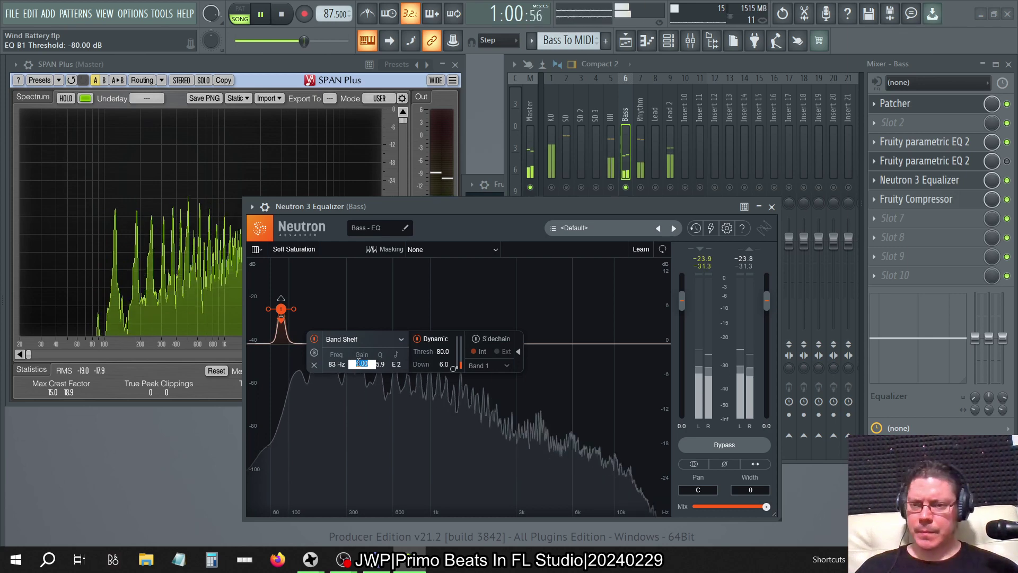
text(15)
key(Return)
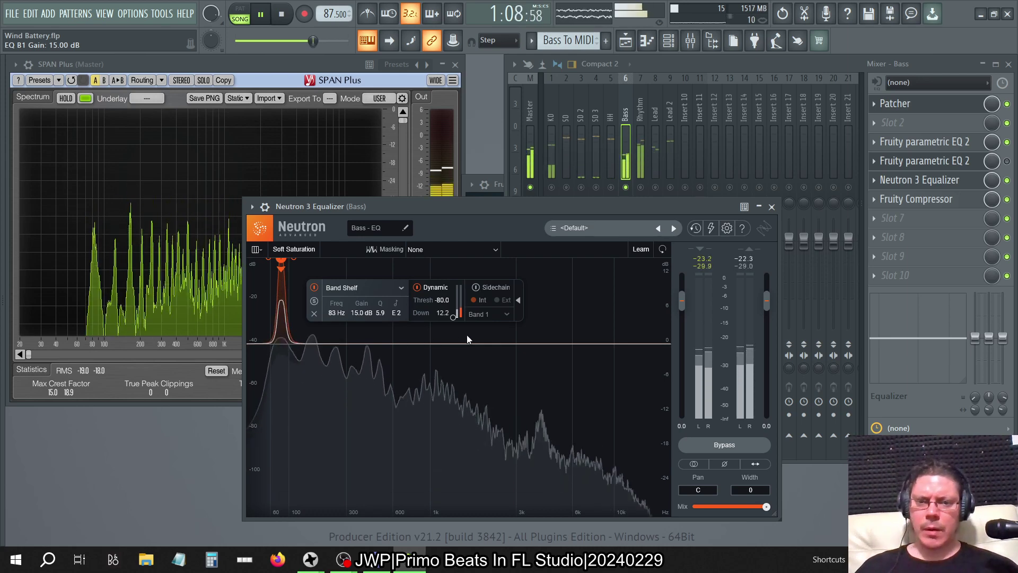
drag(453, 315, 464, 202)
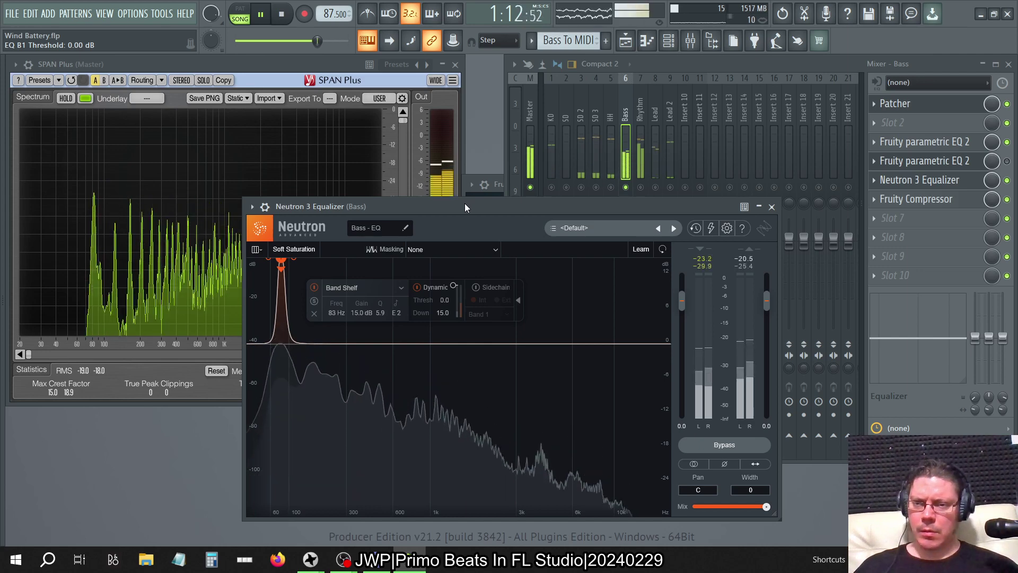
drag(464, 203, 464, 300)
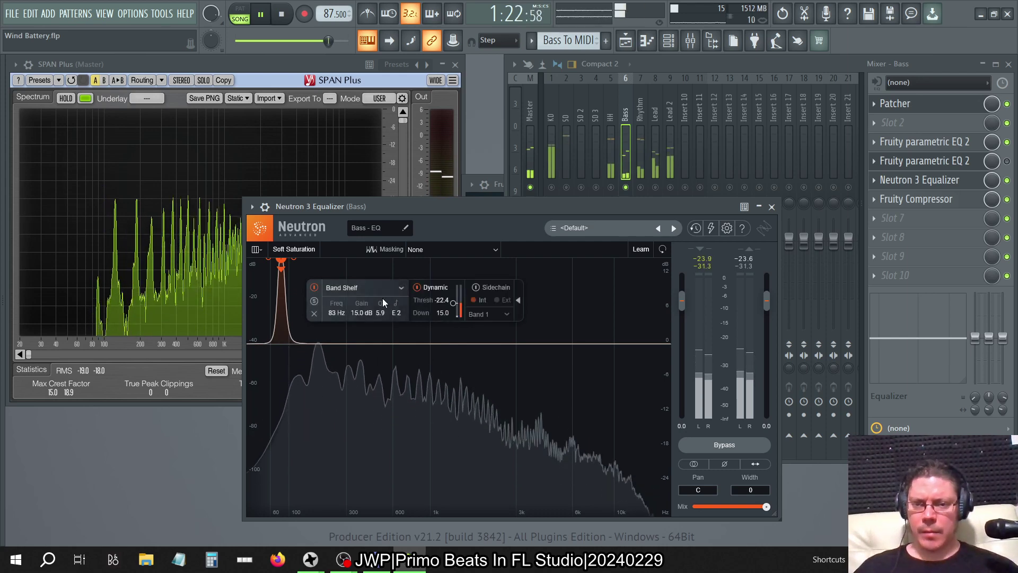
- Change band 1's filter type to Analog Low Shelf and look through the other low shelf types
click(374, 287)
click(367, 318)
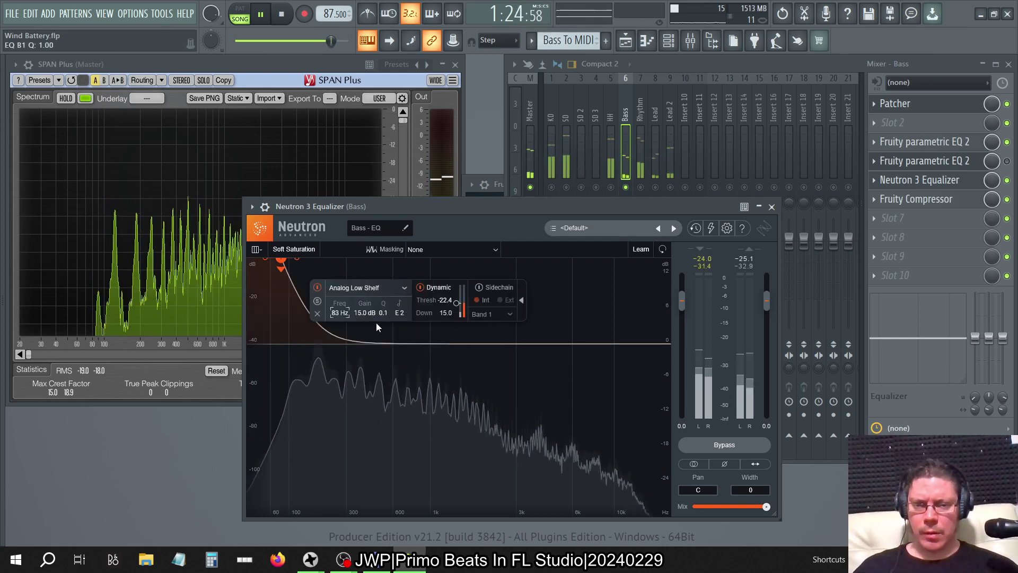
click(374, 290)
mouse_move(366, 319)
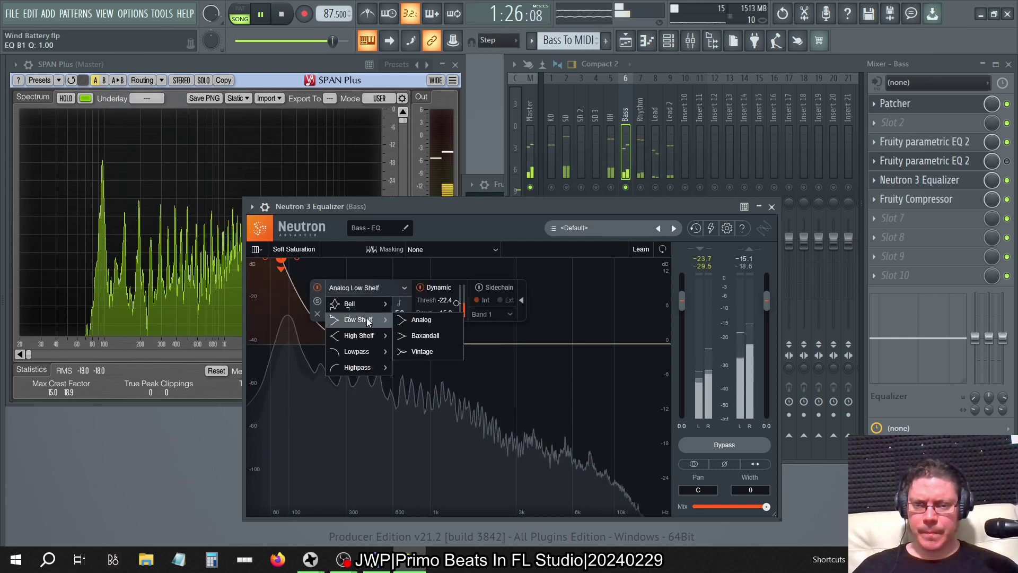
click(408, 319)
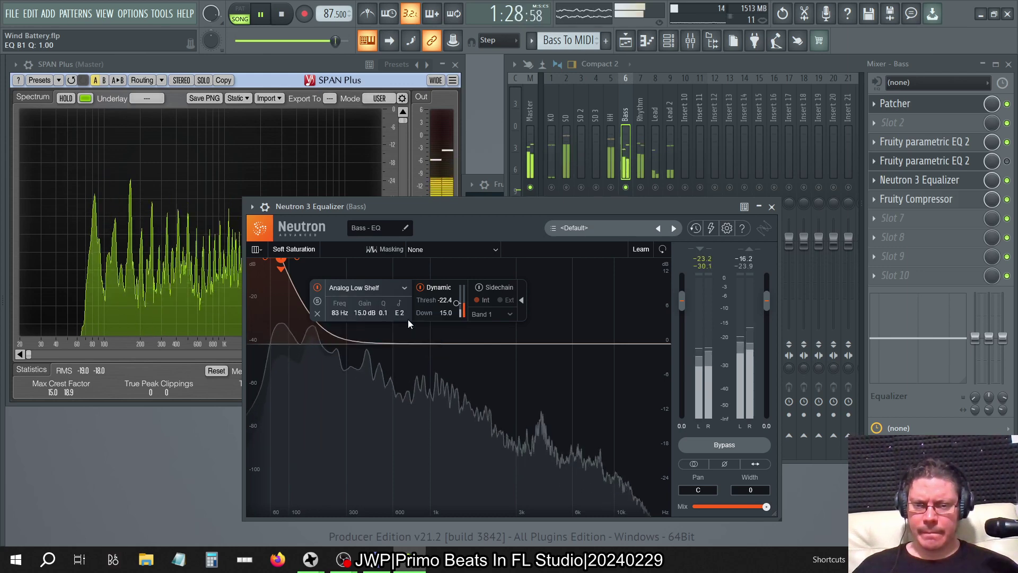
click(388, 287)
mouse_move(368, 323)
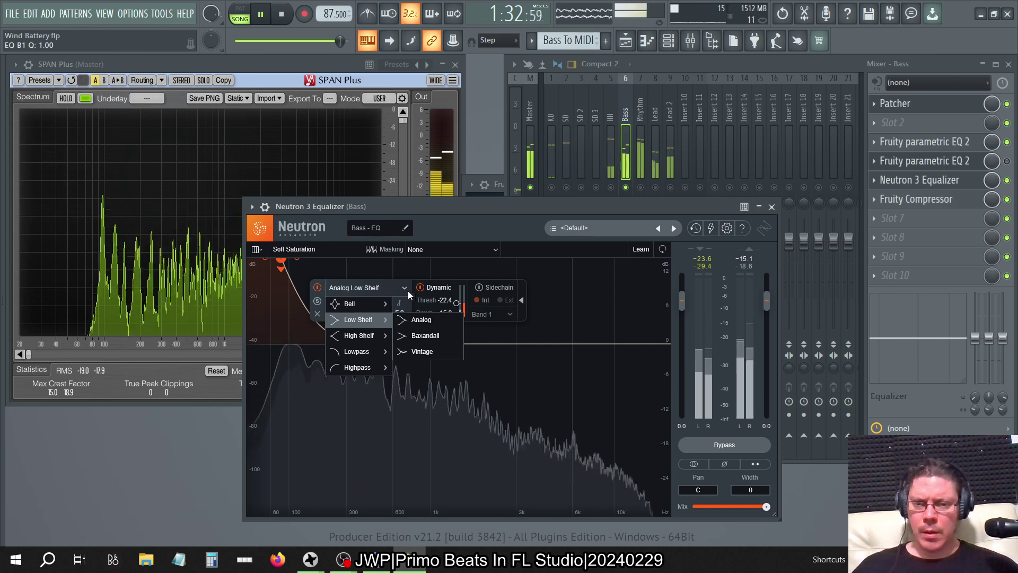
click(465, 227)
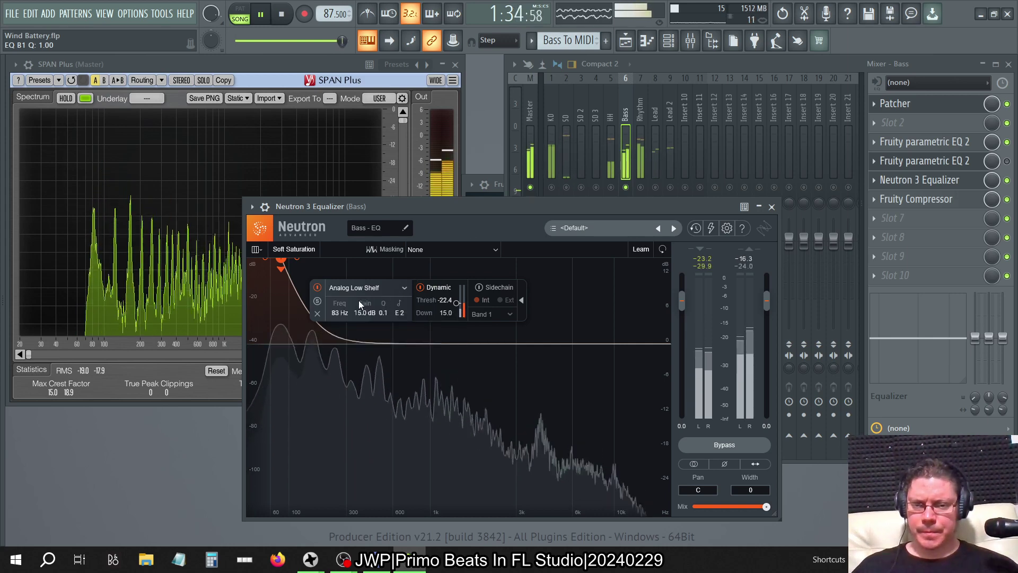
- Move the Neutron window to uncover more of SPAN, and set the low shelf to 150 Hz with a gain of 15 dB
drag(285, 265, 330, 354)
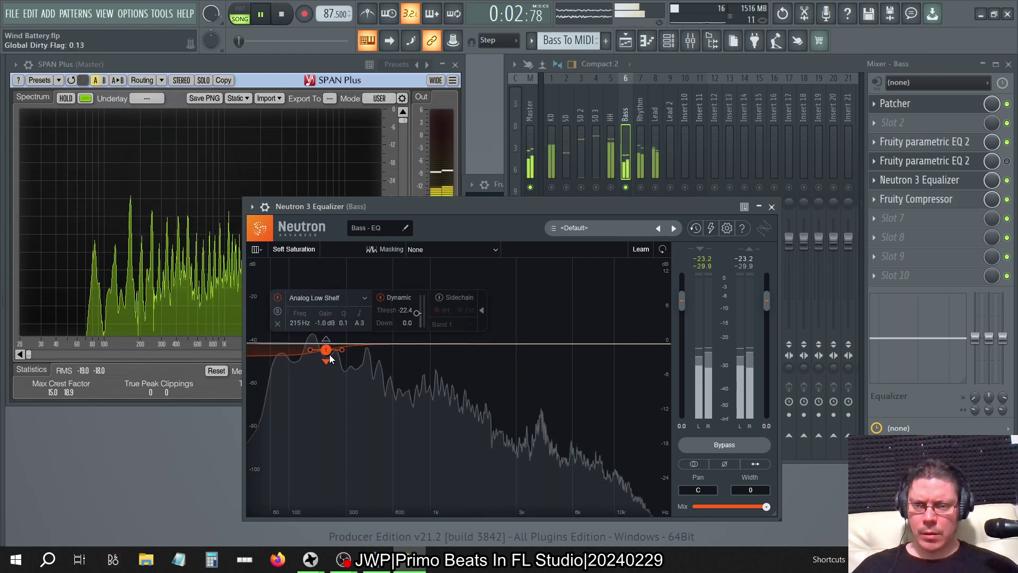
drag(439, 206, 552, 206)
drag(442, 351, 444, 332)
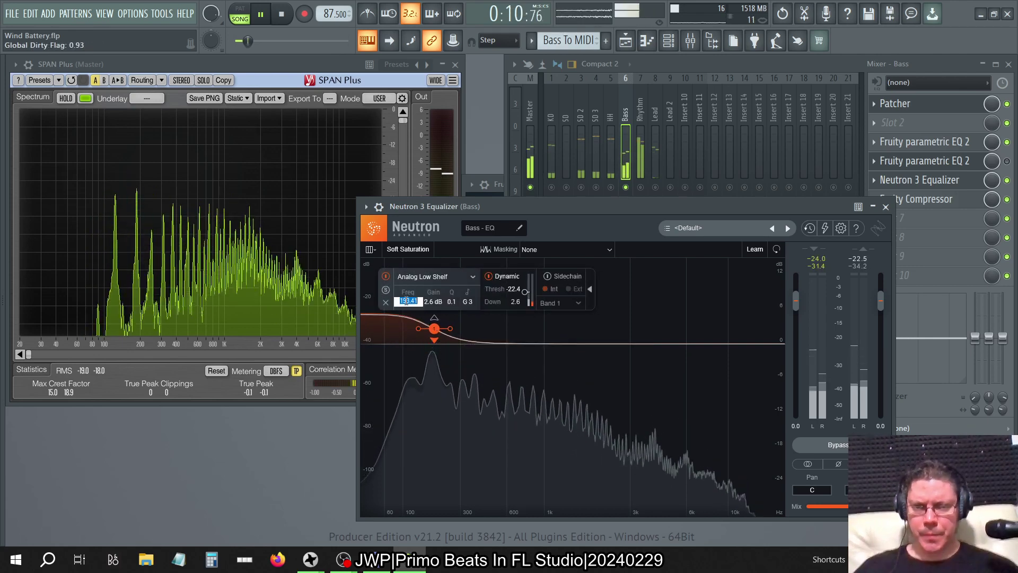
text(50)
key(Return)
click(425, 302)
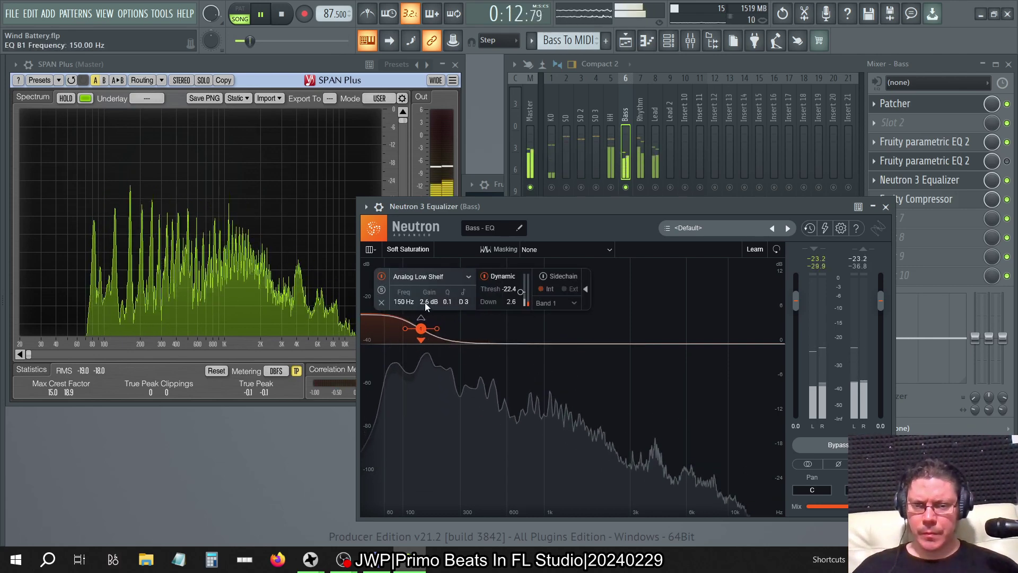
text(15)
key(Return)
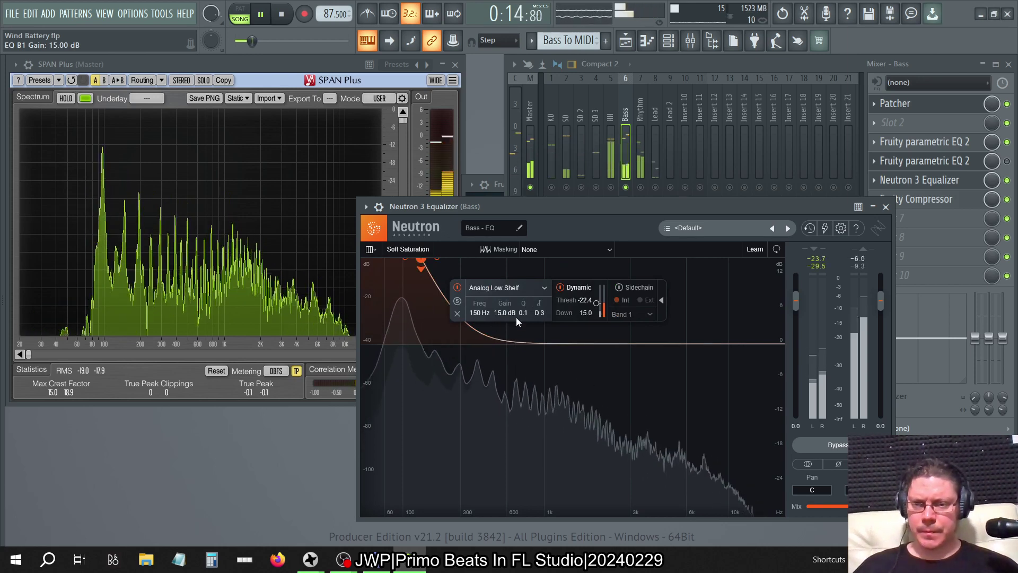
- Lower the low shelf's threshold to -80 dB, its gain to about 10.7 dB and its Q to 0.10
scroll(596, 312, down, 10)
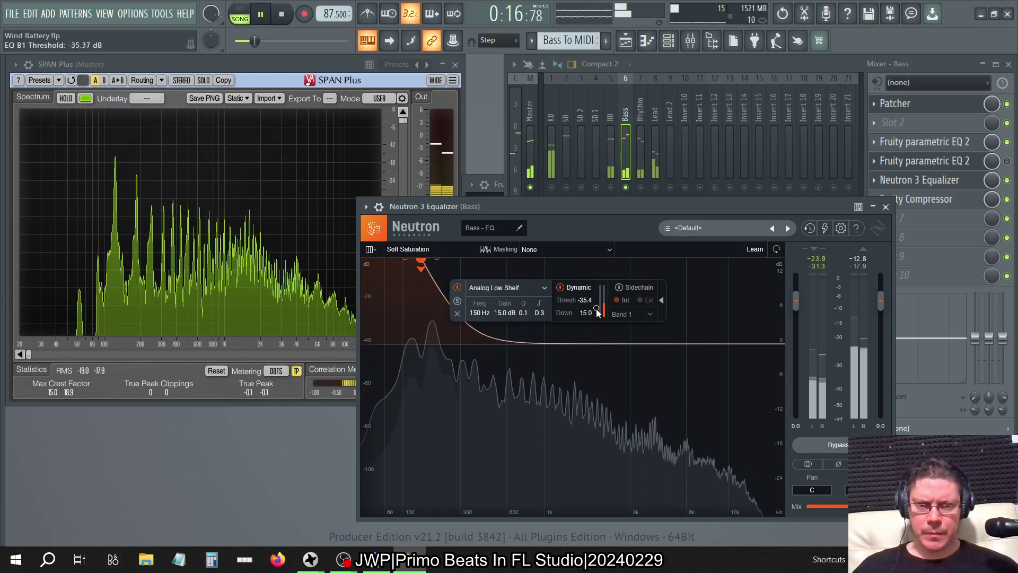
scroll(595, 314, down, 7)
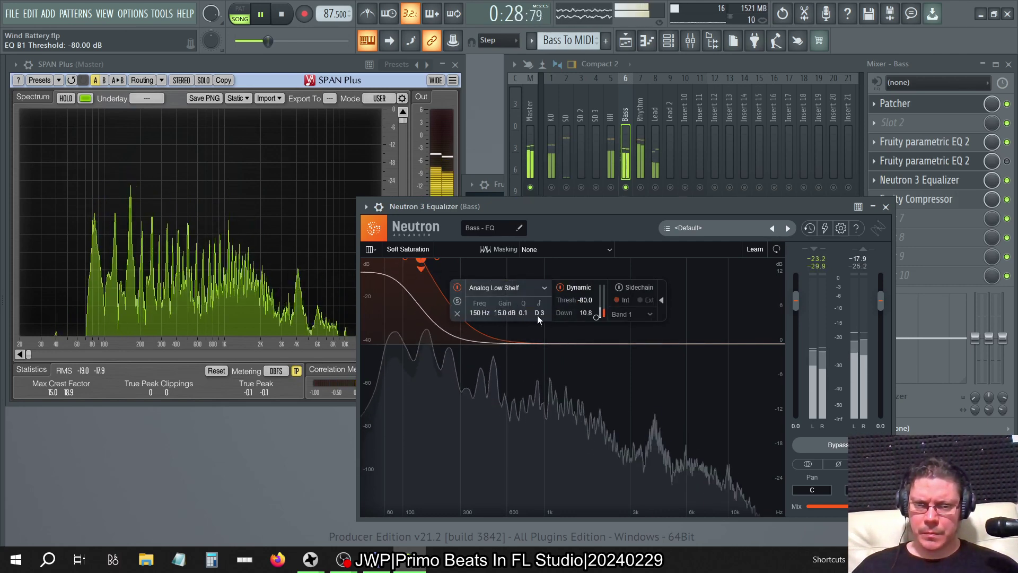
mouse_move(499, 313)
mouse_down()
mouse_move(502, 345)
mouse_move(501, 323)
mouse_up()
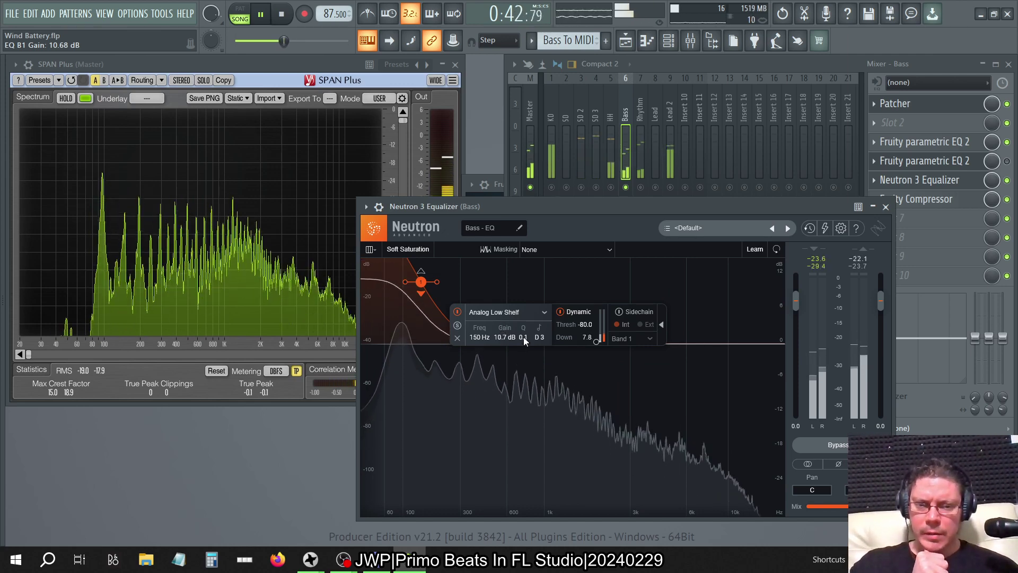
scroll(523, 338, up, 3)
scroll(532, 350, down, 3)
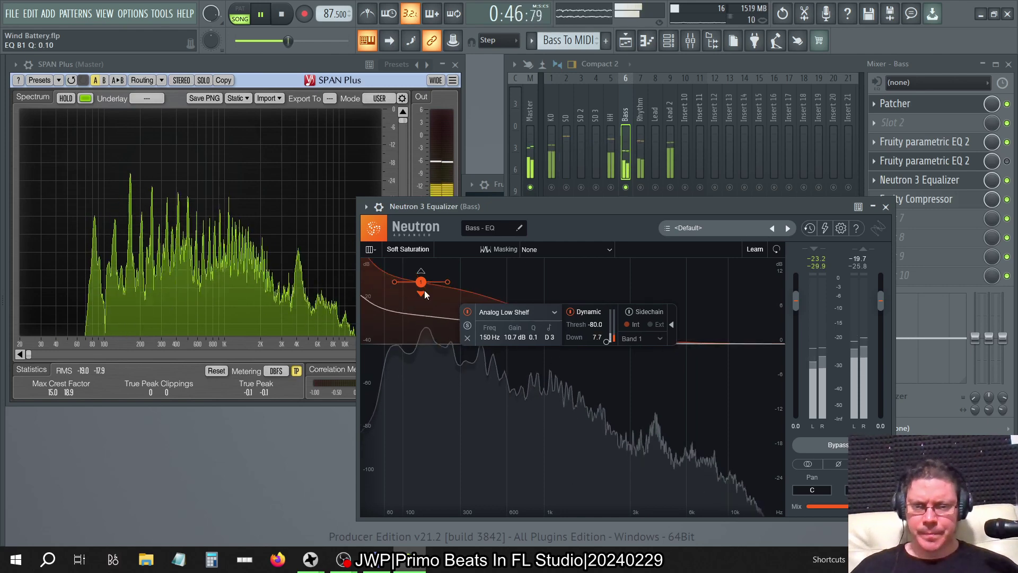
- Move the low shelf to about 339 Hz and 2.2 dB, with its threshold at 0 dB and a Q of 1.0
drag(420, 284, 529, 323)
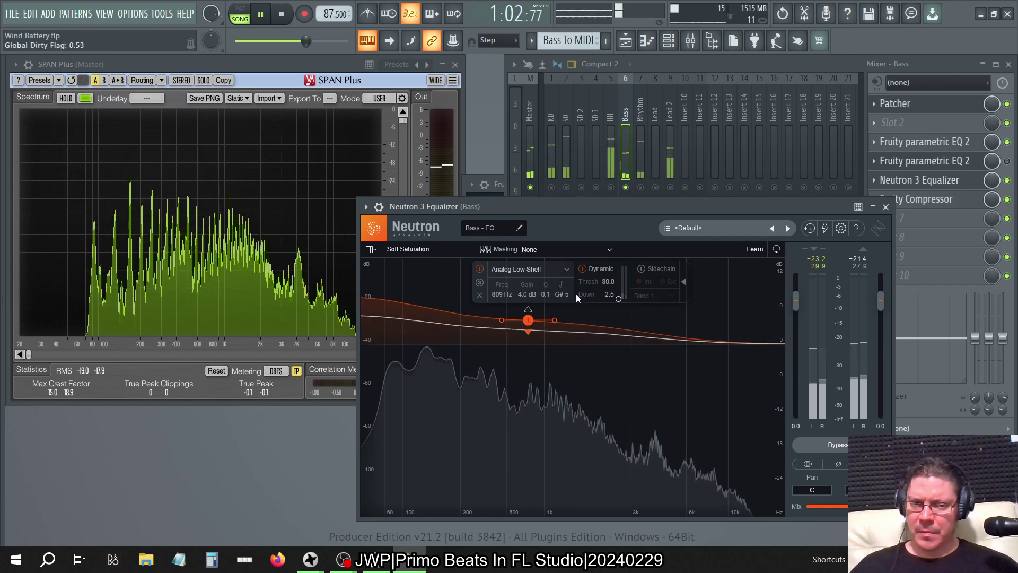
drag(617, 296, 618, 64)
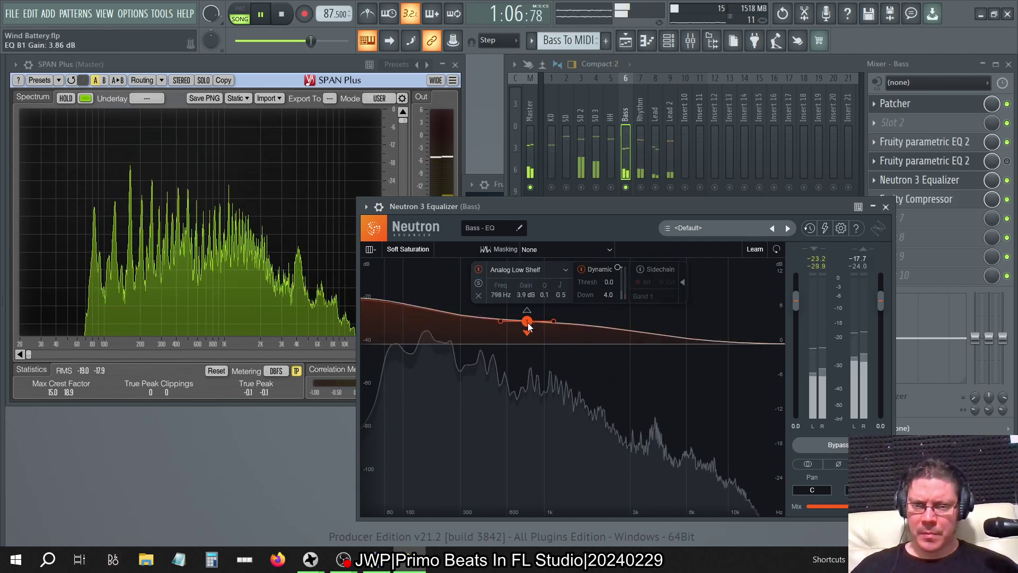
drag(529, 326, 496, 212)
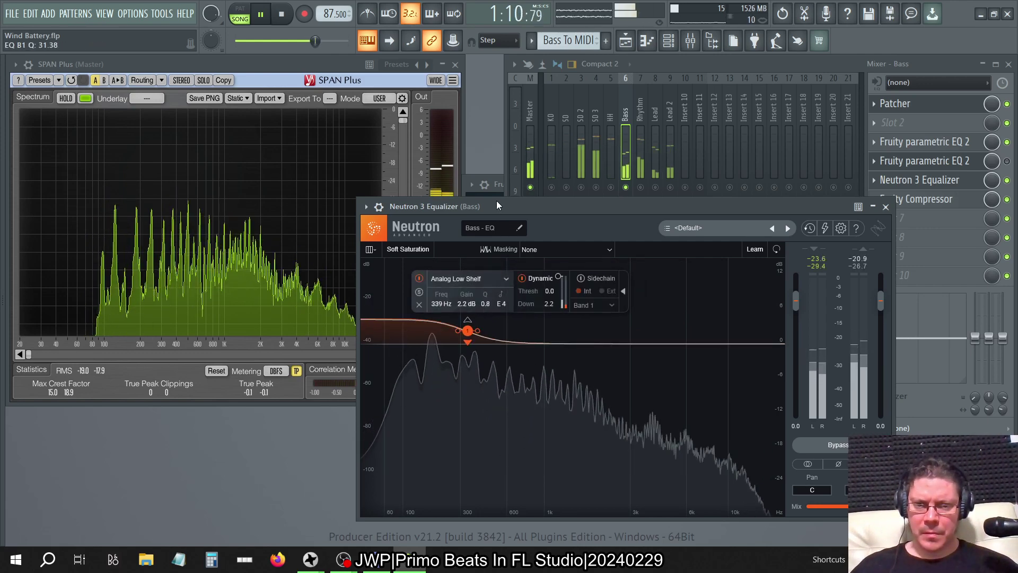
drag(492, 303, 507, 193)
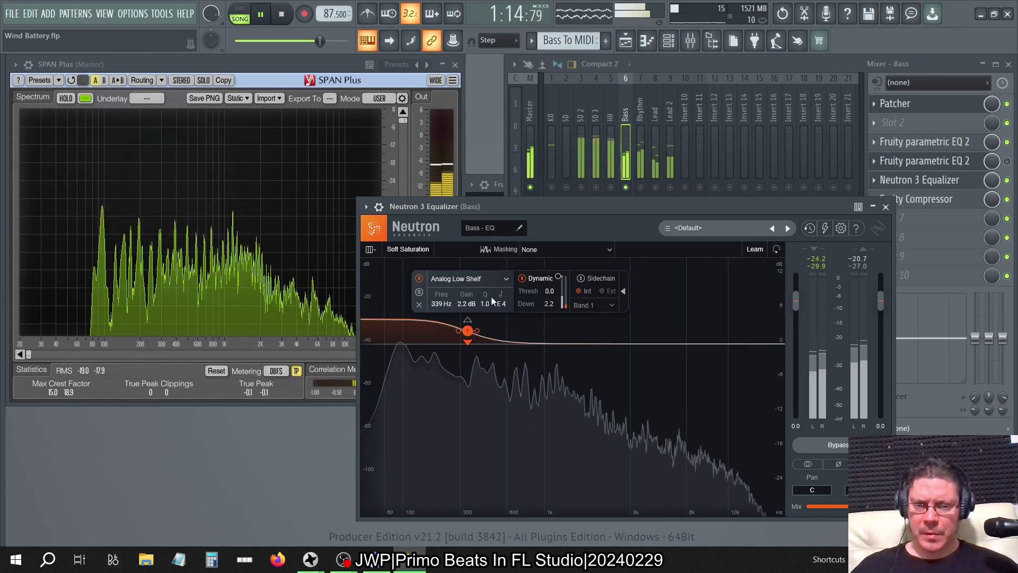
- Lower the low shelf's threshold to -80 dB, use Up dynamic mode, and move the shelf to 55 Hz at 12.1 dB
drag(467, 330, 402, 302)
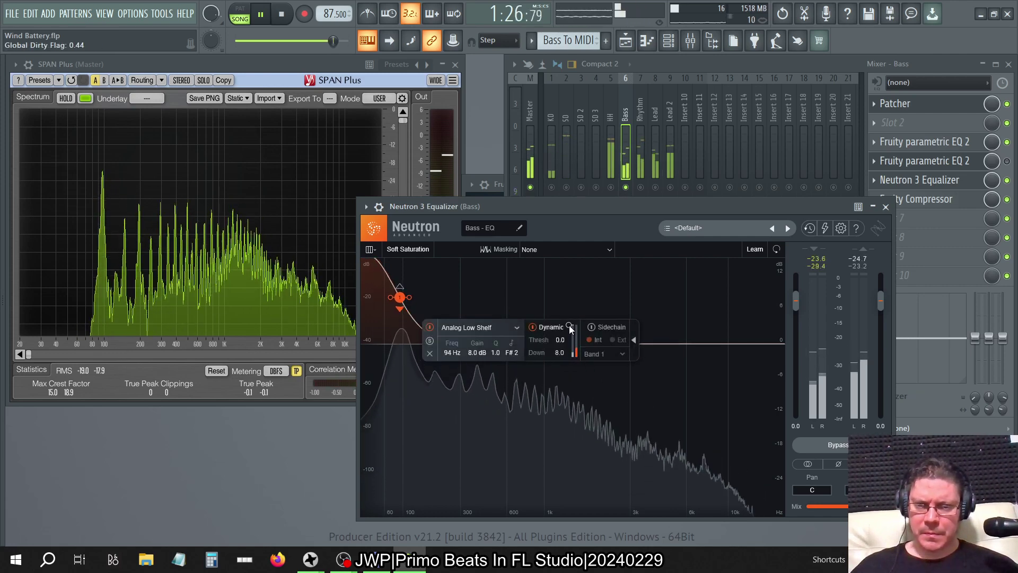
drag(569, 326, 656, 408)
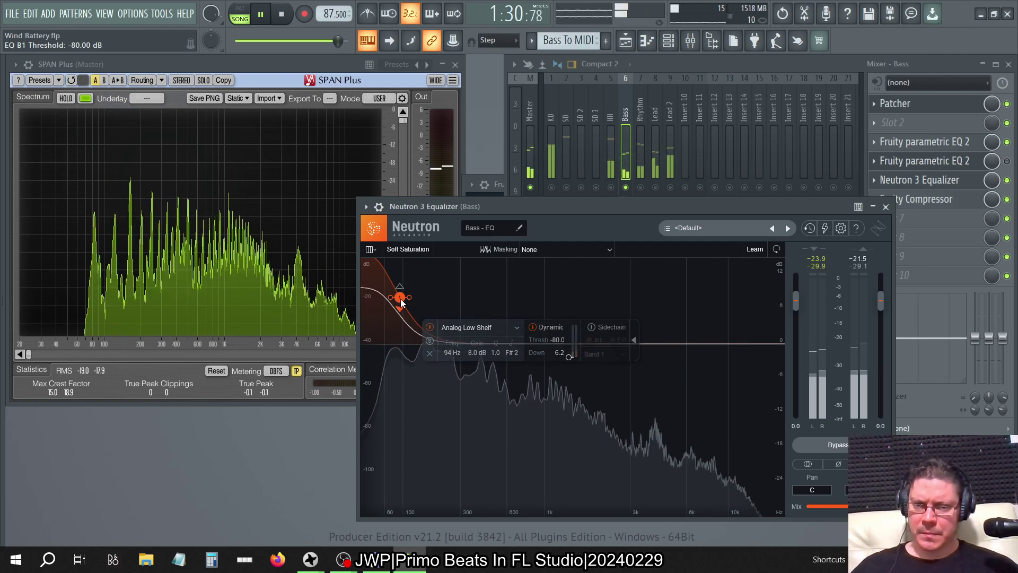
mouse_move(400, 298)
mouse_down()
mouse_move(397, 333)
mouse_move(389, 307)
mouse_up()
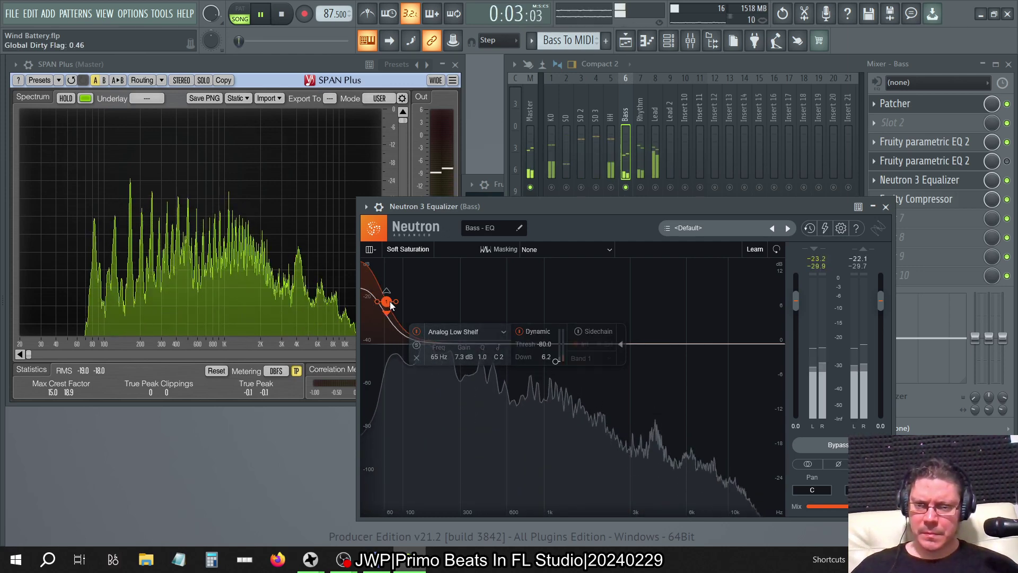
drag(390, 301, 378, 251)
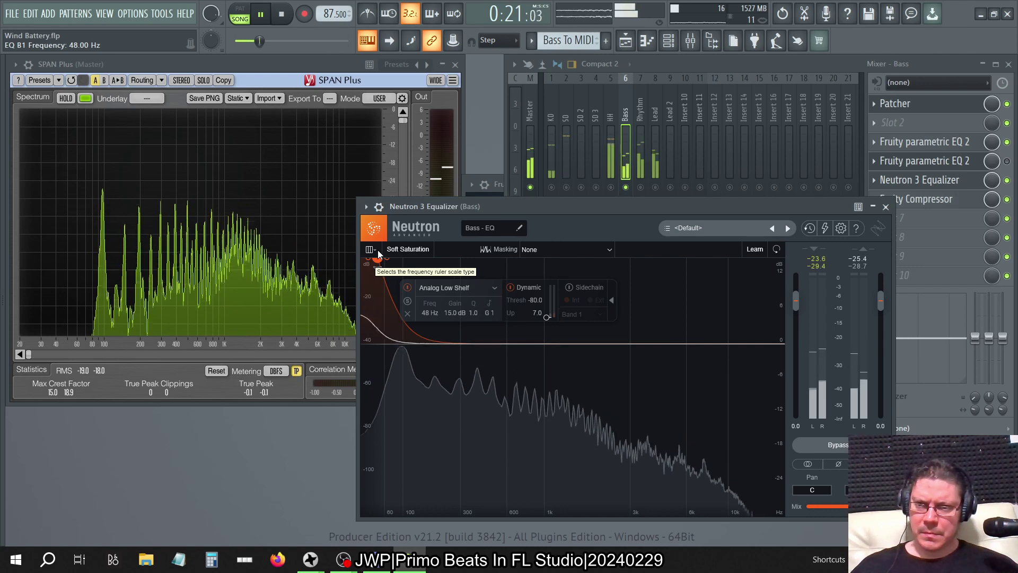
drag(378, 254, 382, 275)
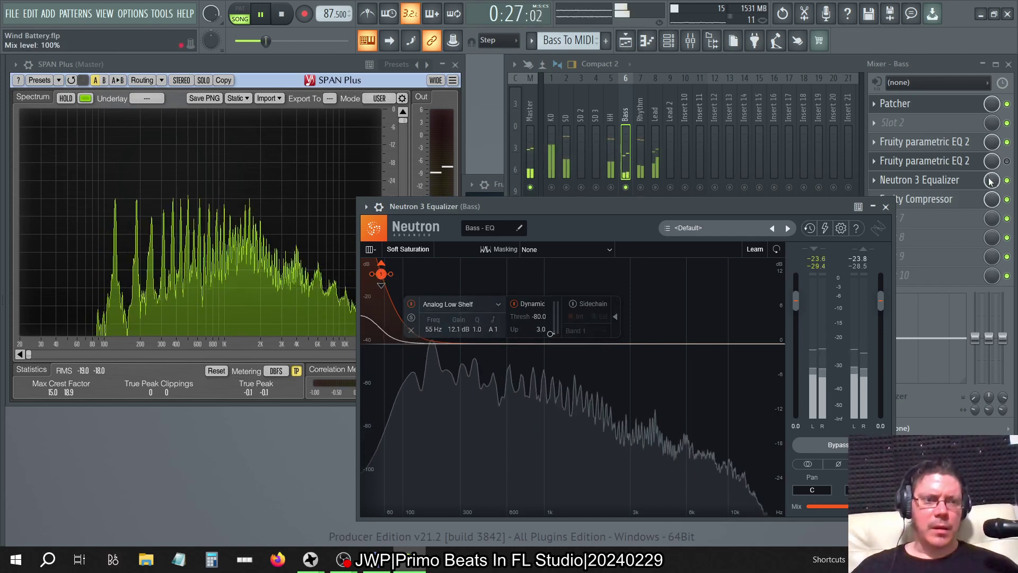
- Open the MIDI EQ inside the Bass track's Patcher and change its band 2 to the peaking type
click(954, 150)
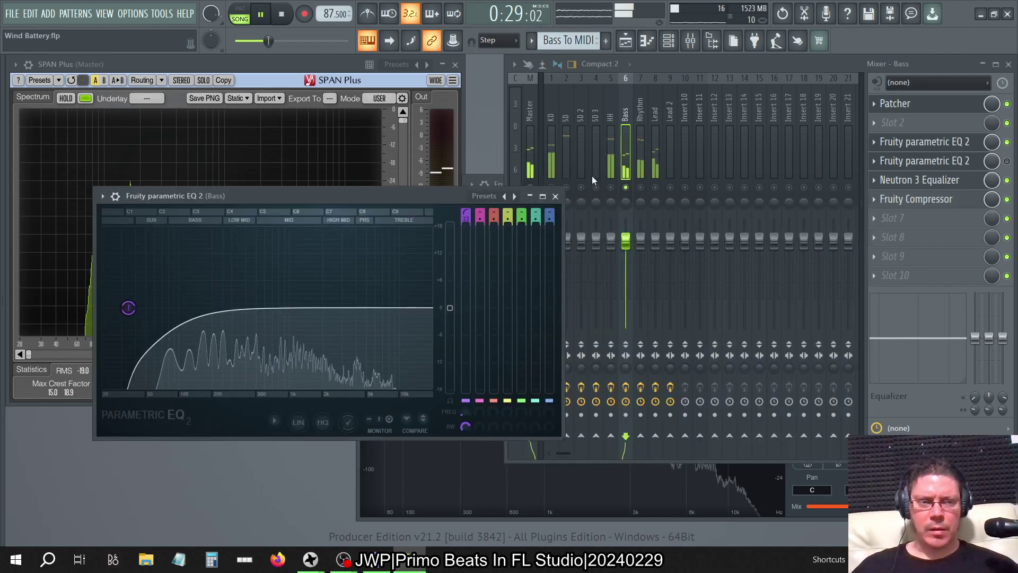
click(906, 109)
click(909, 108)
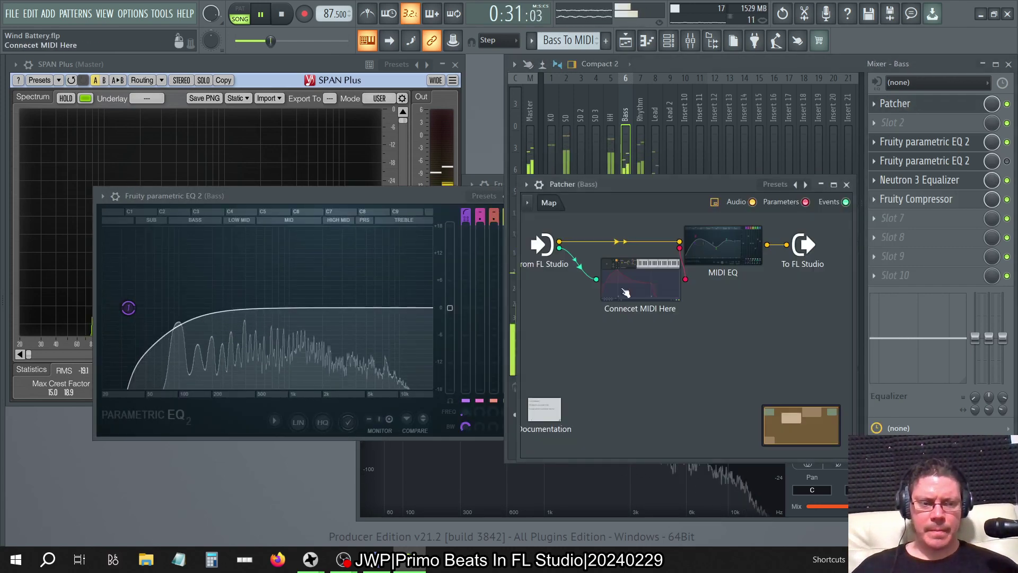
click(722, 247)
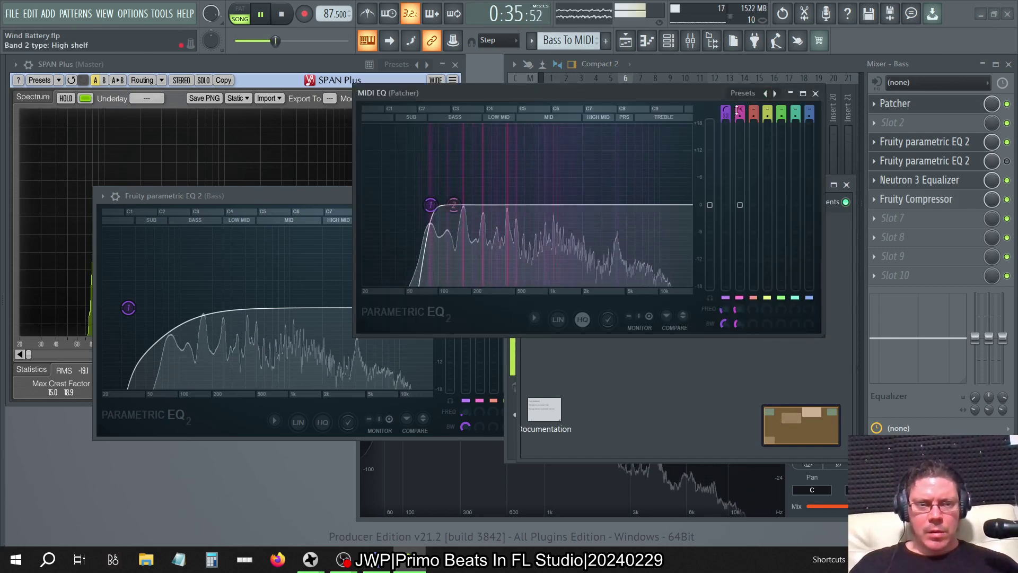
click(738, 111)
drag(431, 205, 430, 205)
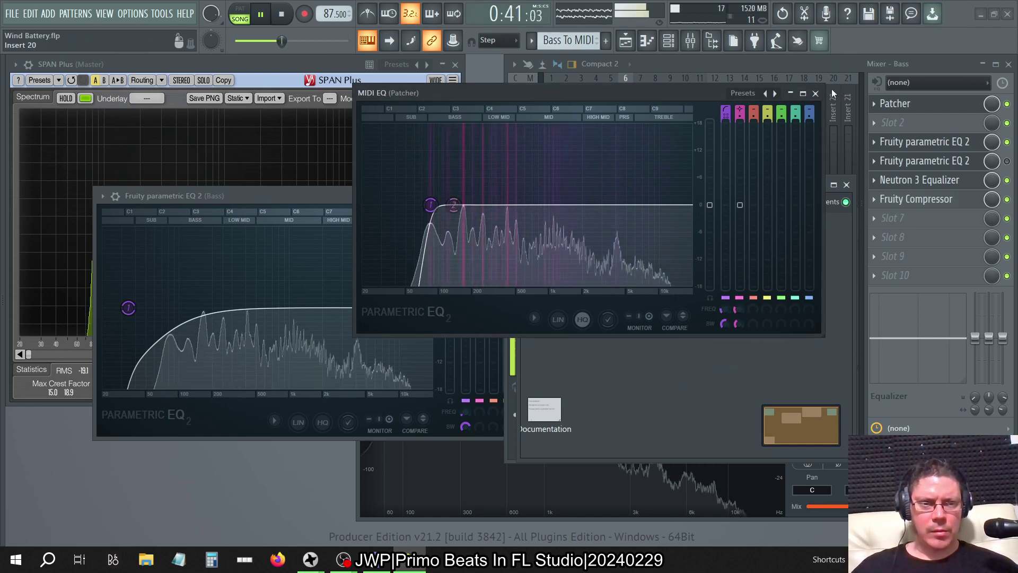
click(816, 93)
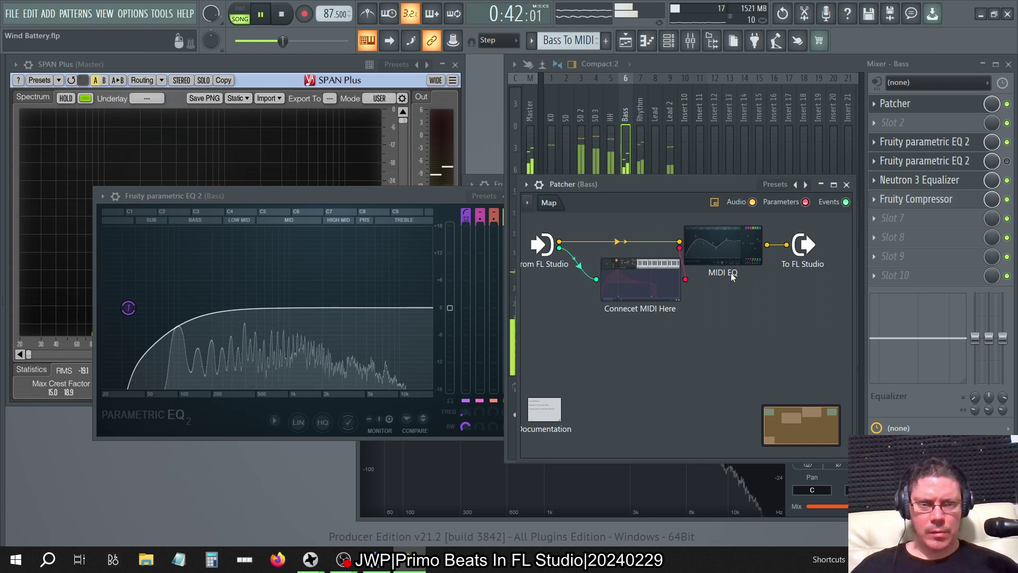
- Enable the MIDI EQ's Band 2 freq parameter input and link it from the Connecet MIDI Here node
right_click(697, 250)
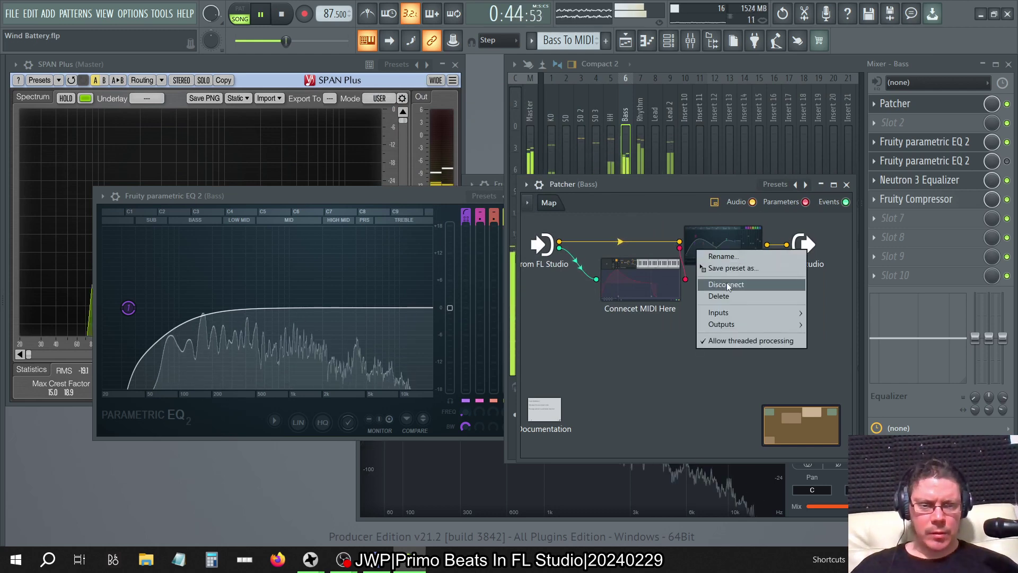
mouse_move(722, 315)
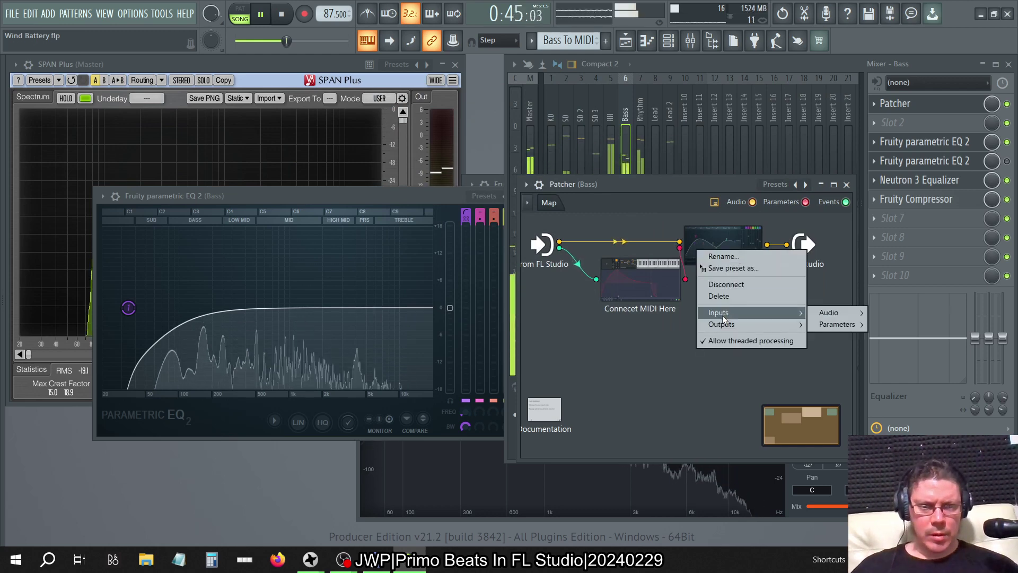
mouse_move(823, 327)
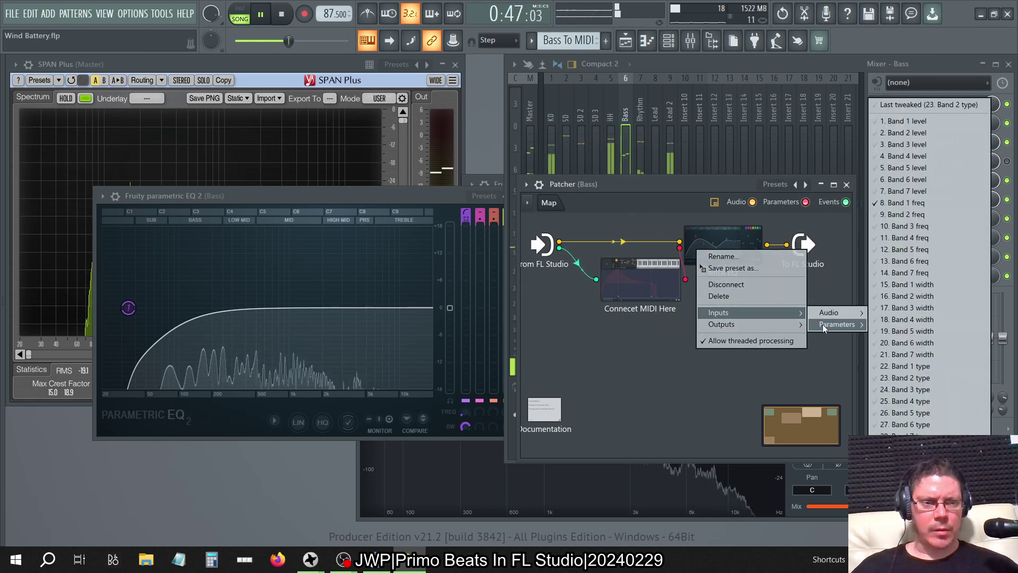
click(934, 215)
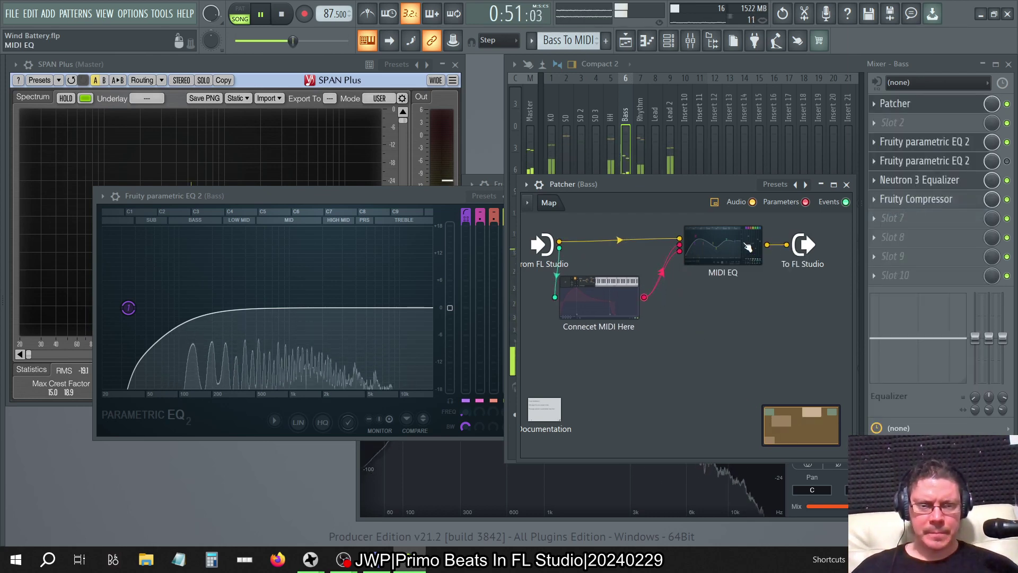
- Narrow the bandwidth of the MIDI EQ's band 1 high pass to 25%
click(748, 247)
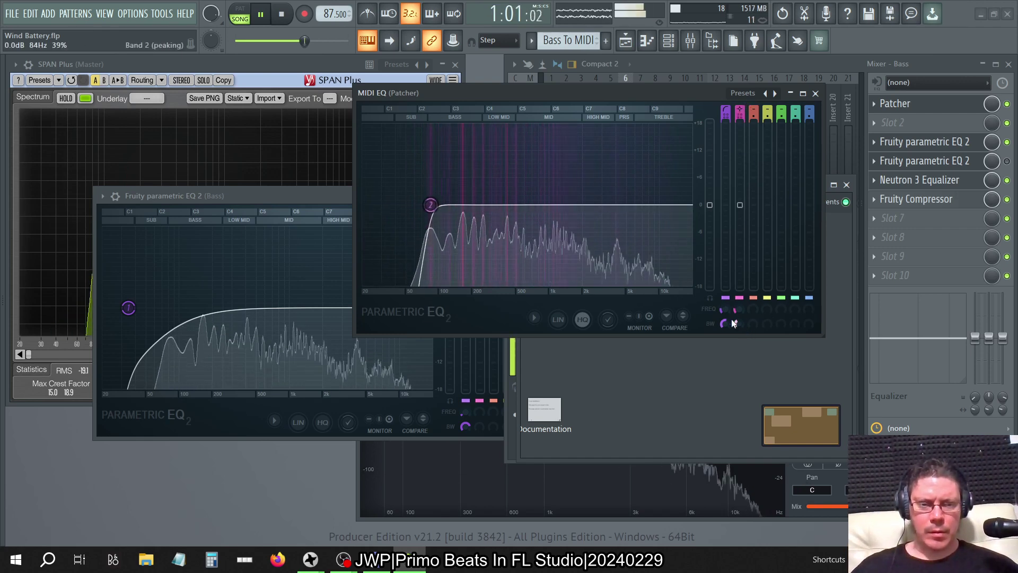
scroll(430, 205, down, 2)
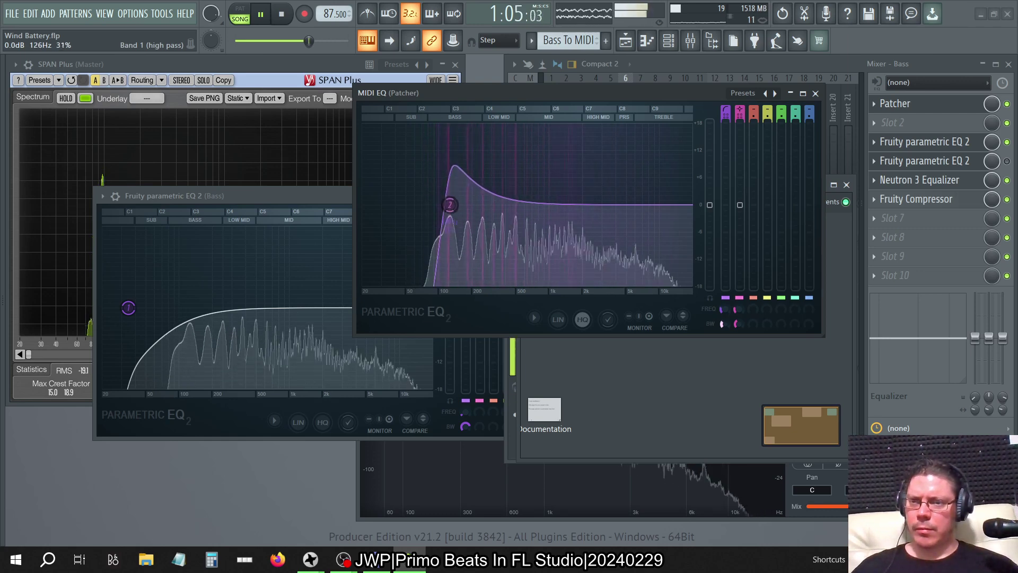
scroll(430, 204, down, 3)
drag(438, 204, 430, 205)
scroll(430, 205, up, 1)
scroll(438, 204, down, 1)
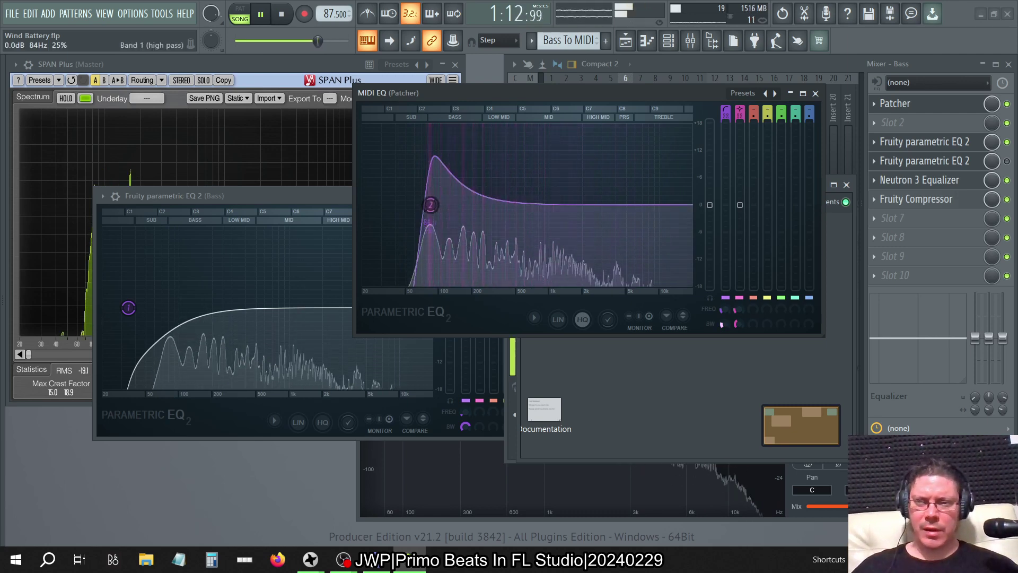
- Close the MIDI EQ and check the band 1 filter order in the Bass track's first Fruity parametric EQ 2
click(406, 495)
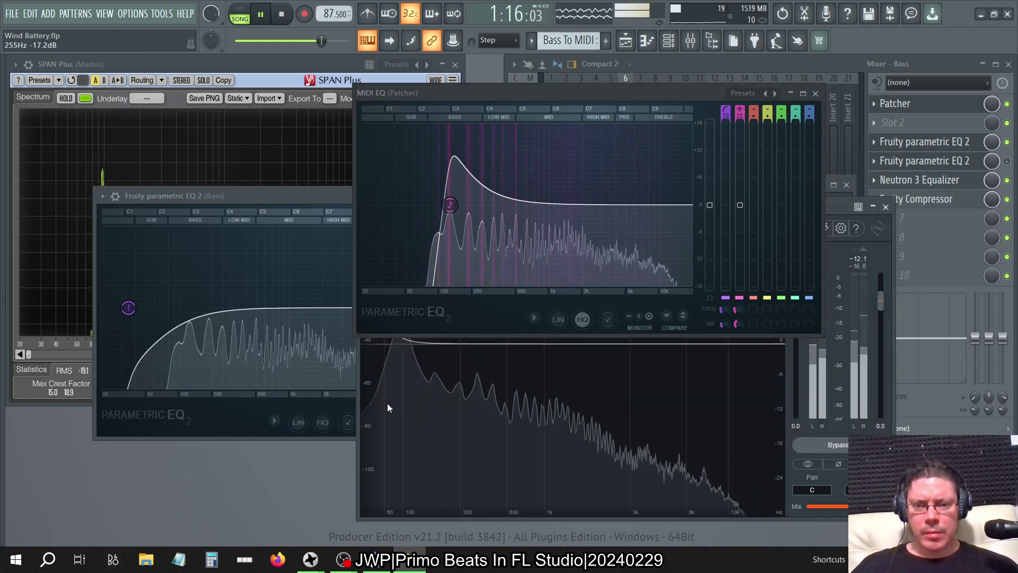
click(815, 94)
click(338, 196)
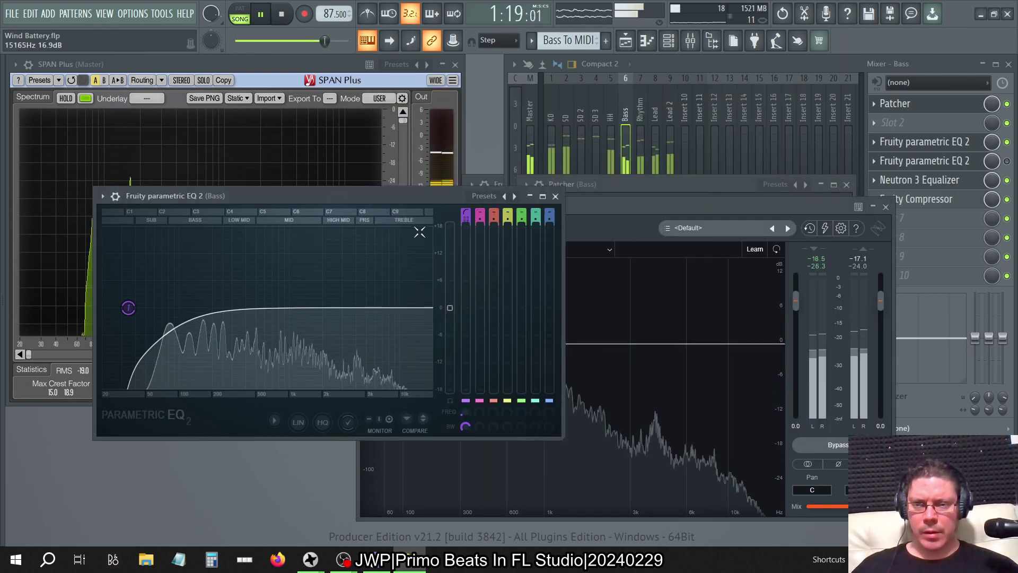
click(957, 142)
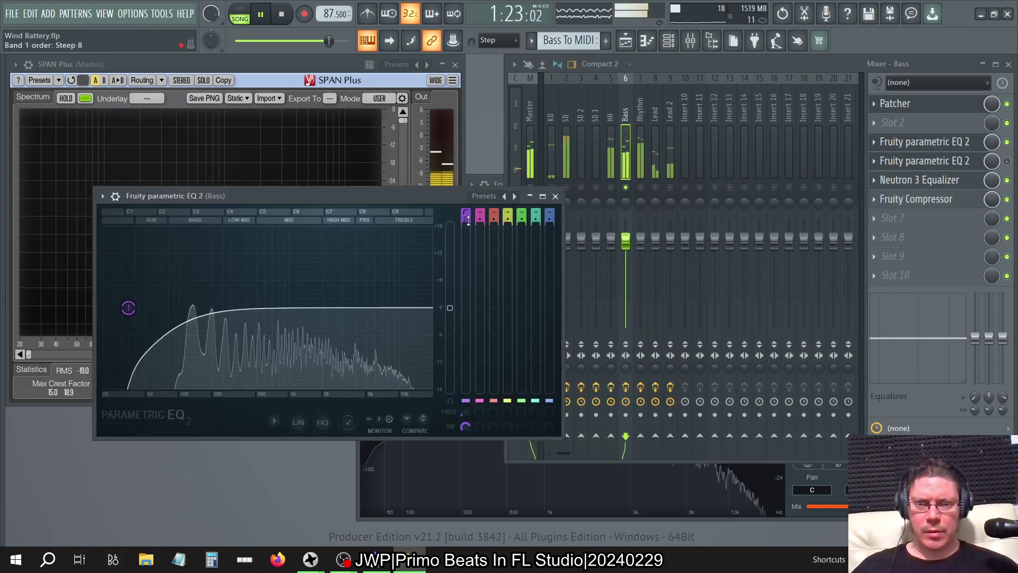
click(555, 196)
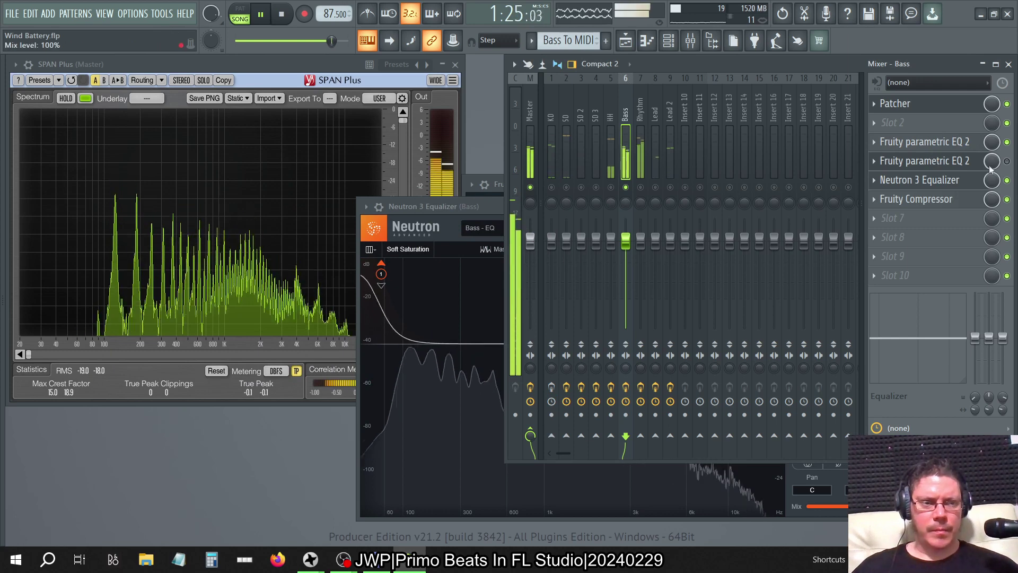
- Reset the bandwidth of band 1 in Patcher's MIDI EQ and close both windows
click(948, 106)
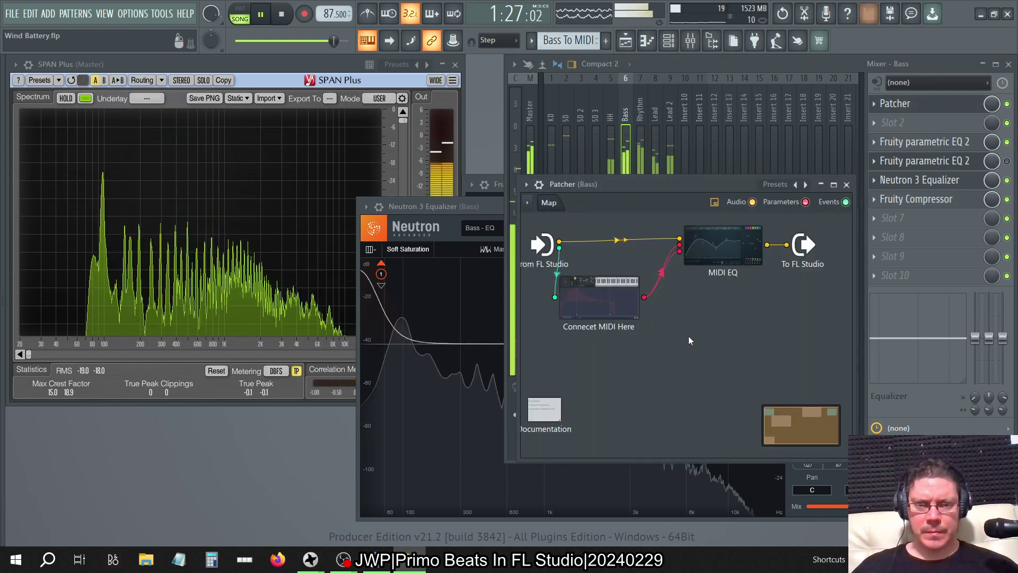
double_click(713, 246)
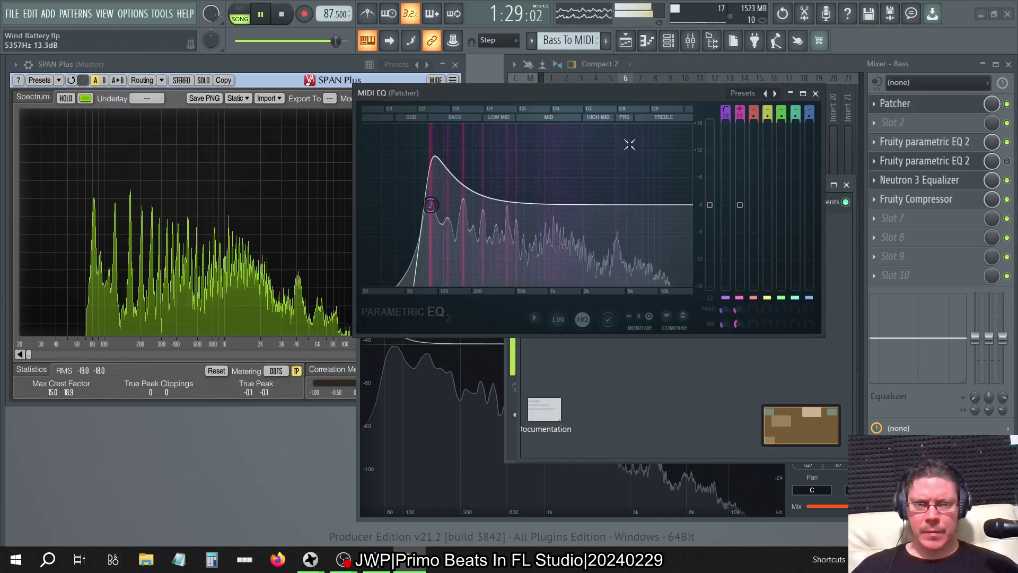
right_click(723, 323)
click(740, 332)
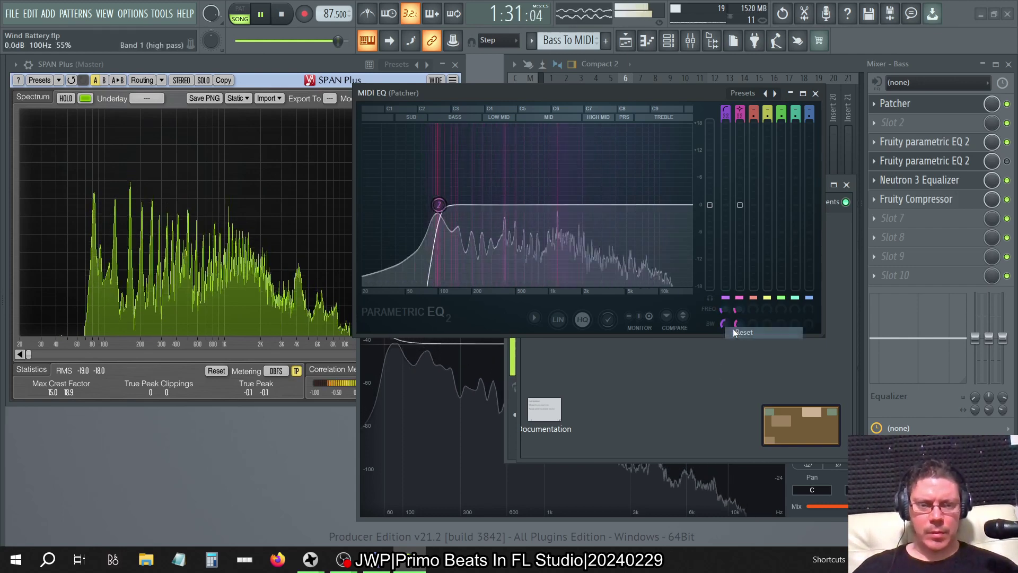
click(815, 93)
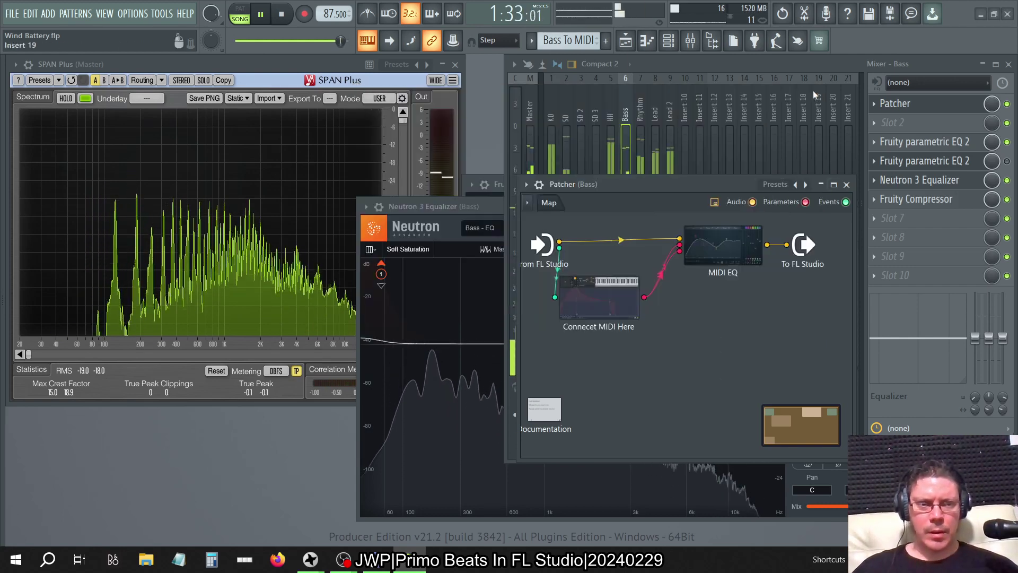
click(846, 185)
- Return to Neutron 3 Equalizer and compare the low shelf's Down and Up dynamic modes
click(451, 207)
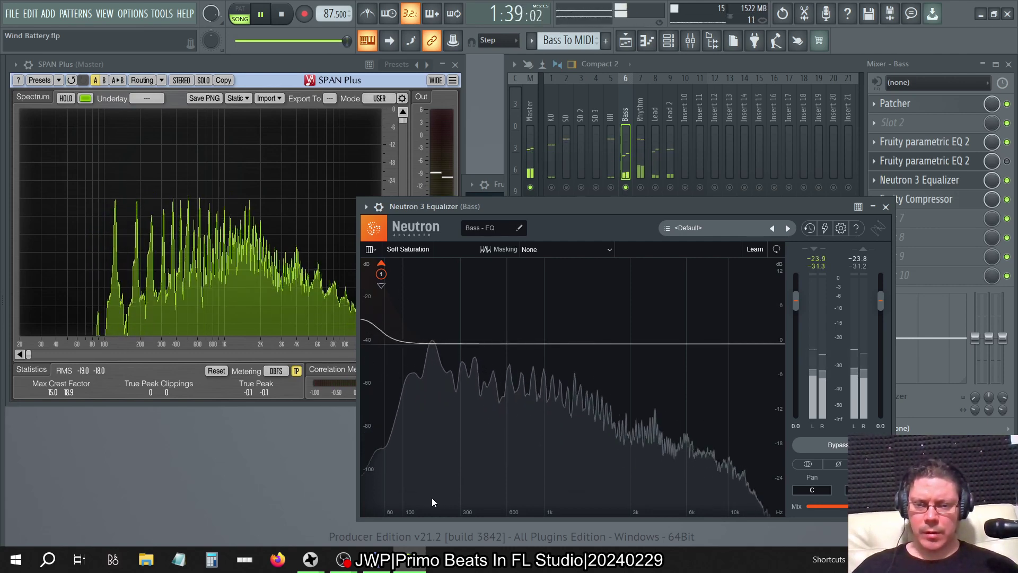
click(381, 286)
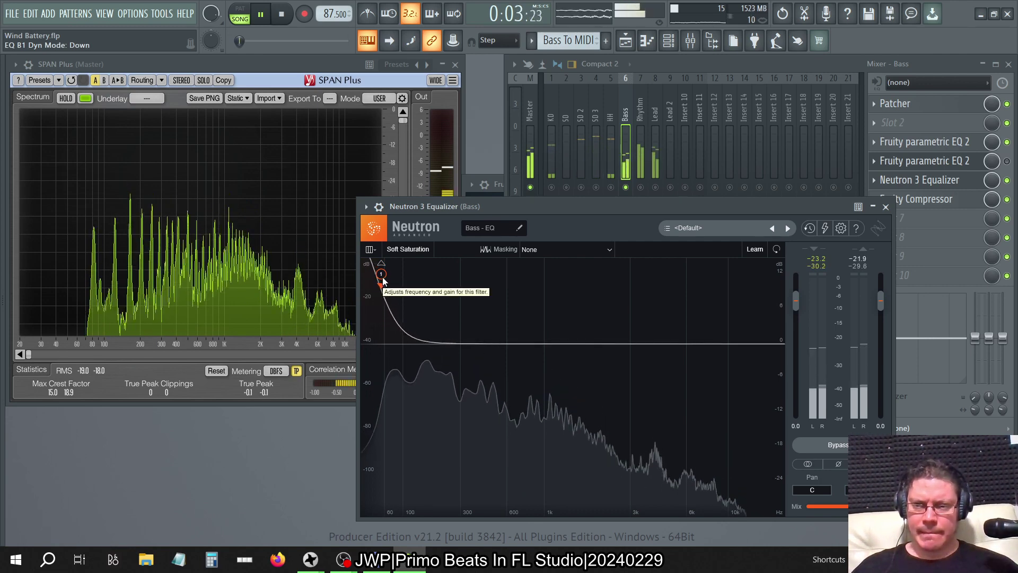
click(381, 263)
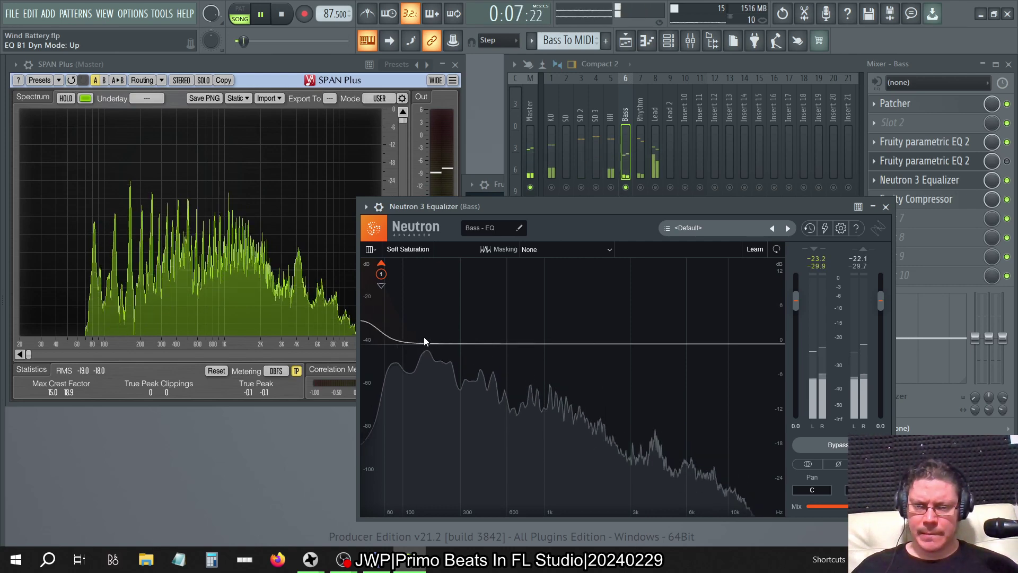
- Try the low shelf at 377 Hz and 11.3 dB, and bring it down to 179 Hz at -12.8 dB
click(381, 274)
drag(412, 280, 474, 281)
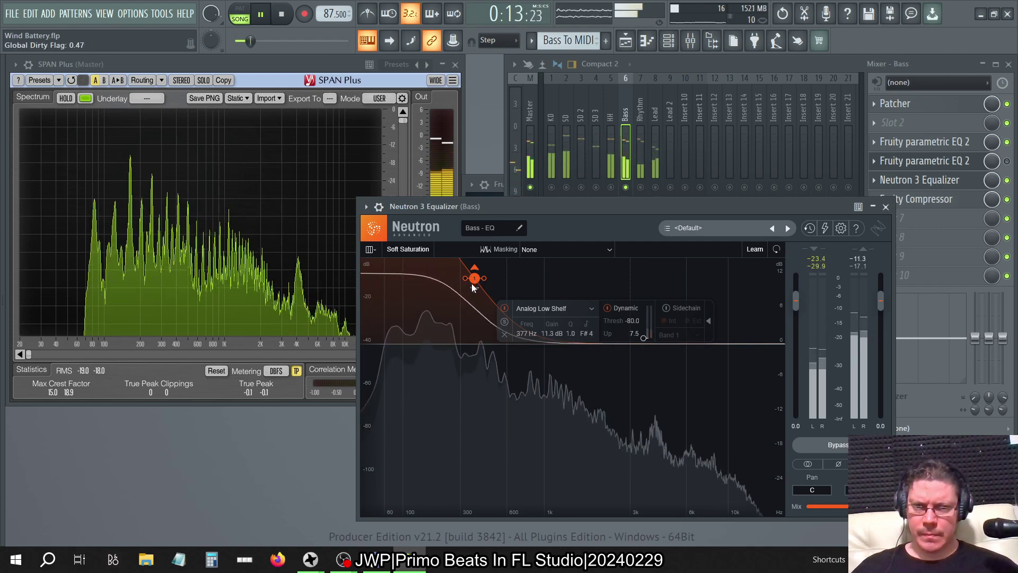
drag(474, 281, 440, 420)
- Look through the shelf filter types and change band 1 to Analog High Shelf
click(446, 445)
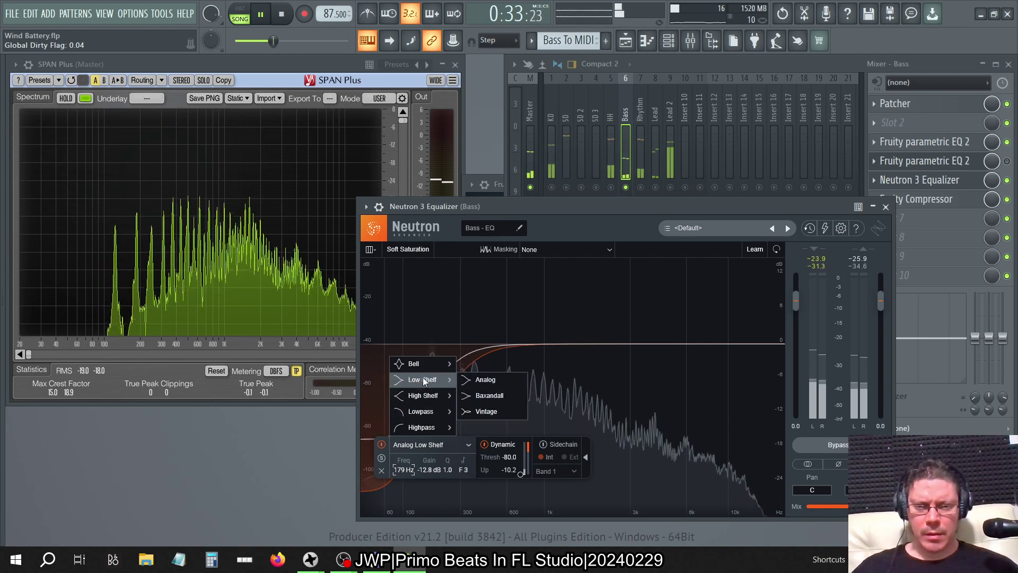
mouse_move(439, 402)
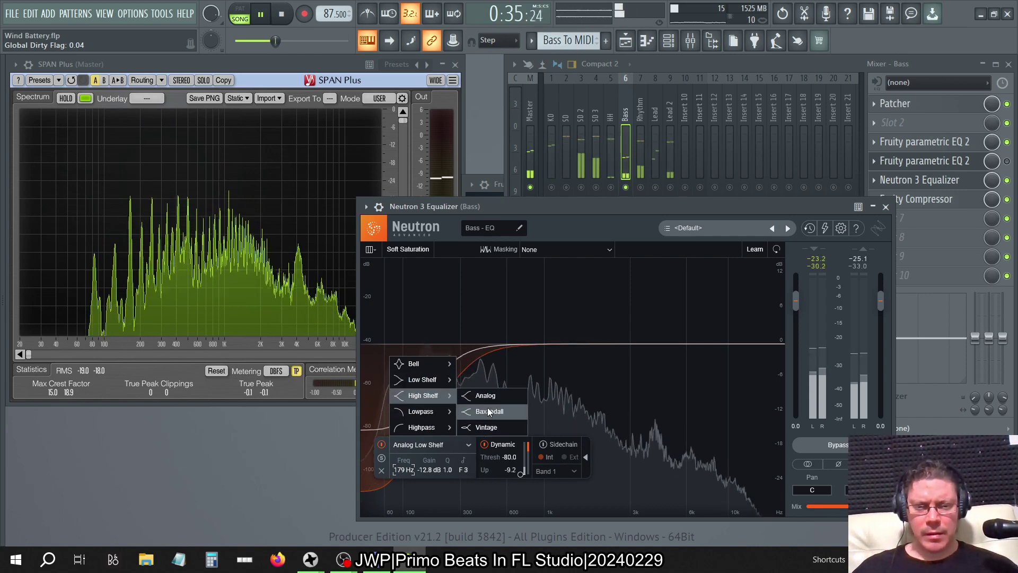
mouse_move(438, 384)
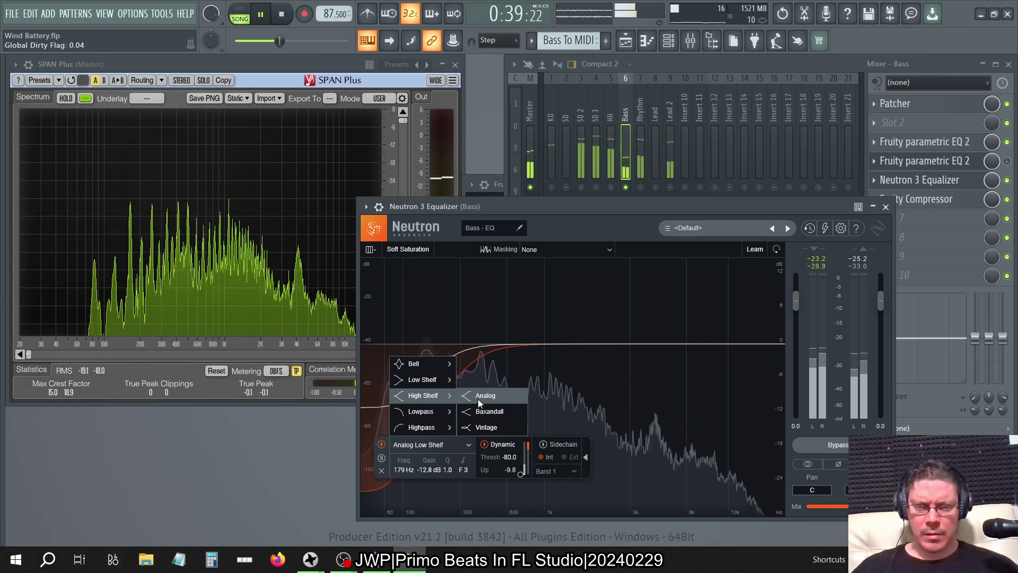
click(480, 398)
- Try the high shelf at 301 Hz and -15.8 dB, comparing a Q of 0.10 with a Q of 1.0
drag(428, 419, 457, 436)
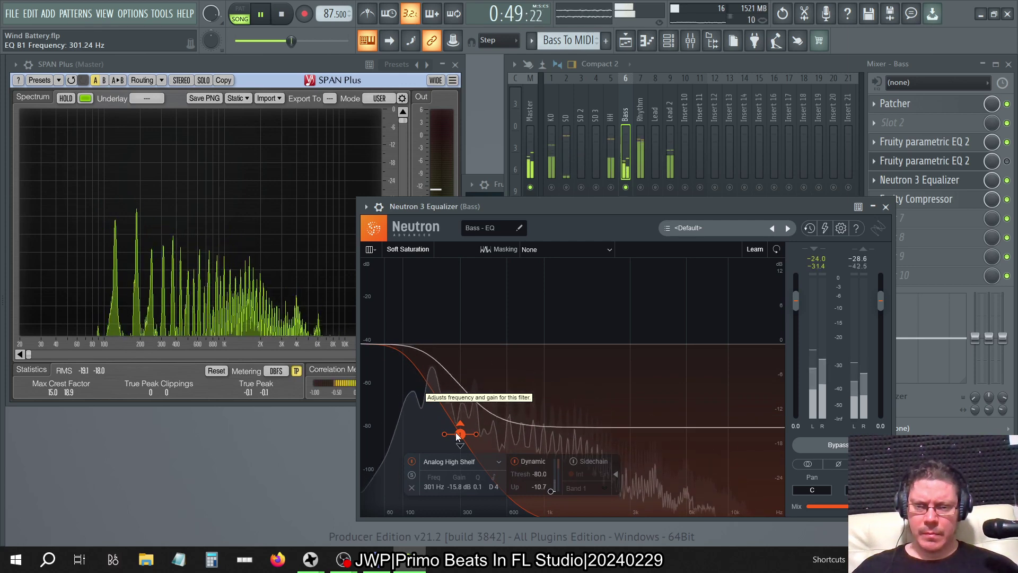
scroll(459, 434, down, 3)
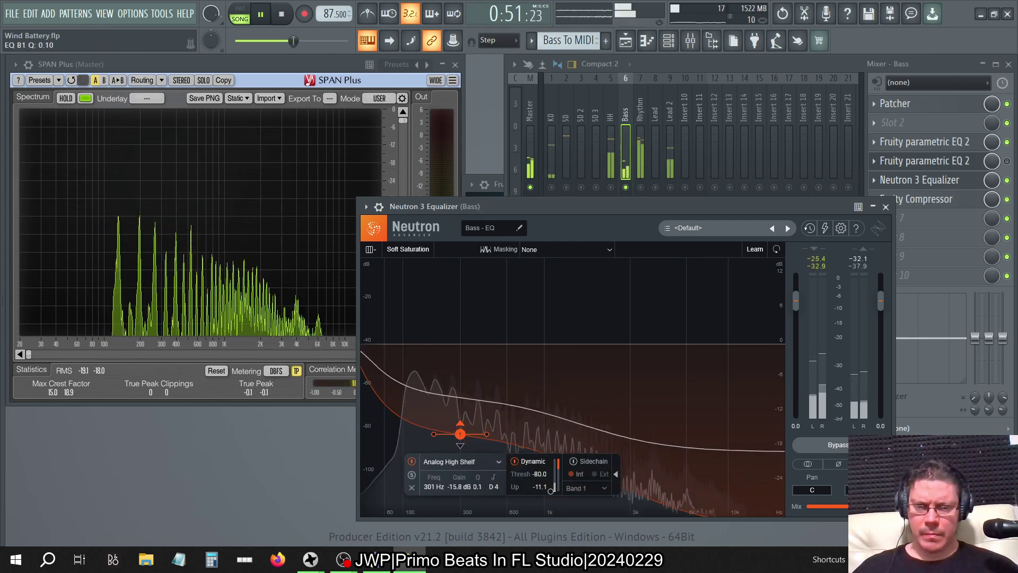
scroll(459, 435, up, 3)
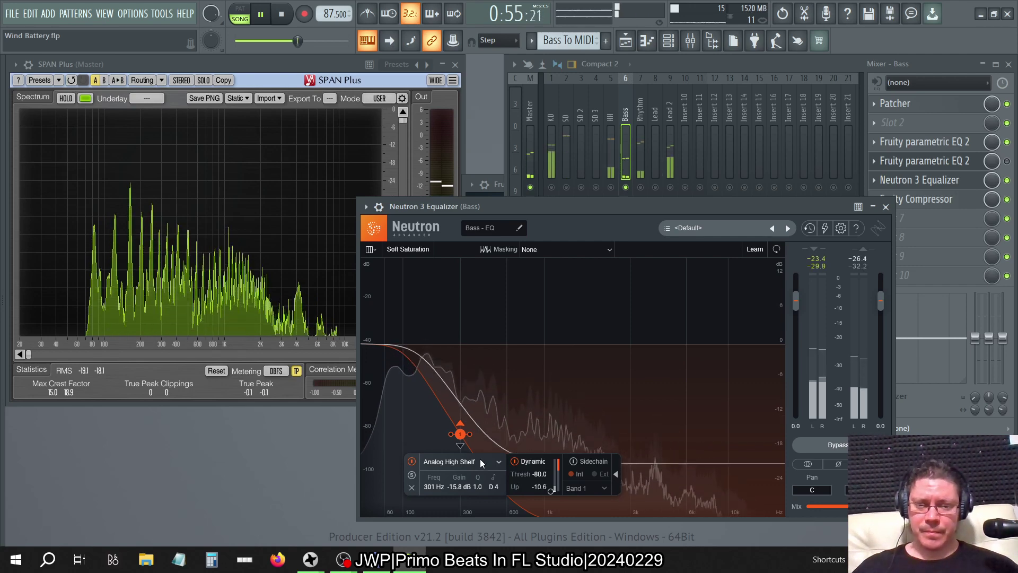
- Move the high shelf to 184 Hz with a gain of -0.8 dB and stop playback
drag(460, 433, 431, 350)
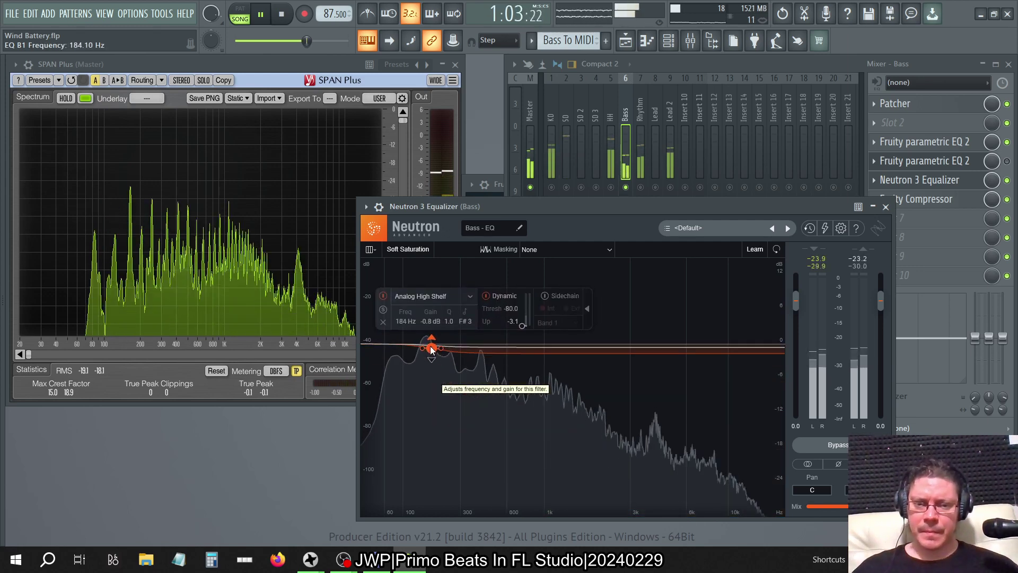
key(space)
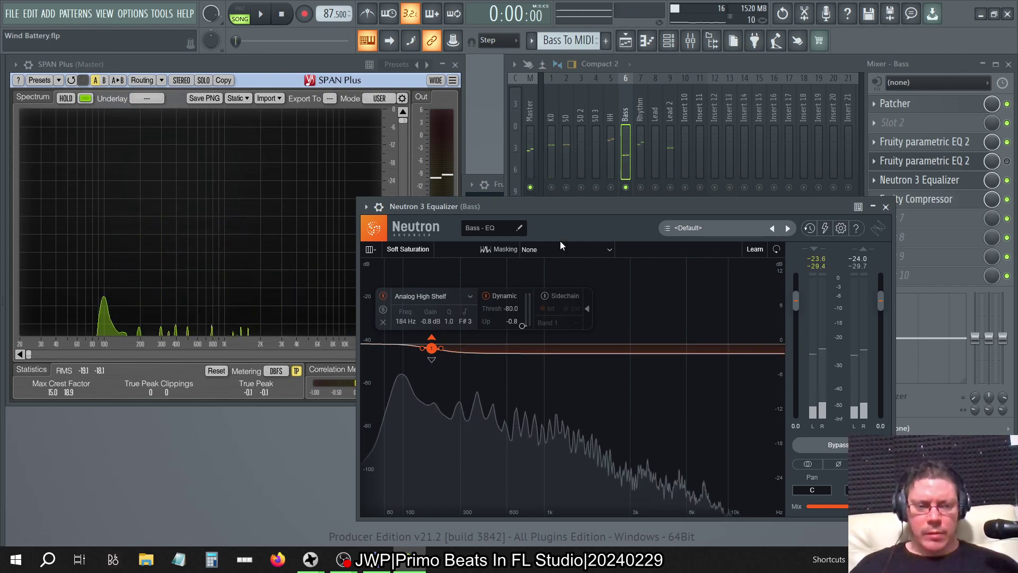